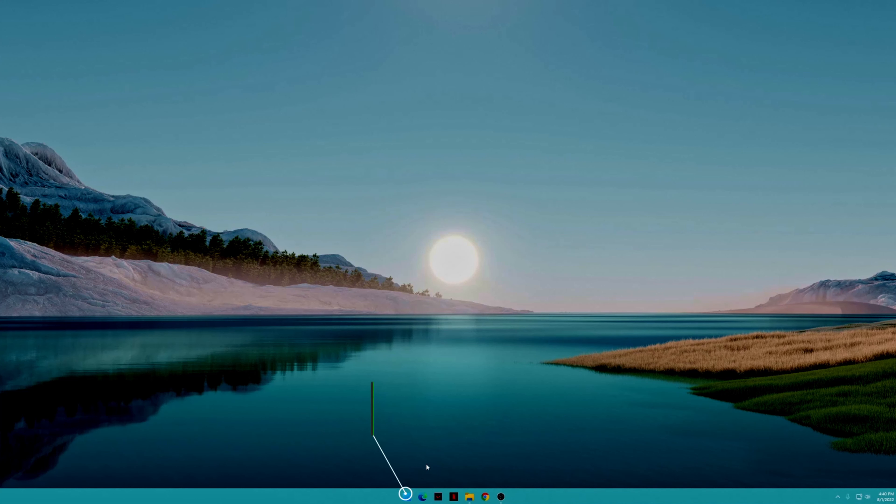
Launch Excel and maximize its window.
key(super)
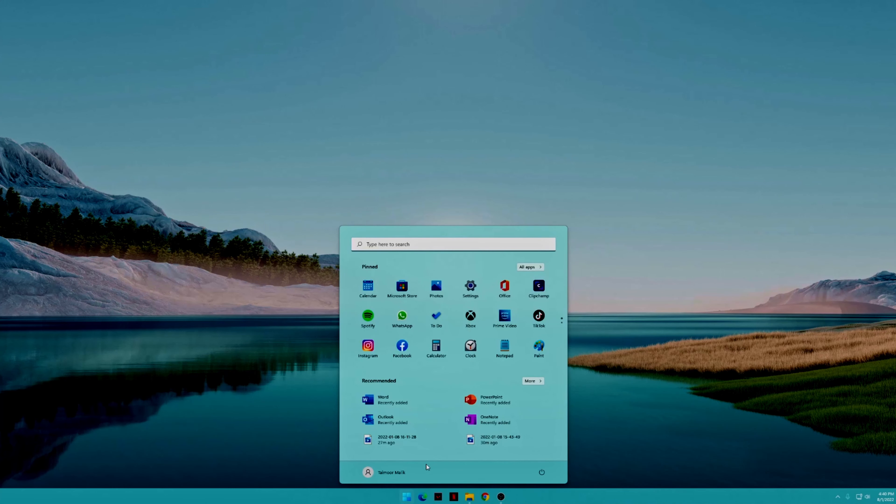
text(excel)
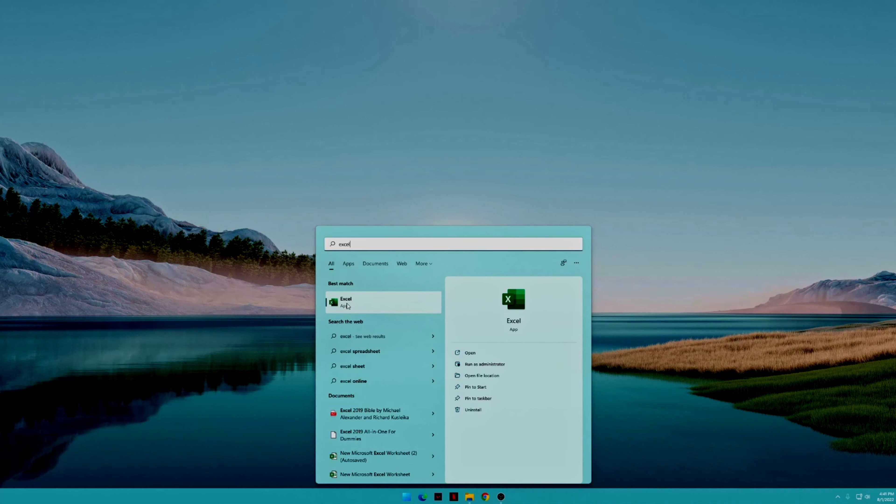
click(347, 305)
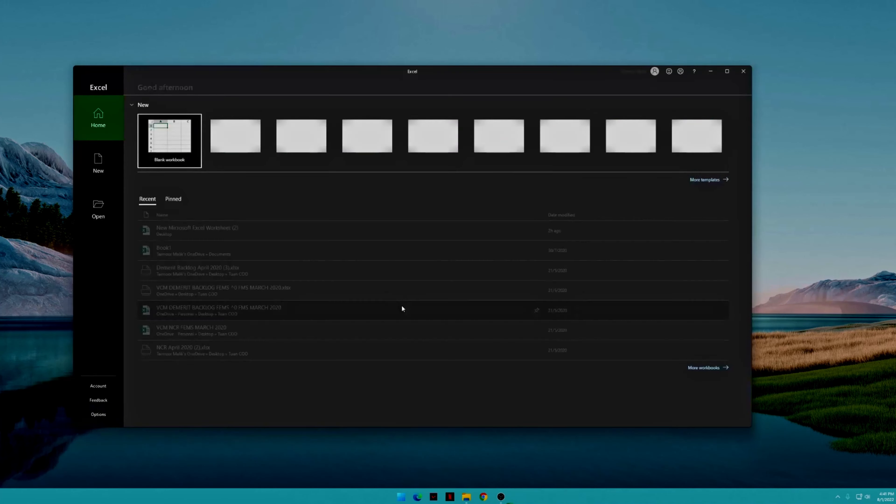
click(727, 71)
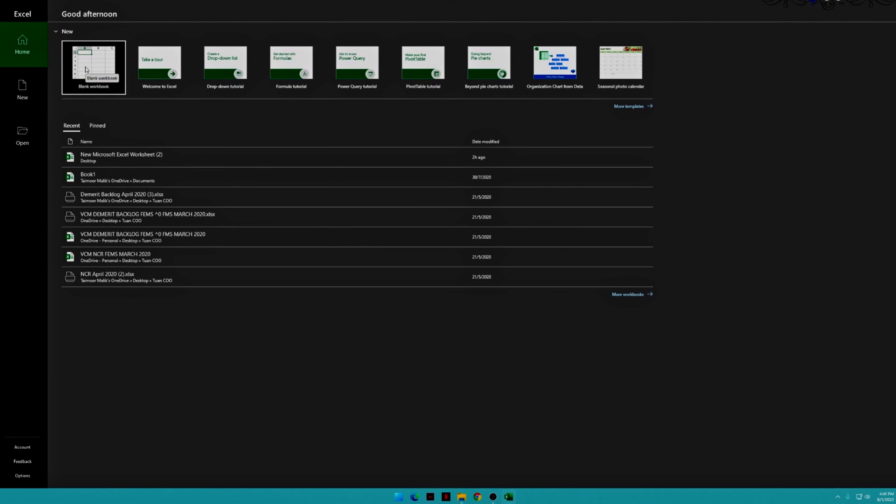
Create a new blank workbook, checking both the start page and the template gallery.
click(19, 95)
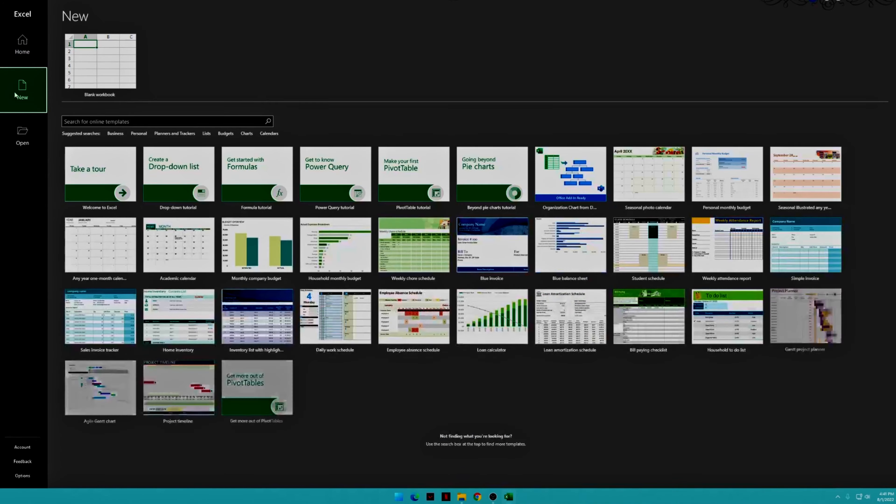
click(22, 46)
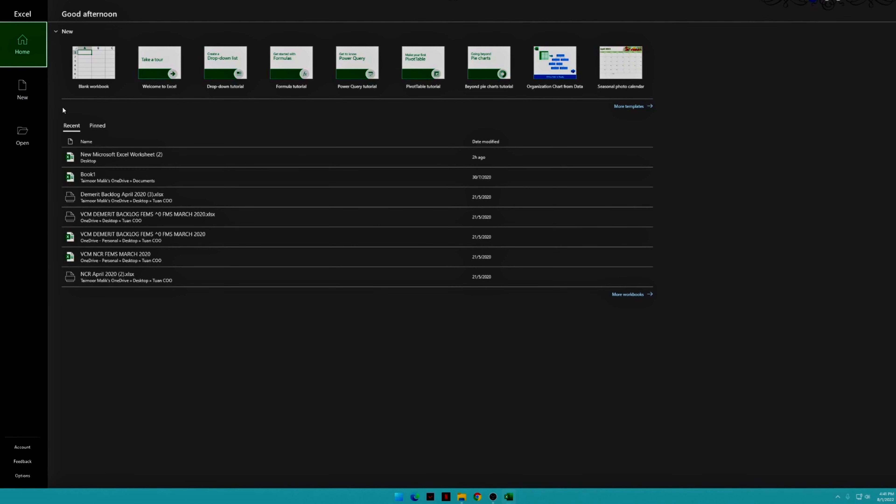
click(28, 94)
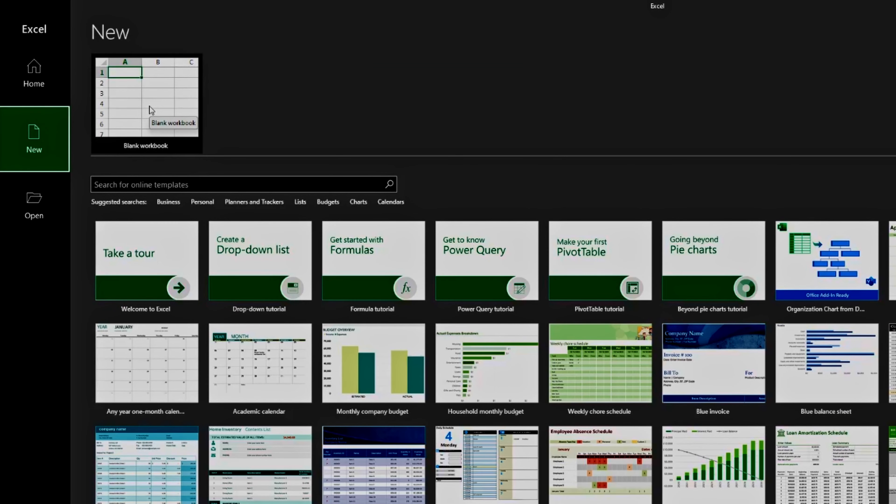
click(150, 110)
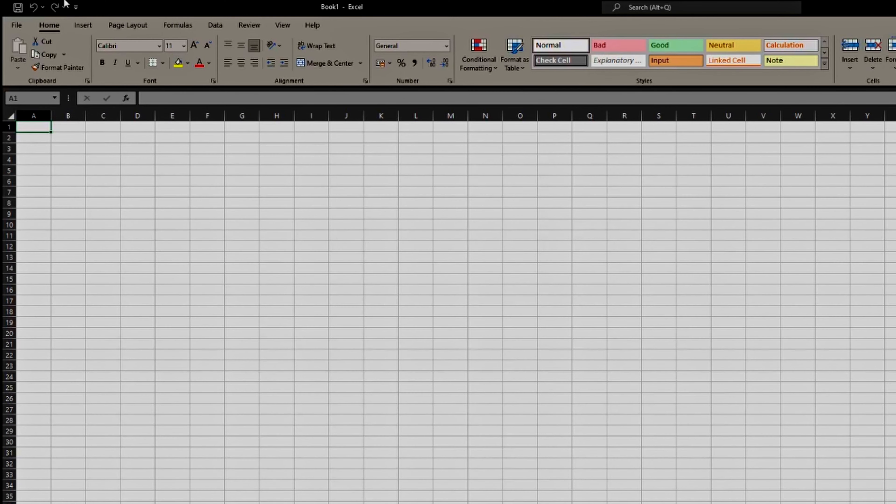
Look over the file start page and the new-workbook templates from the open workbook, and return to the sheet.
click(16, 25)
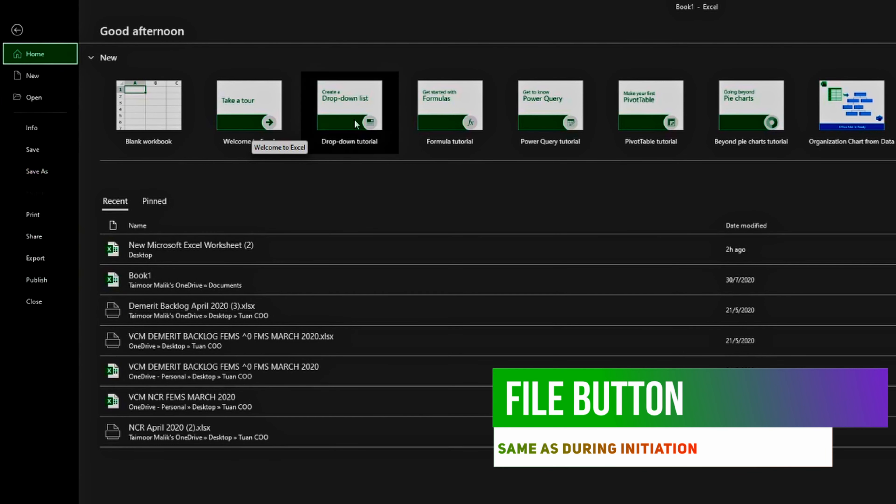
click(32, 81)
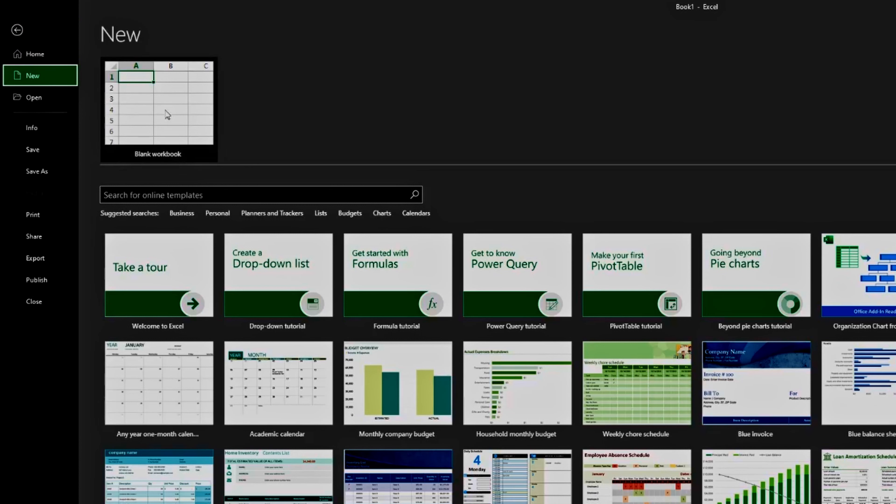
click(17, 31)
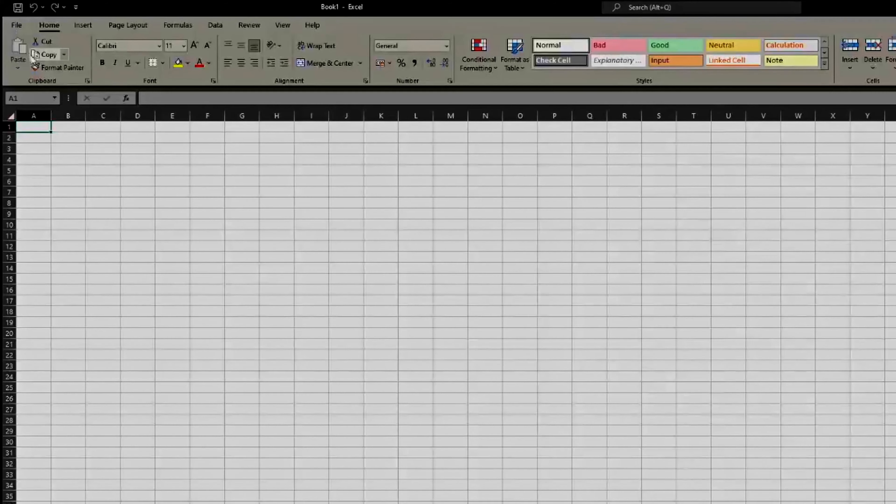
Save the workbook to the Desktop as an Excel Workbook named Tutorial 1.
click(16, 24)
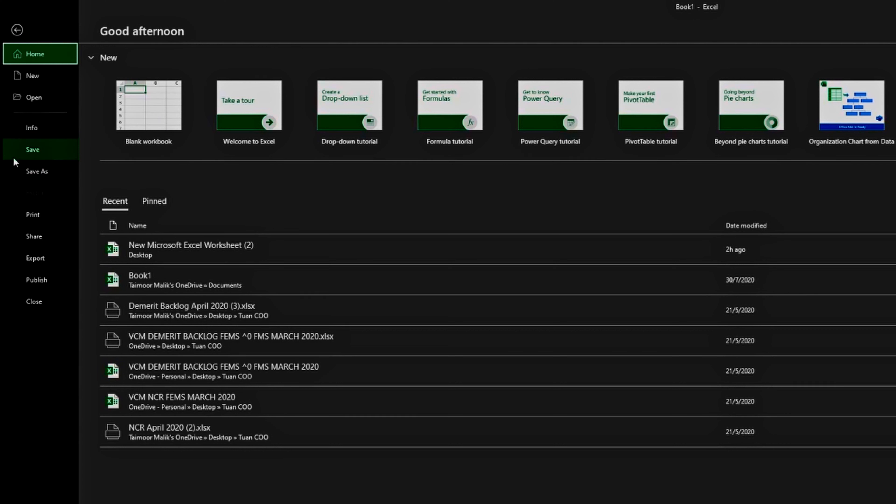
click(31, 149)
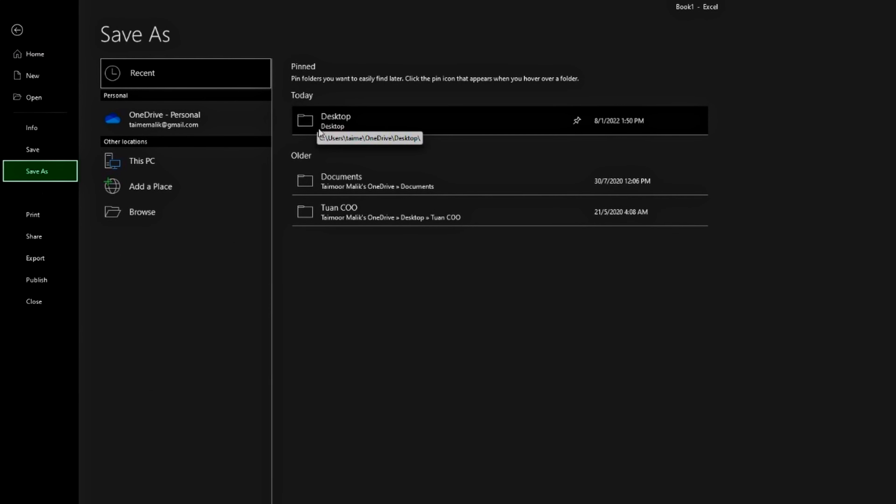
click(334, 124)
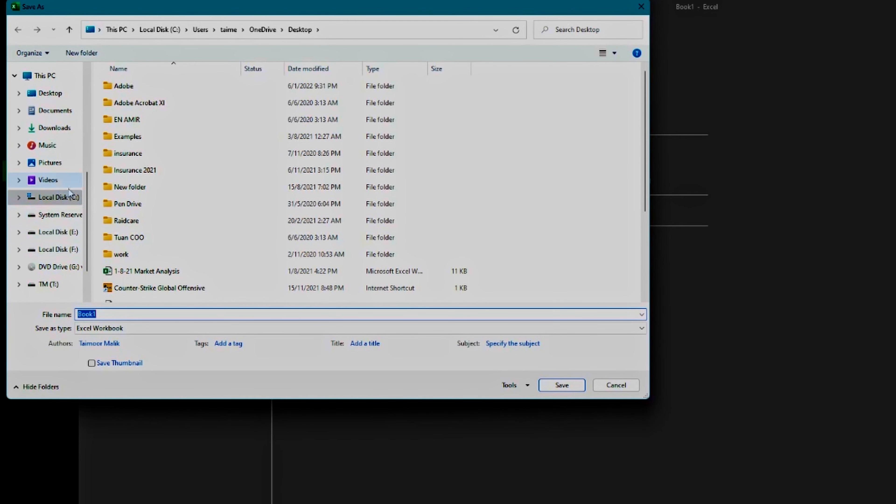
click(48, 96)
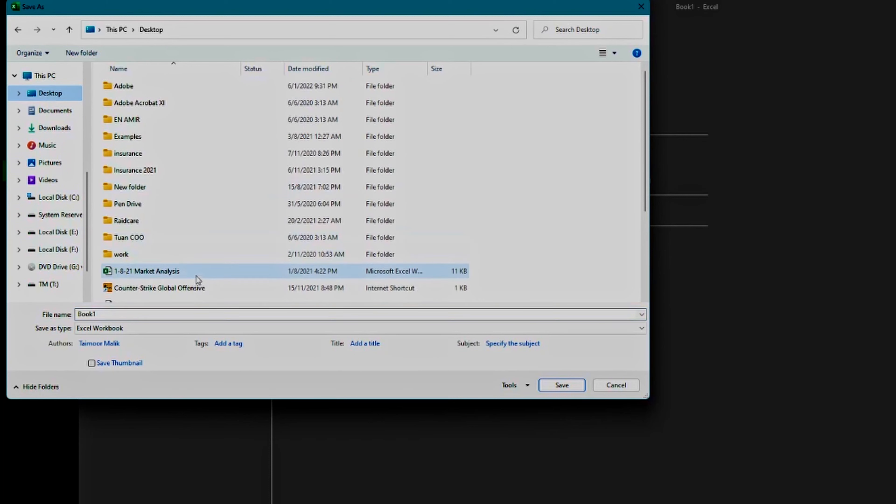
click(121, 311)
text(Tutorial 1)
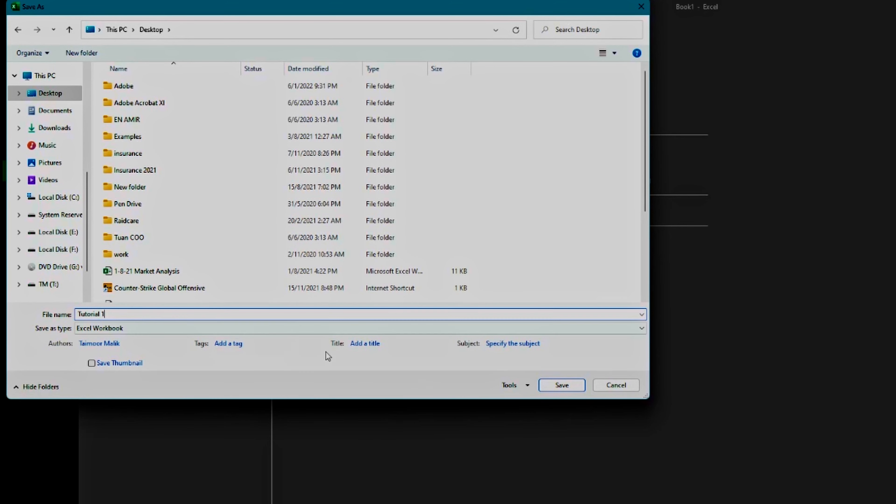
click(568, 383)
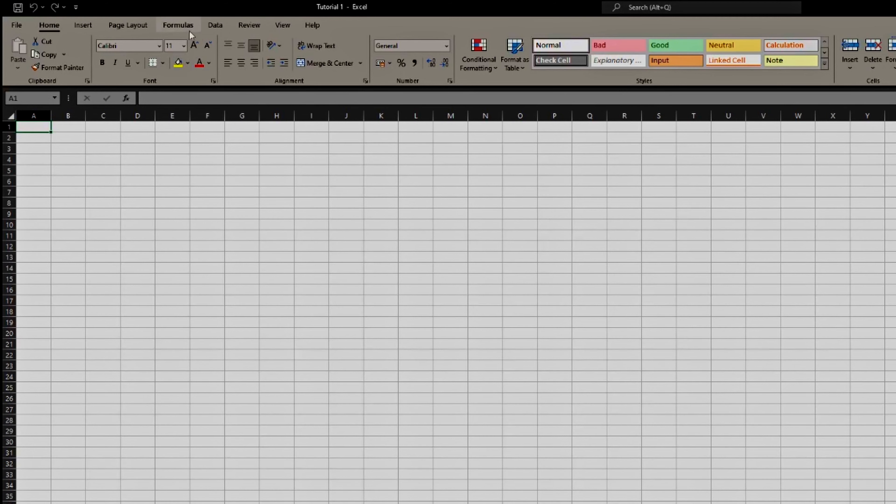
Examine the Insert, Page Layout, Formulas, Data, Review, View and Help command sets, and return to the Home commands.
click(93, 25)
click(123, 24)
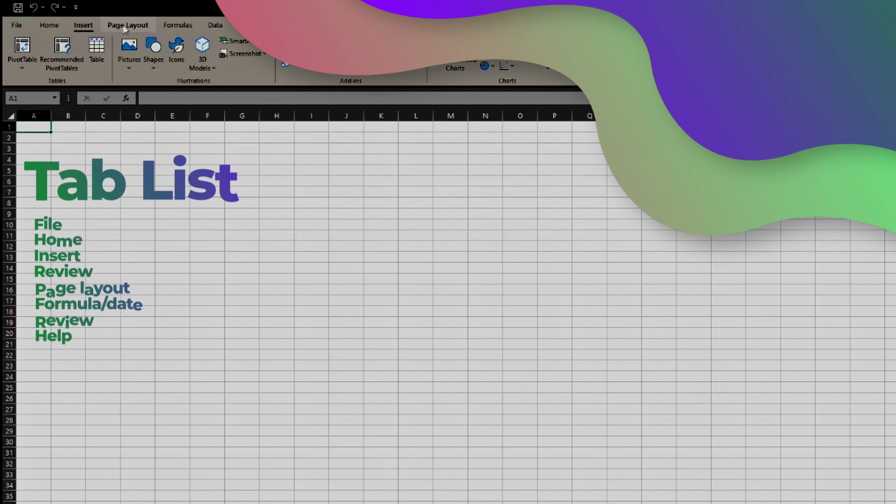
click(165, 26)
click(204, 25)
click(249, 25)
click(283, 25)
click(312, 25)
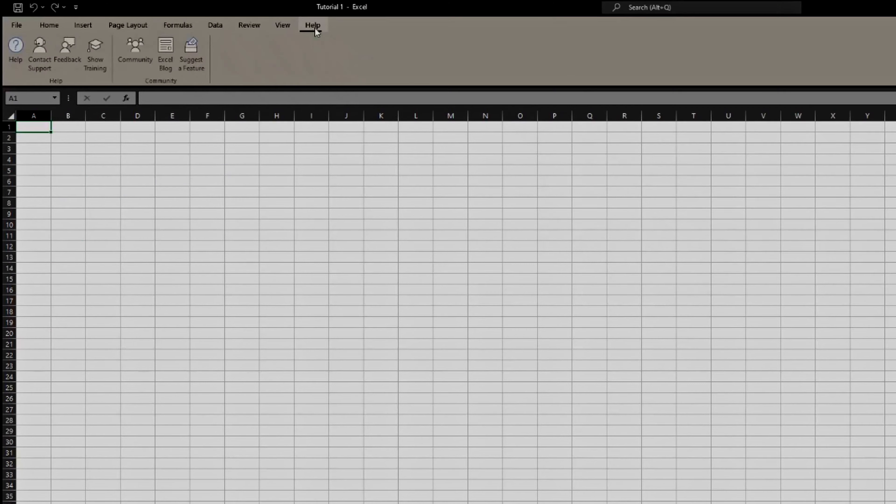
click(51, 24)
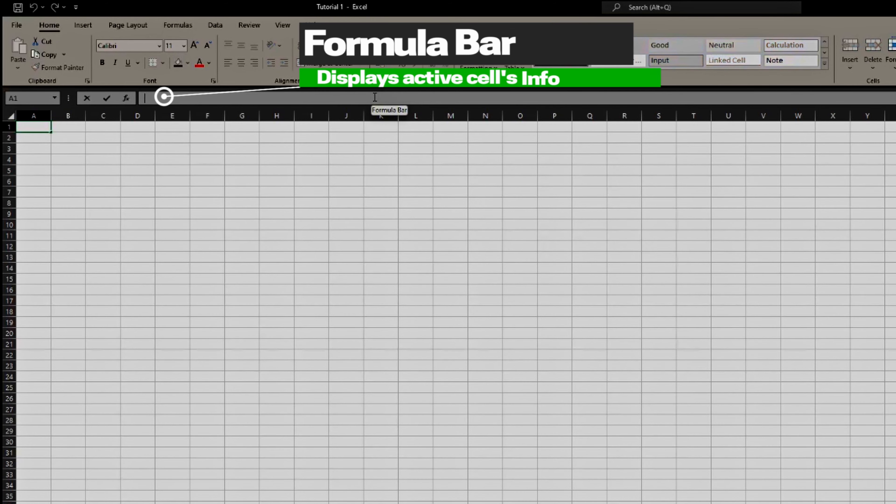
Move the active cell away from A1 to F7 and on to N12.
click(242, 156)
click(211, 191)
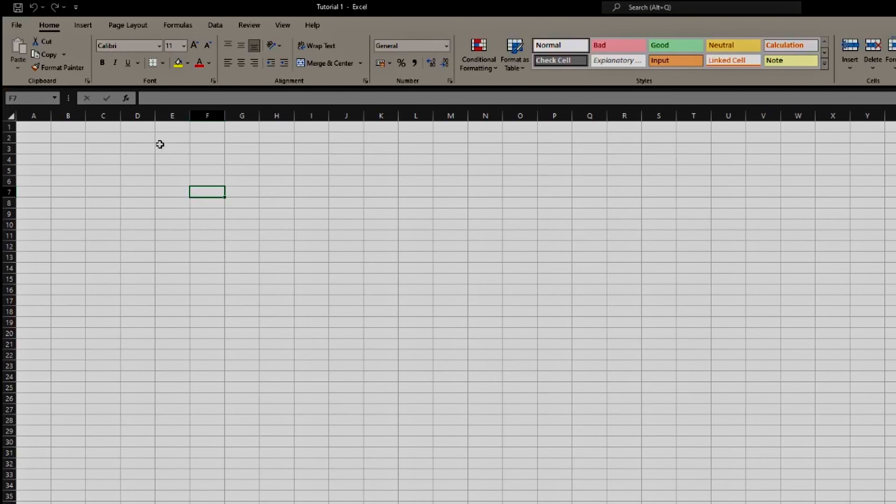
click(477, 245)
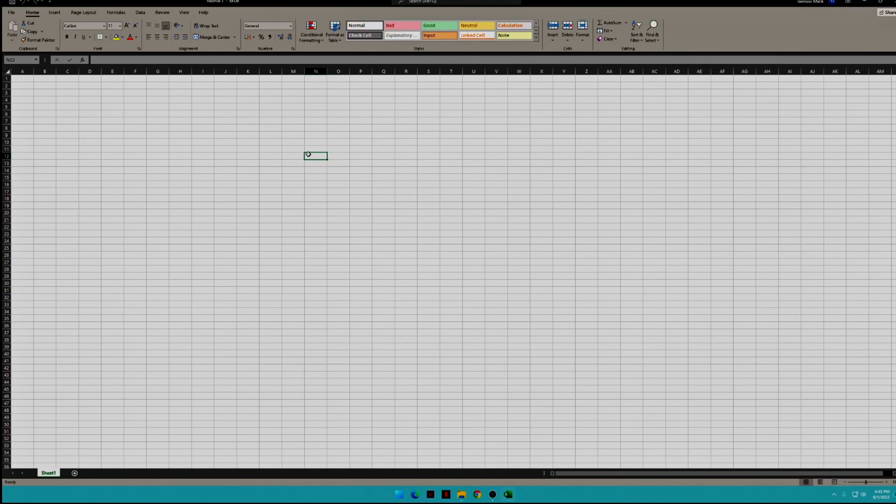
Zoom the empty worksheet in and out around cell N12, including up to 286%, to compare magnification levels.
scroll(353, 174, up, 2)
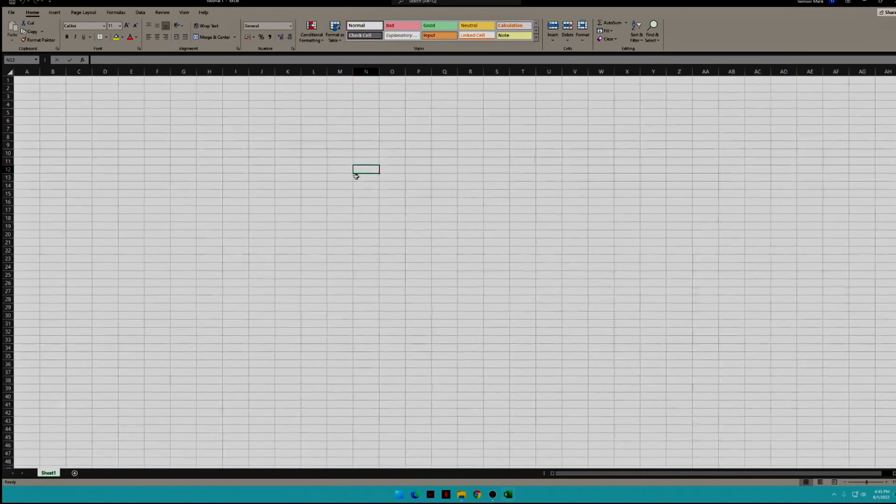
scroll(502, 214, up, 3)
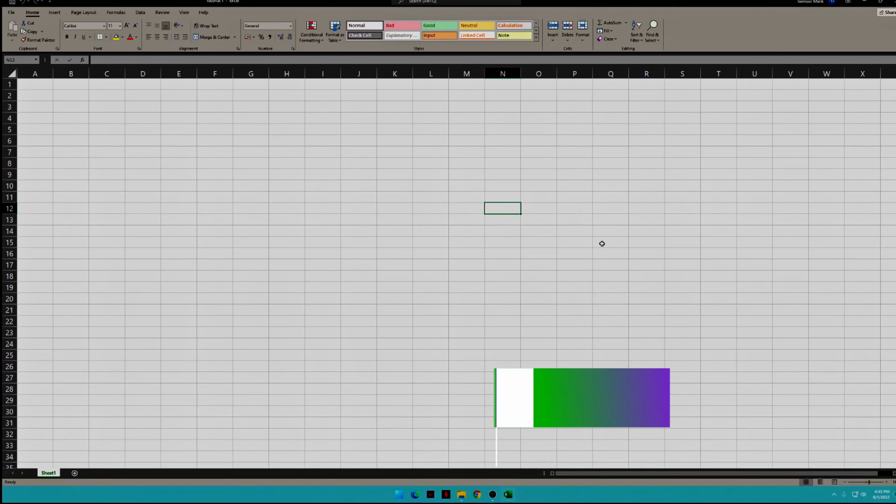
scroll(533, 241, up, 1)
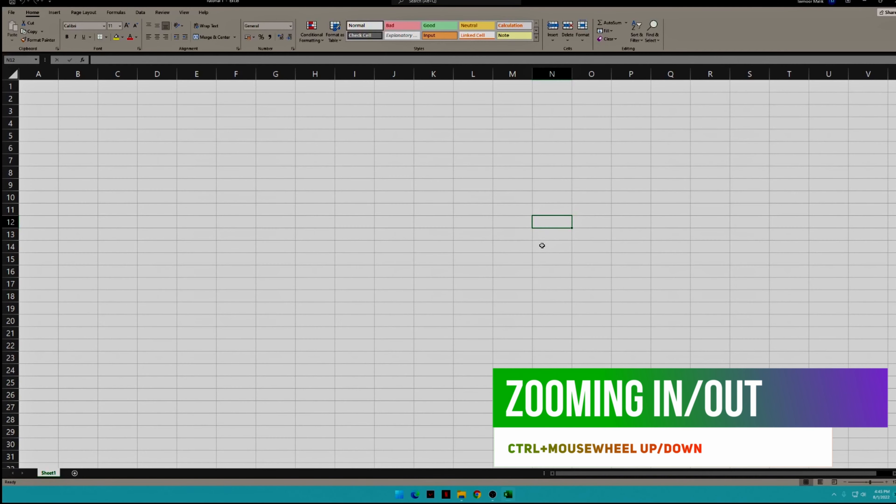
scroll(551, 251, down, 2)
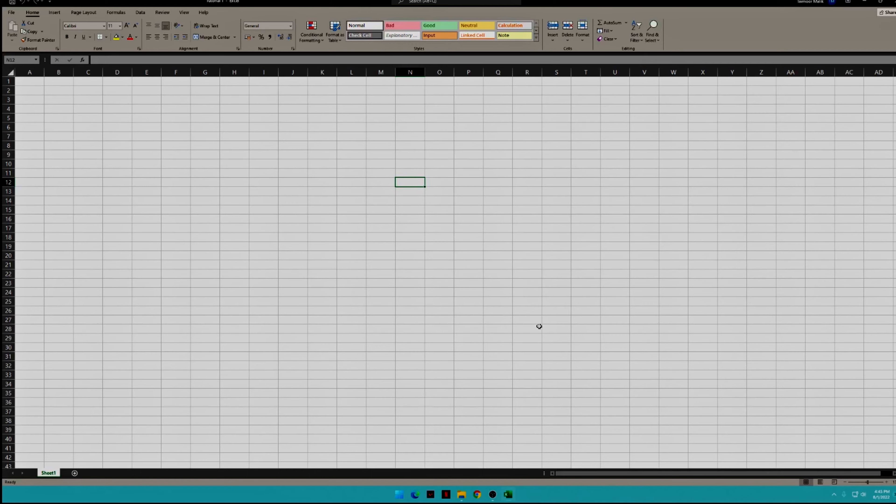
scroll(539, 327, up, 1)
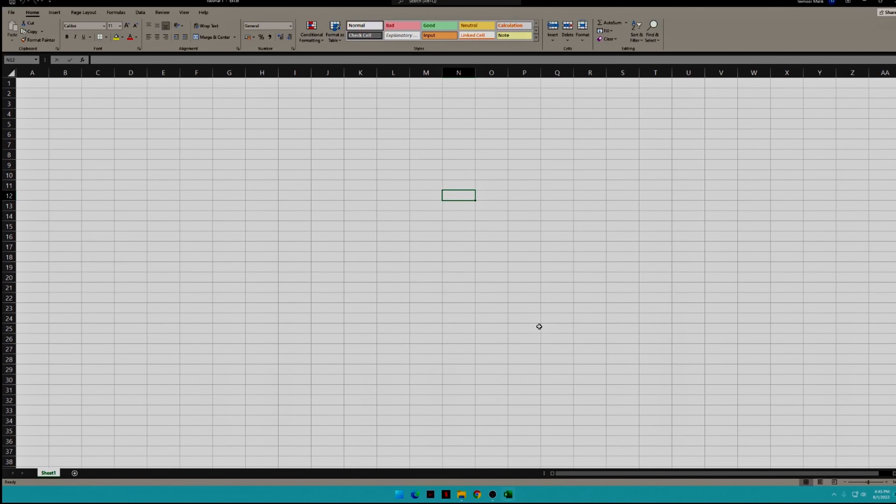
scroll(538, 327, up, 2)
scroll(535, 328, down, 3)
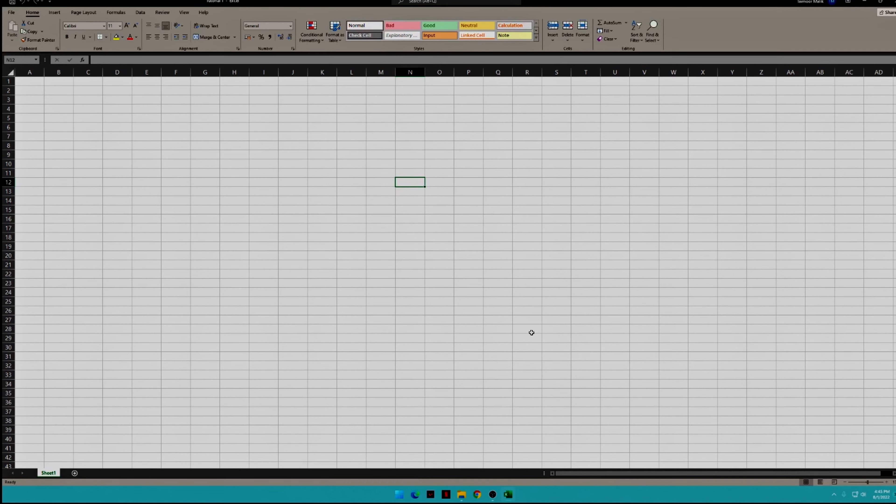
scroll(568, 368, down, 1)
scroll(534, 348, up, 1)
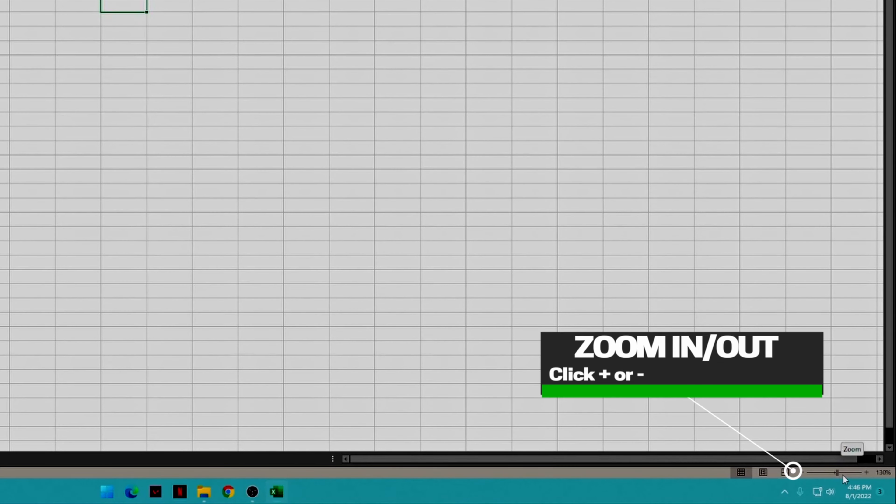
drag(843, 473, 849, 471)
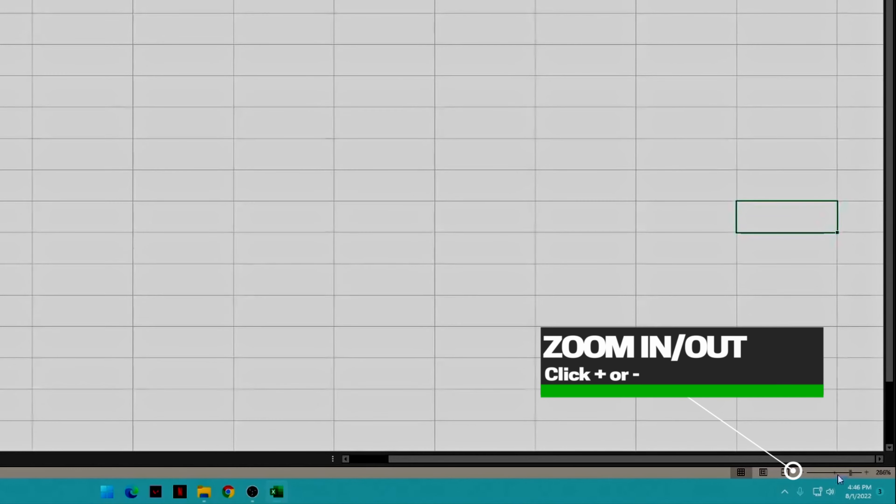
click(821, 471)
Enter qwerty in cell N12 and make J13 the active cell.
scroll(160, 41, up, 4)
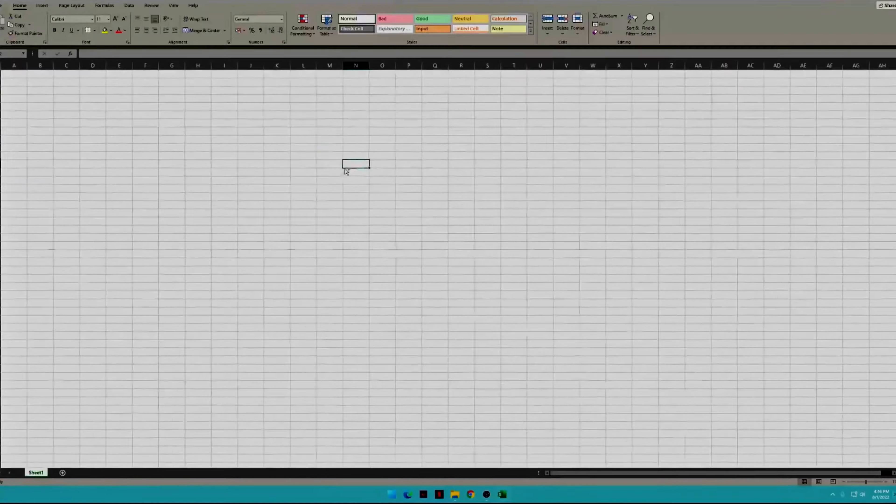
scroll(408, 192, up, 1)
scroll(433, 201, up, 1)
scroll(433, 201, up, 1)
scroll(480, 201, up, 1)
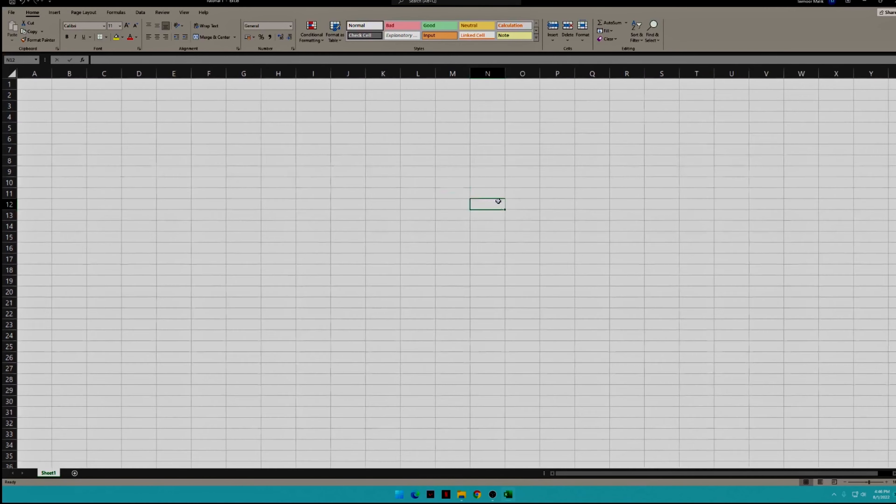
scroll(498, 201, up, 1)
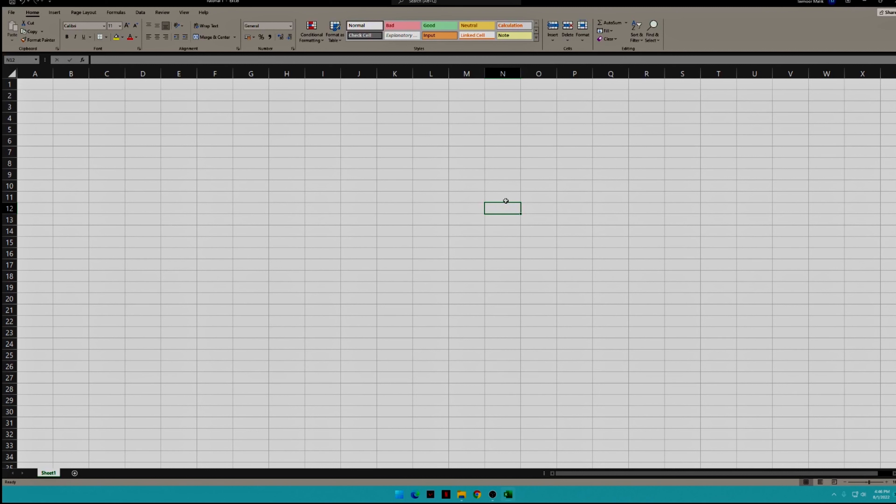
text(qwerty)
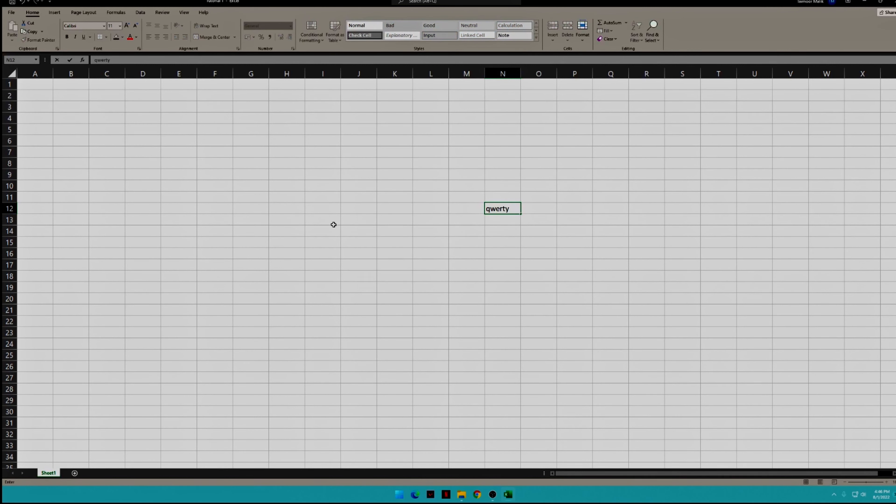
click(363, 220)
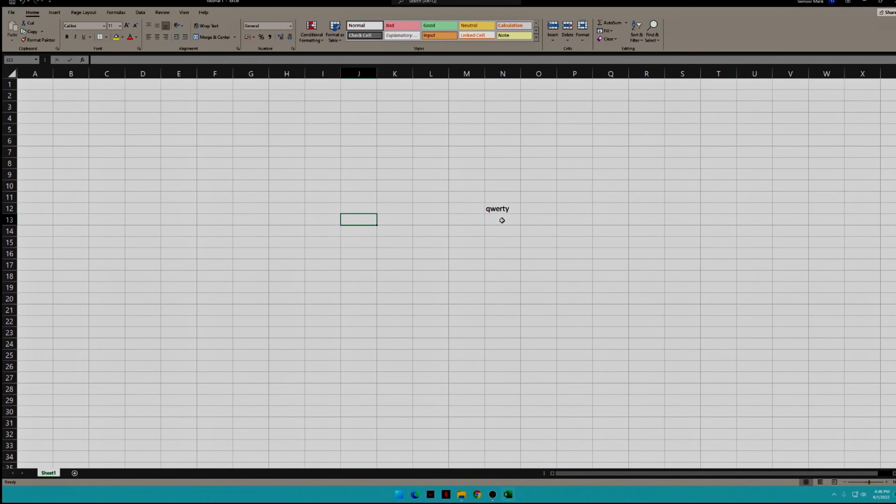
Compare the stored content of cell N12 with the content of the empty cells E6 and N13.
click(507, 211)
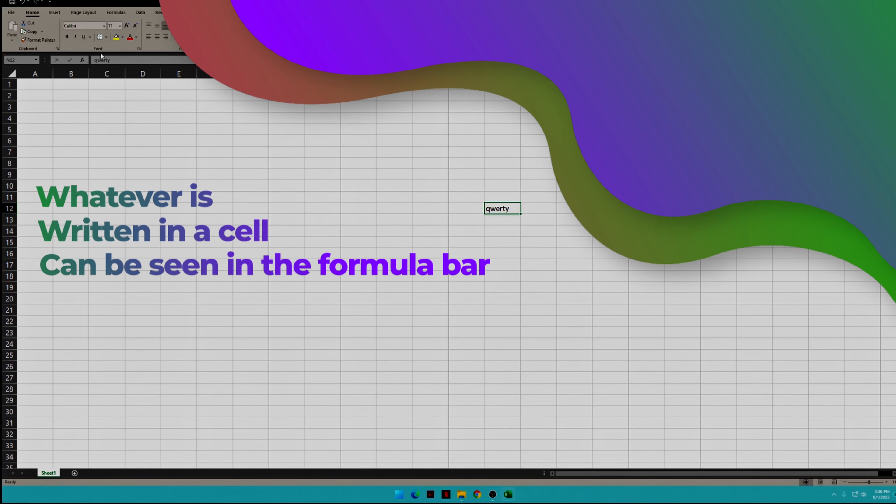
drag(110, 59, 94, 60)
click(487, 243)
click(496, 209)
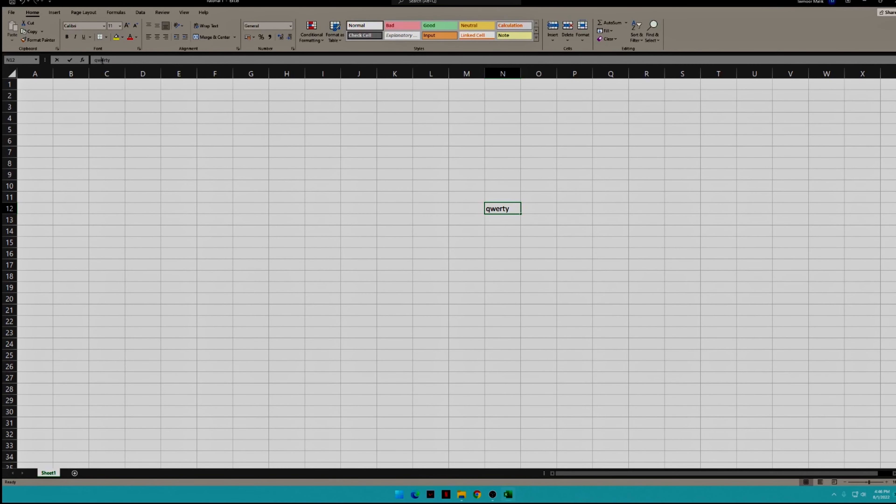
click(177, 142)
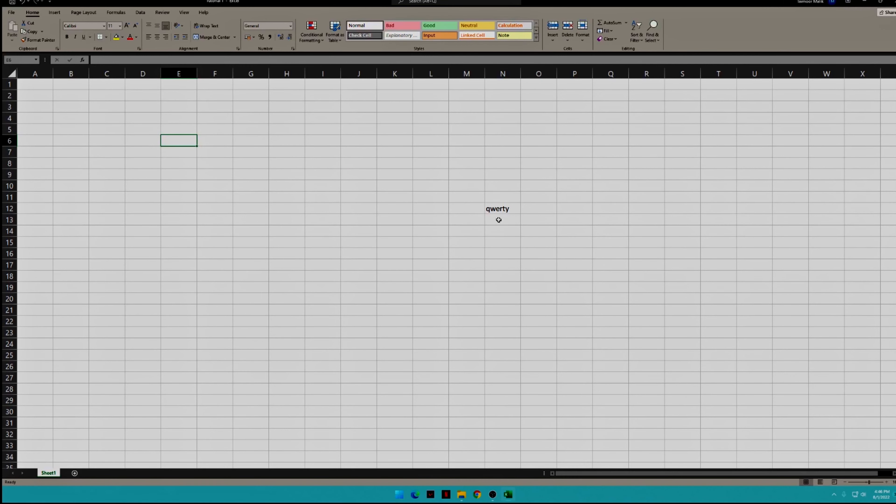
click(498, 206)
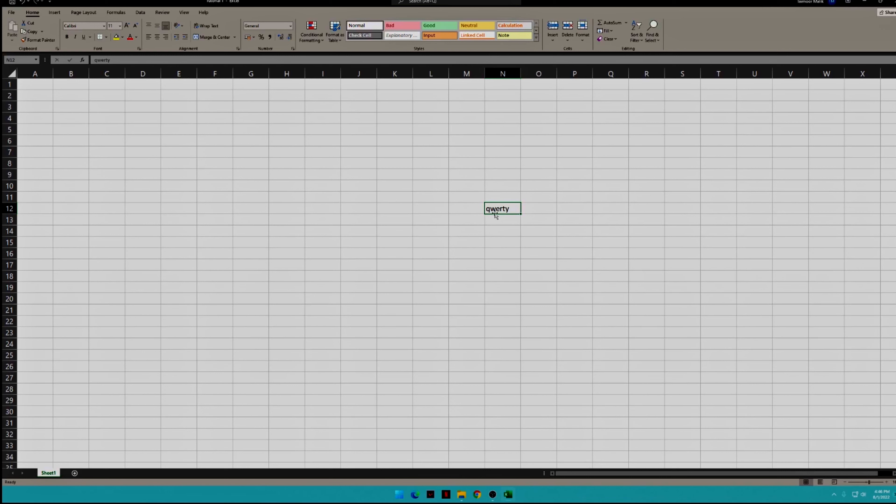
click(490, 220)
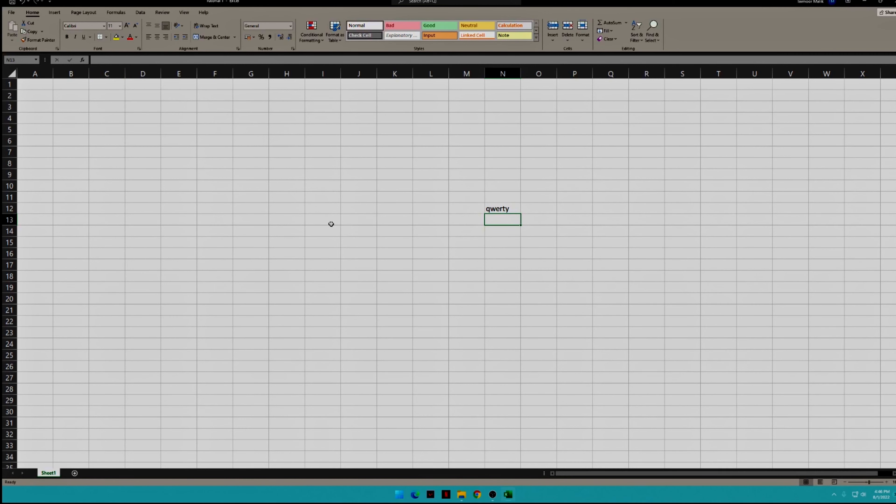
Start a formula in cell I12 with an equals sign, erase it, and enter the text qwerty instead.
click(322, 210)
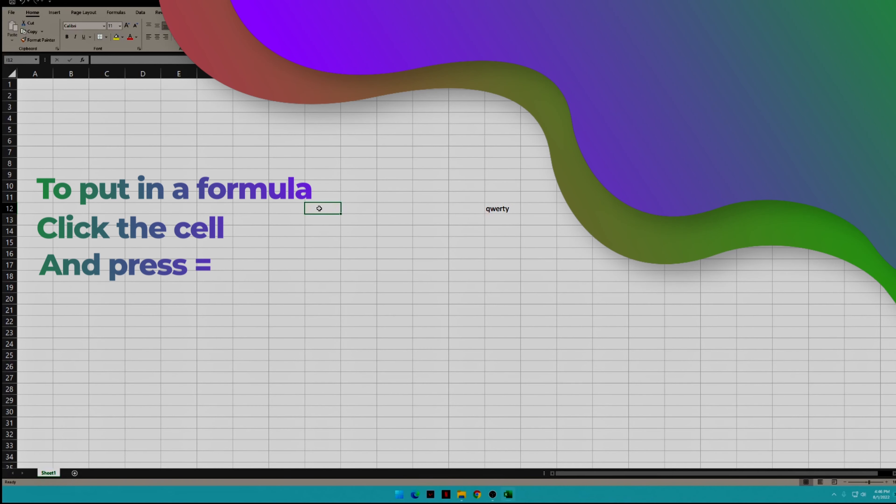
text(=)
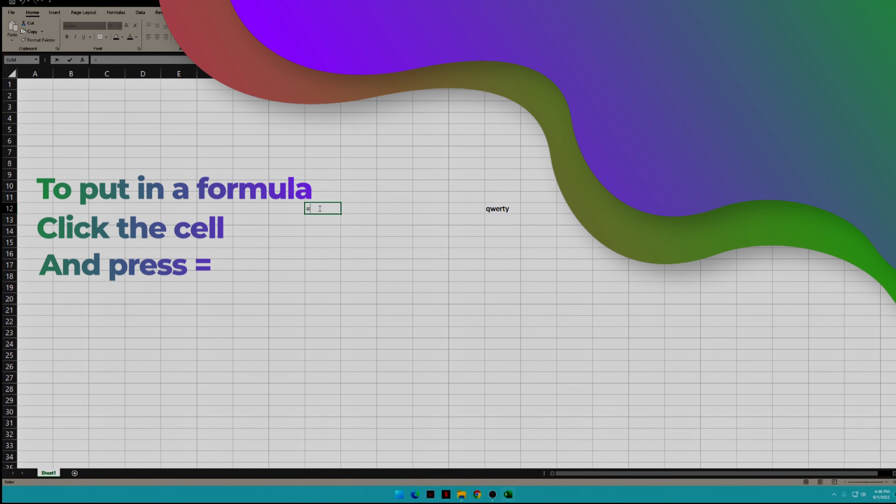
key(BackSpace)
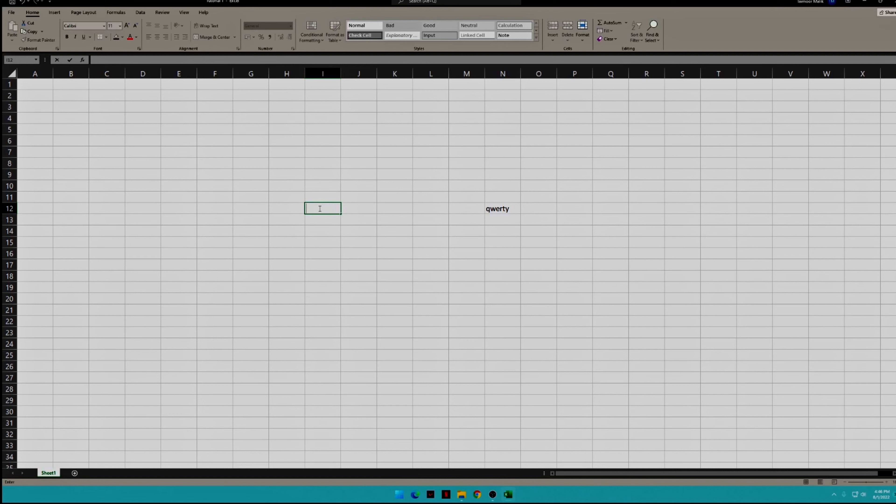
text(qwerty)
key(Return)
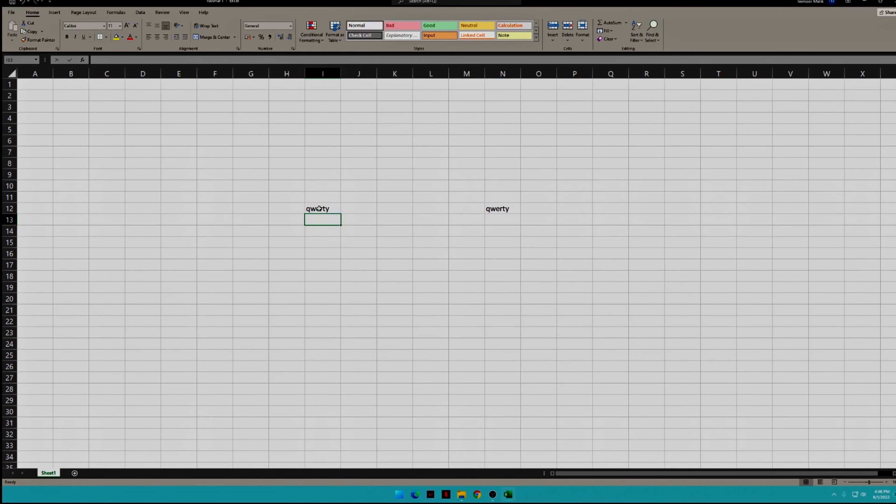
Replace the text in cell I12 with the formula =20+20.
click(323, 210)
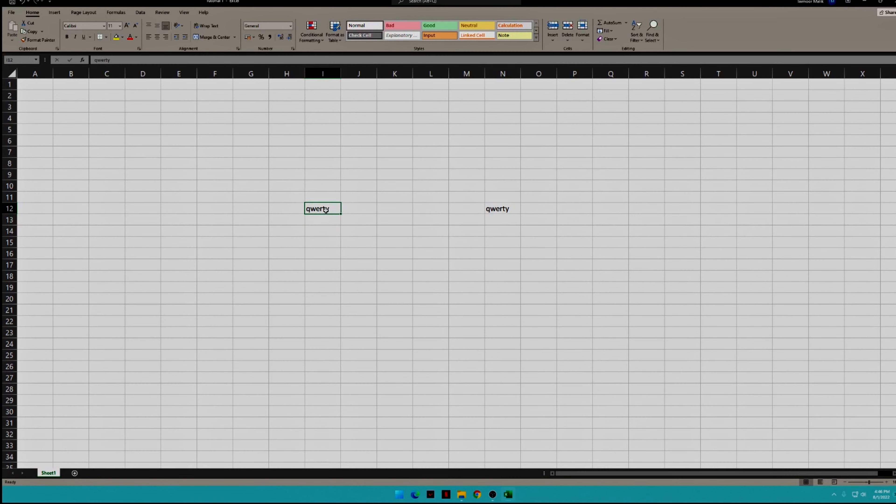
key(BackSpace)
text(=20+20)
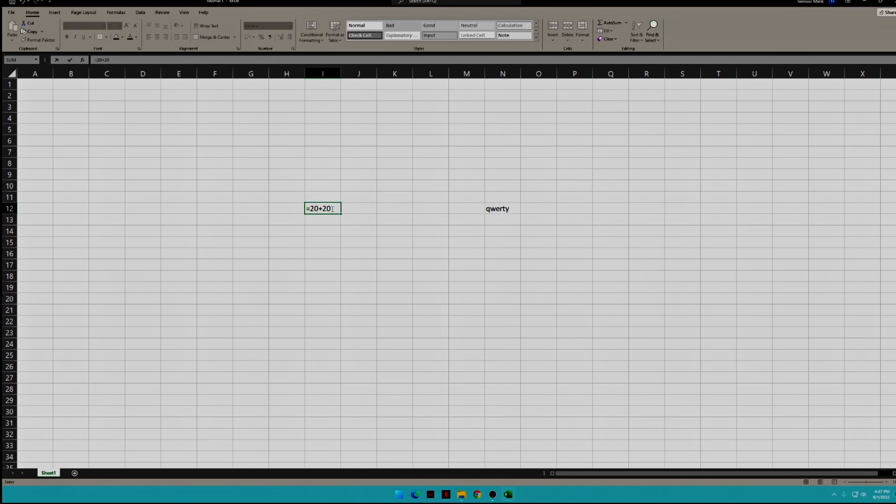
key(Return)
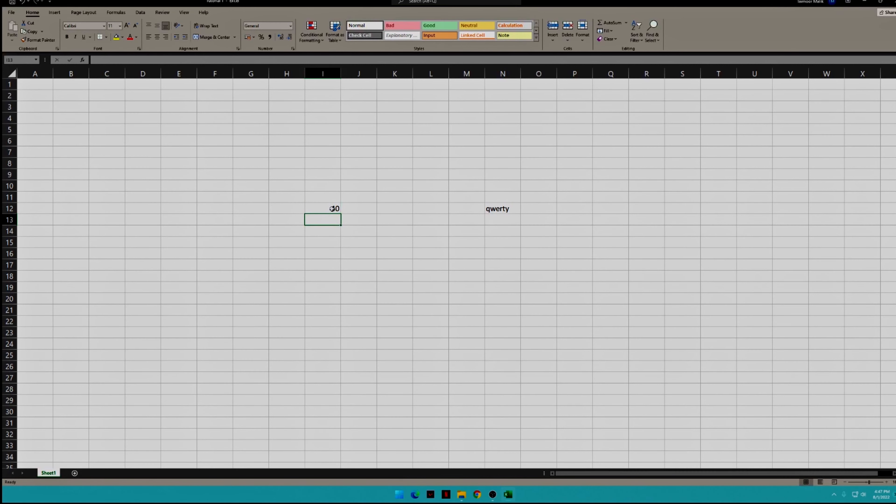
Enter the plain number 40 in cell I13, directly below the formula cell.
click(345, 216)
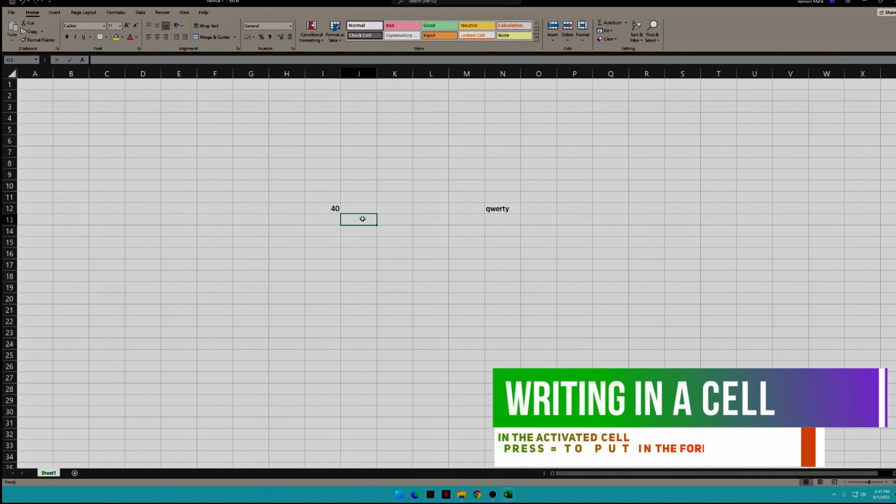
click(331, 220)
text(4)
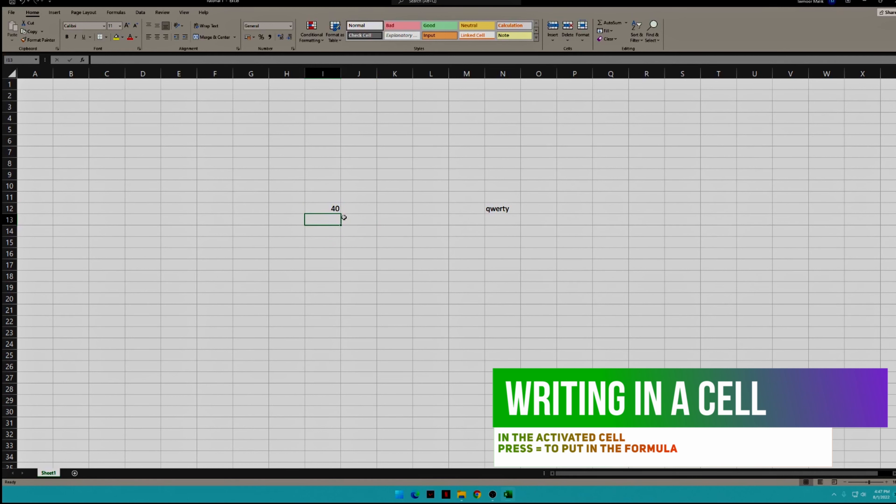
text(0)
click(216, 241)
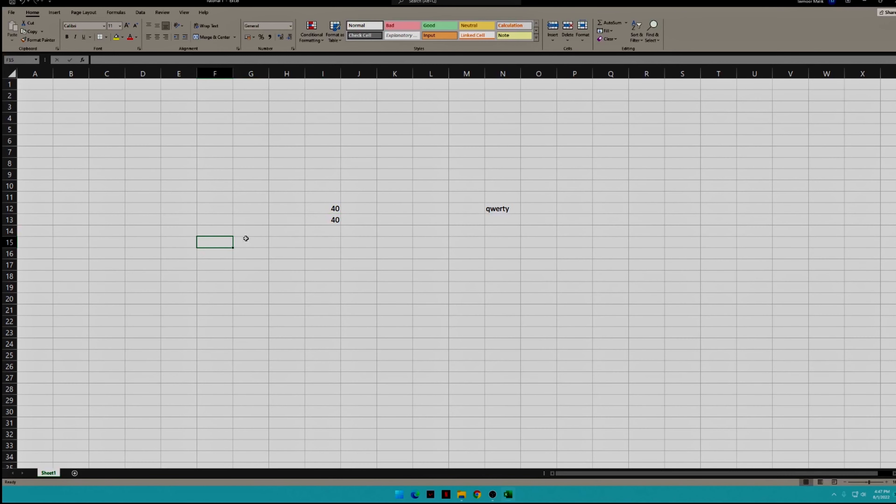
Compare the underlying content of formula cell I12 with the plain number in I13, leaving both entries unmodified.
click(329, 219)
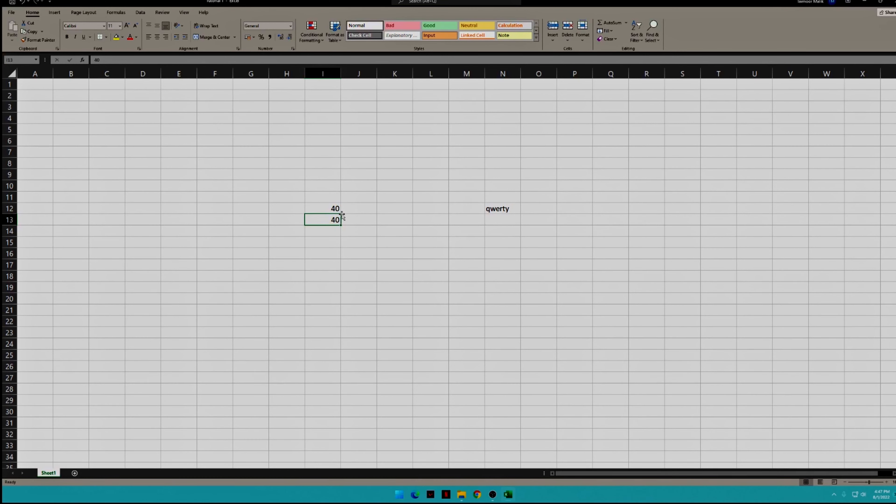
click(330, 210)
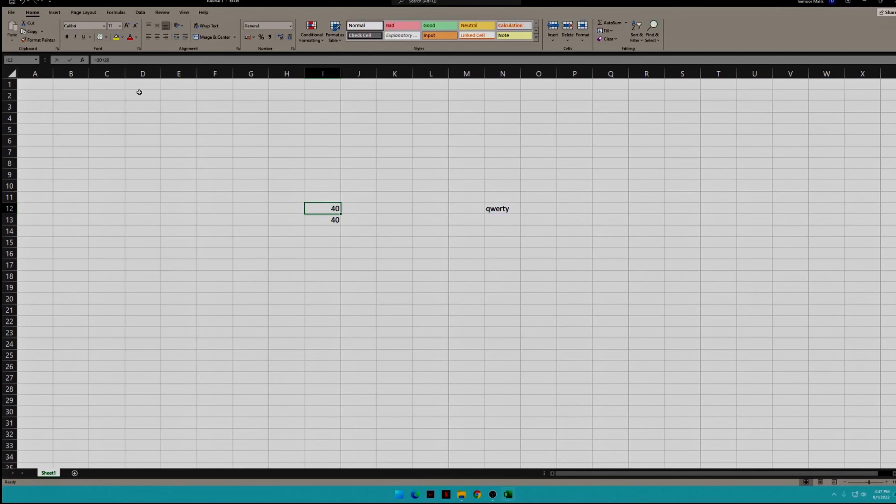
drag(112, 61, 97, 60)
click(260, 174)
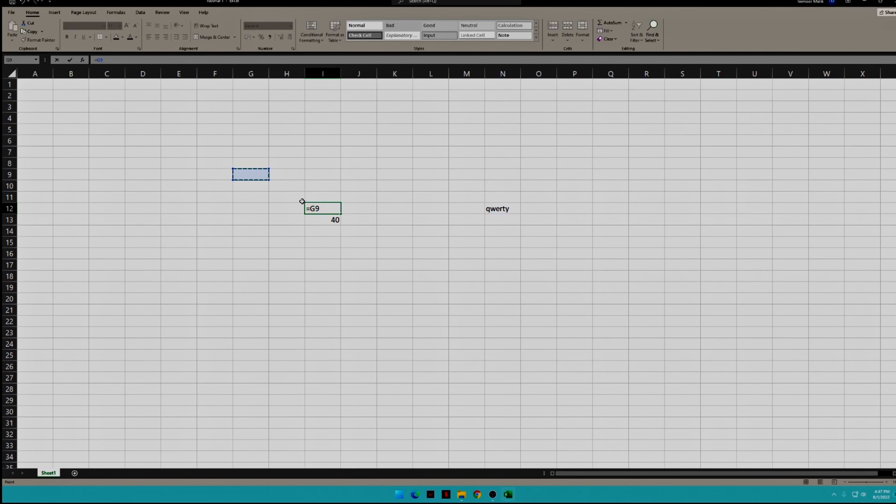
key(Escape)
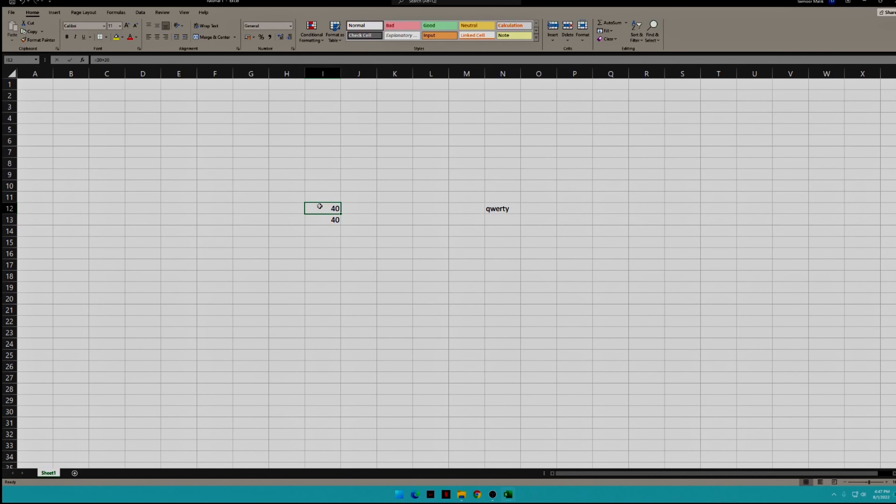
click(329, 221)
click(325, 208)
click(325, 222)
click(326, 209)
Clear the contents of cells I12:I13 and of cell N12.
drag(326, 206, 327, 221)
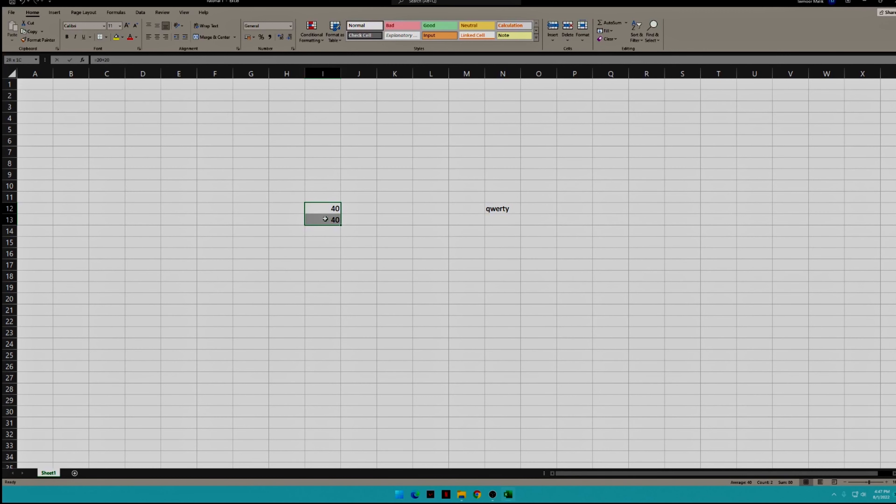
key(Delete)
click(511, 210)
key(Delete)
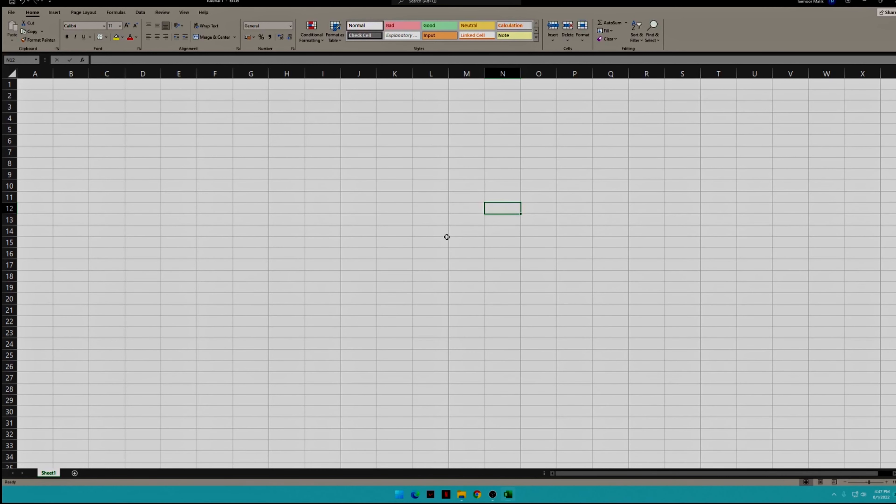
Examine the suggested actions offered by Search without running any, and make N5 the active cell.
click(435, 3)
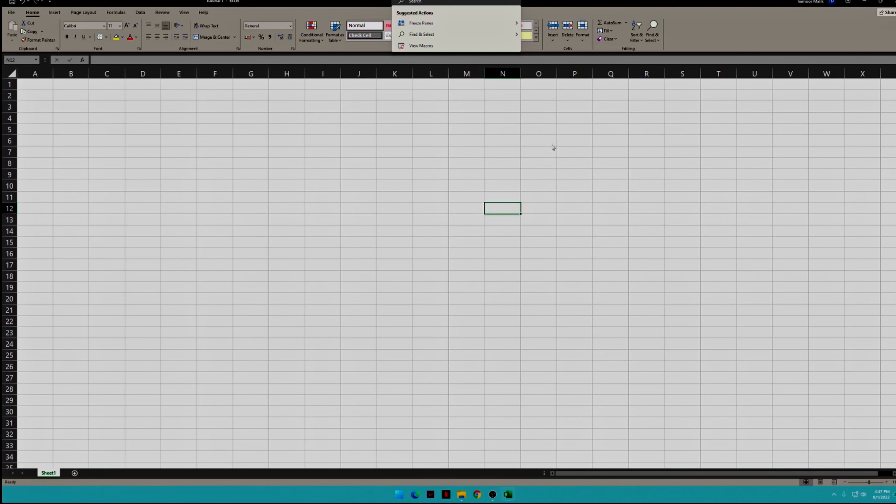
click(469, 141)
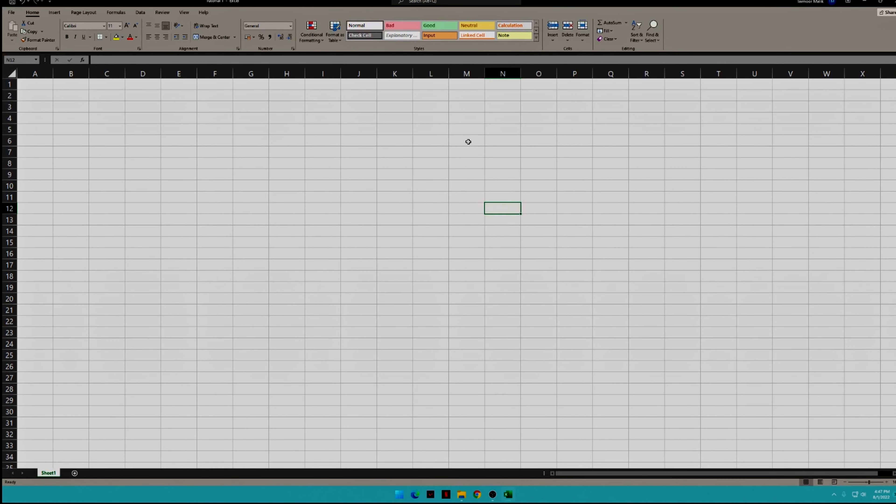
click(425, 3)
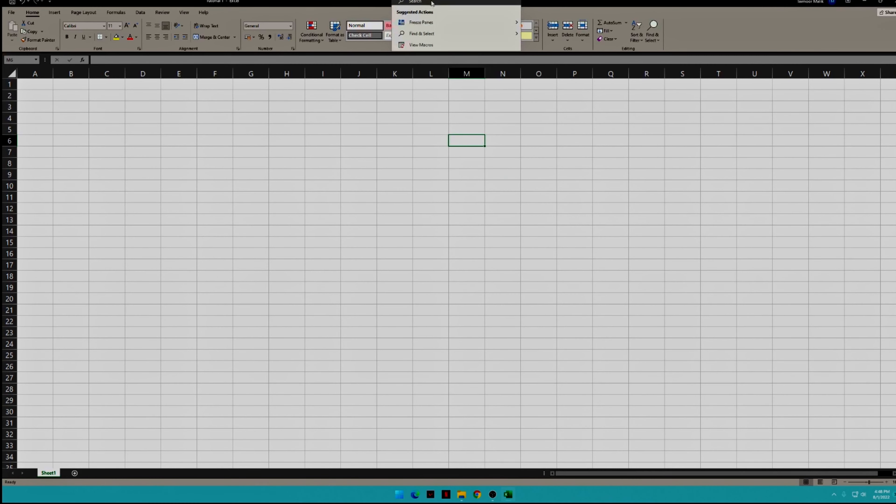
key(Escape)
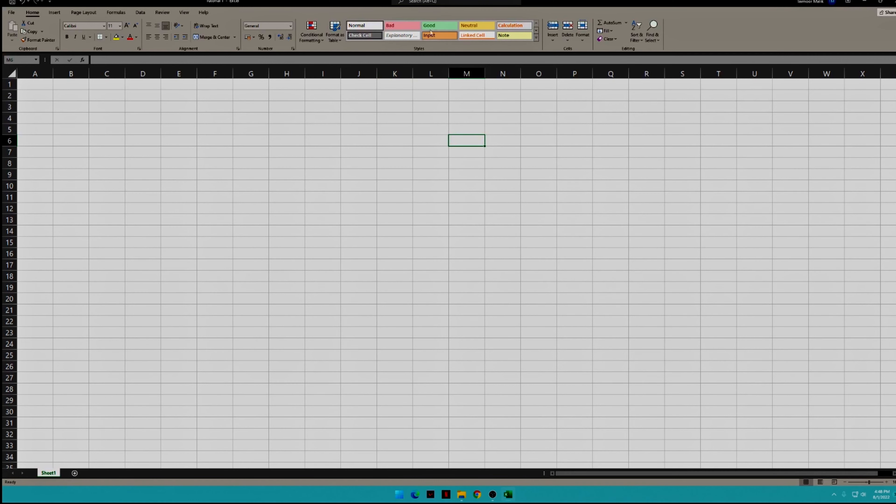
click(428, 2)
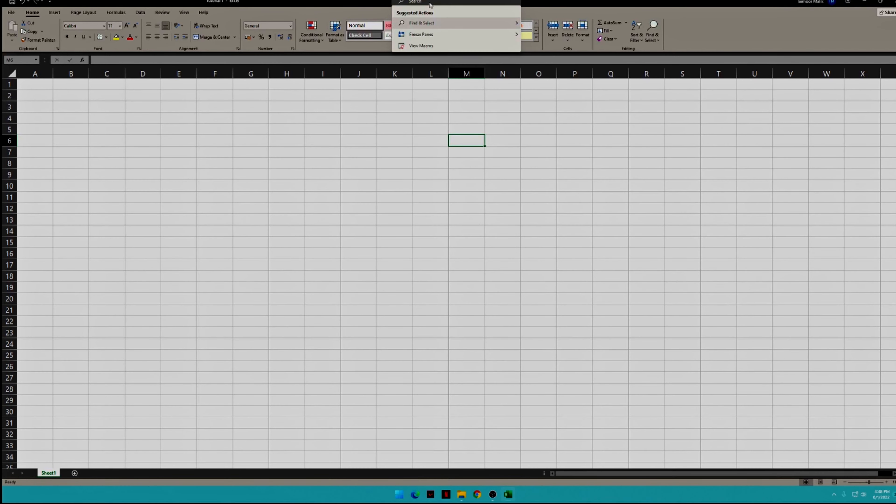
click(504, 138)
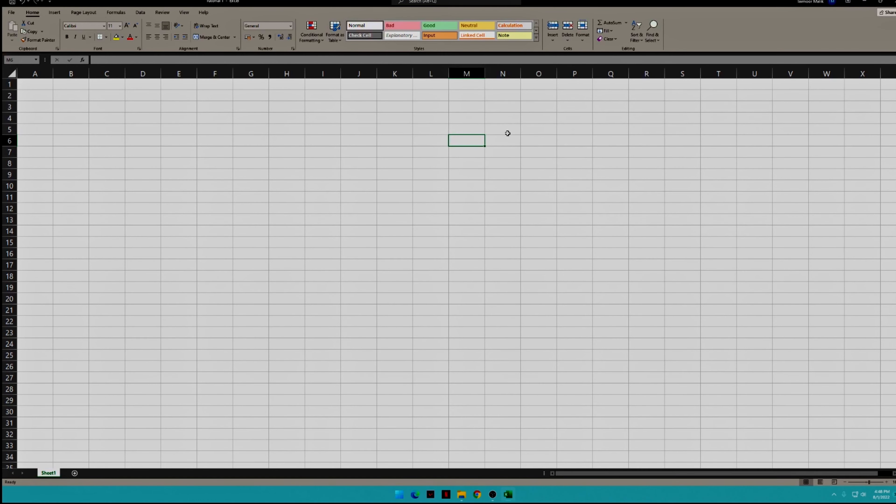
click(506, 132)
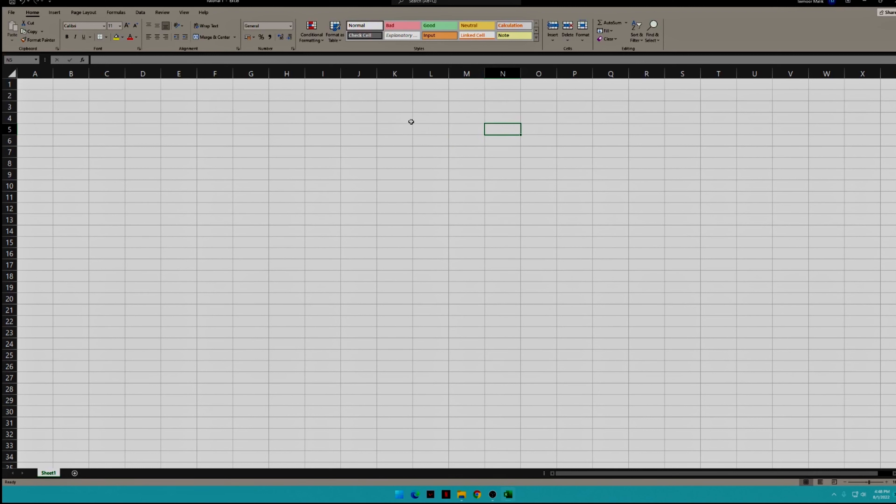
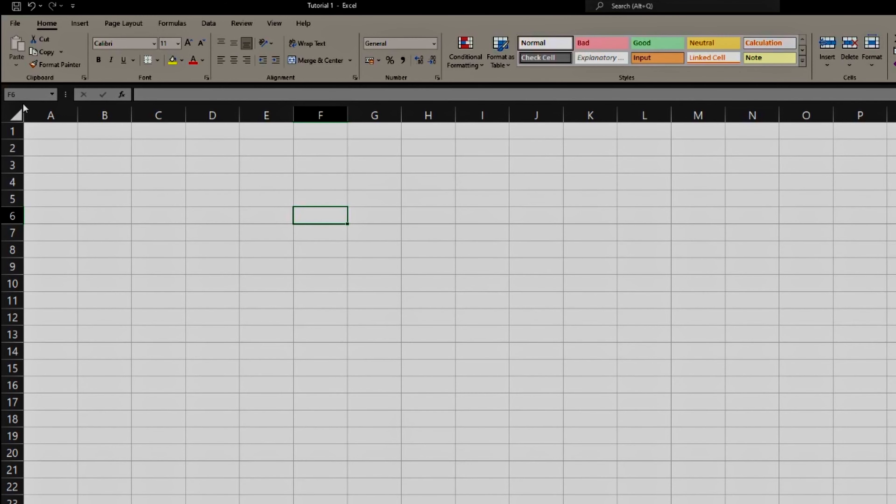
Select E6 through I6 one by one, and also D8, E8, C7 and E7, to check each cell's address.
click(267, 216)
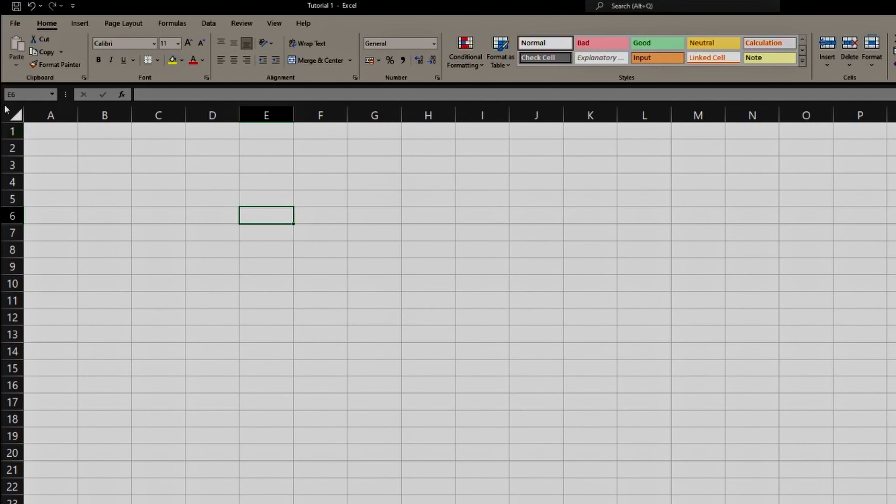
click(323, 220)
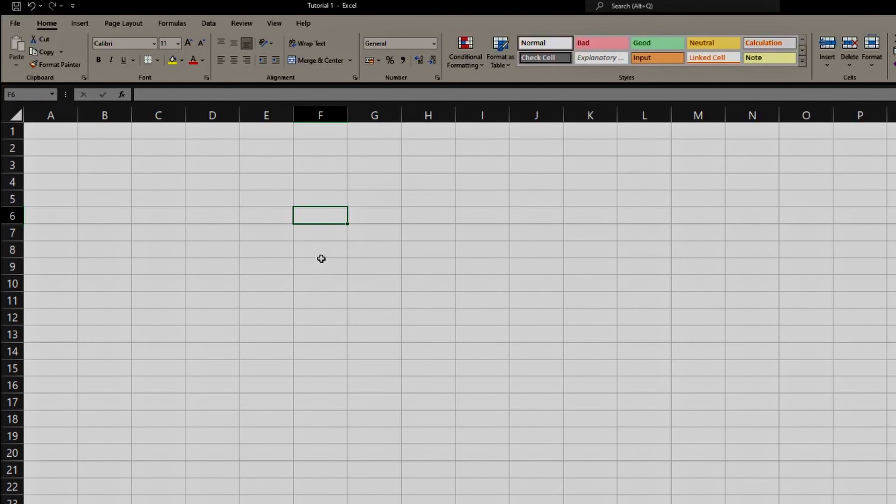
click(390, 219)
click(448, 216)
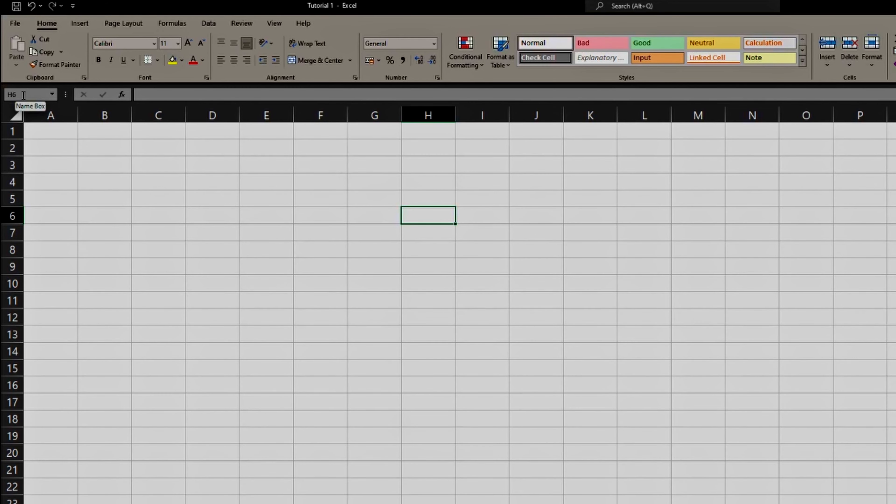
click(480, 214)
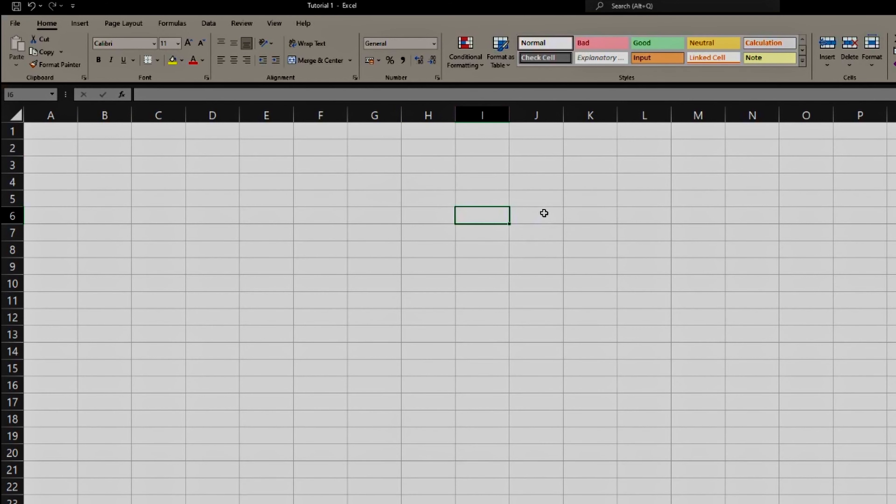
click(212, 250)
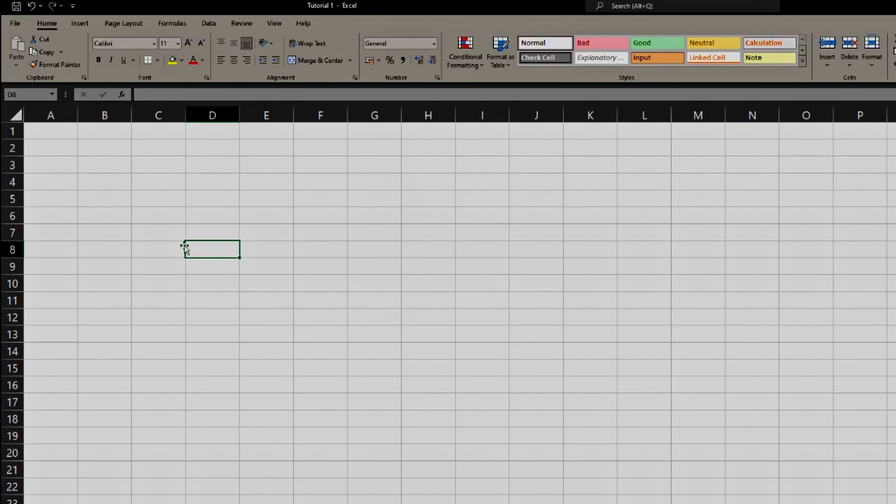
click(266, 250)
click(148, 226)
click(285, 230)
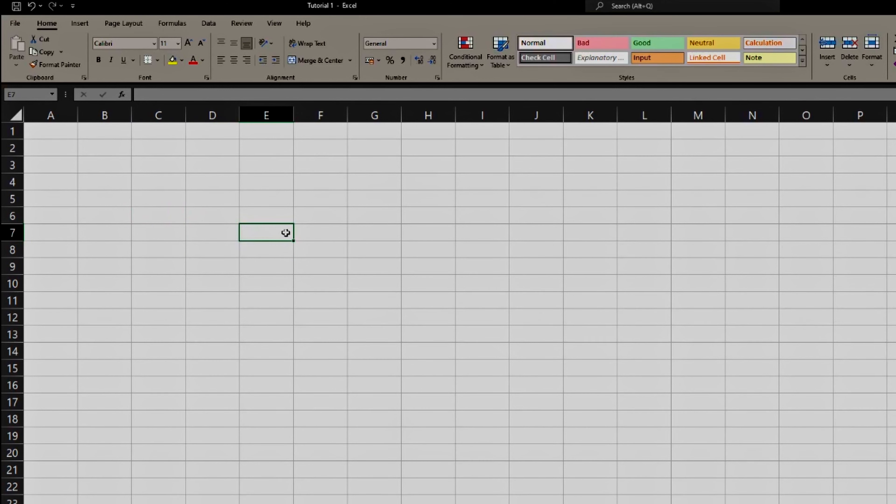
Select G8, E6, F7, F9, G7 and finally G8 again to check how each cell's address is formed.
click(351, 247)
click(290, 217)
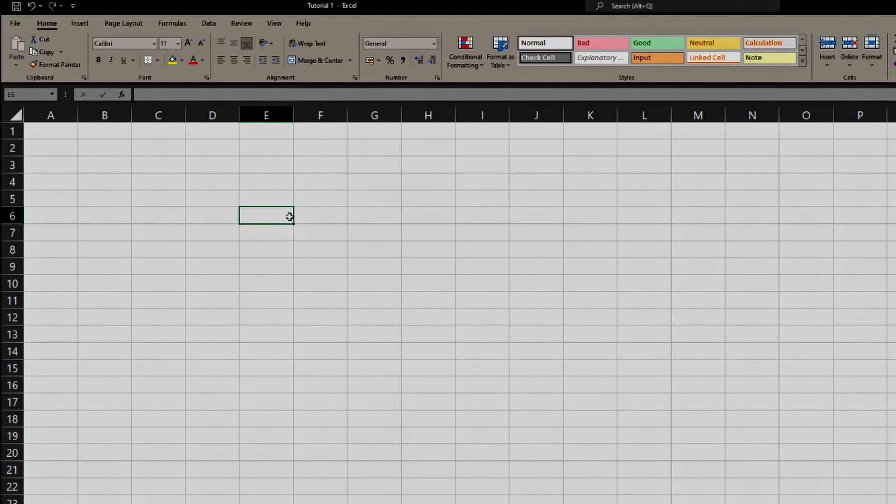
click(332, 239)
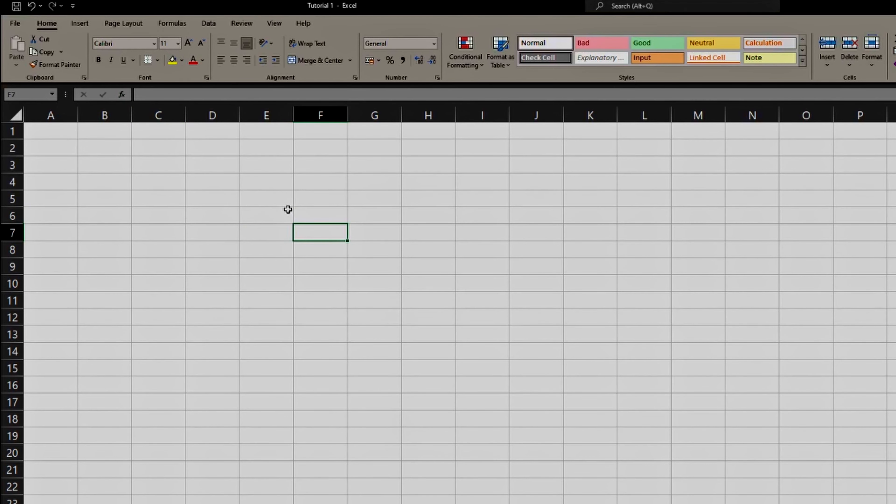
click(316, 266)
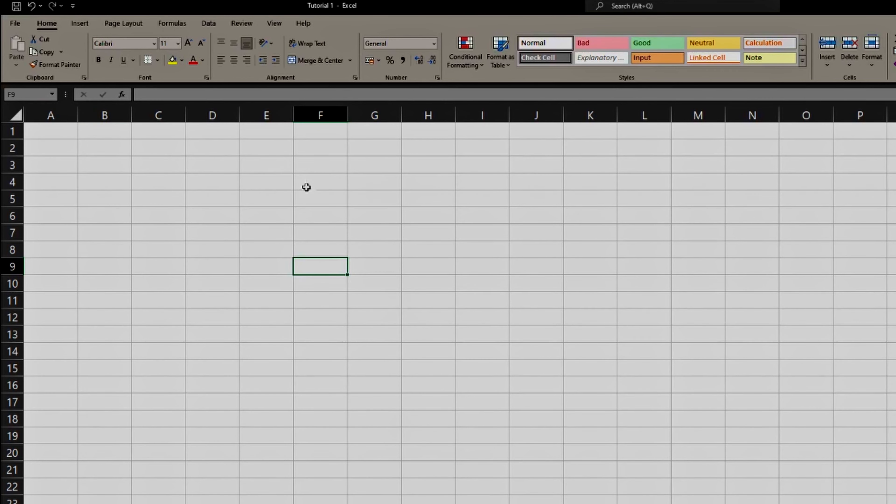
click(373, 237)
click(392, 251)
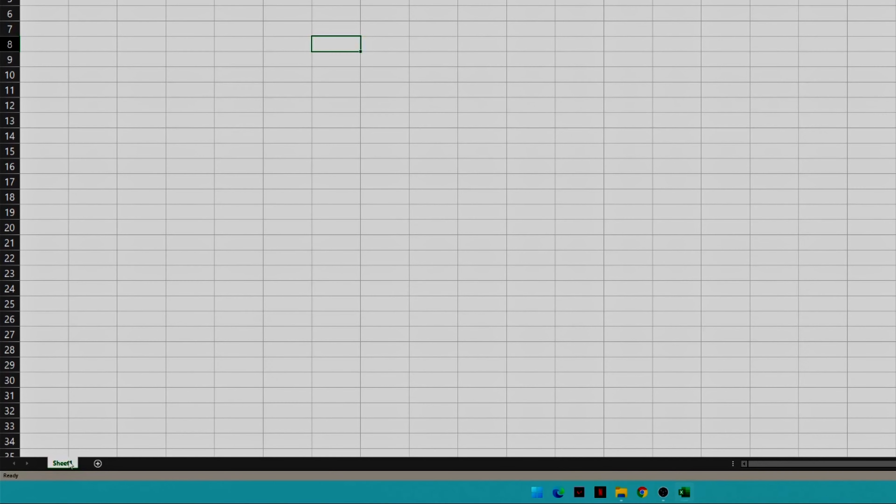
Add three blank worksheets after Sheet1.
click(98, 463)
click(129, 463)
click(161, 462)
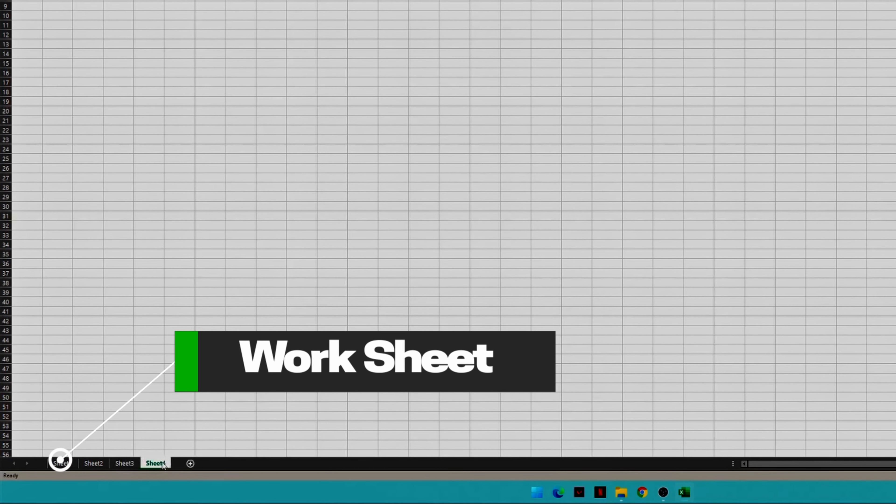
Go through Sheet1 to Sheet4 in order twice to view each worksheet, and return to Sheet1.
click(67, 463)
click(96, 464)
click(124, 465)
click(156, 463)
click(62, 464)
click(93, 463)
click(124, 463)
click(157, 464)
click(66, 463)
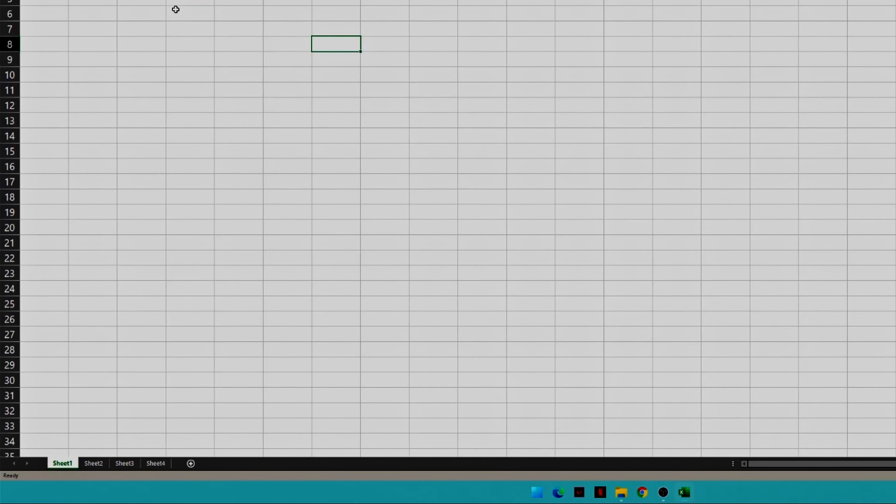
Add five more blank worksheets to the workbook and select a cell in row 52 of the last one.
click(190, 465)
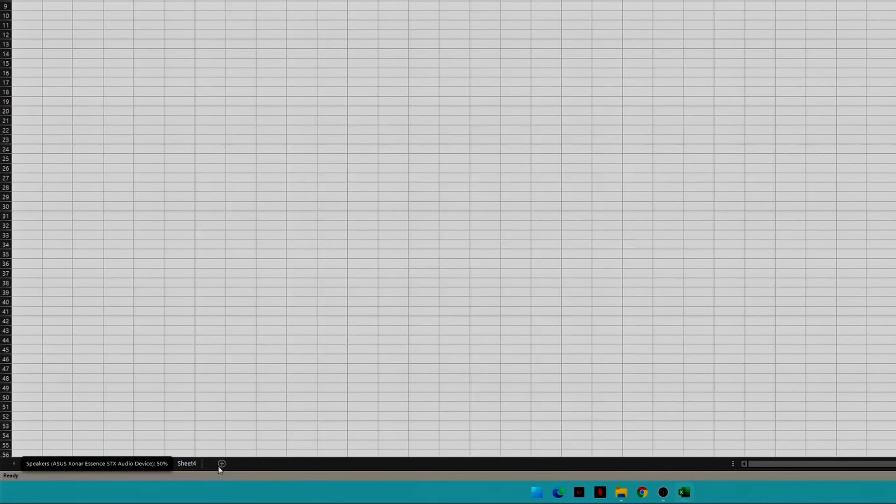
click(252, 463)
click(284, 463)
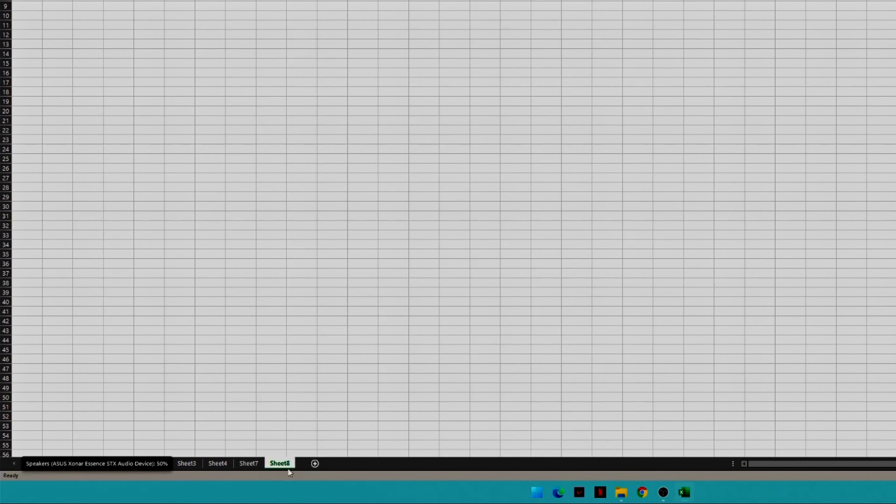
click(315, 463)
click(184, 419)
Delete the worksheets Sheet9, Sheet8, Sheet7 and Sheet4 one by one.
right_click(310, 463)
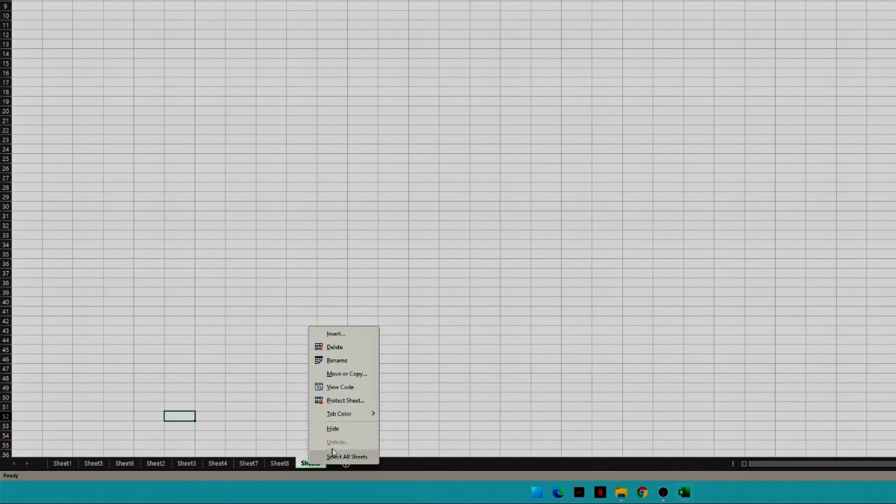
click(337, 347)
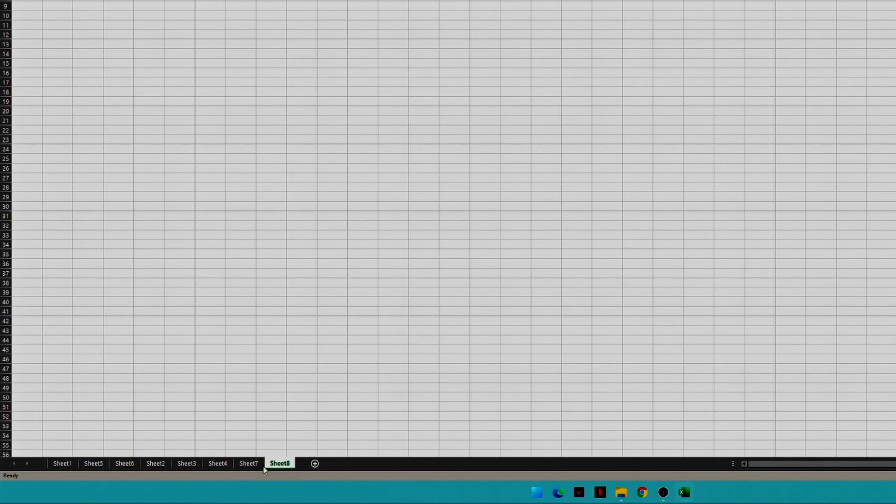
right_click(280, 463)
click(309, 344)
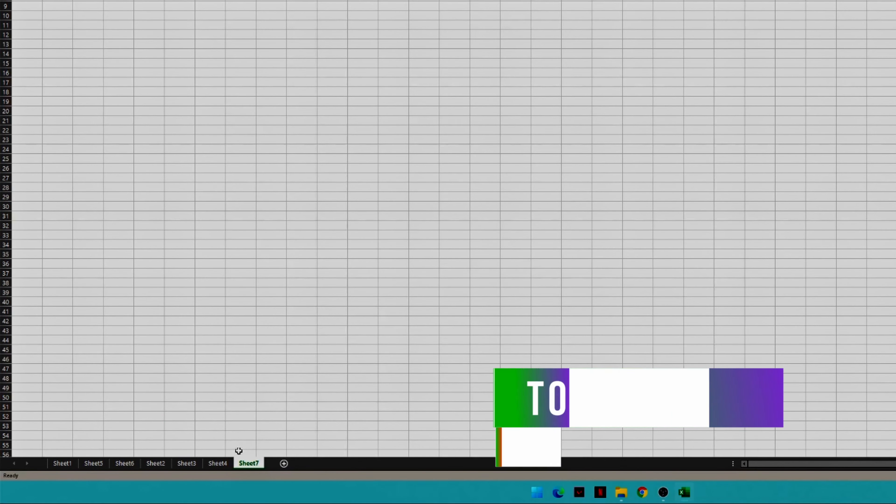
right_click(244, 463)
click(277, 348)
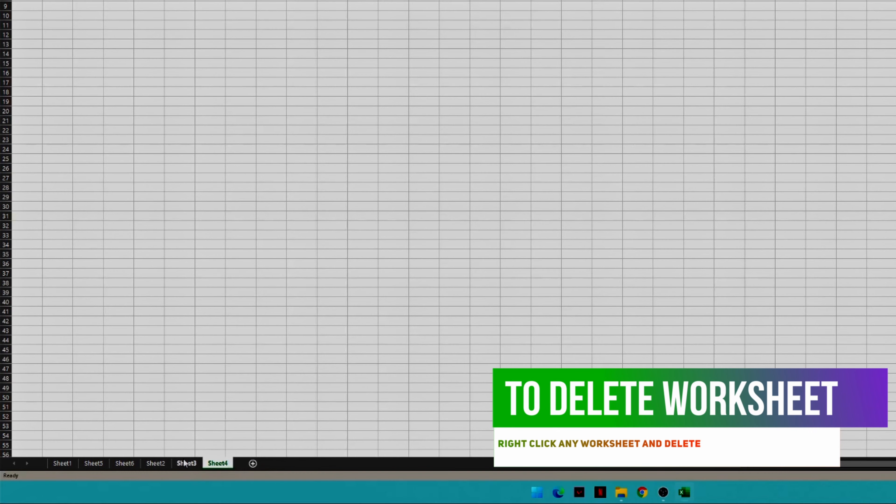
right_click(217, 463)
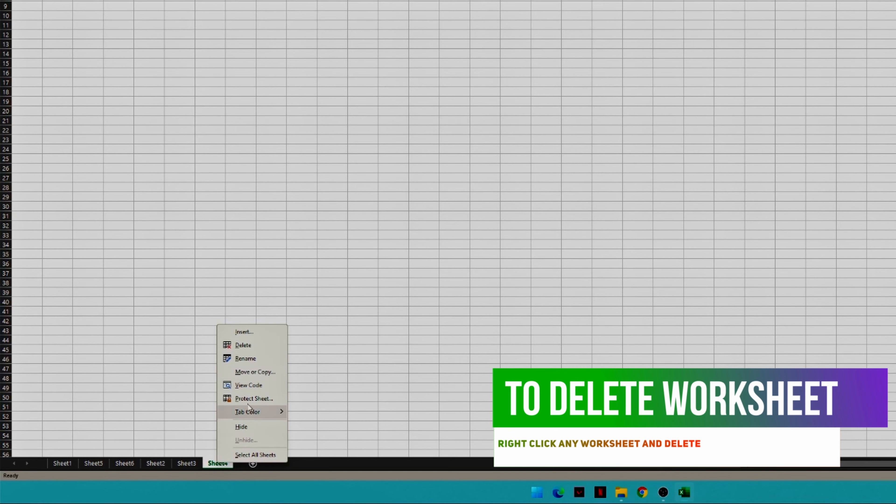
click(248, 342)
Delete the worksheets Sheet3, Sheet2, Sheet6 and Sheet5 so that only Sheet1 is left.
right_click(186, 459)
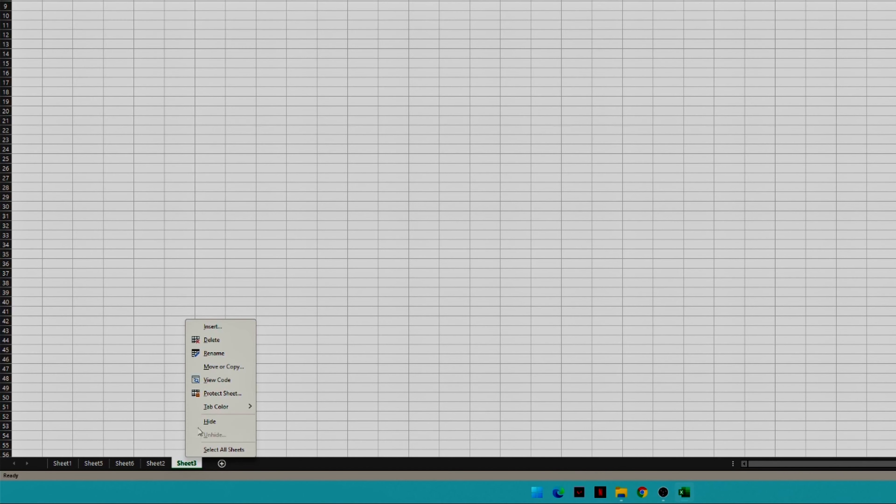
click(214, 343)
right_click(157, 463)
click(187, 346)
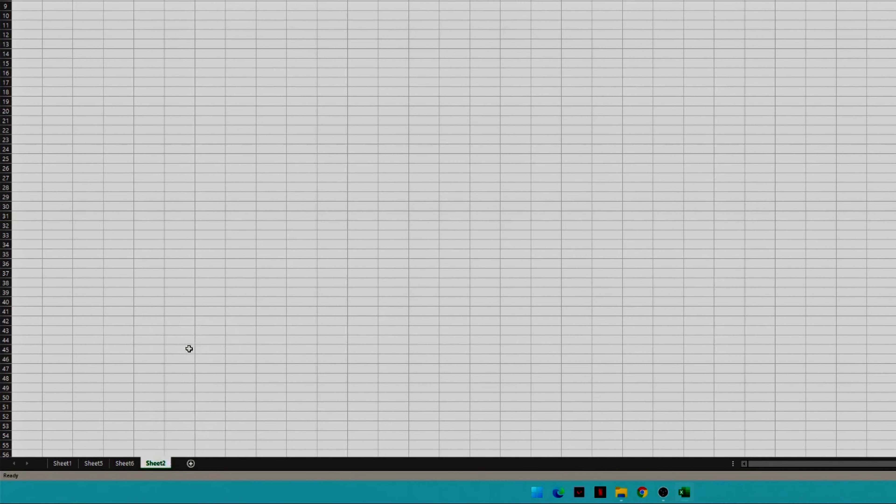
right_click(124, 463)
click(152, 346)
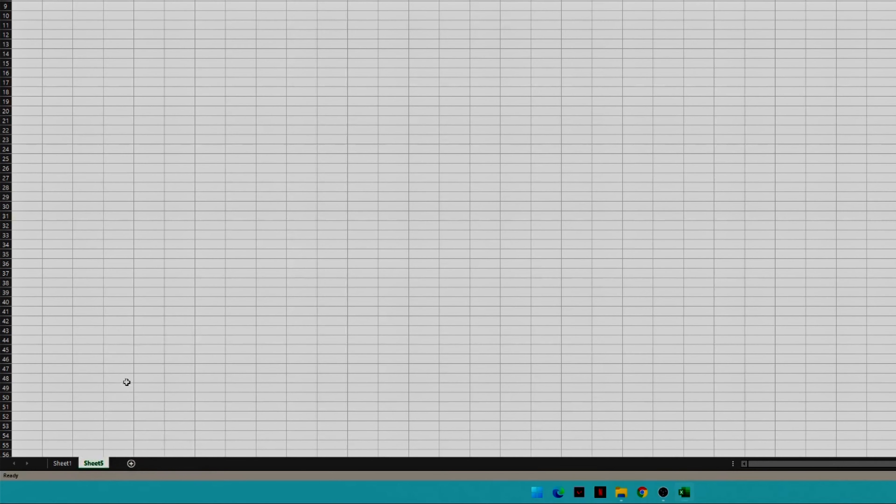
right_click(107, 463)
click(141, 343)
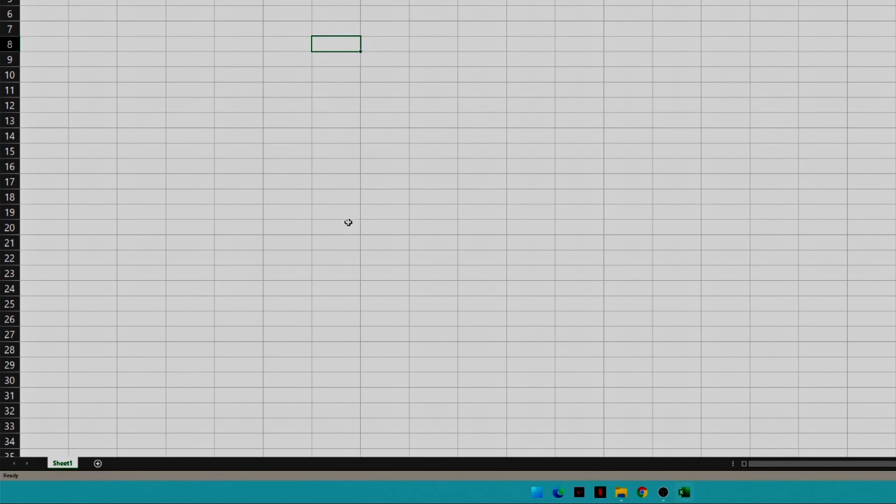
Add two blank worksheets after Sheet1, delete the last one, and select cell D53 on the one kept.
click(95, 463)
click(130, 463)
right_click(129, 463)
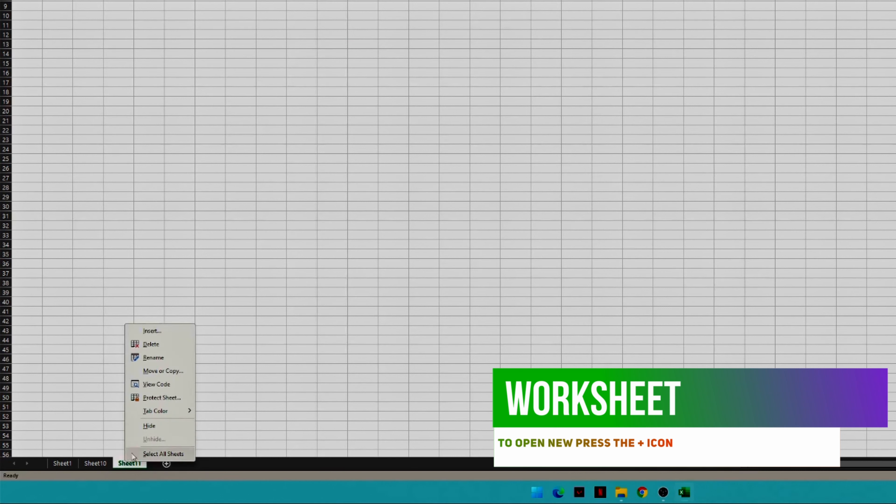
click(156, 341)
right_click(99, 463)
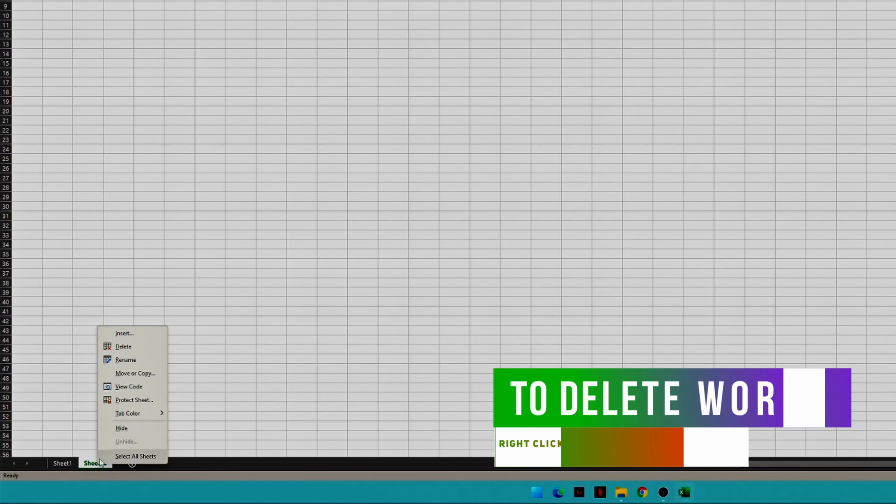
click(277, 267)
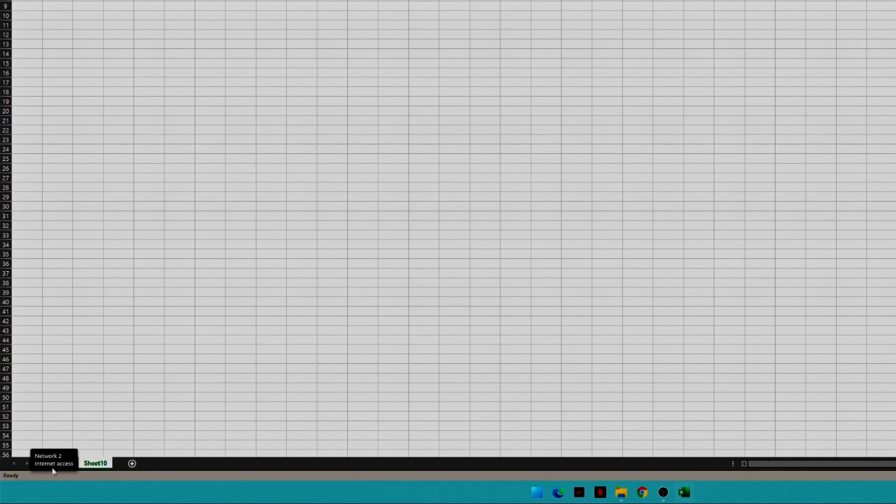
click(107, 427)
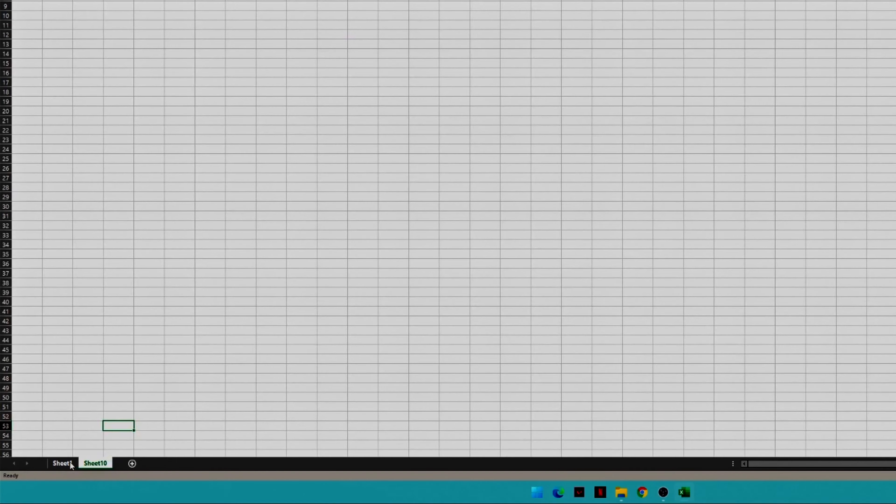
Insert a new sheet of type Worksheet in front of Sheet1, and delete that inserted sheet.
click(69, 463)
right_click(64, 464)
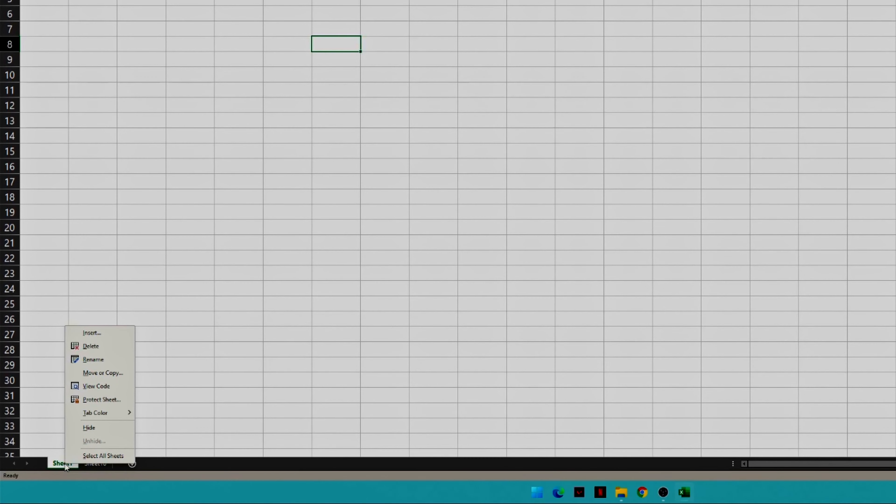
click(92, 333)
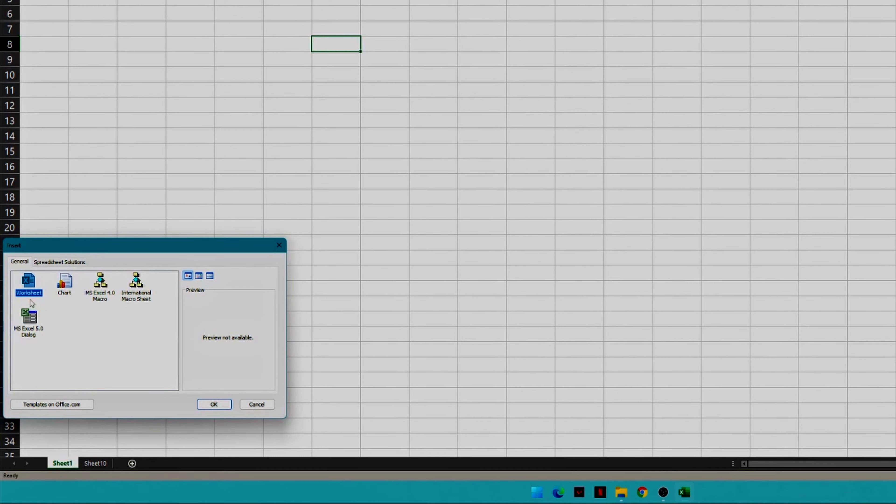
click(206, 404)
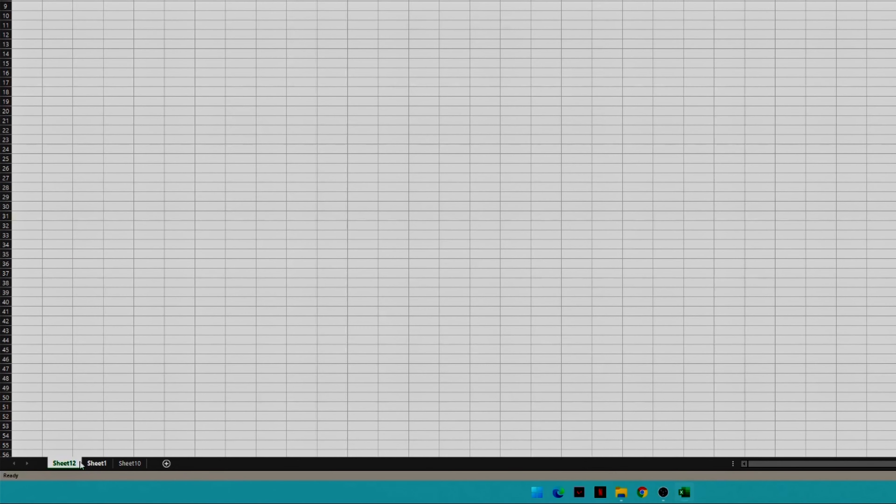
right_click(68, 464)
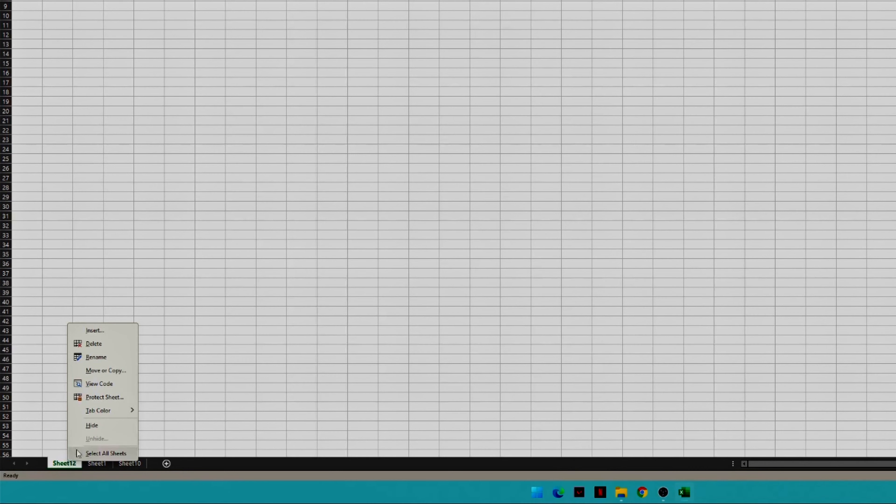
click(92, 346)
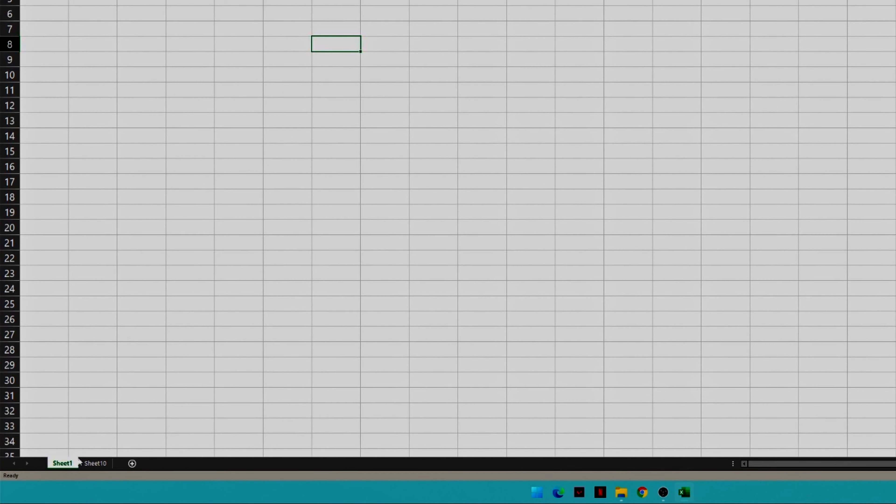
Rename Sheet1 as "Tutorial 1 Sheet" and make B27 the active cell.
right_click(63, 464)
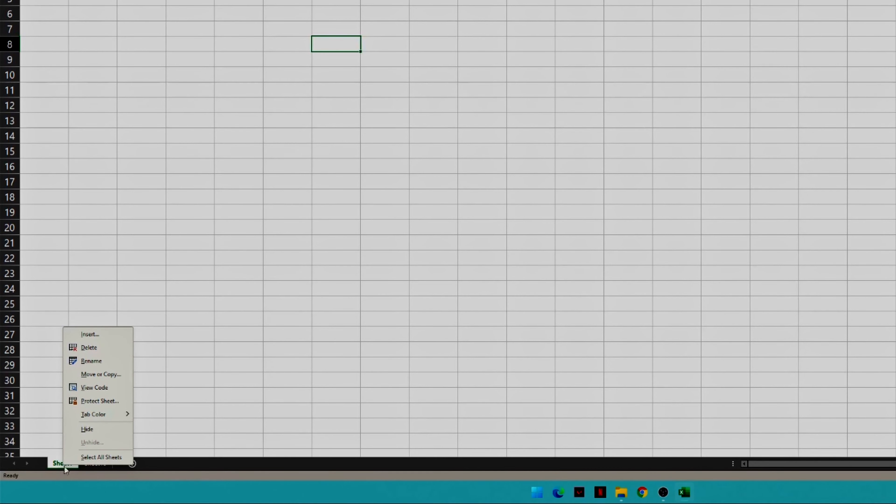
click(174, 341)
right_click(66, 460)
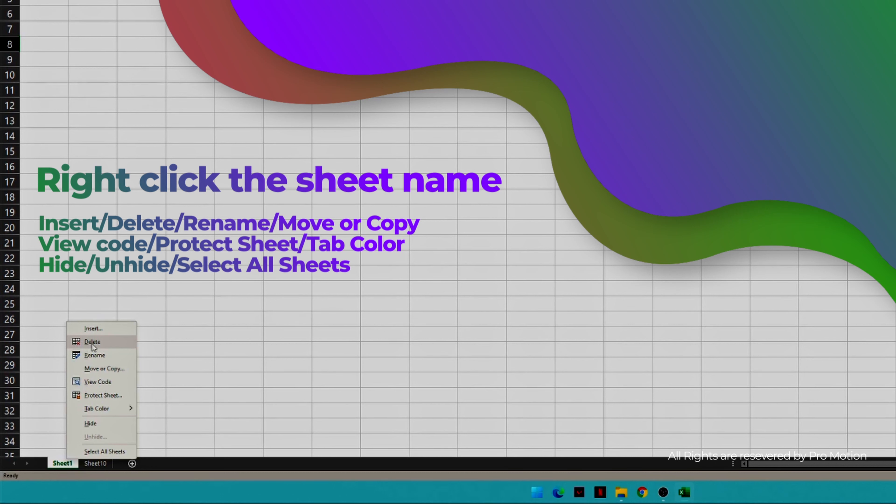
click(106, 357)
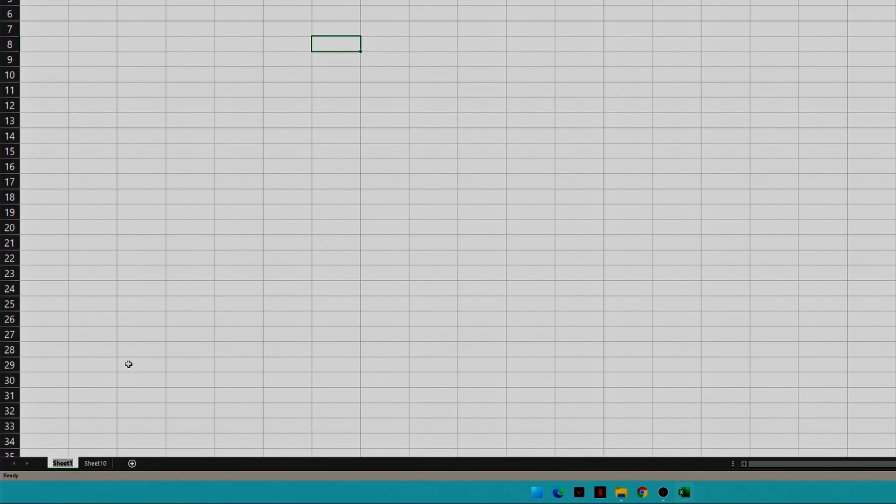
text(Tu)
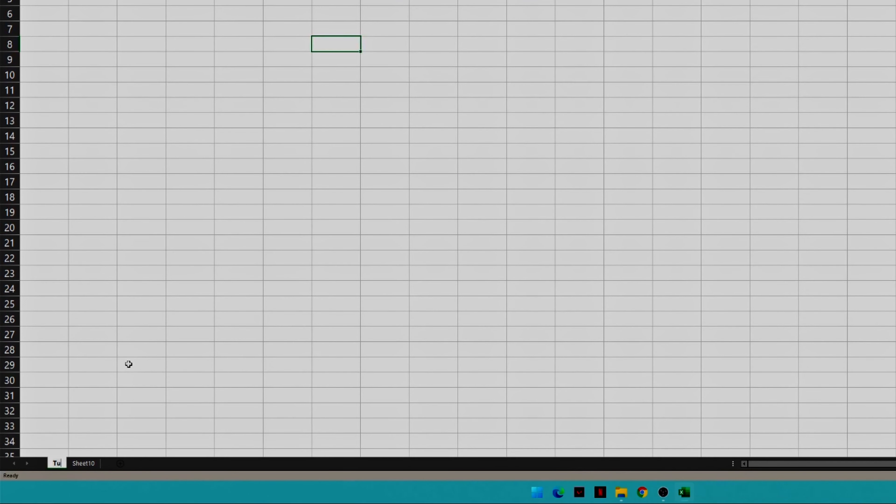
text(torial 1)
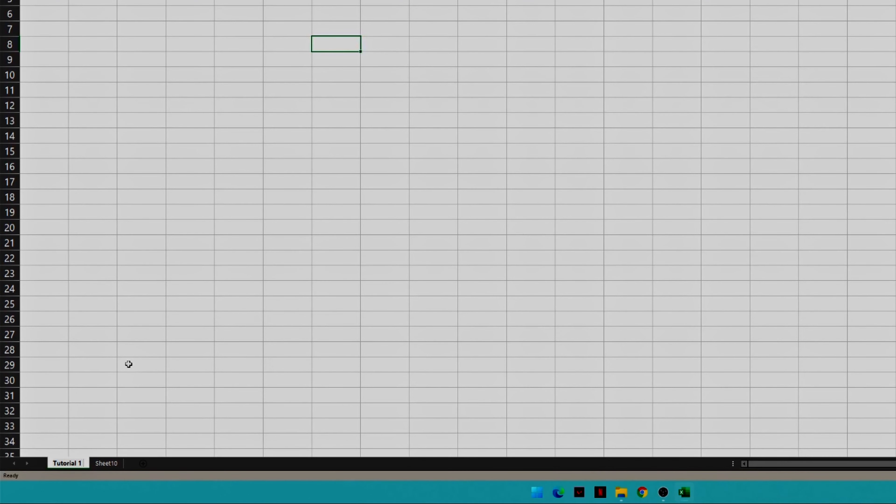
text( Sheet)
click(107, 338)
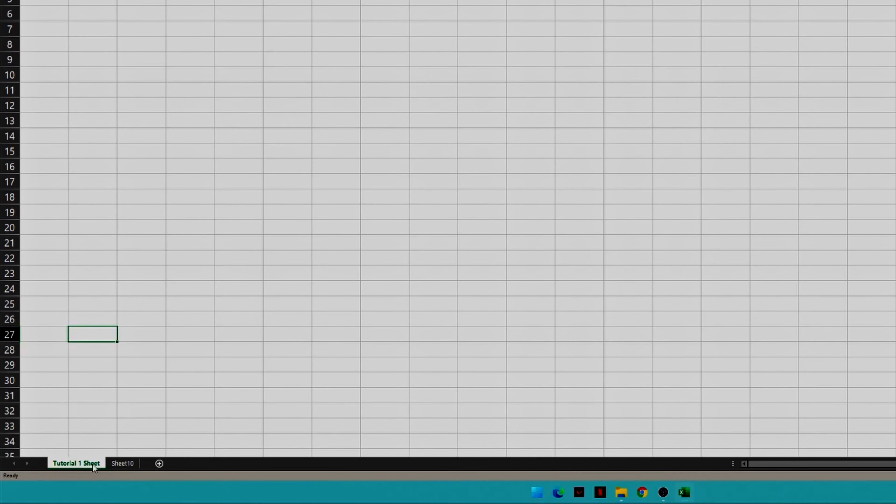
View Sheet10, return to Tutorial 1 Sheet, and examine its sheet commands and Protect Sheet options without applying any.
click(123, 464)
click(76, 463)
right_click(77, 467)
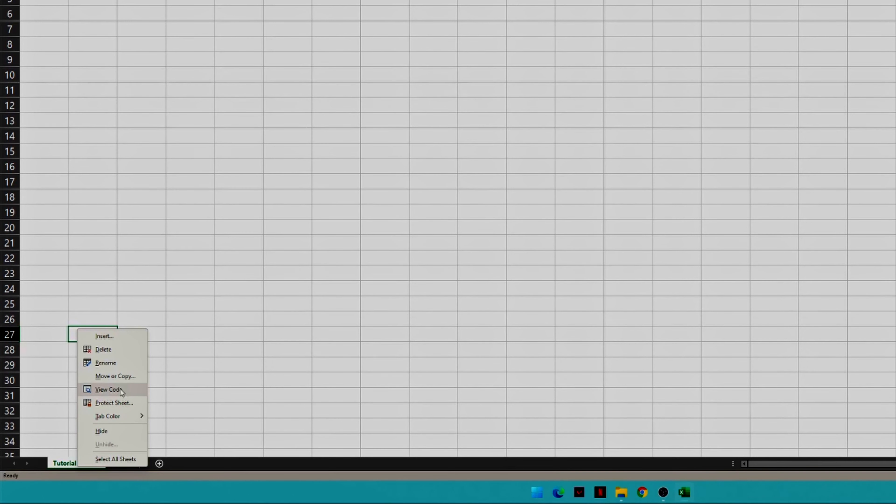
click(228, 362)
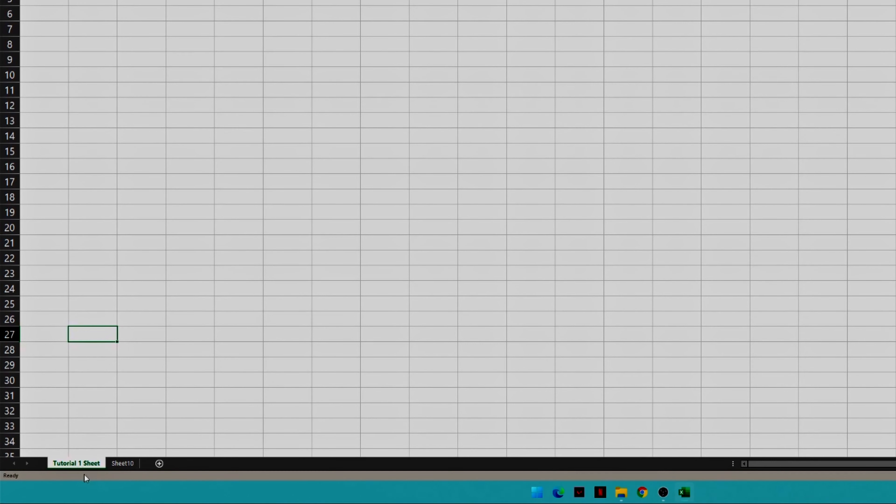
right_click(96, 467)
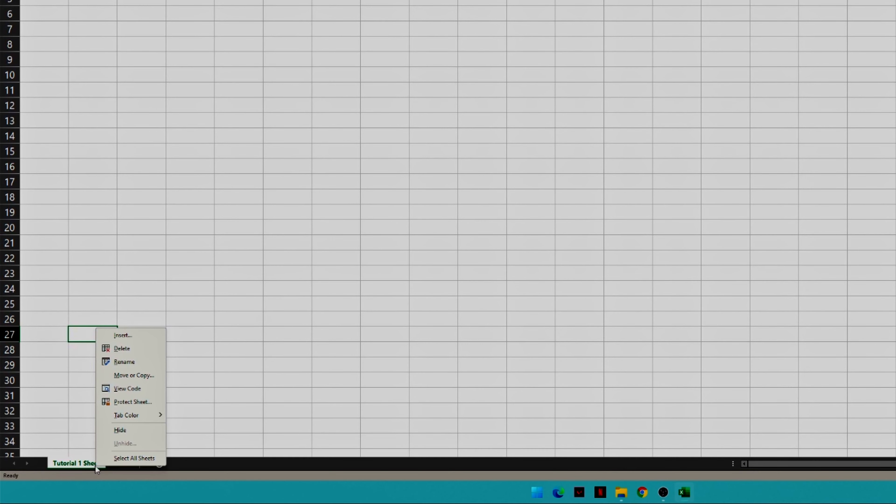
click(133, 403)
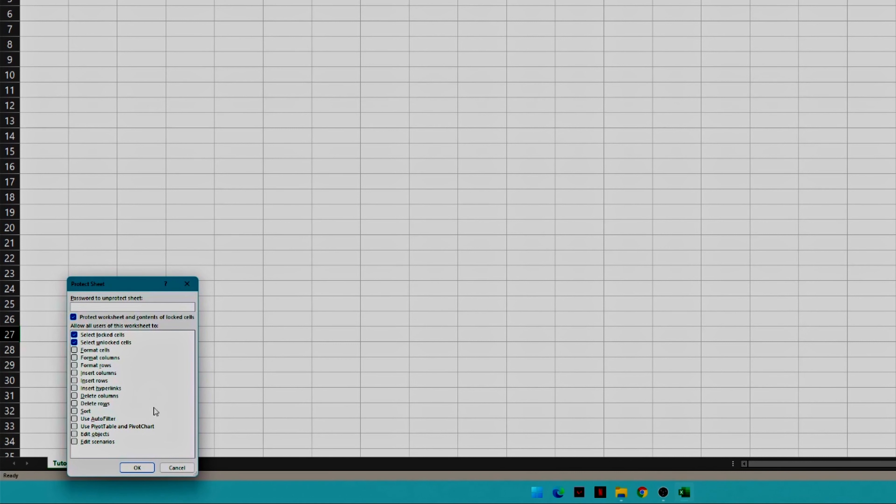
click(176, 468)
right_click(78, 466)
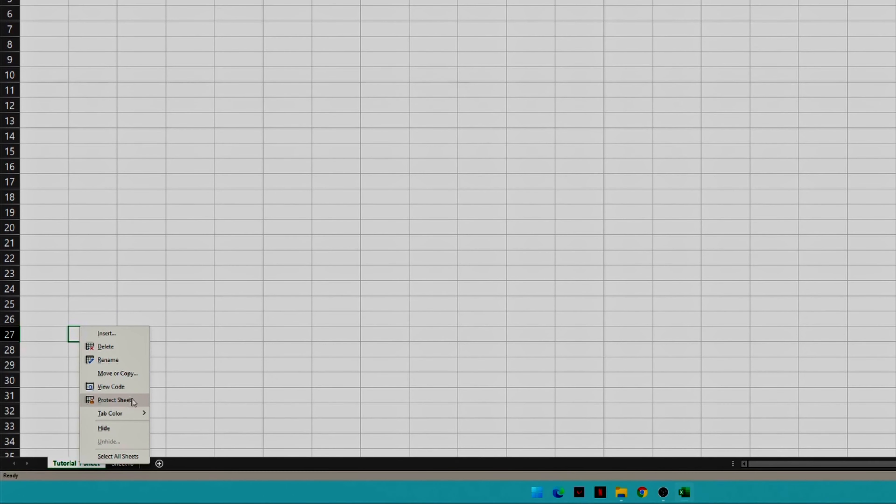
click(205, 376)
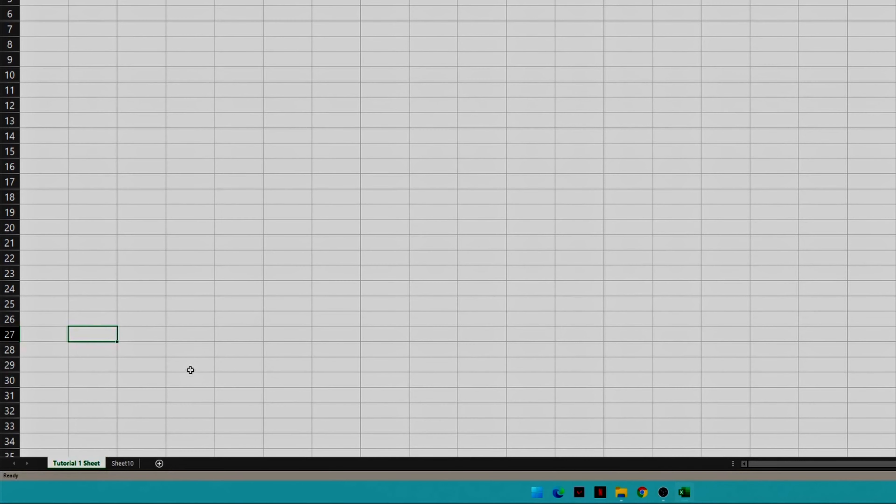
click(190, 370)
click(105, 366)
click(133, 377)
click(104, 367)
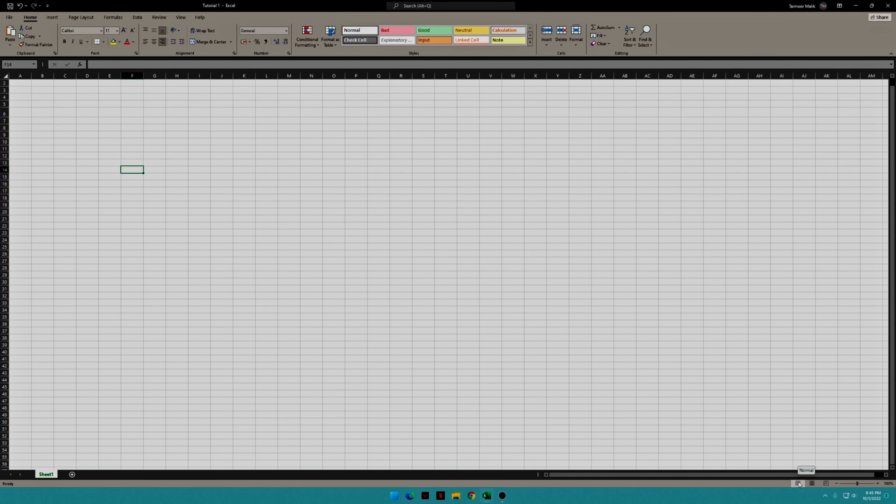
Preview Sheet1 in the Page Layout and Page Break Preview views, and return it to Normal view.
click(812, 483)
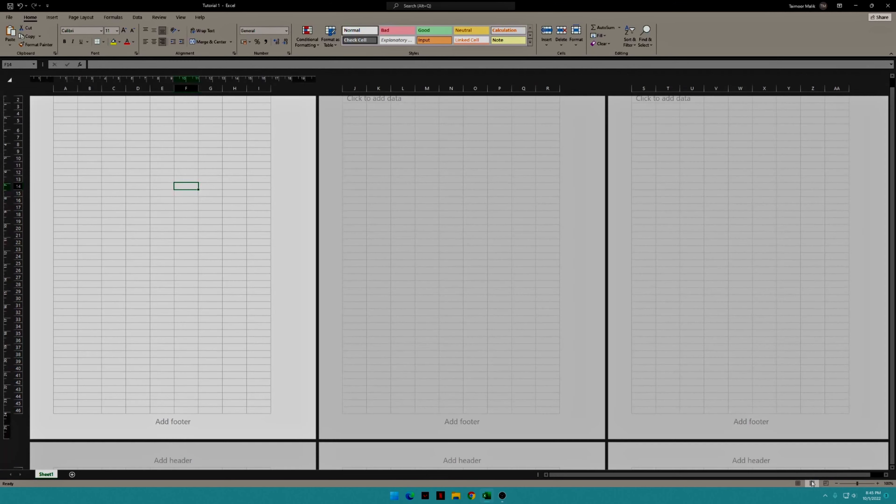
click(825, 484)
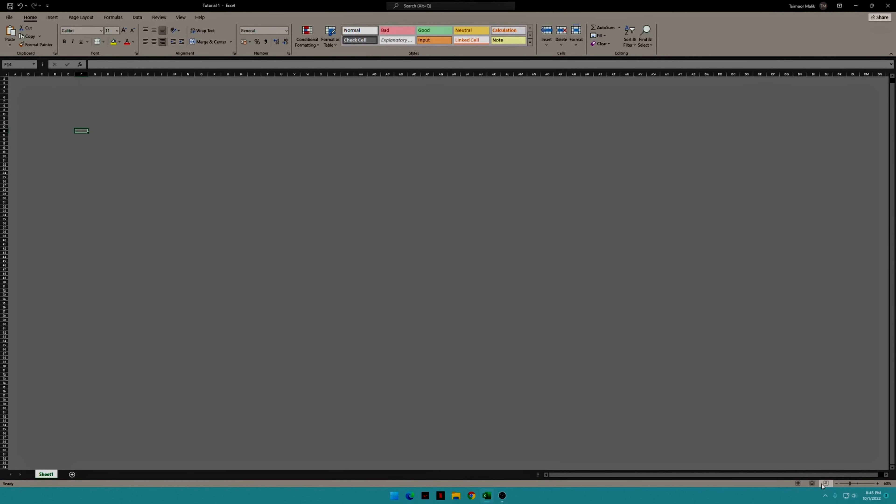
click(811, 483)
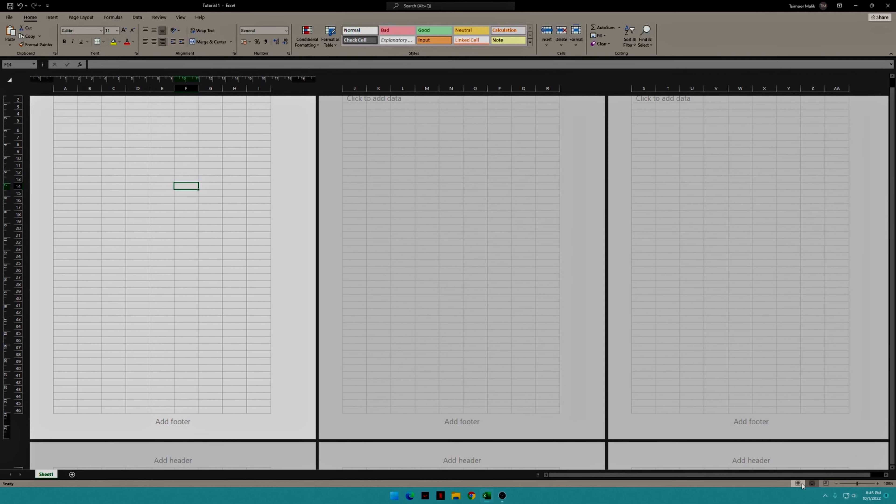
click(798, 483)
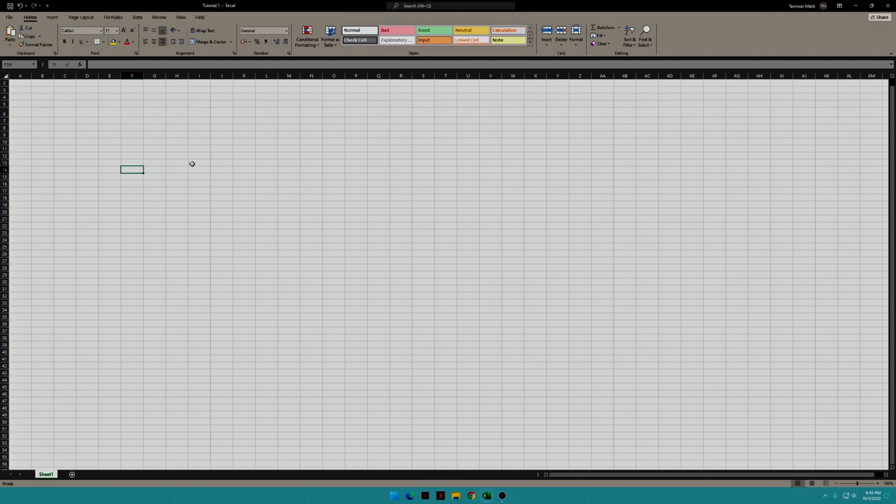
Enter the text "asasdw" in cell I14, and clear that cell's contents again.
click(154, 172)
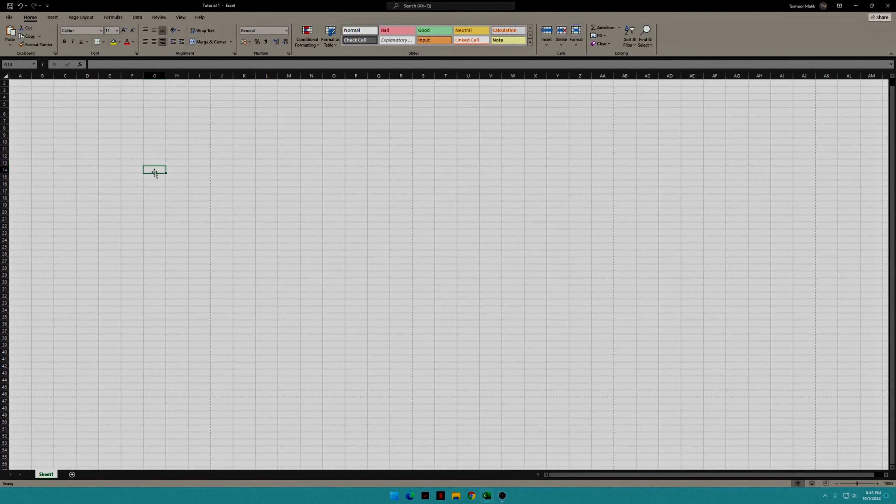
click(179, 172)
click(199, 171)
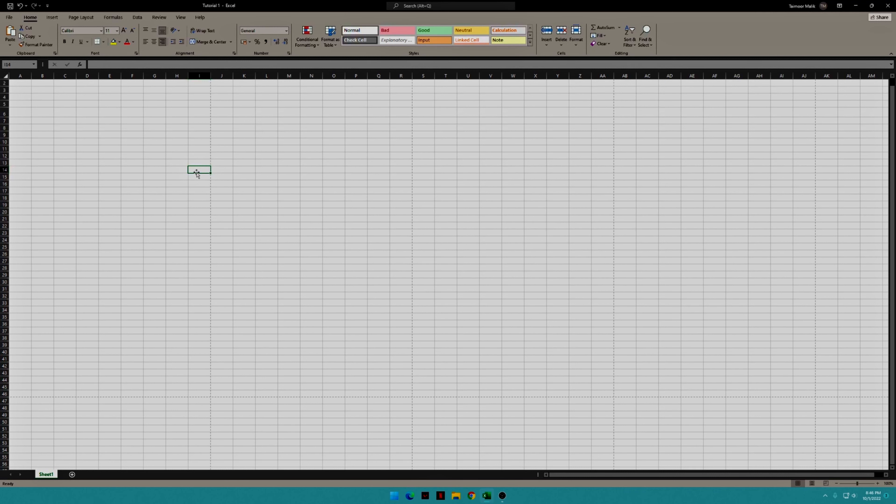
text(asasdw)
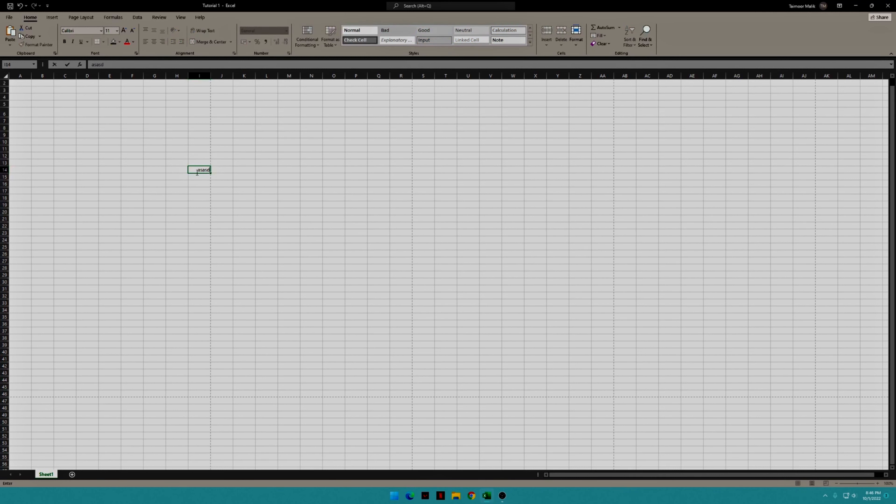
click(193, 191)
click(203, 169)
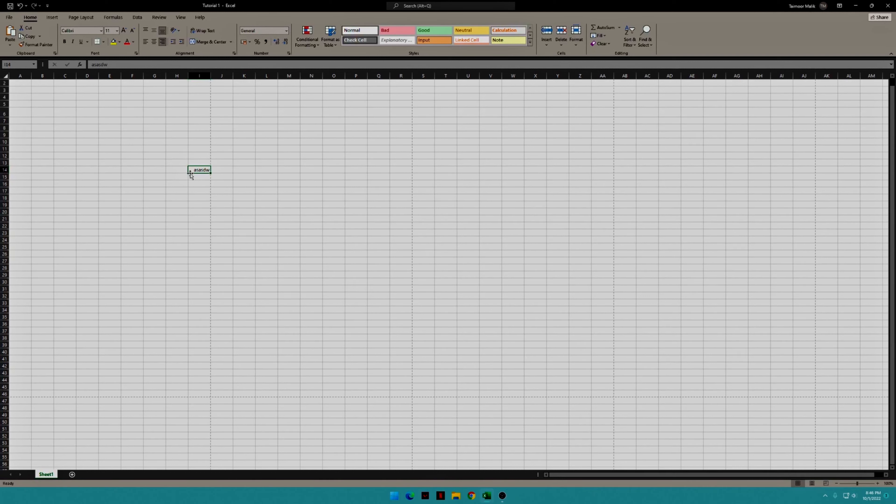
key(Delete)
Practise direct cell selection by making H16, K17, L17 and K16 the active cell in turn.
key(Left)
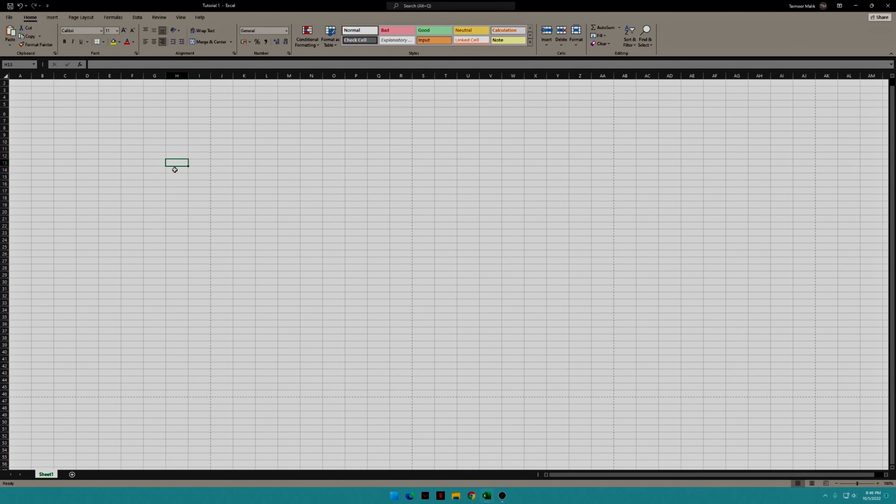
click(176, 184)
click(246, 191)
click(268, 192)
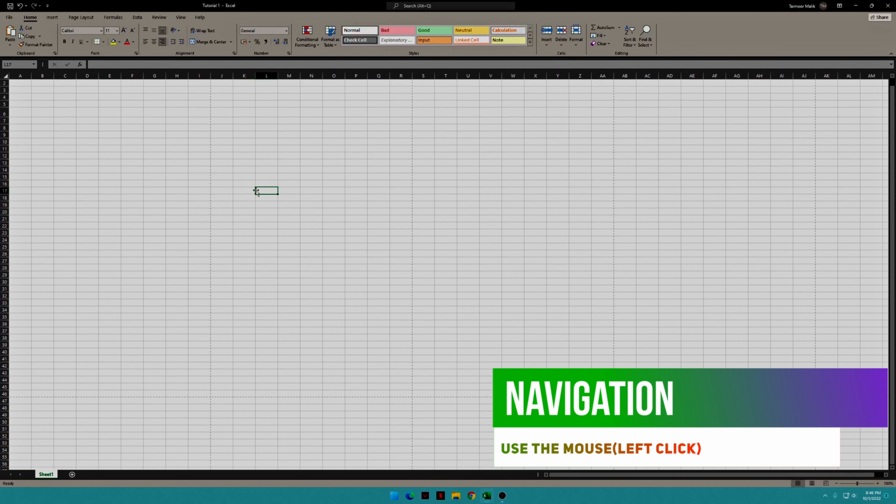
click(233, 183)
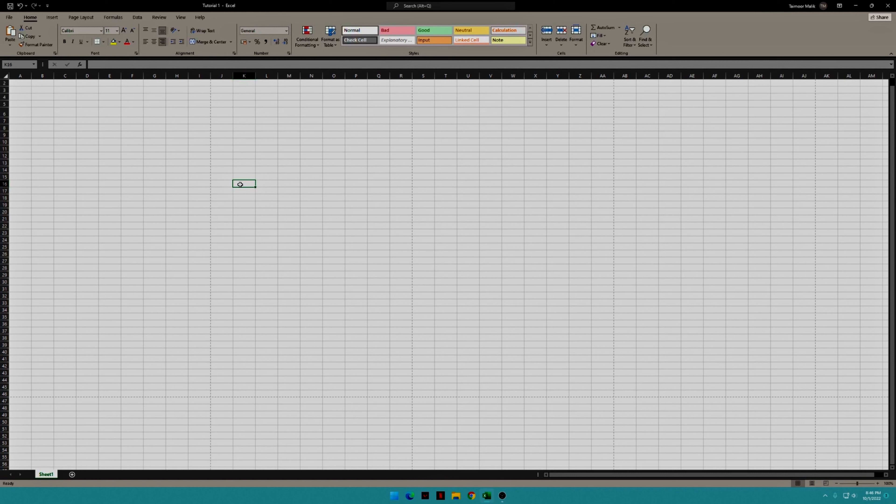
Move the active cell back and forth one cell at a time around K16, ending at I16.
key(Left)
key(Right)
key(Down)
key(Up)
key(Down)
key(Up)
key(Right)
key(Left)
key(Right)
key(Left)
key(Right)
key(Left)
key(Left)
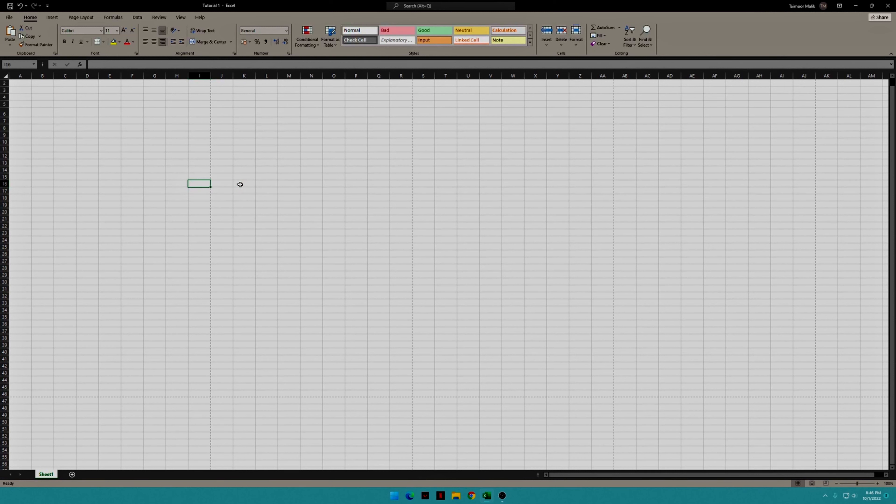
Move the active cell up column I to I8 and back down to I16, one row at a time.
key(Down)
key(Up)
key(Up)
key(Up)
key(Up)
key(Up)
key(Up)
key(Up)
key(Up)
key(Up)
key(Down)
key(Down)
key(Down)
key(Down)
key(Down)
key(Down)
key(Down)
key(Down)
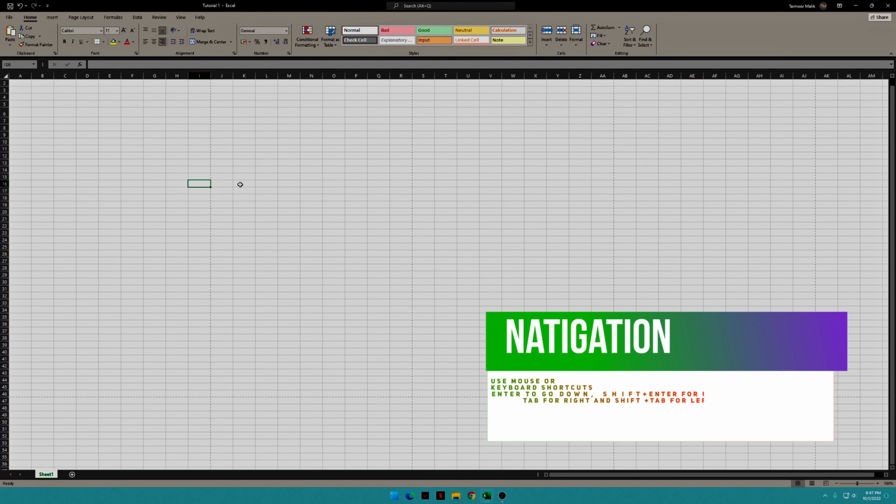
Advance the active cell rightward along row 16 from I16 to P16, one column at a time.
key(Tab)
key(Tab)
key(Tab)
key(Tab)
key(Tab)
key(Tab)
key(Tab)
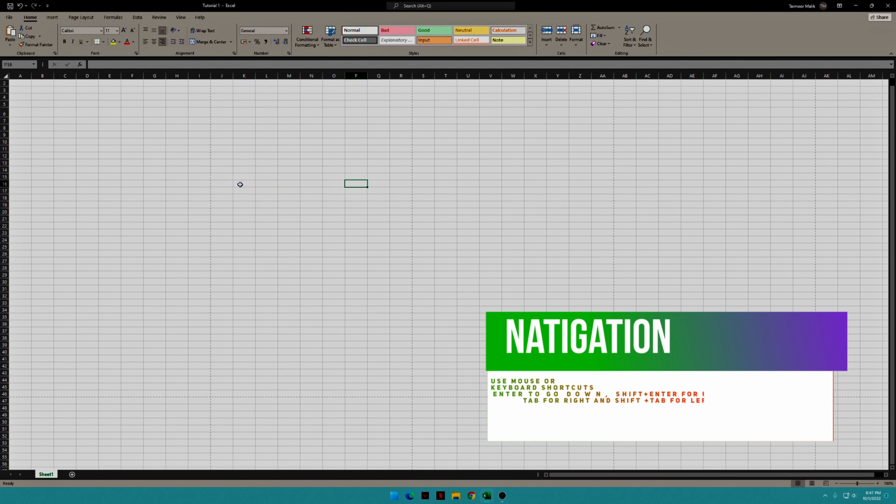
Move the active cell leftward along row 16 from P16 to B16, one column at a time.
key(shift+Tab)
key(shift+Tab)
key(shift+Tab)
key(shift+Tab)
key(shift+Tab)
key(shift+Tab)
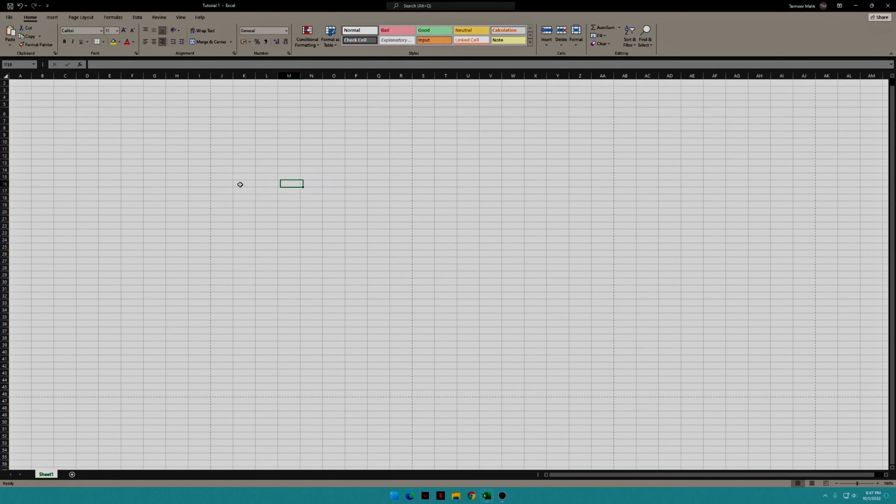
key(shift+Tab)
key(shift+Tab)
key(shift+Tab)
key(shift+Tab)
key(shift+Tab)
key(shift+Tab)
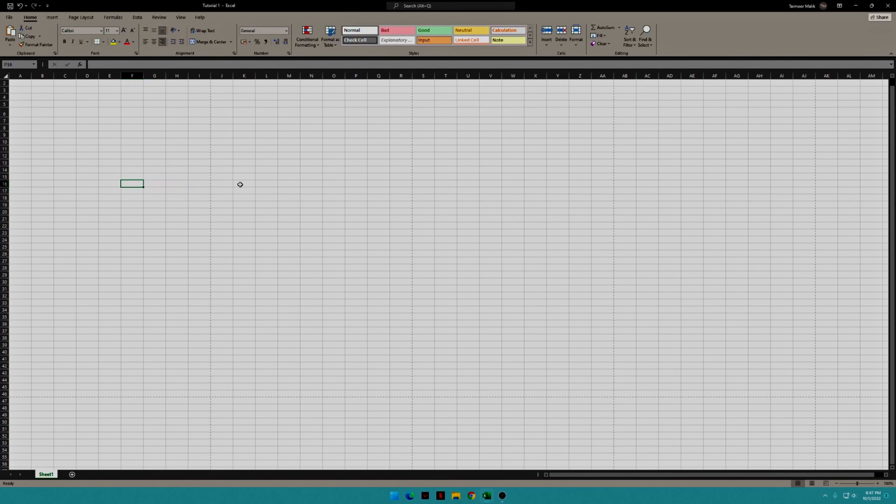
key(shift+Tab)
key(shift+Tab)
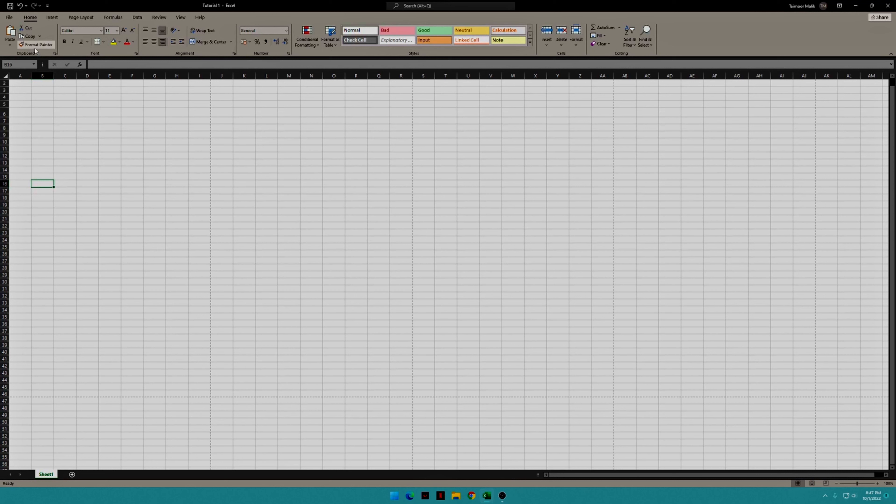
Enter the text "qwerty" in cell G14 and make H16 the active cell.
click(156, 169)
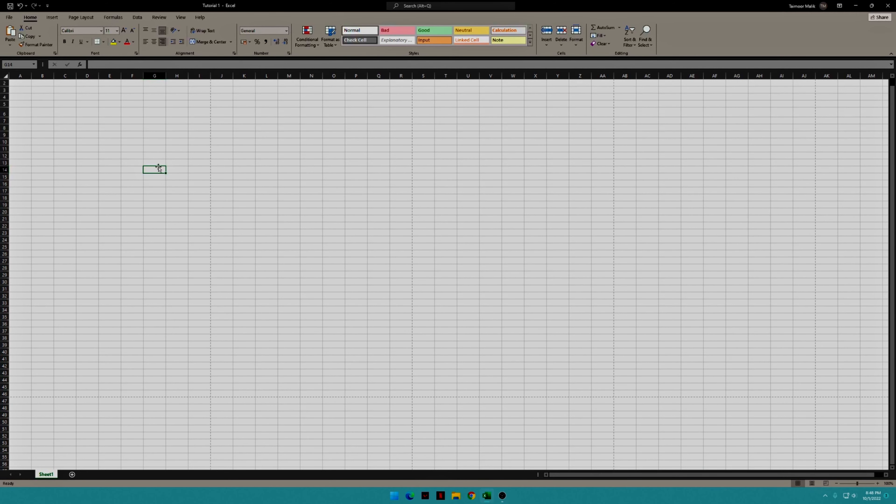
text(qwerty)
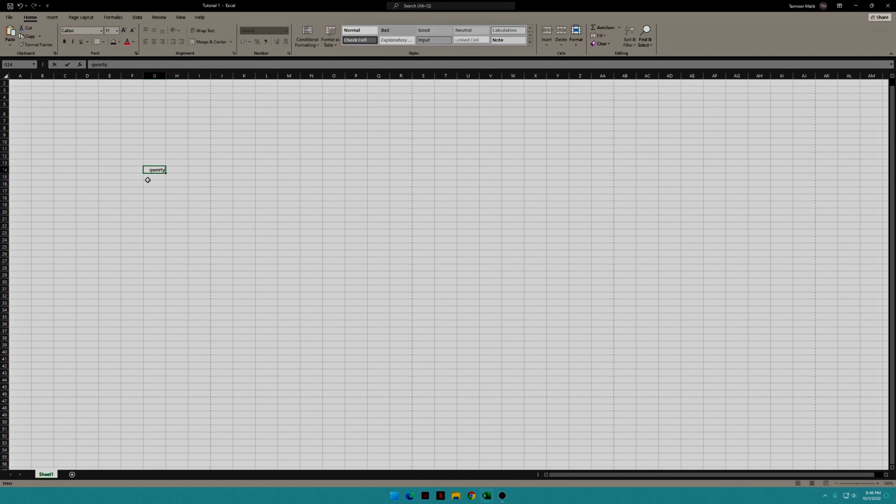
click(182, 184)
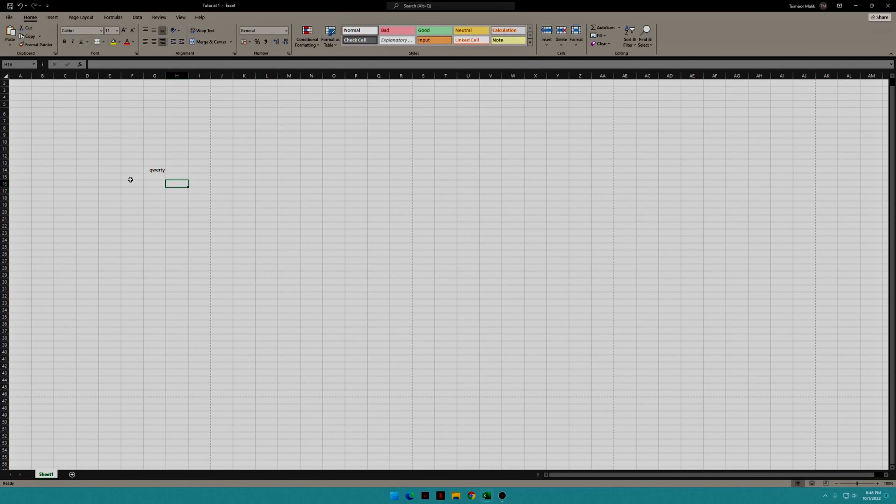
Cut the "qwerty" entry from G14, paste it into I14, and check both cells.
click(154, 171)
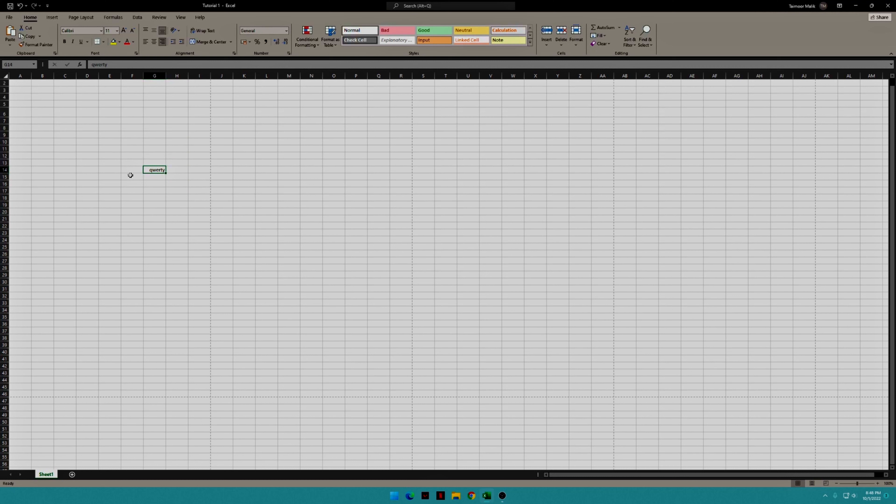
click(28, 31)
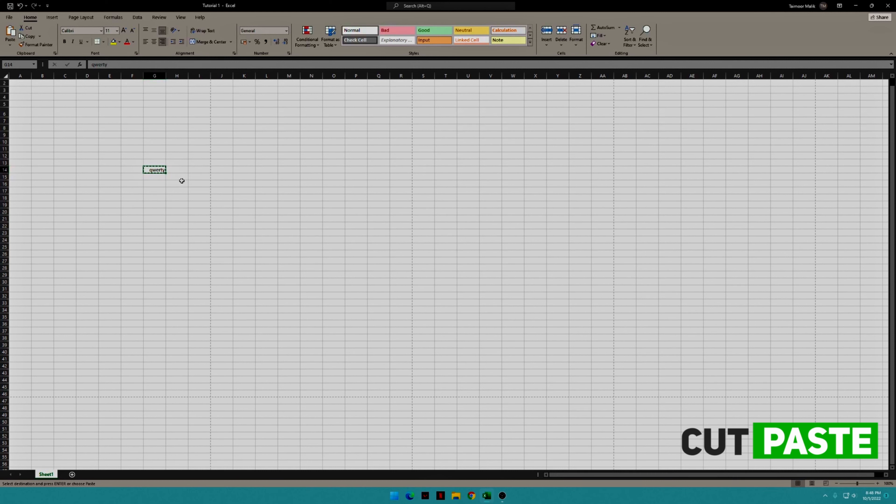
click(201, 170)
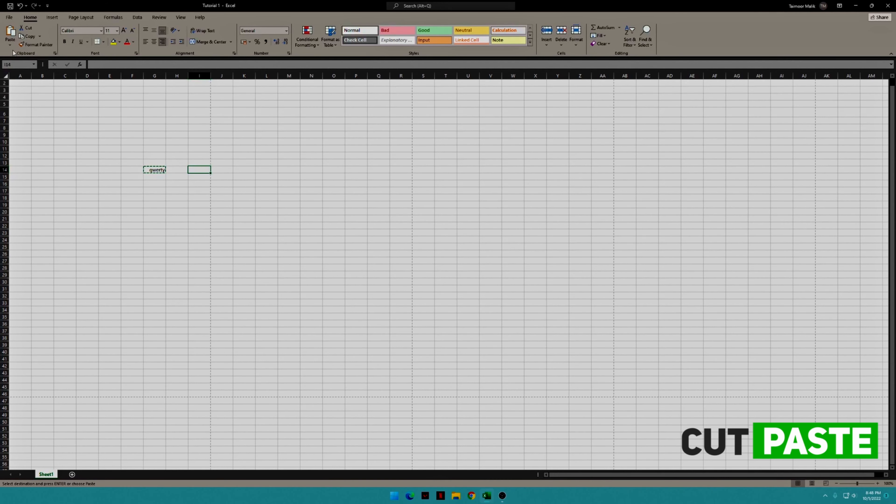
click(9, 34)
click(152, 170)
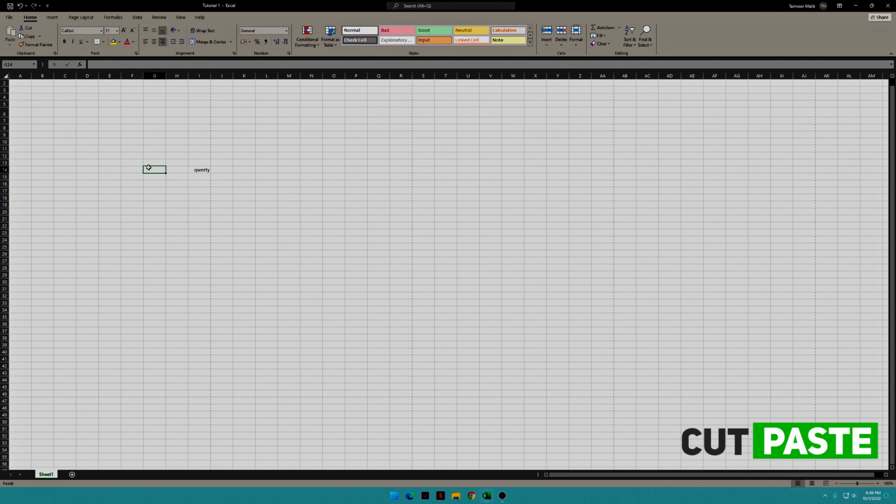
click(201, 169)
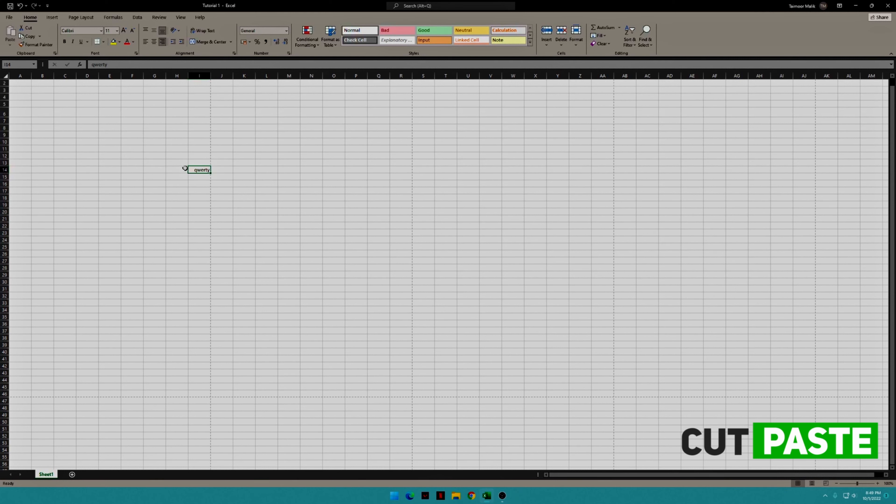
Undo the cut and paste, and enter "qwerty" in cell G14 again.
key(ctrl+z)
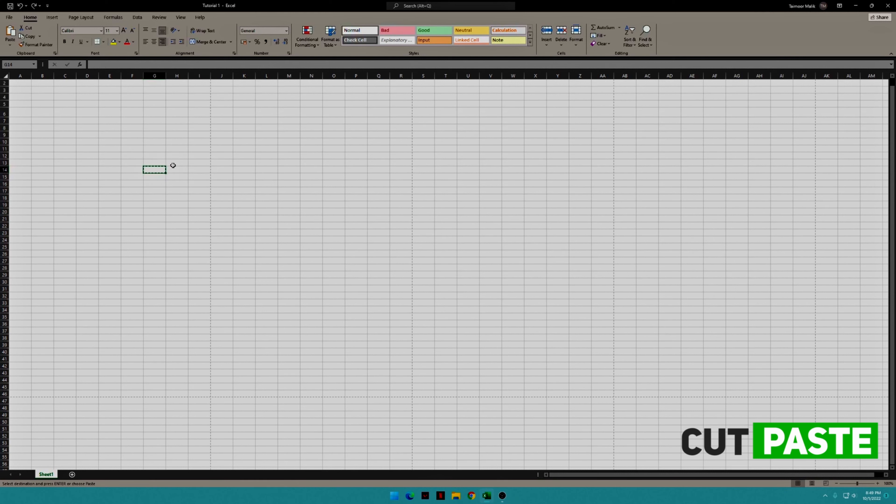
text(qw)
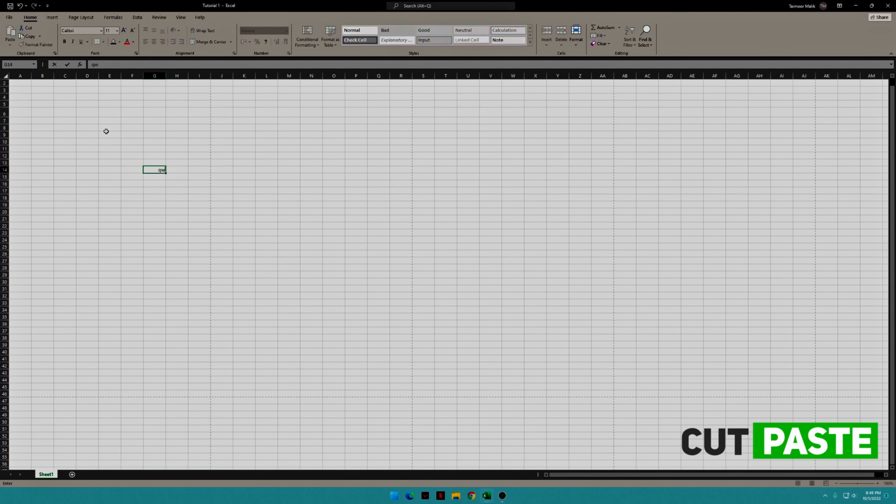
text(erty)
key(Return)
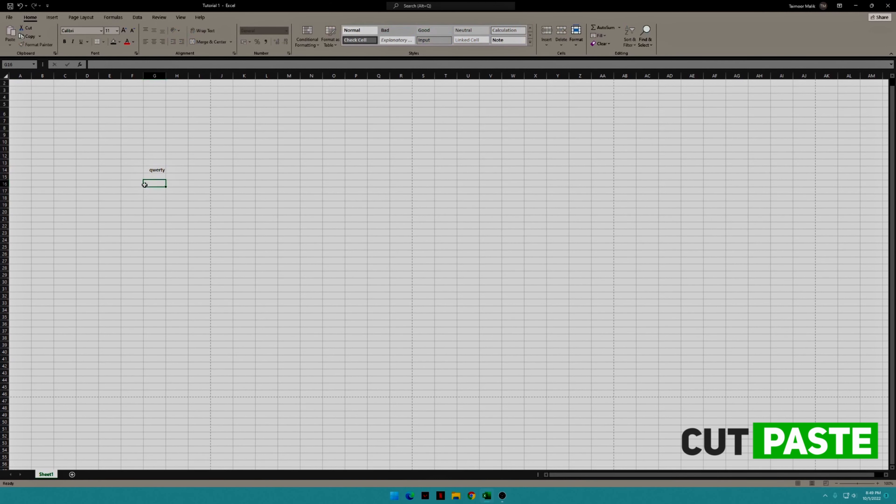
Cut the "qwerty" entry from G14, paste it into I14, and select I14.
key(Up)
click(26, 31)
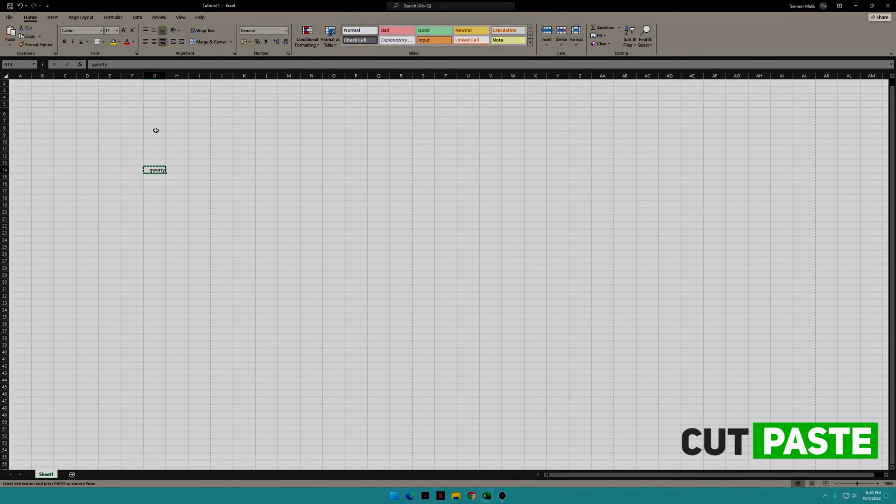
click(201, 170)
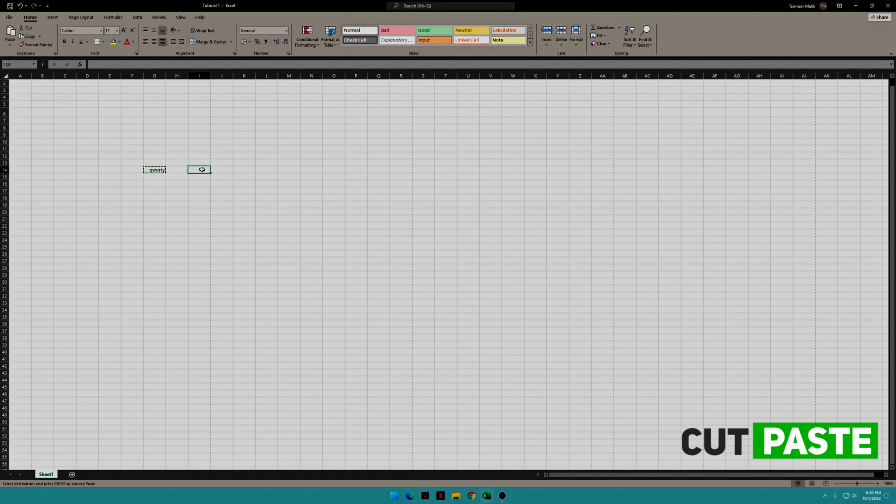
click(11, 35)
click(186, 204)
click(198, 172)
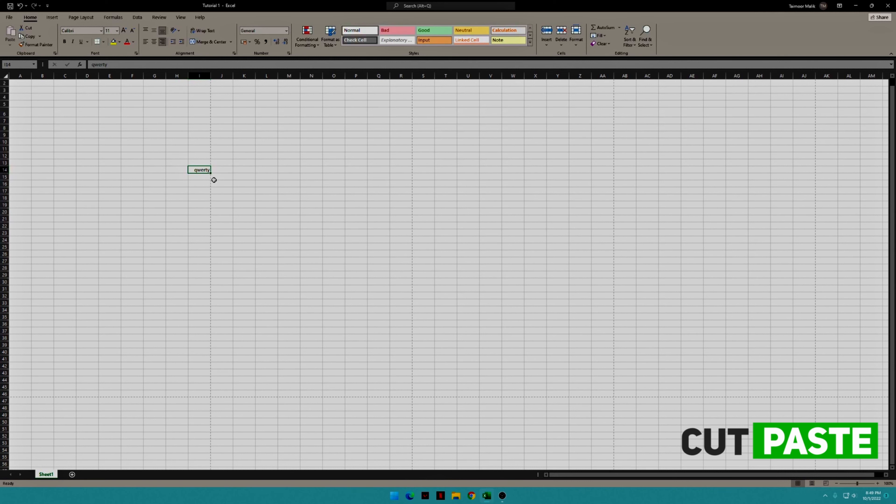
Clear cell I14 and enter the text "qwerty" in H14.
key(Delete)
click(178, 171)
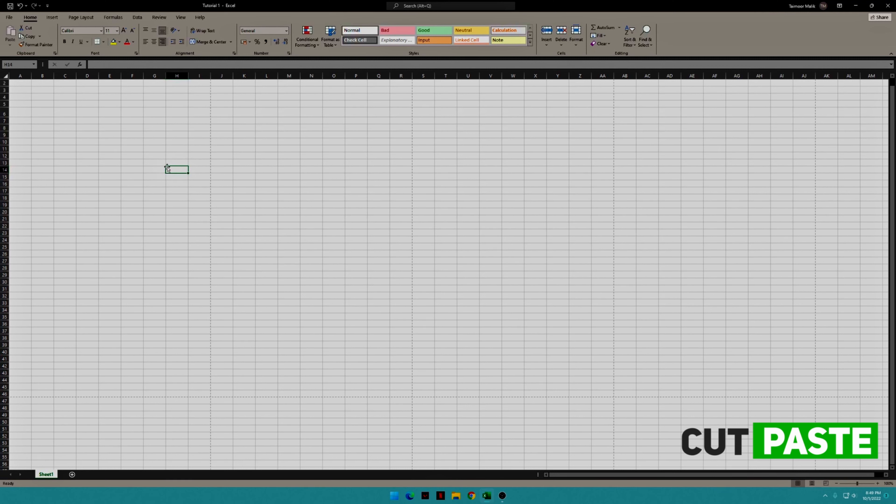
text(qwere=)
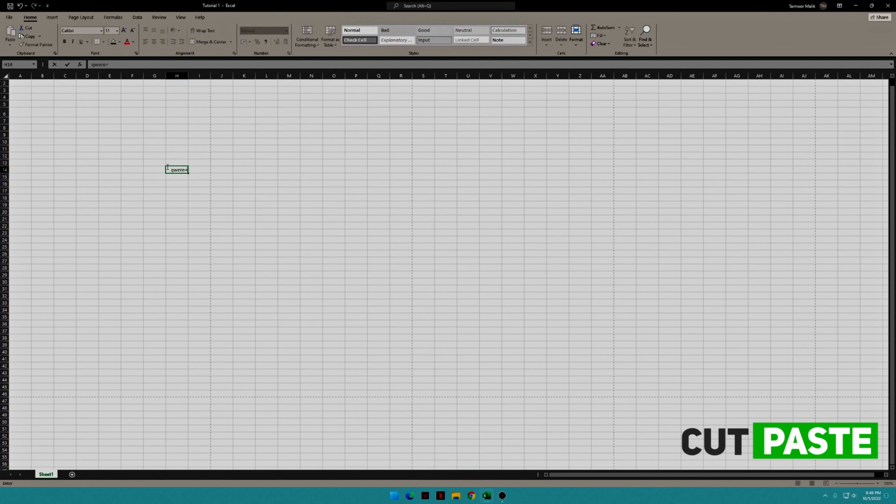
key(BackSpace)
key(BackSpace)
text(ty)
click(250, 171)
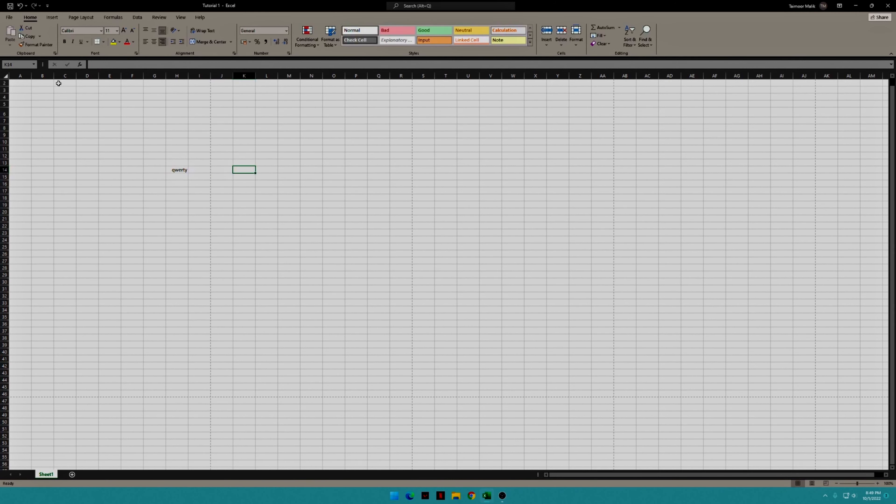
Copy "qwerty" from H14 and paste it into J14, I14 and G14.
click(178, 170)
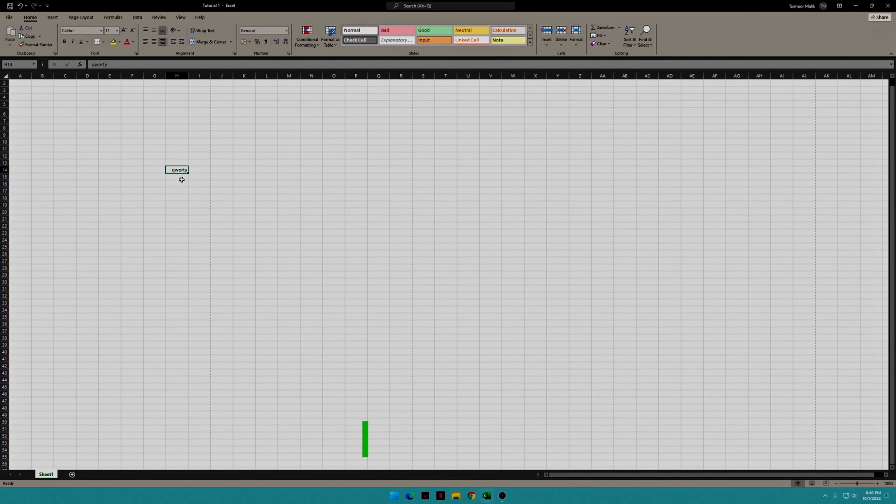
click(29, 39)
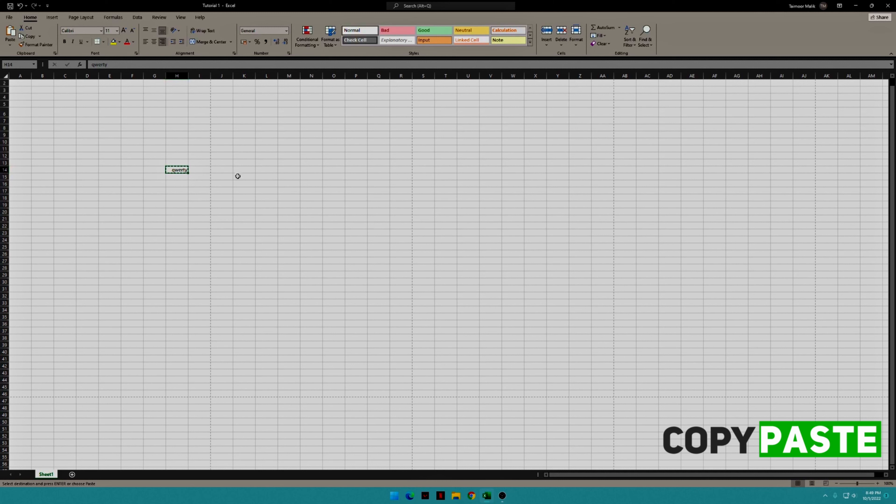
click(223, 170)
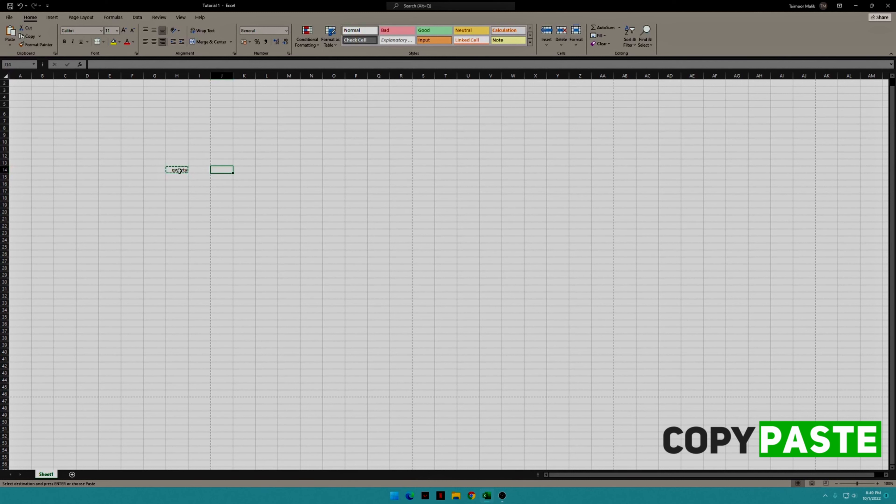
click(10, 33)
click(198, 169)
click(10, 33)
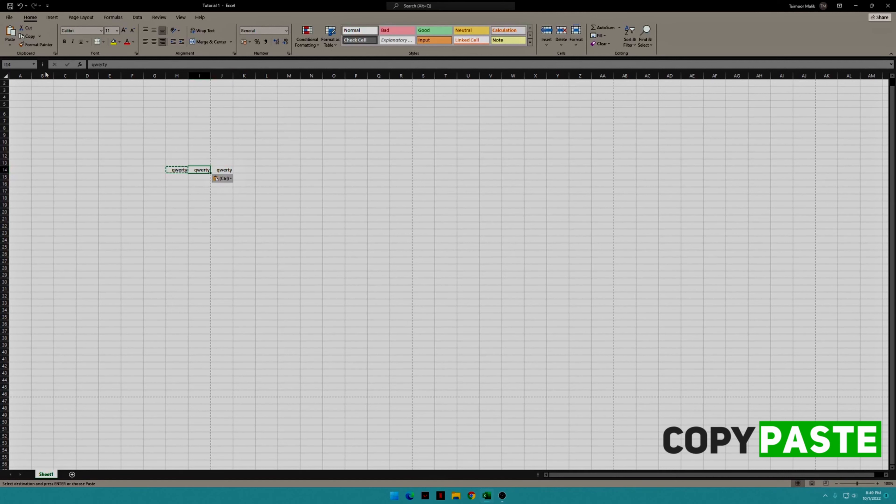
click(151, 170)
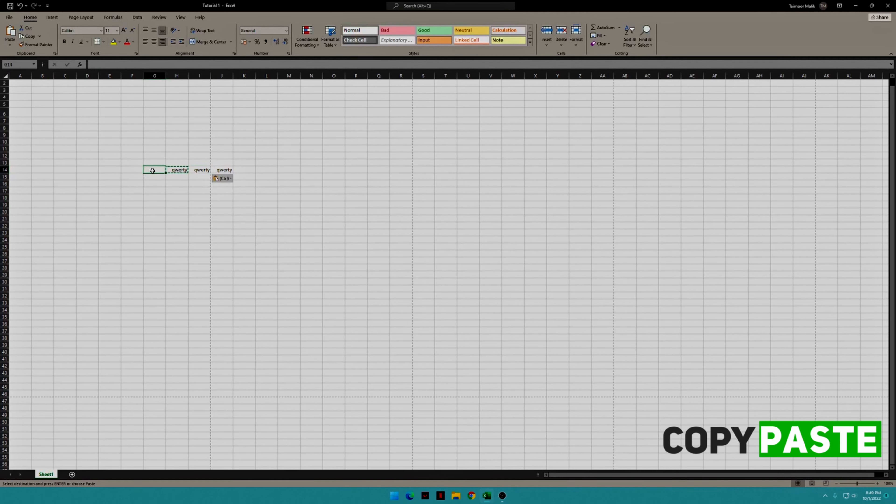
key(Left)
key(Right)
click(9, 33)
Select the filled cells G14:J14 and clear their contents.
click(158, 197)
click(257, 201)
click(149, 169)
click(197, 196)
click(148, 172)
drag(202, 171, 151, 170)
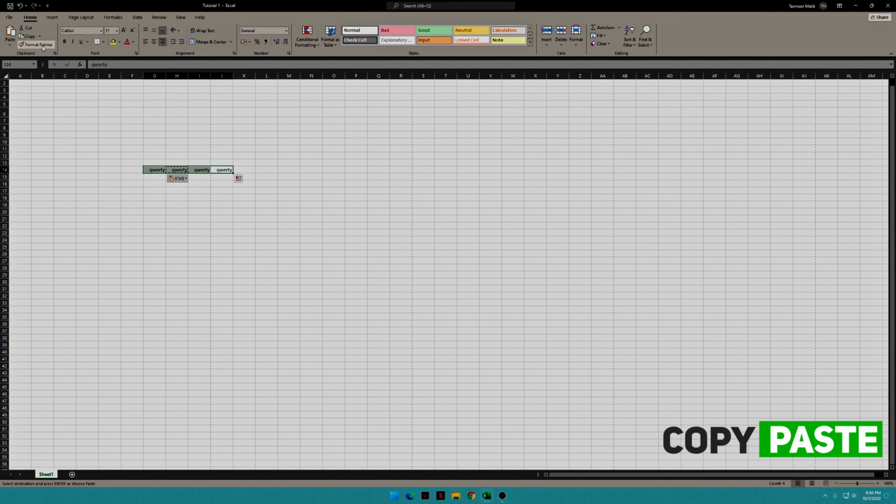
click(214, 198)
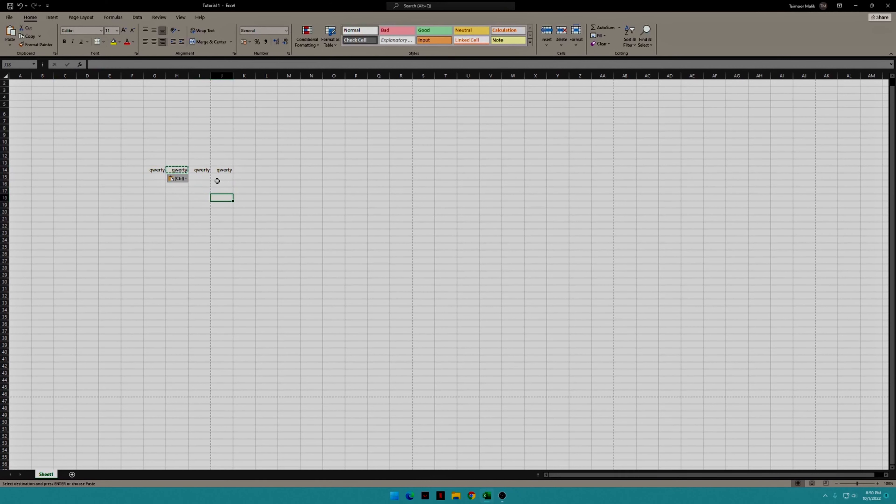
drag(224, 170, 152, 169)
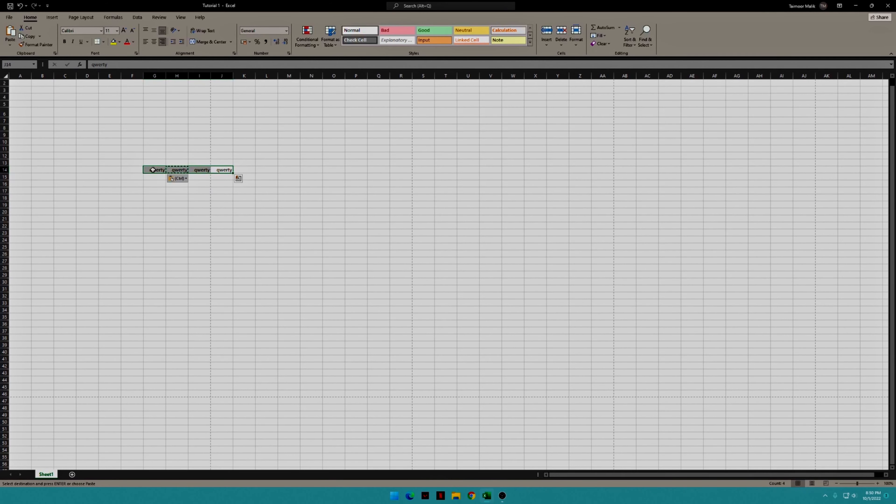
key(Delete)
Enter the text "qwerty" in cell G14 and make it the active cell.
click(149, 193)
click(153, 165)
click(153, 169)
text(qwerty)
click(177, 162)
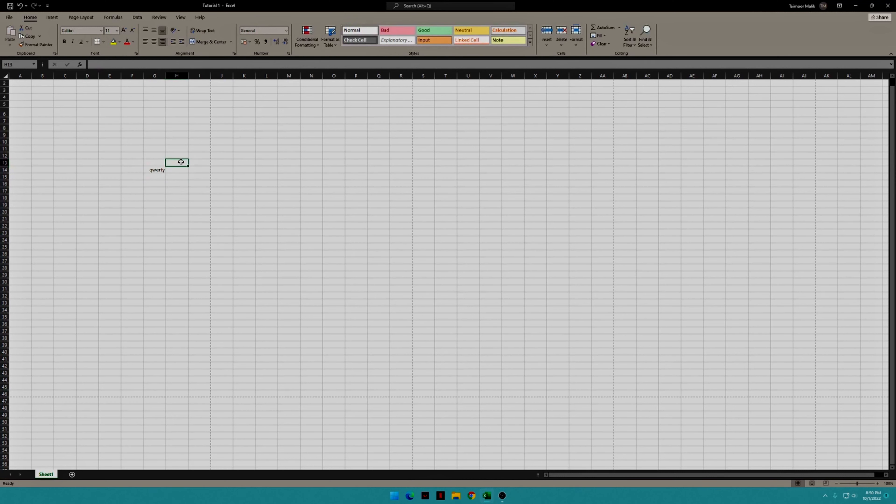
click(155, 170)
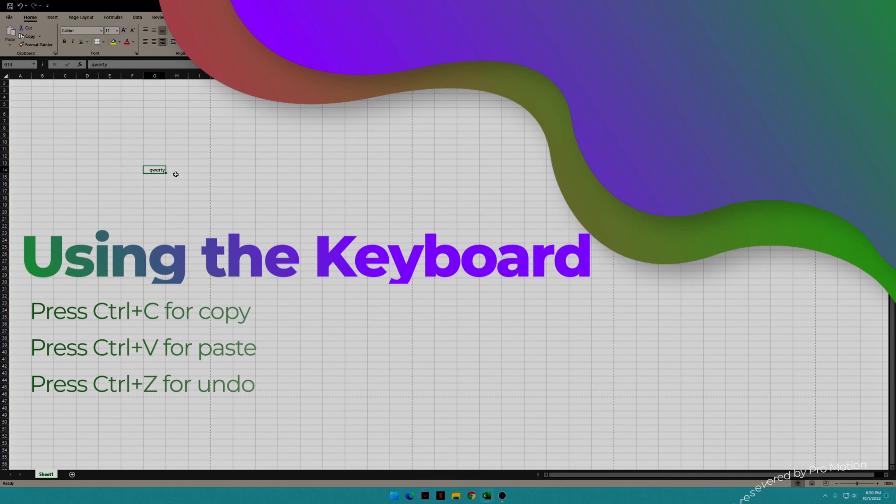
Undo the "qwerty" entry in G14 and the clearing of G14:J14, and return to a single "qwerty" in G14.
key(ctrl+z)
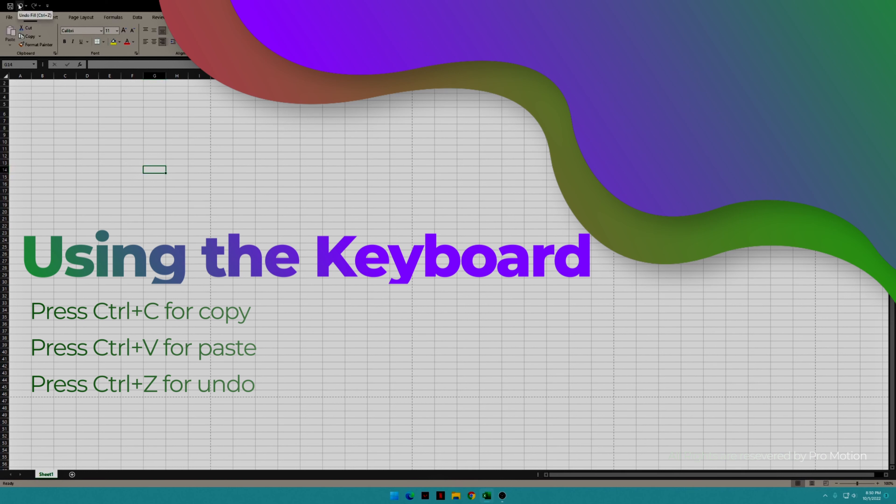
click(34, 6)
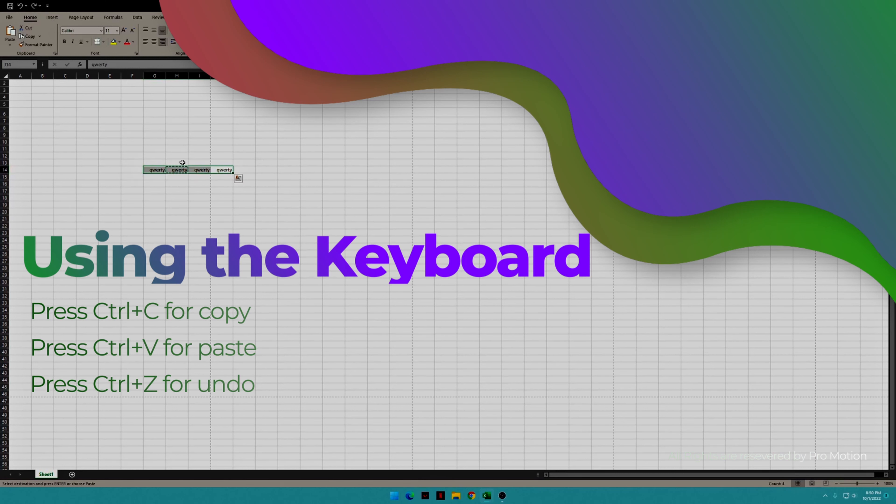
click(180, 182)
drag(222, 169, 170, 191)
key(Delete)
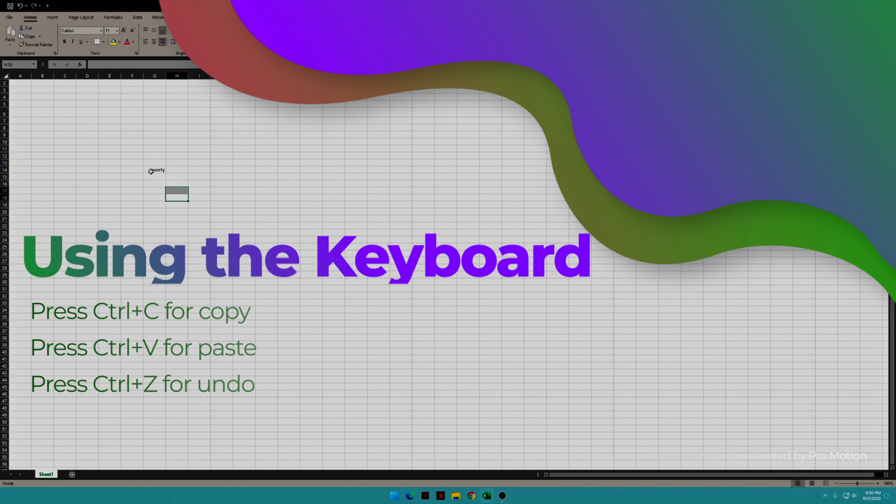
Copy "qwerty" from G14 and paste it into I14.
click(150, 171)
key(ctrl+c)
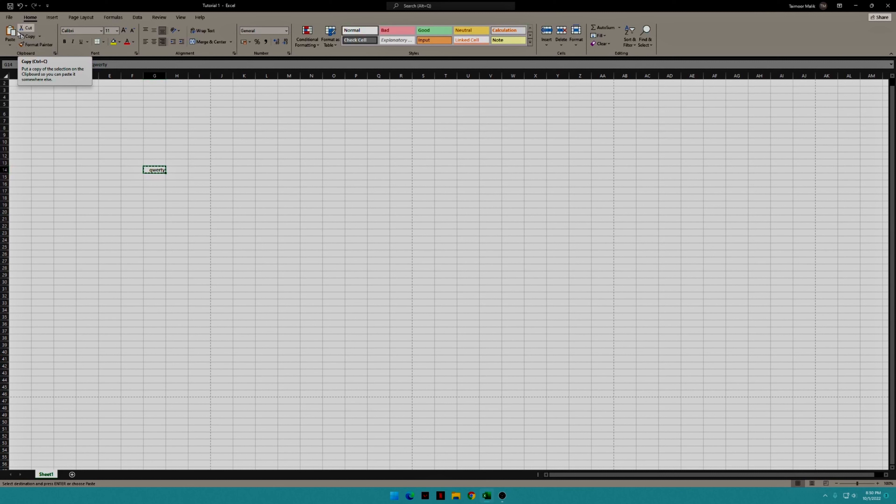
click(197, 170)
key(ctrl+v)
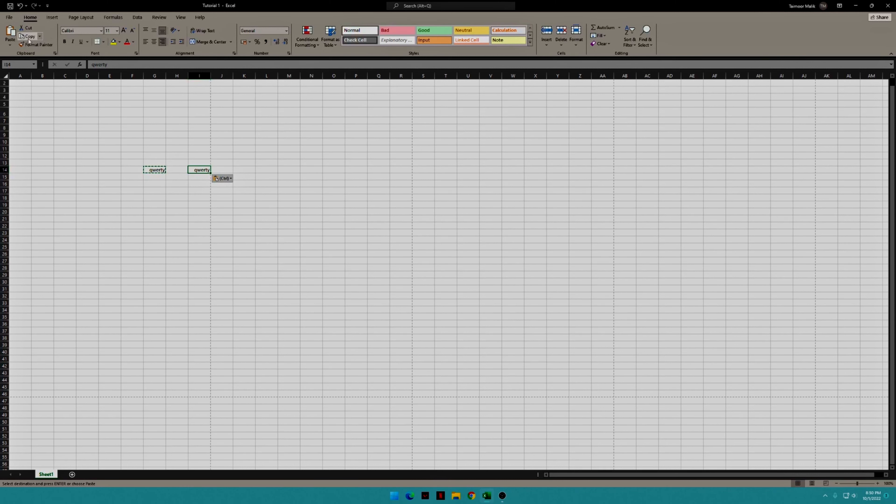
Paste the copied "qwerty" into cells H16 through H20 and into H22.
click(173, 188)
key(ctrl)
key(ctrl)
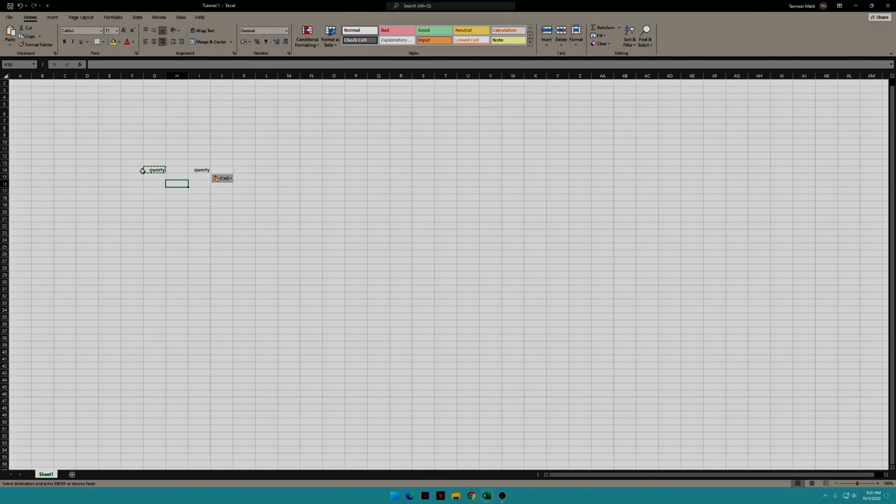
key(ctrl+v)
click(177, 192)
key(ctrl+v)
click(179, 199)
key(ctrl+v)
click(180, 212)
key(ctrl+v)
click(179, 205)
key(ctrl+v)
key(ctrl)
click(177, 225)
key(ctrl+v)
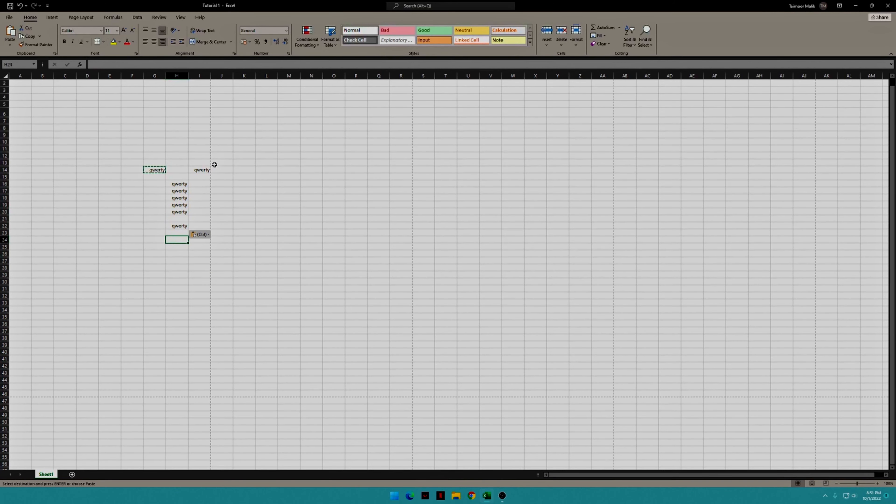
Clear all the practice entries in the range F11:J26.
drag(221, 148, 128, 252)
key(Delete)
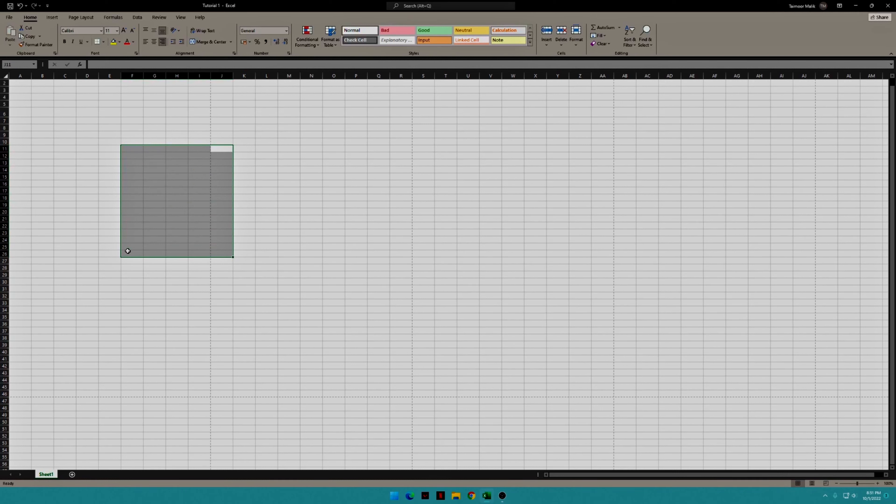
drag(154, 211, 157, 189)
Enter the text "aaaa" in cell G15.
click(158, 175)
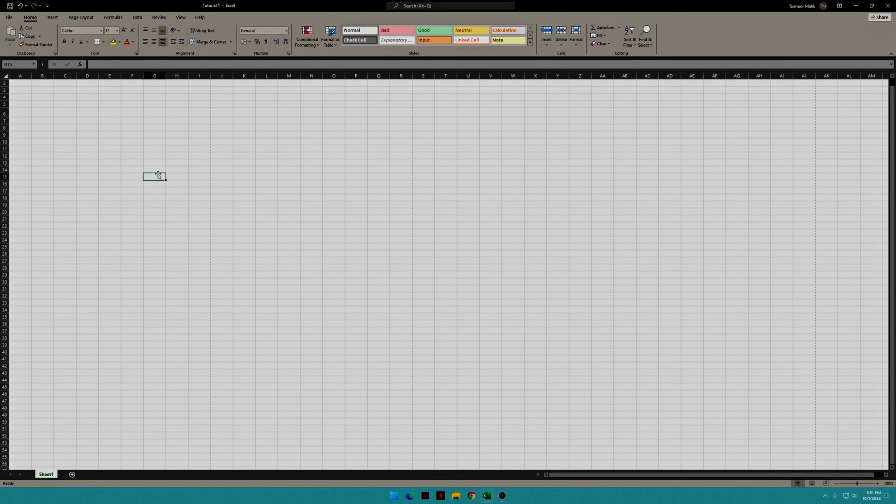
text(aaaa)
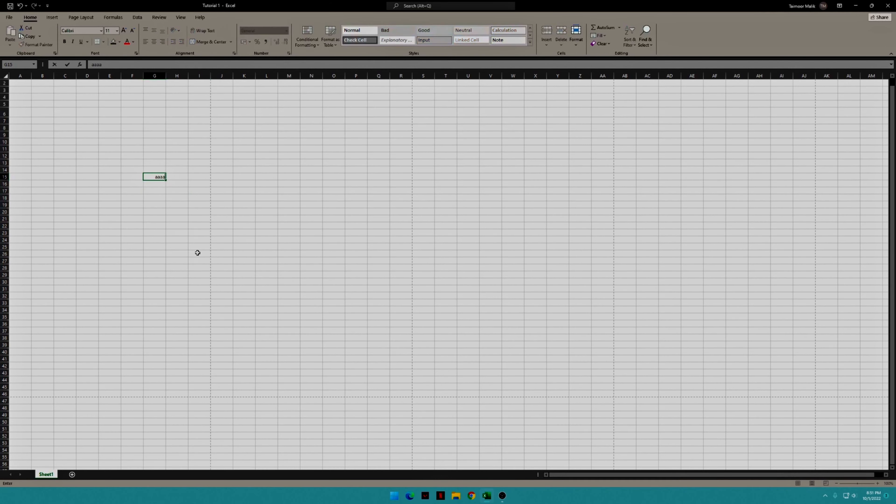
click(196, 252)
Copy "aaaa" from G15 and paste it into G18, G19, G20 and G22.
click(157, 178)
key(ctrl+c)
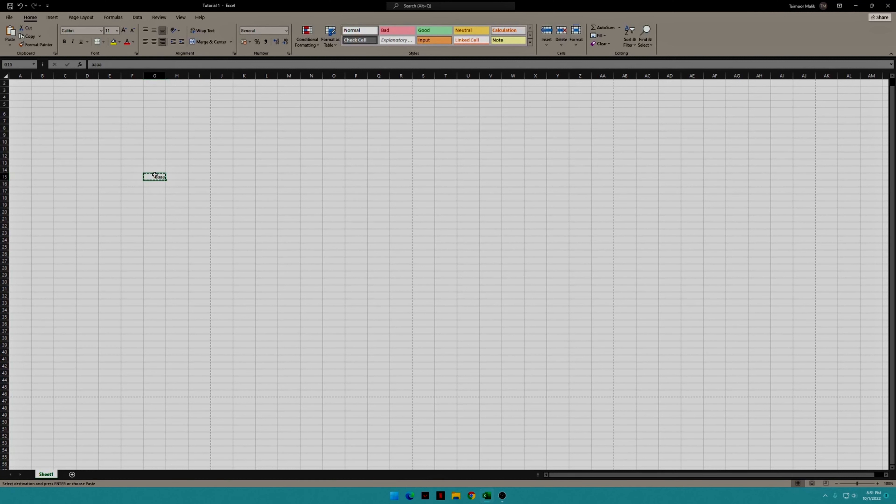
click(157, 197)
key(ctrl+v)
click(156, 205)
key(ctrl+v)
click(158, 211)
key(ctrl+v)
click(159, 225)
key(ctrl+v)
Clear the "aaaa" entries from the range G15:G22.
drag(155, 177, 154, 227)
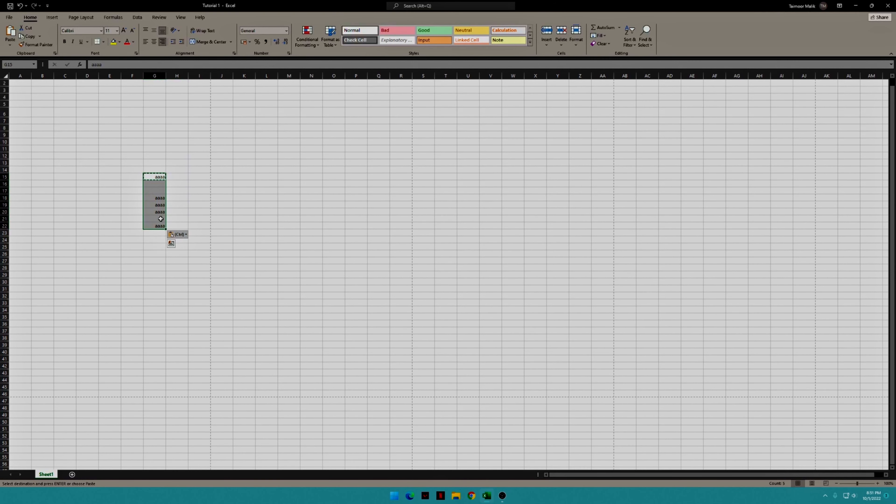
key(Delete)
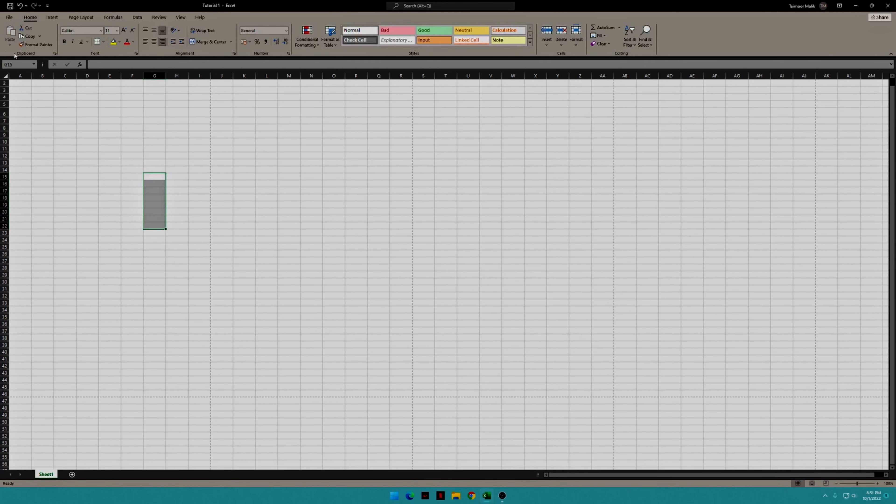
click(141, 170)
click(139, 164)
Enter the text "qwerty" in cell G15 and select that cell.
click(150, 176)
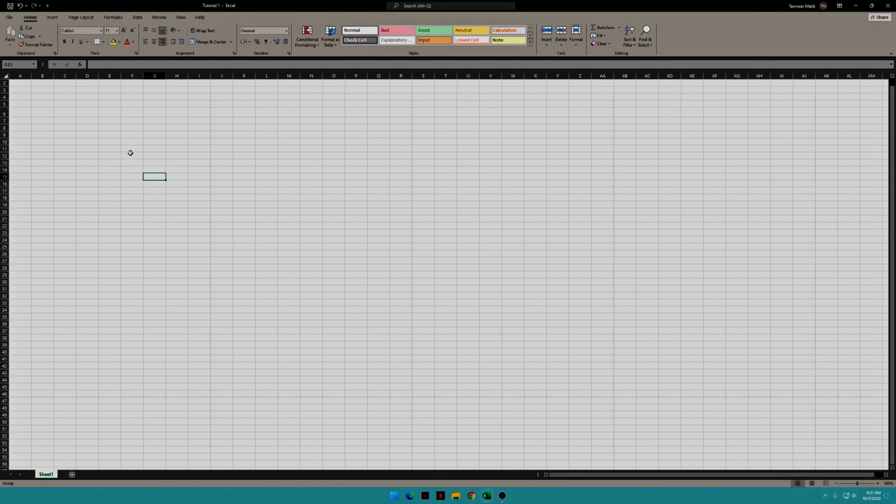
text(qwerty)
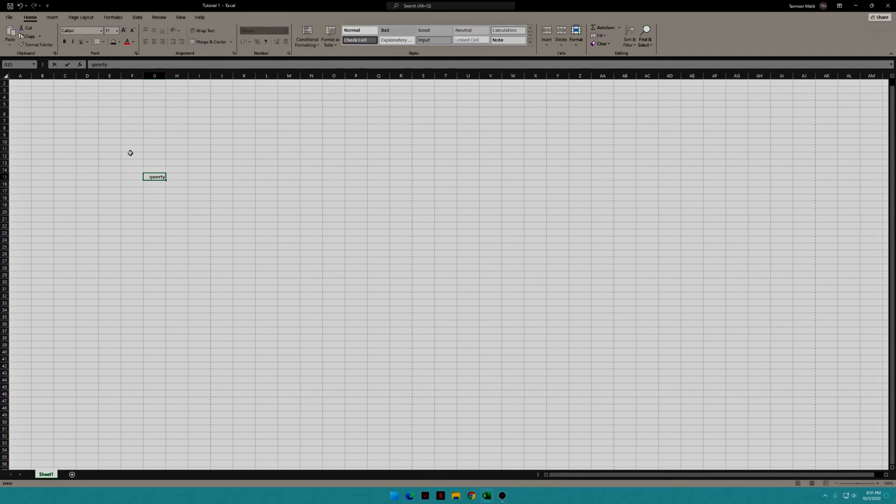
click(199, 183)
click(155, 177)
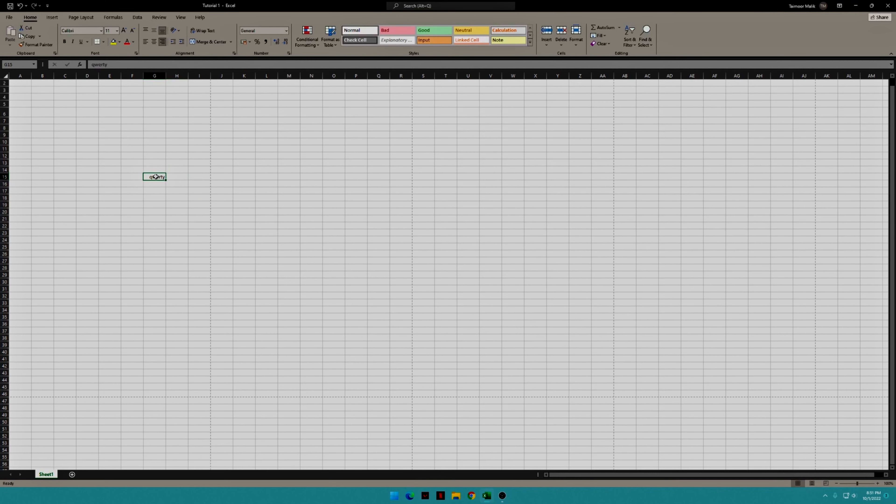
Copy cell G15 and examine the available paste options for cell I15 without pasting.
key(ctrl+c)
click(10, 44)
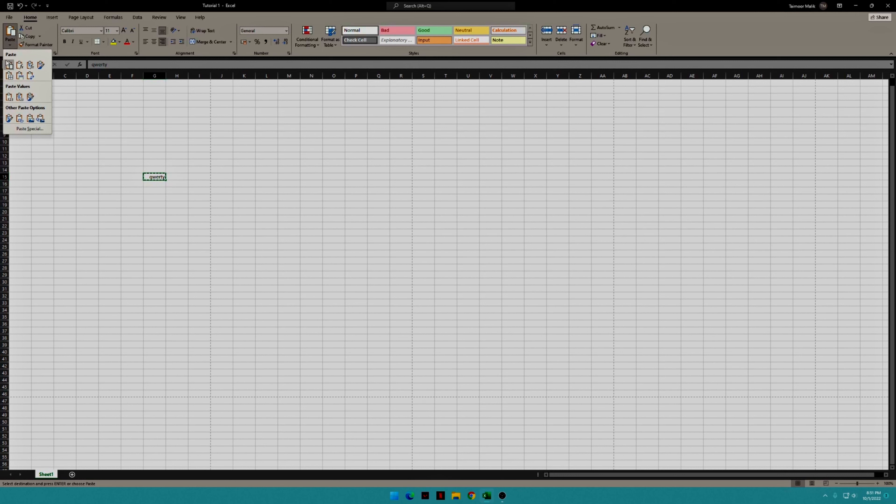
click(196, 172)
click(197, 175)
click(10, 44)
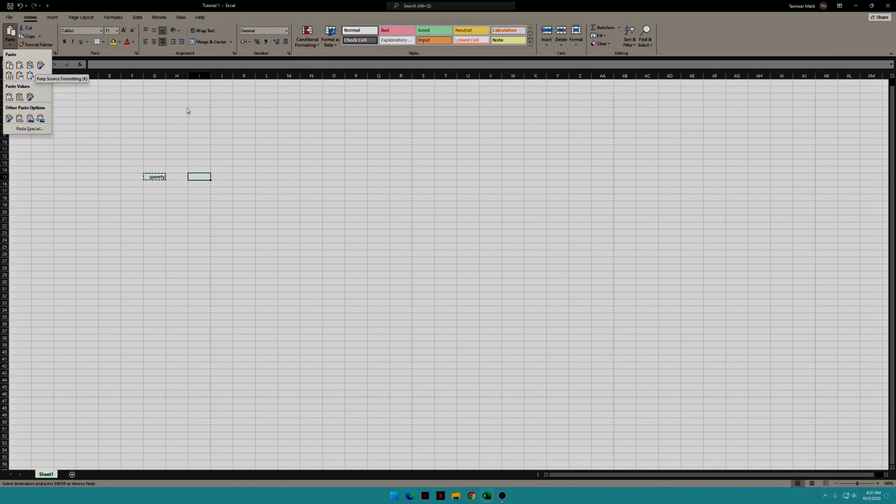
click(227, 157)
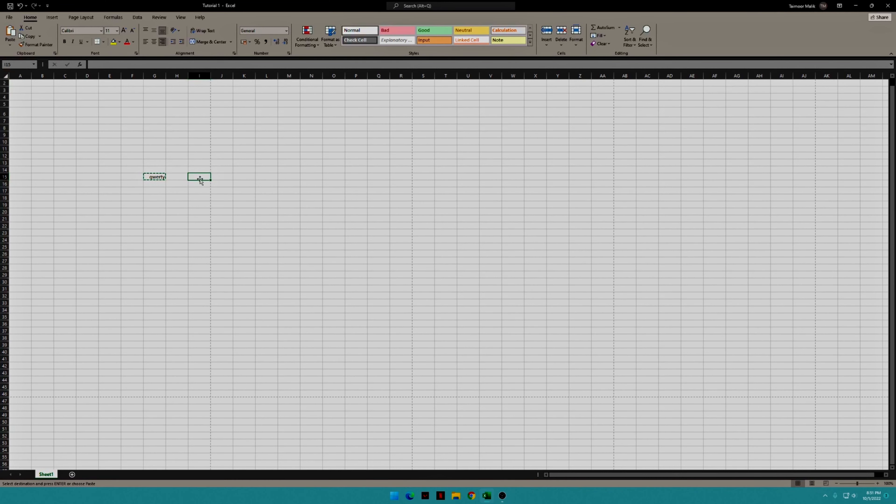
Cancel the copy and clear the text "qwerty" from cell G15.
click(151, 178)
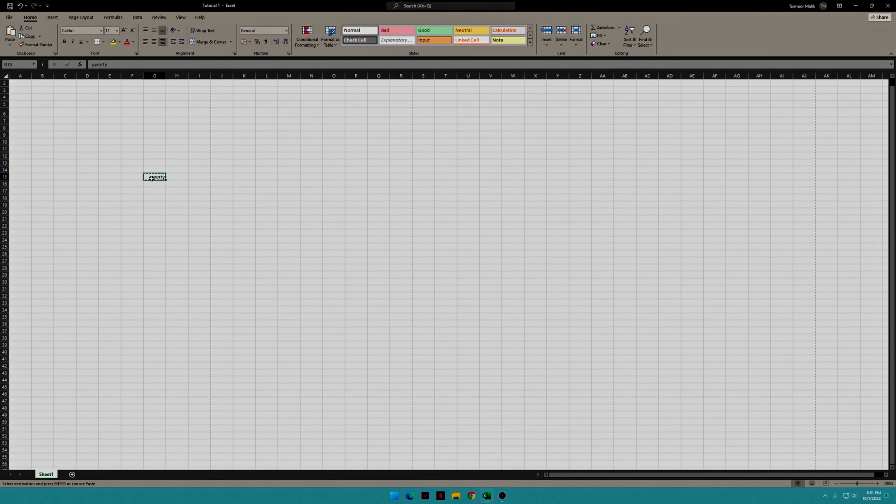
key(Escape)
key(Delete)
Select cell E9, move the active cell one at a time among its neighbours, and end on cell E8.
click(113, 134)
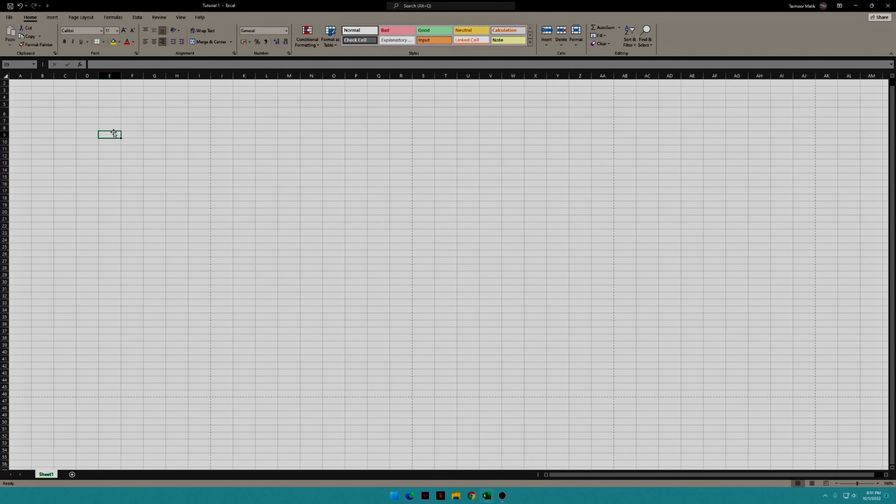
key(Down)
key(Down)
key(Up)
key(Up)
key(Up)
key(Down)
key(Right)
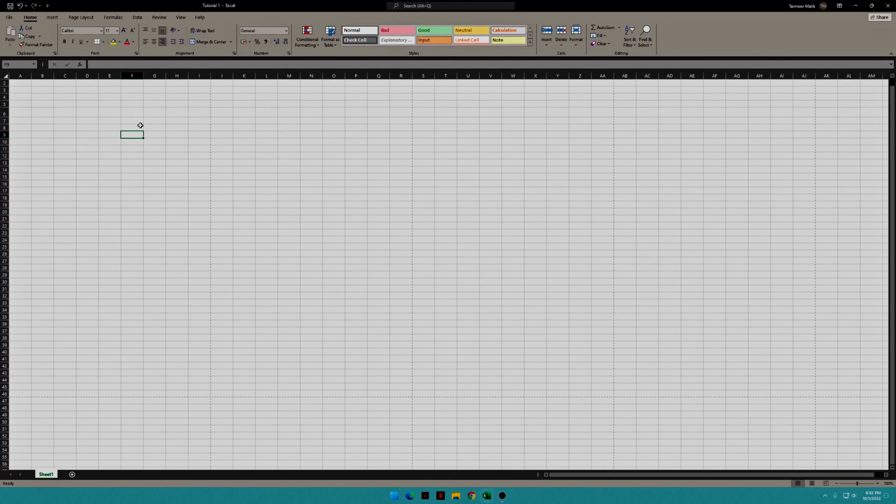
key(Left)
key(Up)
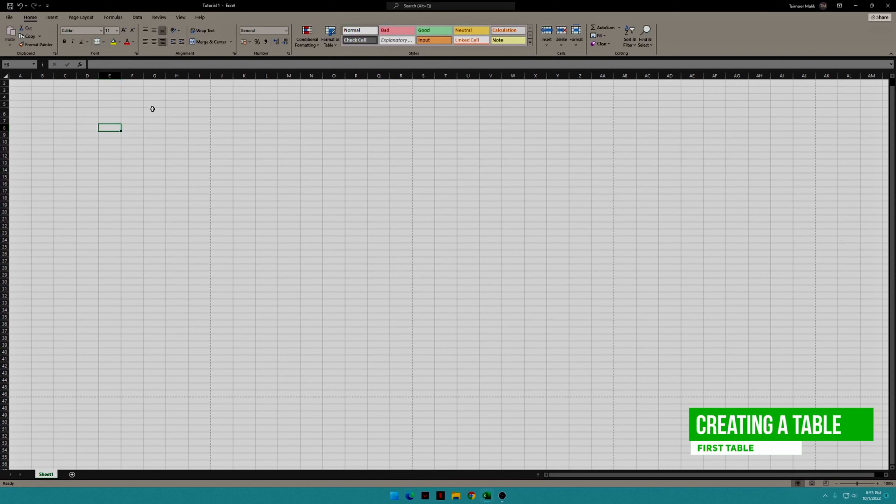
Enter the header "Month" in cell E8 and "January" in cell E9.
text(Month)
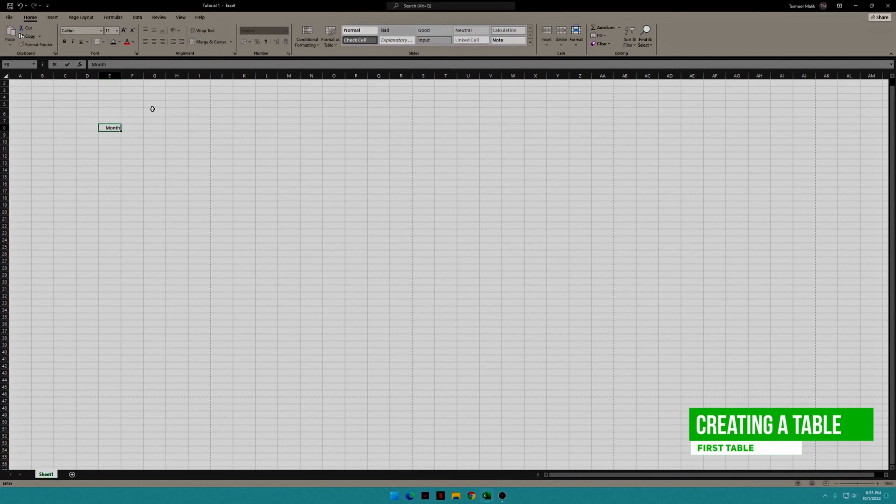
click(114, 133)
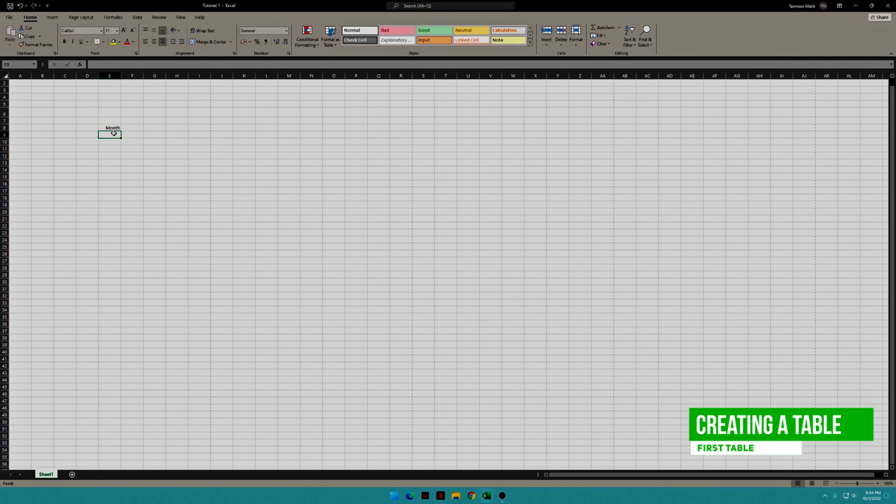
text(January)
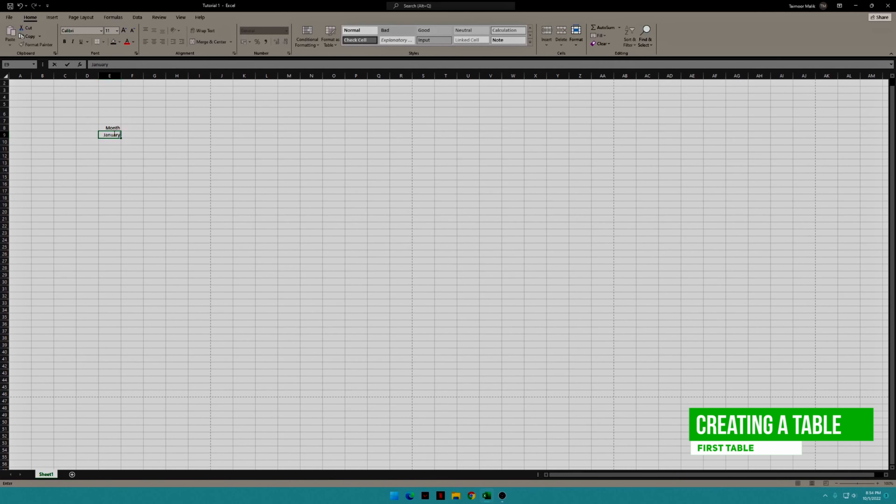
key(Return)
Enter "Febuary" in cell E10 and "March" in cell E11.
text(Fe)
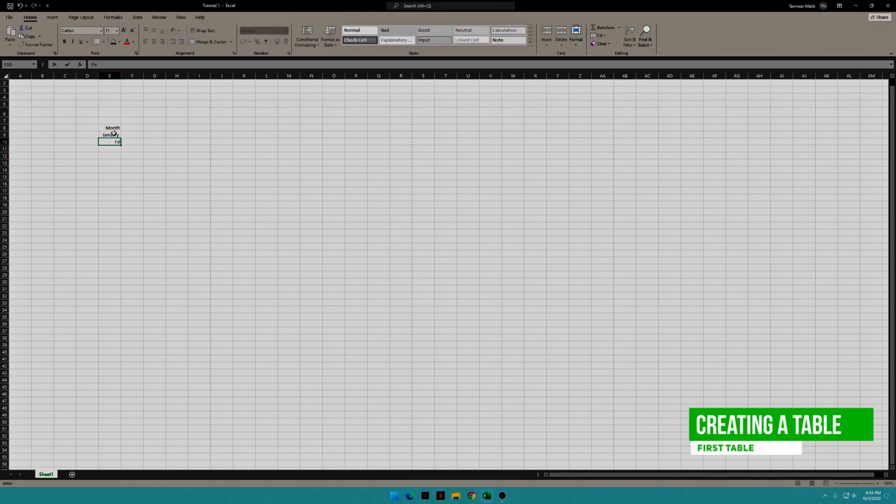
text(bruary)
key(BackSpace)
key(BackSpace)
key(BackSpace)
key(BackSpace)
key(BackSpace)
text(uary)
key(Return)
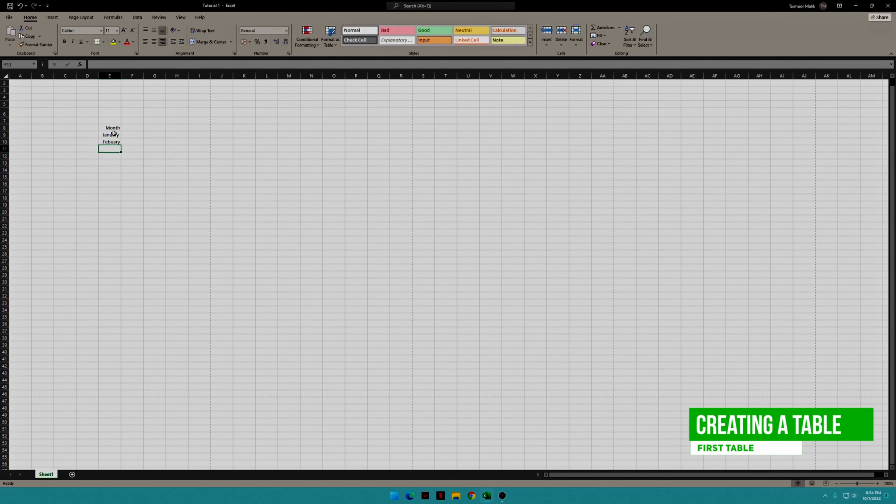
text(March)
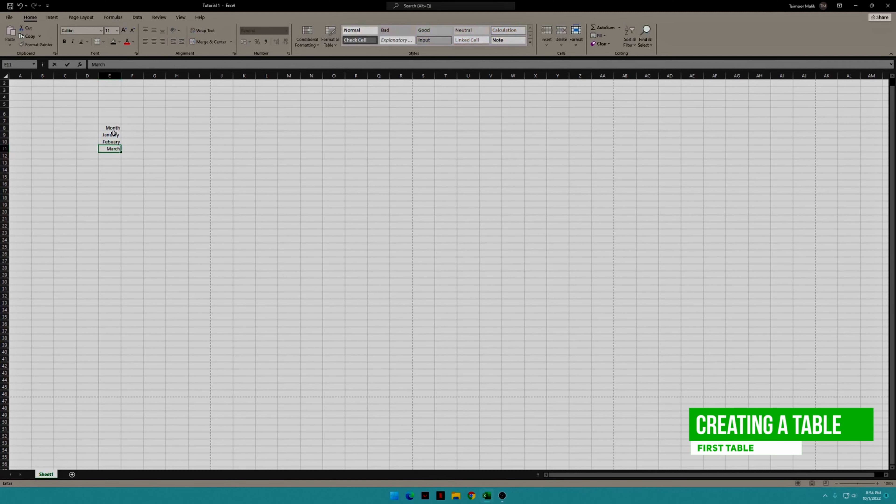
Enter the header "Profit" in cell F8 beside "Month".
click(133, 131)
text(Profit)
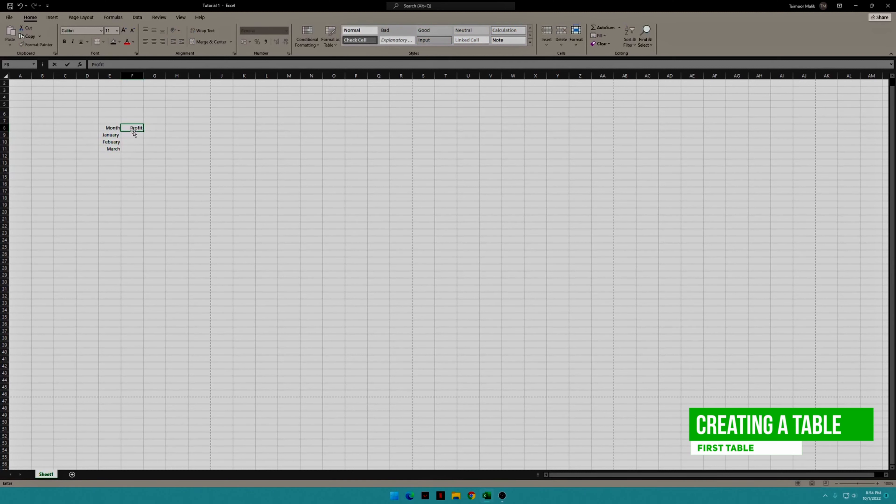
key(Return)
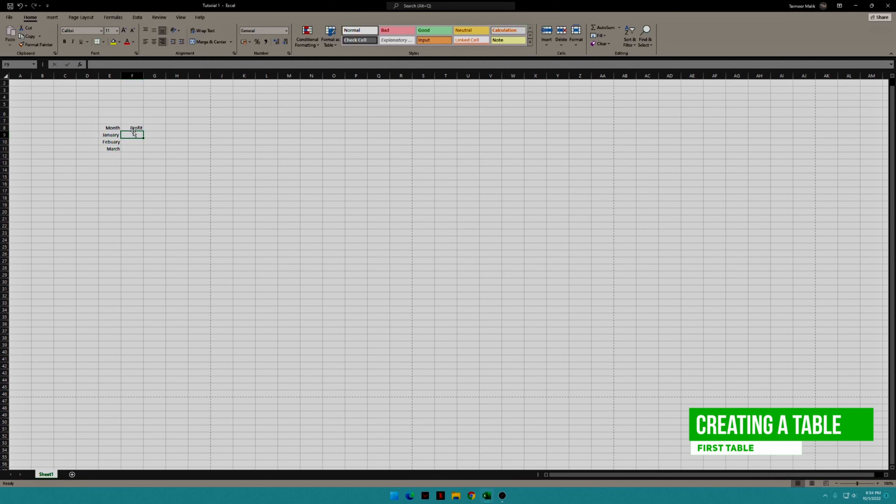
Replace the header in F8 with "Sales" and enter 50000, 60000 and 70000 in cells F9 to F11.
click(135, 128)
text(Sales)
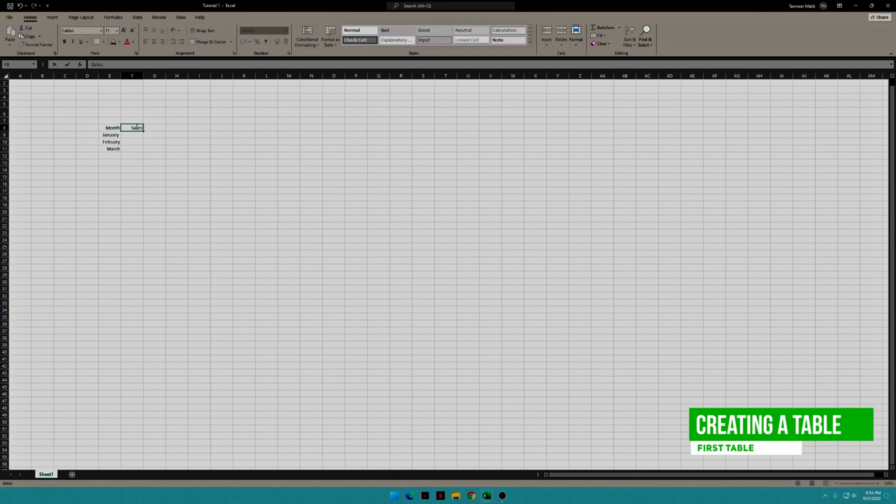
click(133, 136)
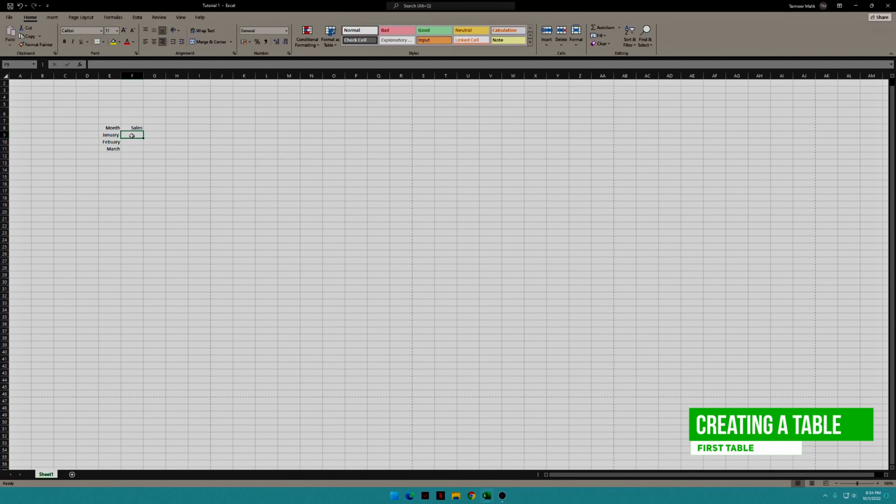
text(50000)
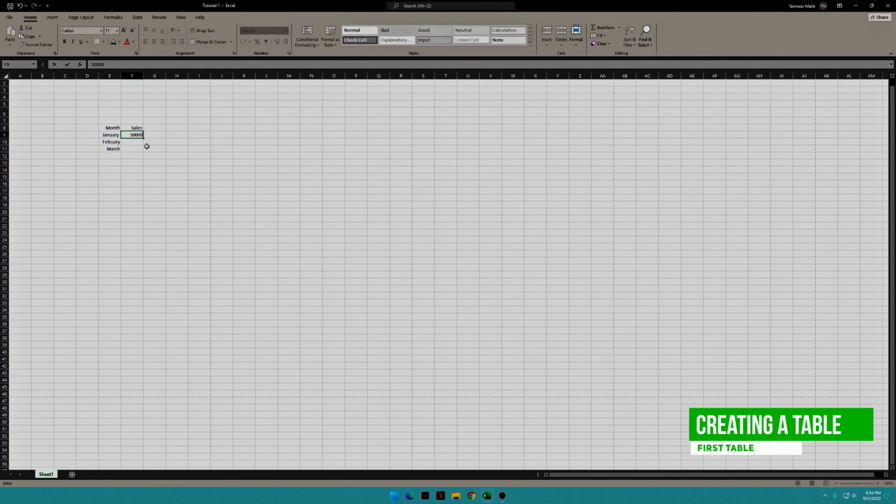
click(136, 141)
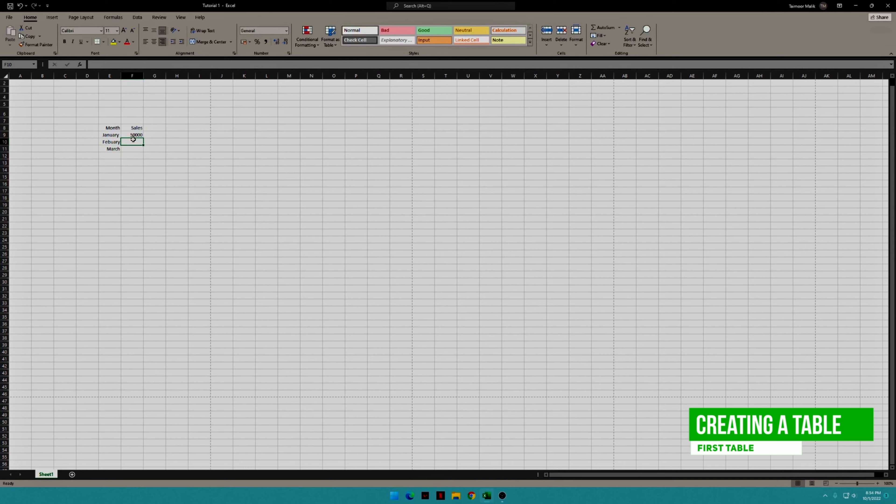
text(60000)
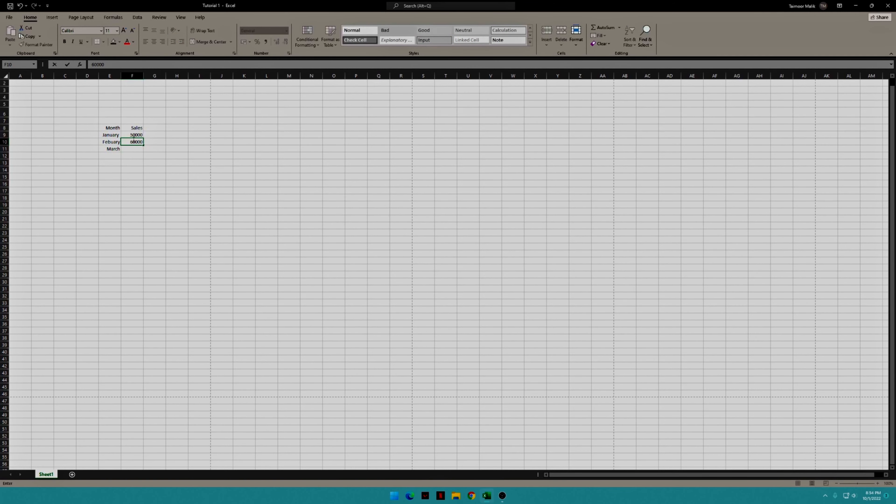
click(126, 150)
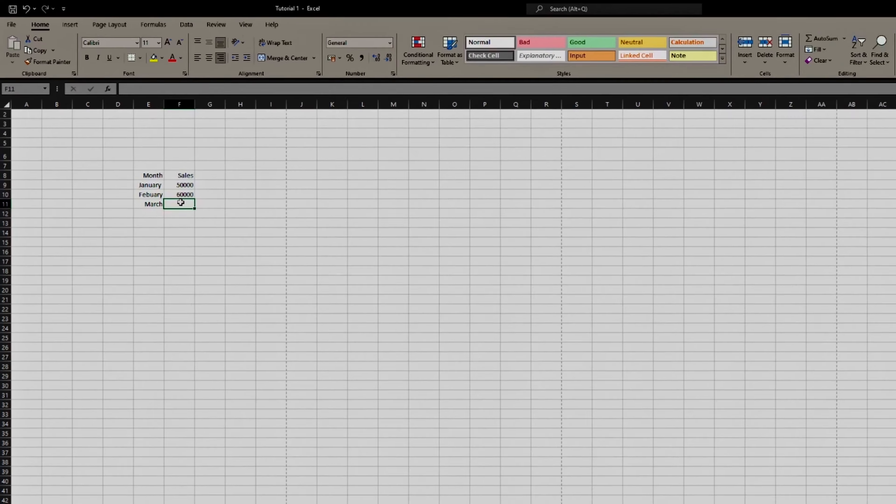
text(700000)
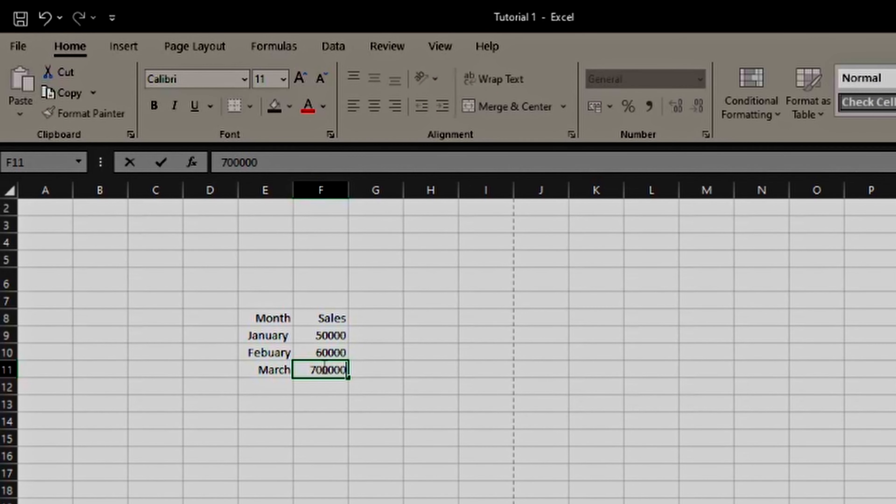
key(BackSpace)
click(495, 376)
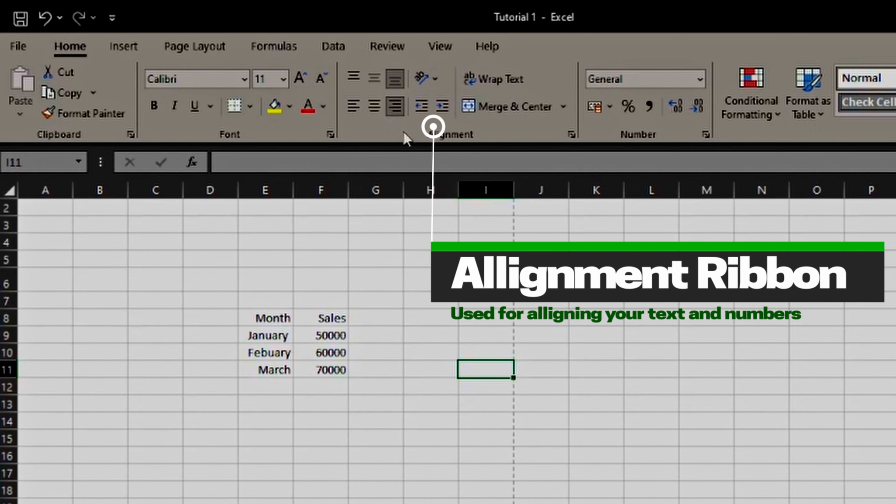
Apply horizontal center and vertical middle alignment to cell I11 and to the table range E8:F11.
click(373, 106)
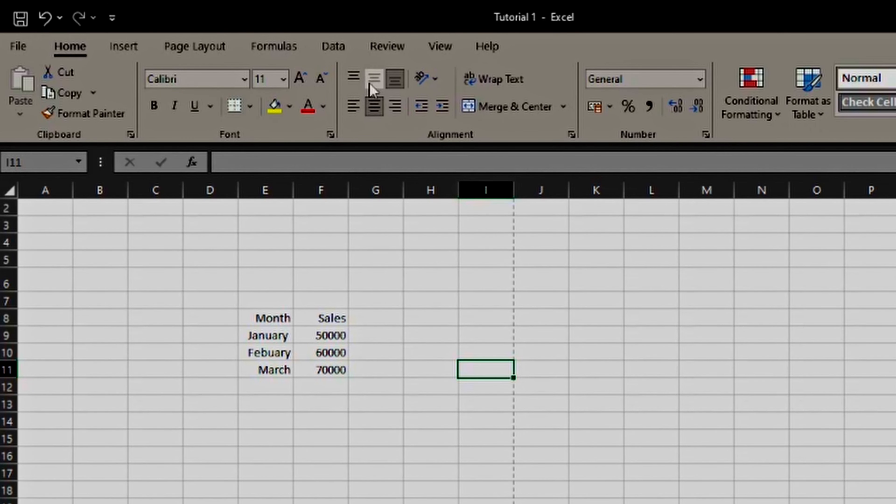
click(374, 80)
drag(328, 316, 275, 369)
click(374, 106)
click(374, 79)
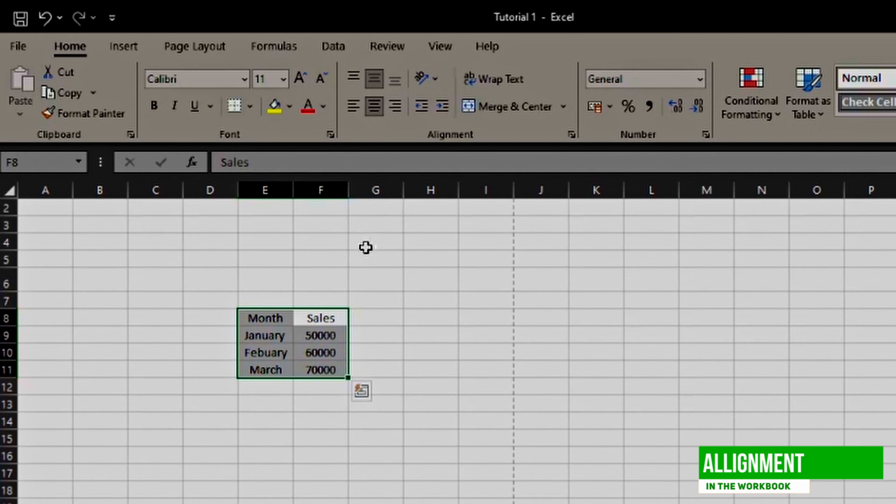
Align the table range E8:F11 to the bottom and right of its cells.
click(394, 79)
click(374, 106)
click(395, 106)
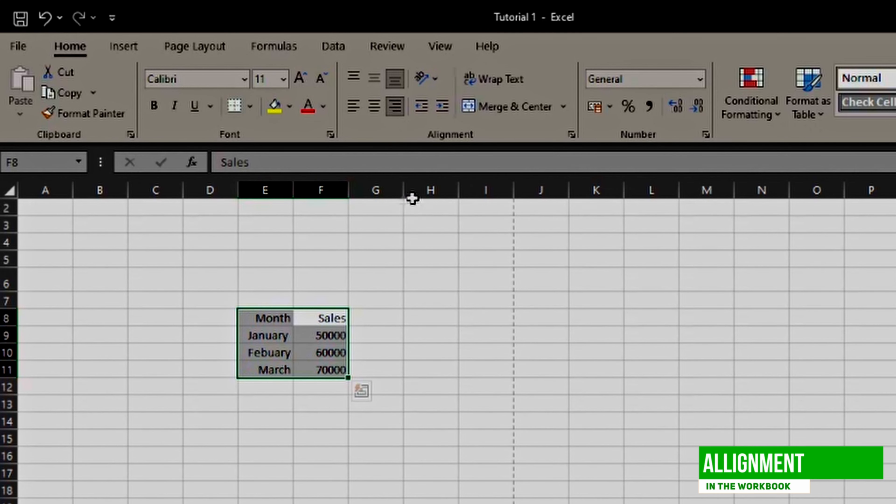
click(384, 334)
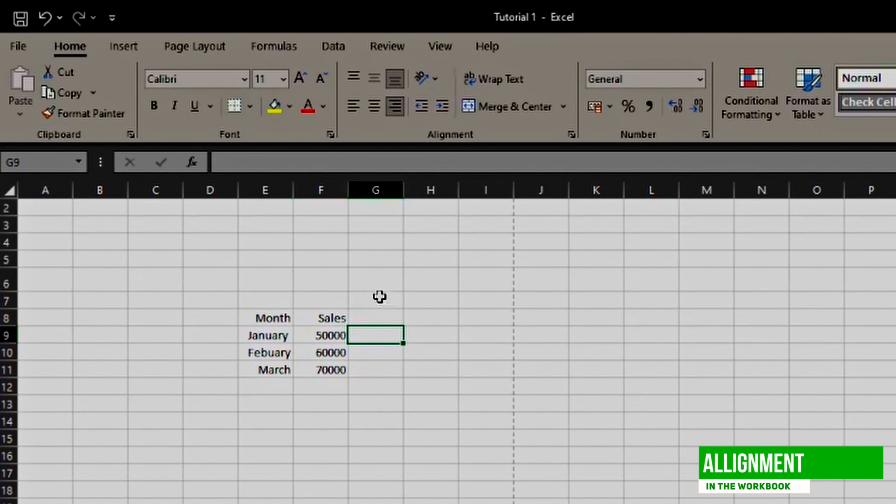
Center the contents of the Month and Sales table in E8:F11 horizontally and vertically.
drag(337, 310, 260, 366)
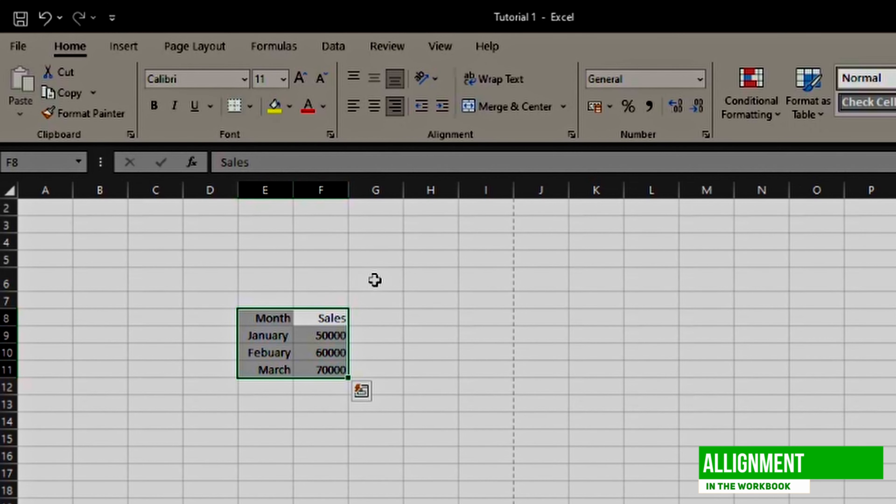
click(373, 106)
click(414, 315)
click(339, 315)
Align the contents of the table range E8:F11 to the left and top of the cells.
drag(338, 315, 254, 365)
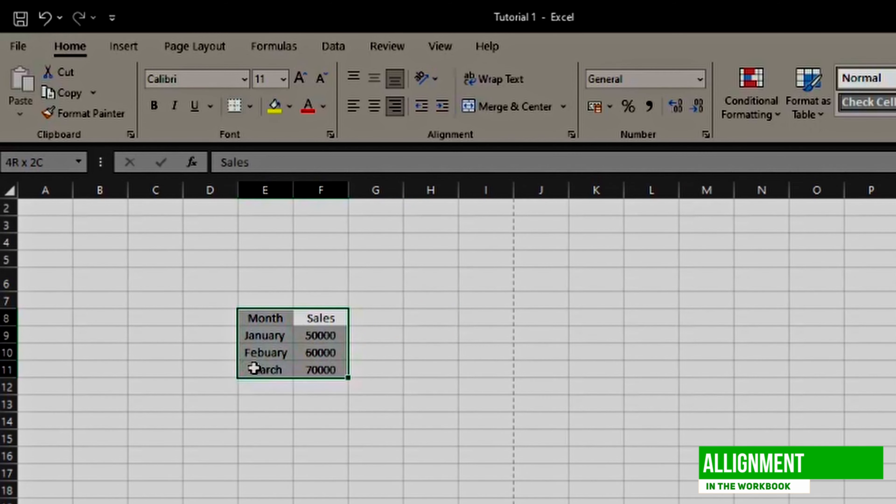
click(353, 105)
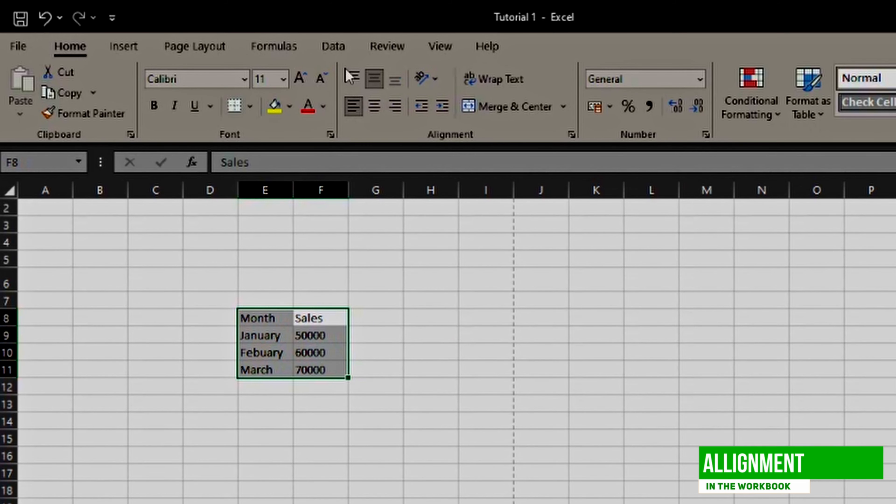
click(254, 455)
Set the table range E8:F11 to center alignment horizontally and middle alignment vertically.
drag(319, 316, 256, 366)
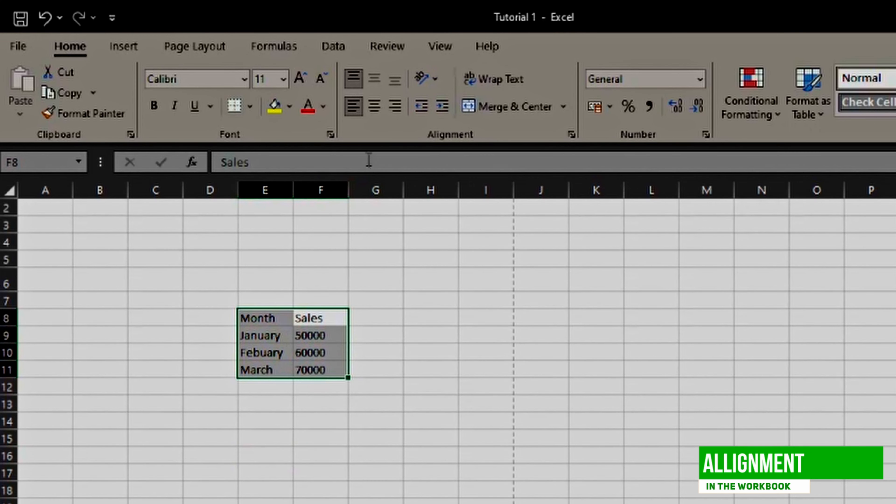
click(374, 108)
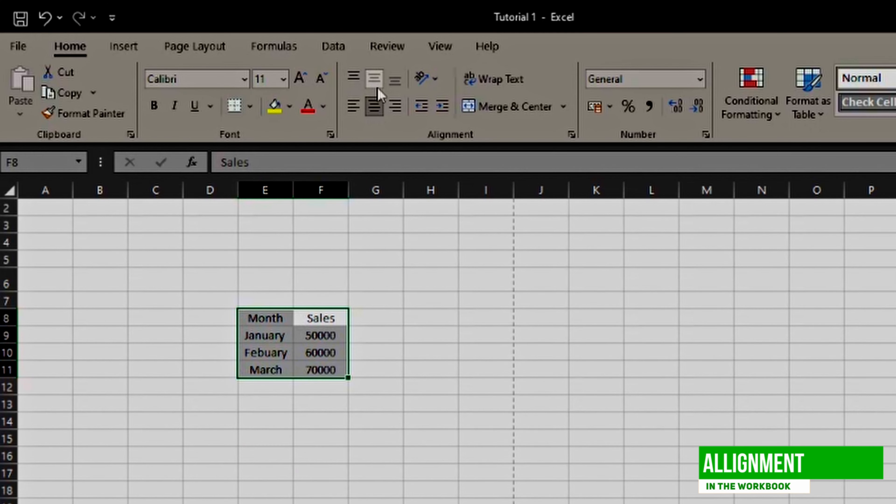
click(378, 87)
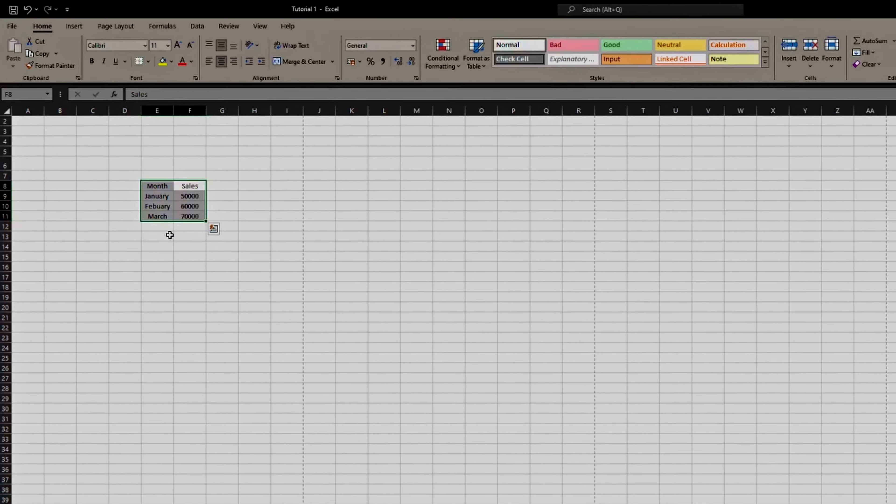
click(320, 404)
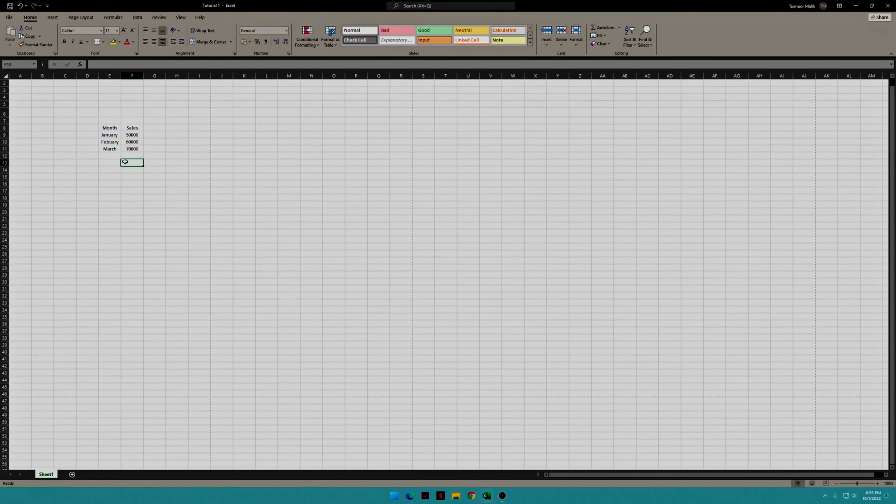
Make the Month and Sales headings in E8:F8 bold and increase their font size to 12.
drag(99, 129, 134, 148)
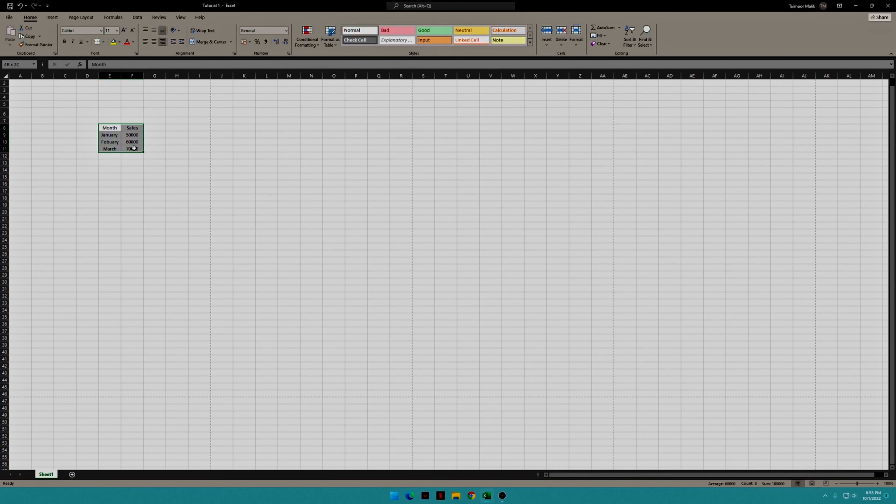
click(95, 135)
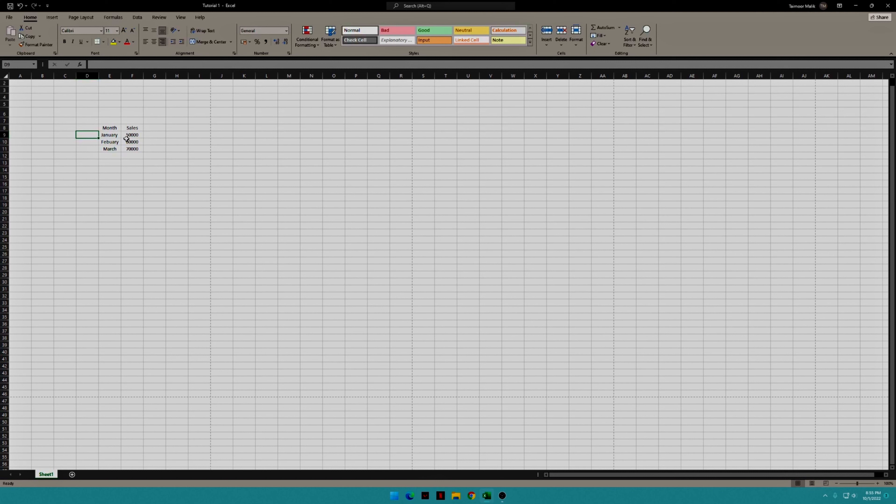
drag(105, 128, 130, 129)
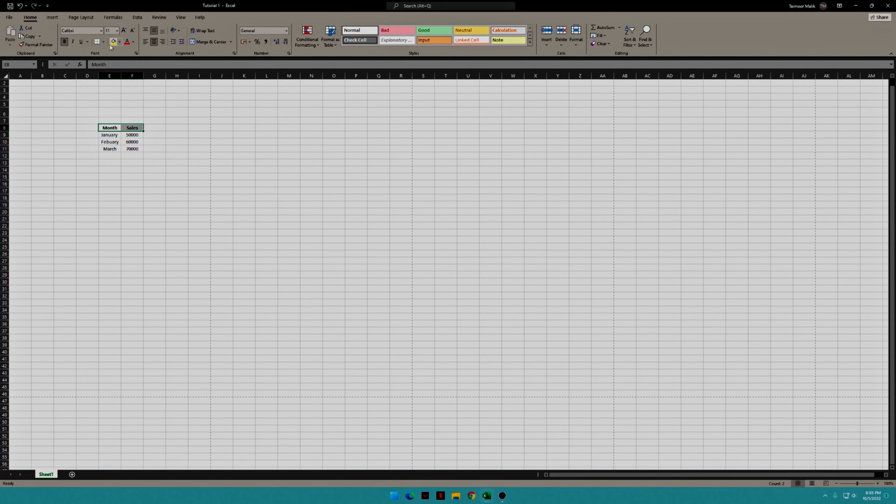
click(123, 33)
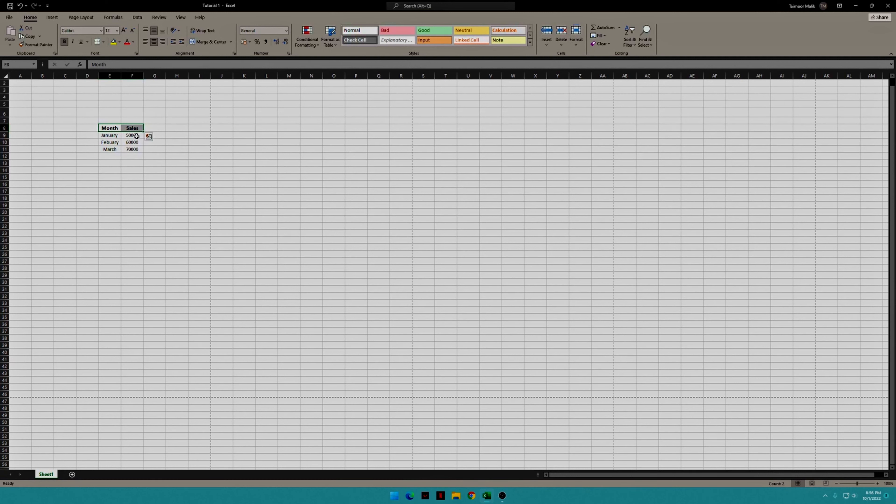
click(146, 160)
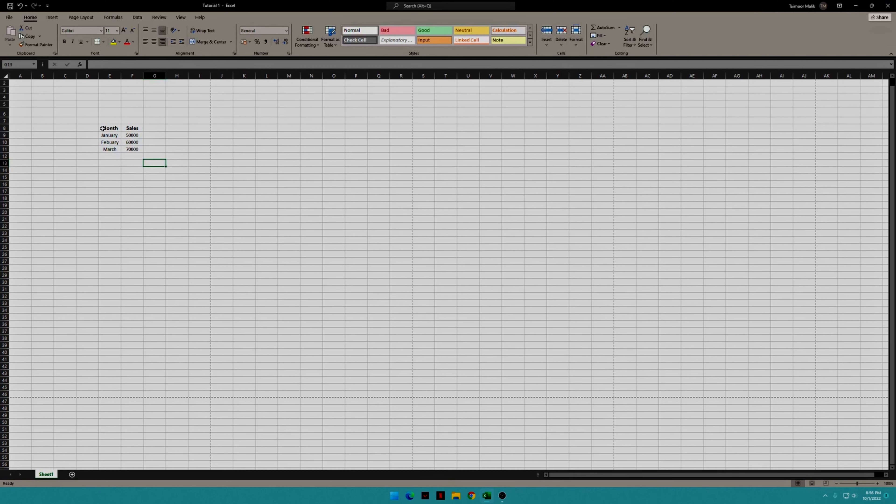
Apply bold to the data cells E9:F11 and remove it again.
drag(102, 128, 133, 149)
click(154, 142)
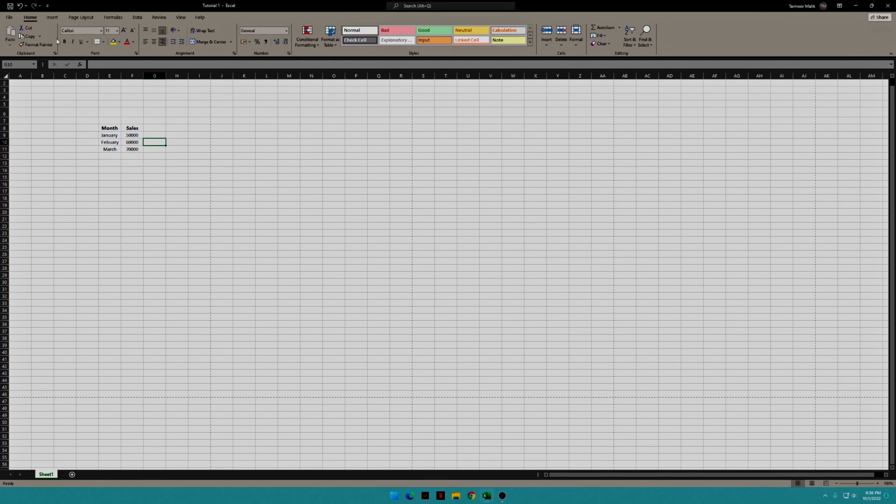
drag(131, 135, 109, 149)
click(64, 41)
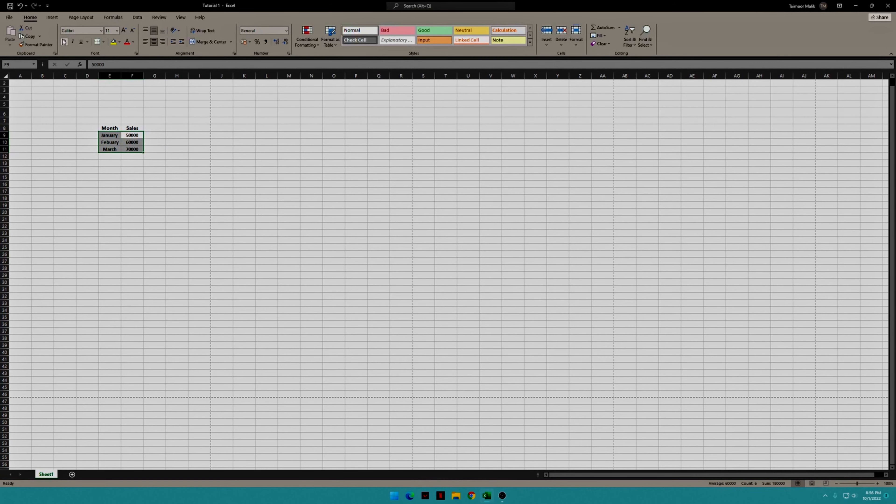
click(64, 41)
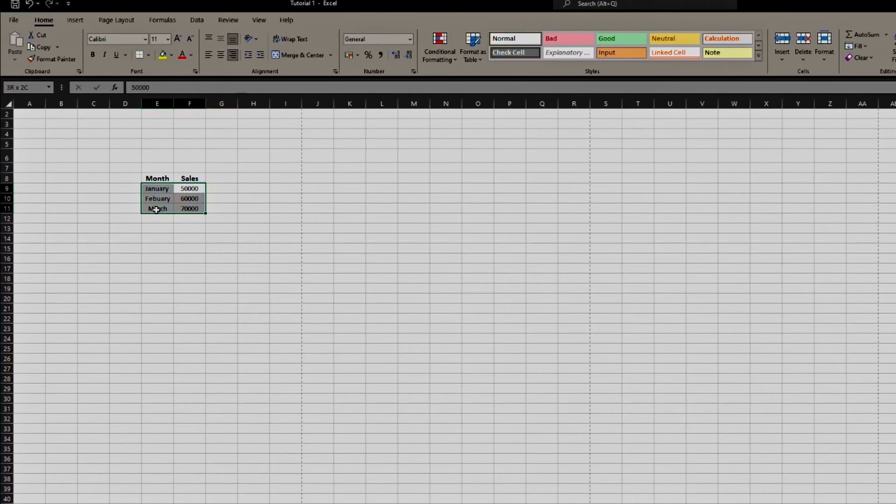
Format the month names and sales figures in E9:F11 as bold, italic and underlined.
drag(156, 210, 156, 209)
click(94, 55)
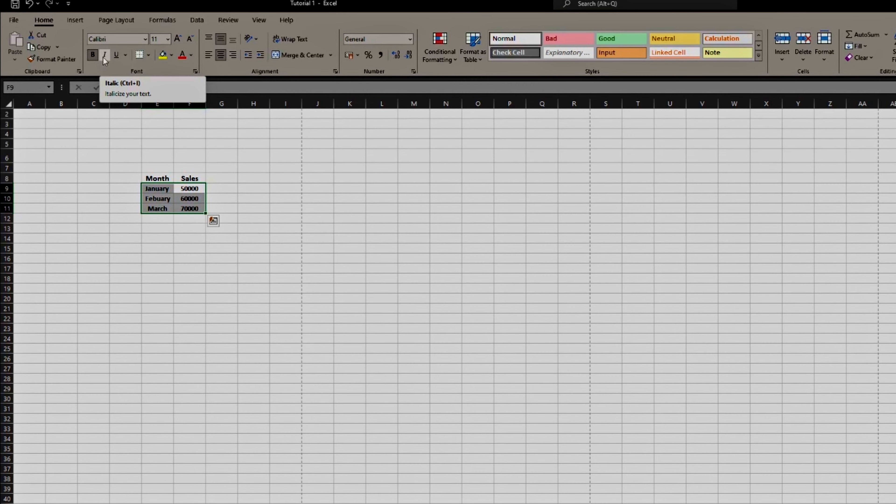
click(103, 56)
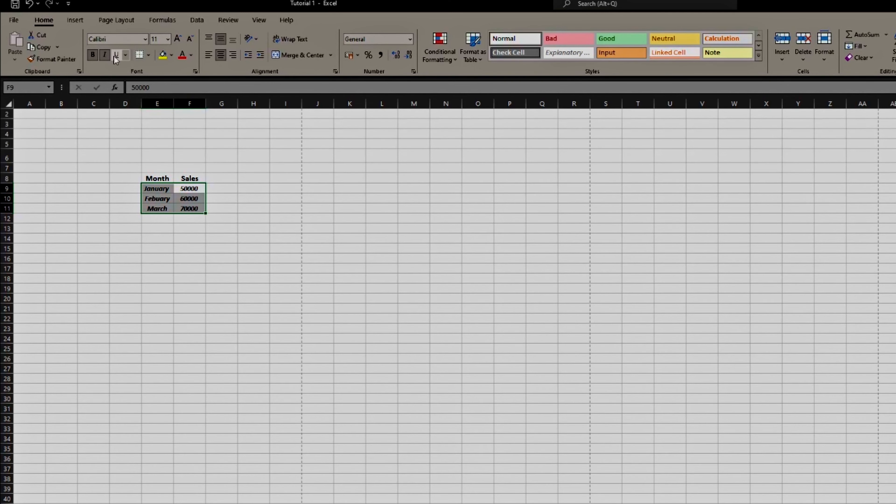
click(114, 56)
click(280, 208)
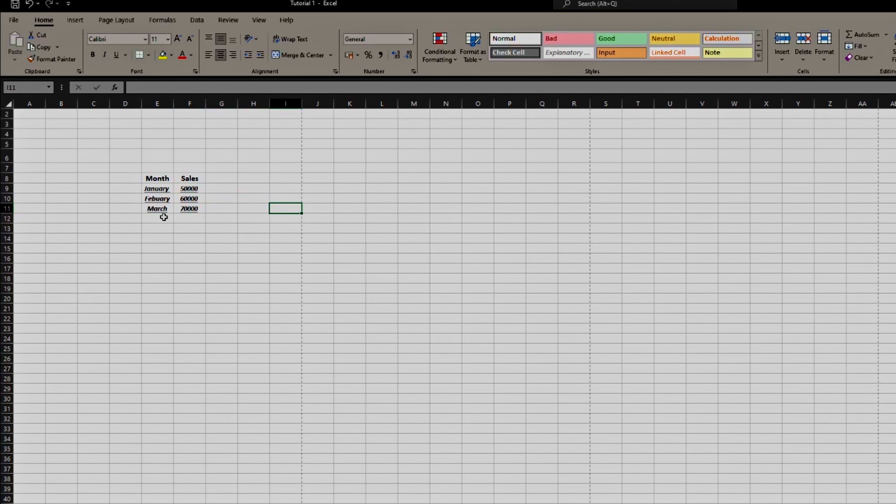
Apply a double underline to the March sales figure in F11.
click(125, 55)
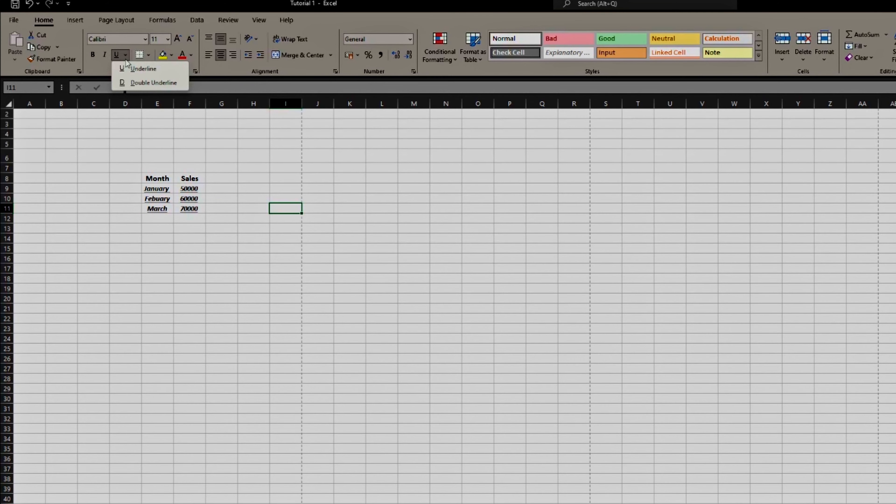
click(189, 212)
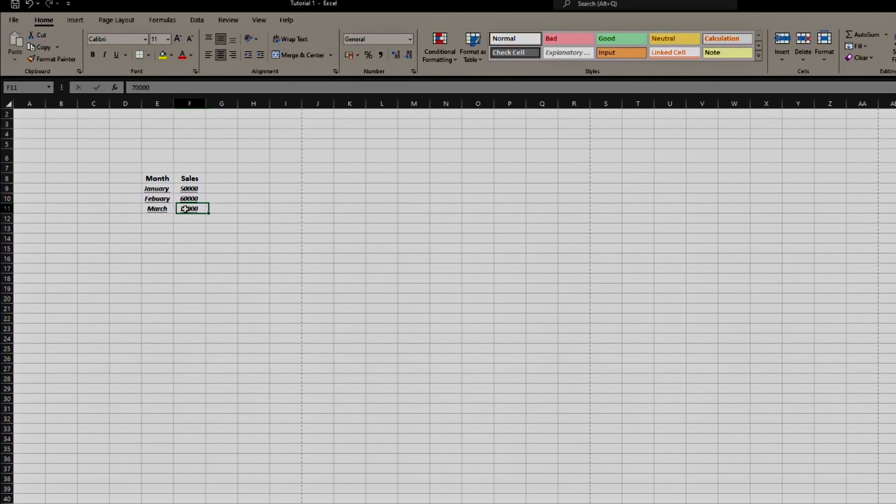
click(126, 55)
click(140, 86)
click(260, 226)
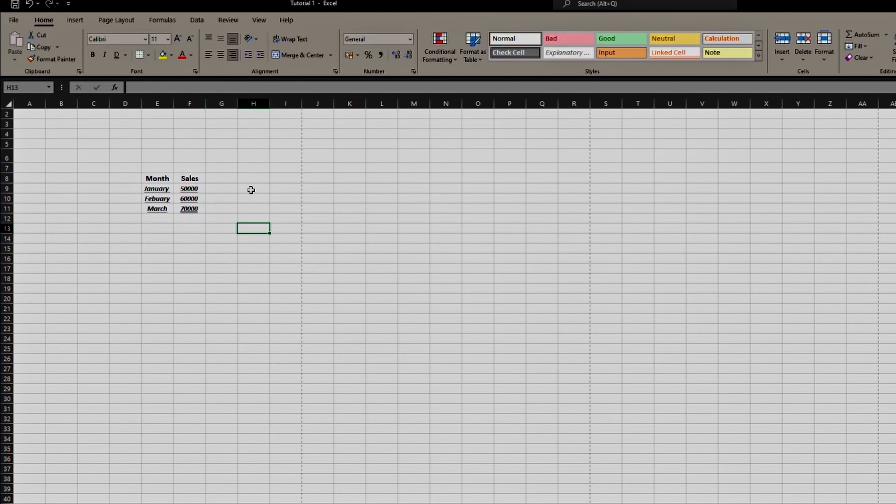
Undo the double underline in F11 and the underline, italic and bold formatting of E9:F11.
key(ctrl+z)
key(ctrl+z)
key(ctrl+z)
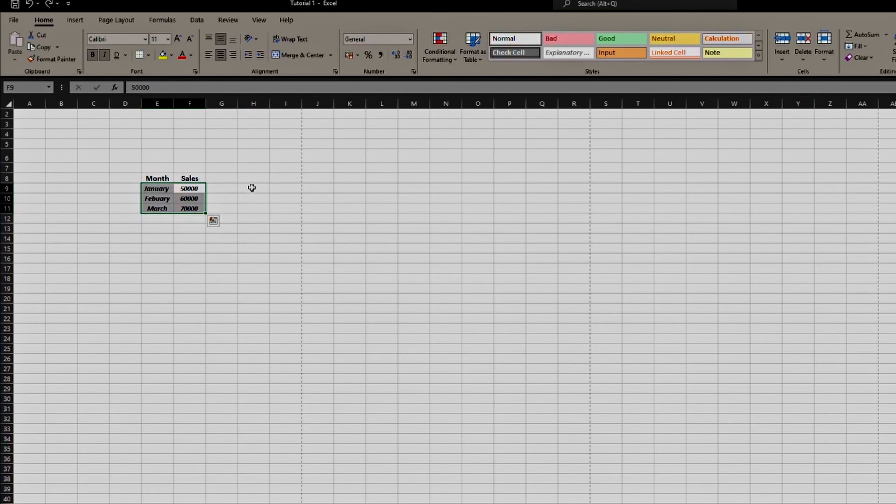
click(252, 188)
key(ctrl+z)
click(251, 187)
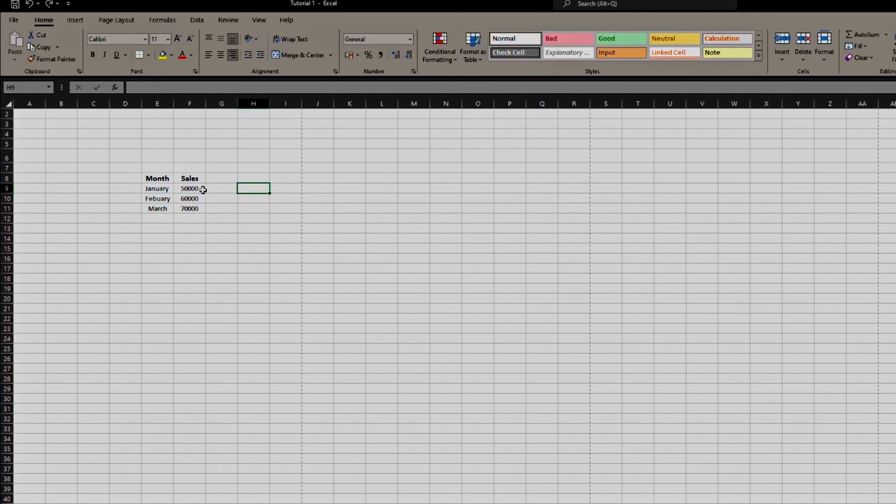
Increase the font size of the Month and Sales headings in E8:F8 to 14.
drag(193, 176, 157, 208)
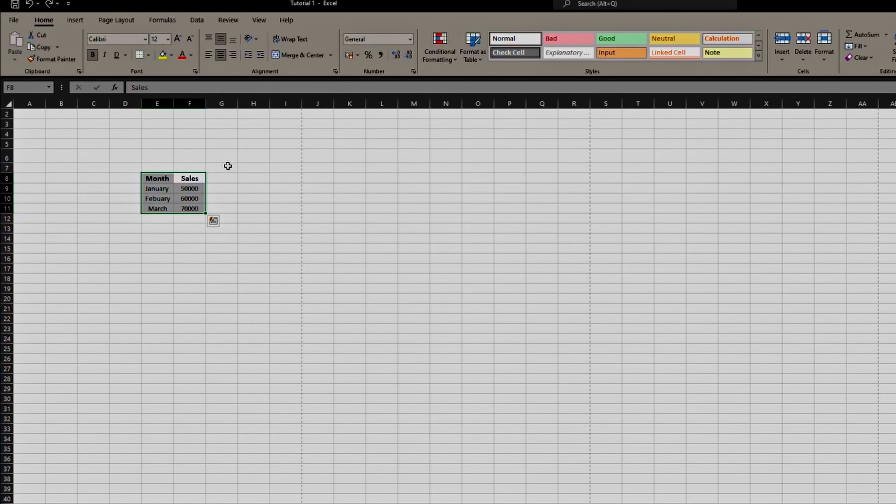
click(226, 208)
drag(189, 178, 155, 178)
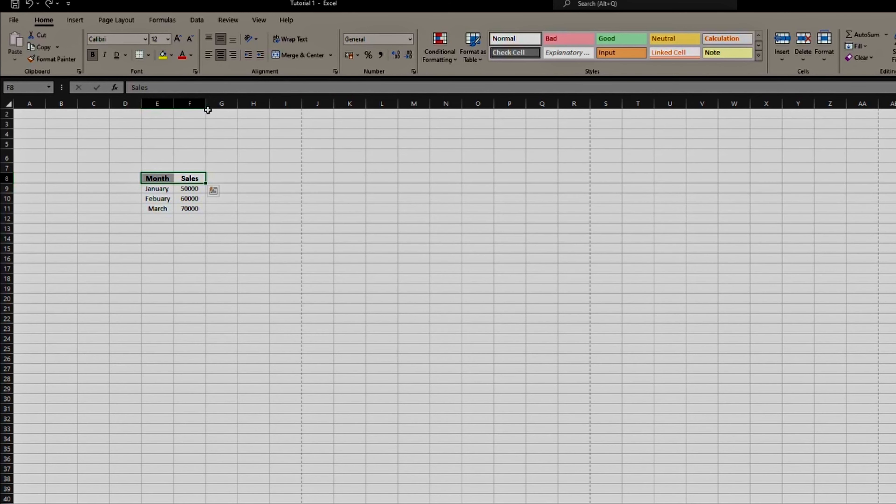
click(233, 190)
drag(190, 176, 163, 177)
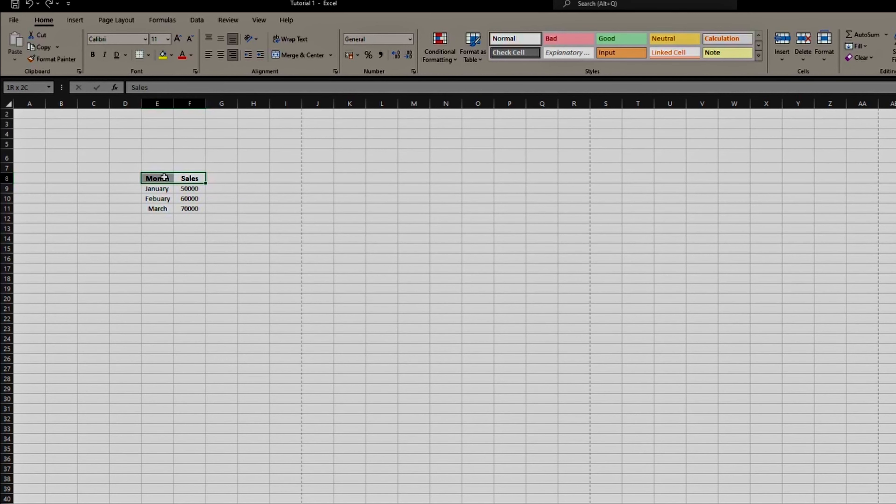
click(178, 39)
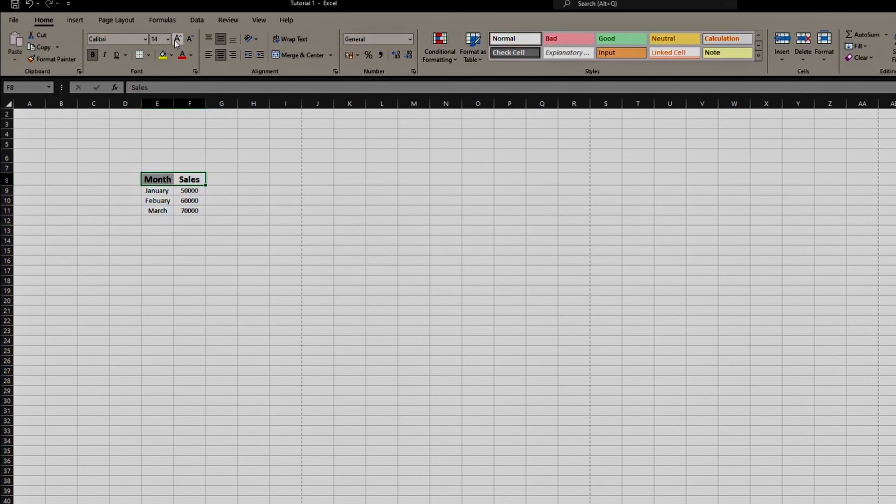
click(275, 220)
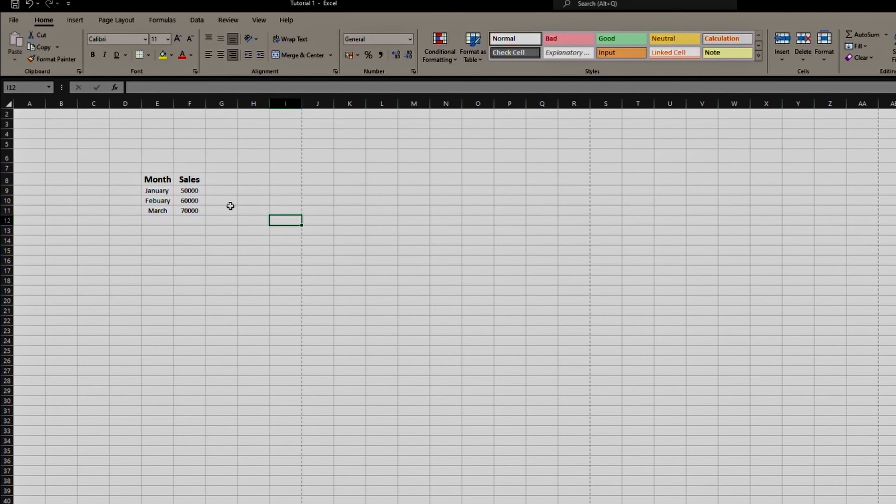
Increase the font size of the data cells E9:F11 to 12.
drag(190, 191, 157, 211)
click(177, 38)
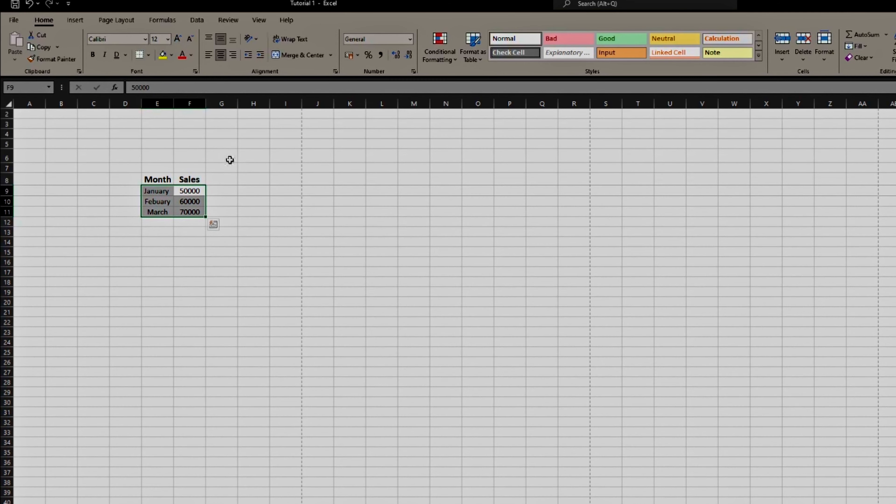
click(247, 192)
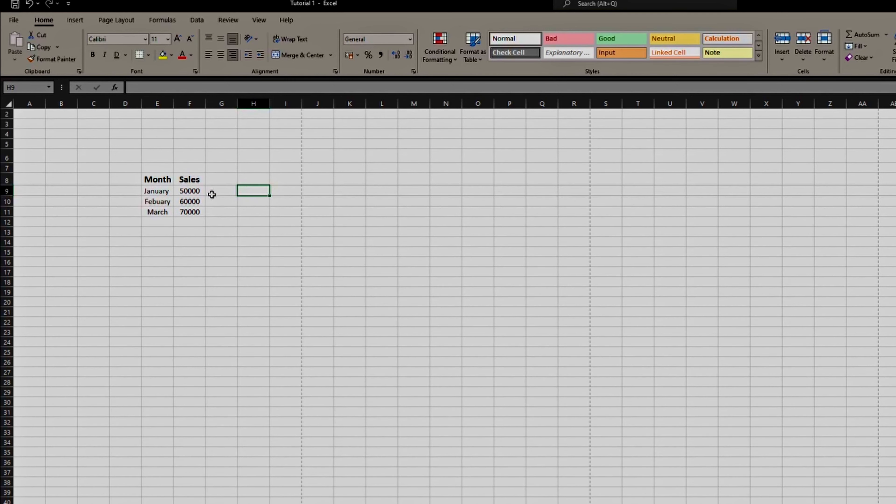
Browse the available fonts and set the whole Month and Sales table in E8:F11 to Agency FB.
drag(195, 180, 165, 211)
click(243, 202)
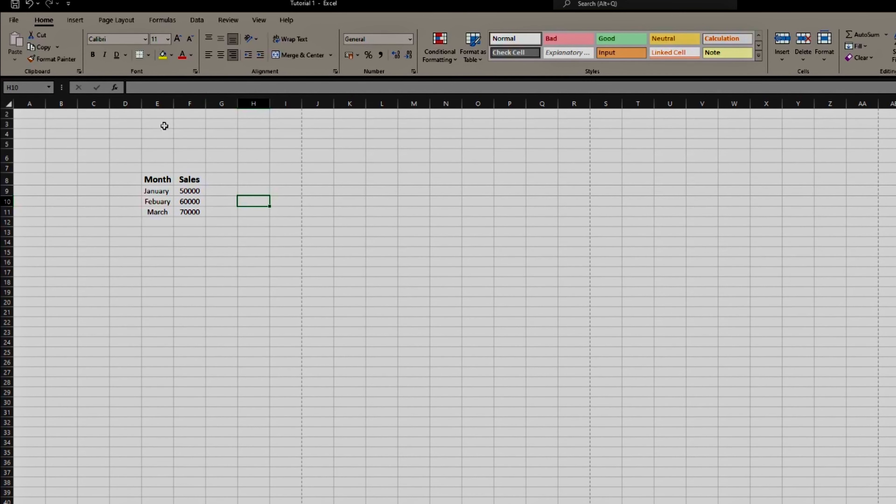
drag(195, 181, 157, 212)
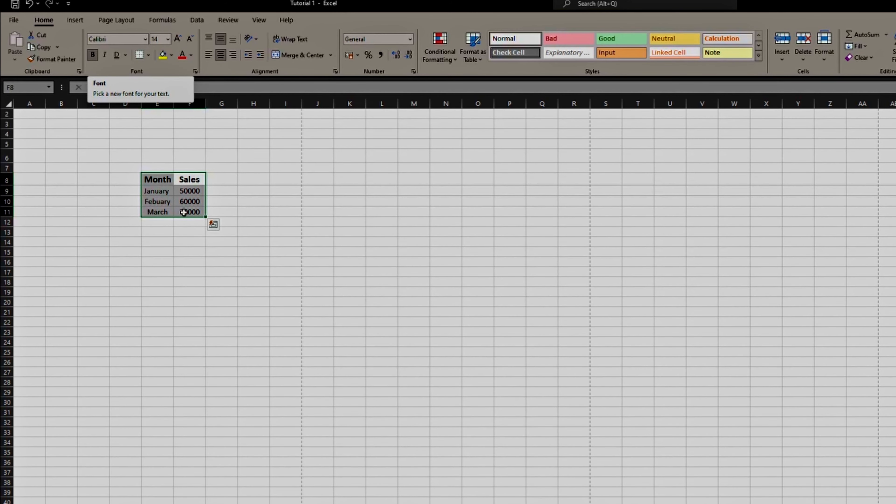
click(145, 39)
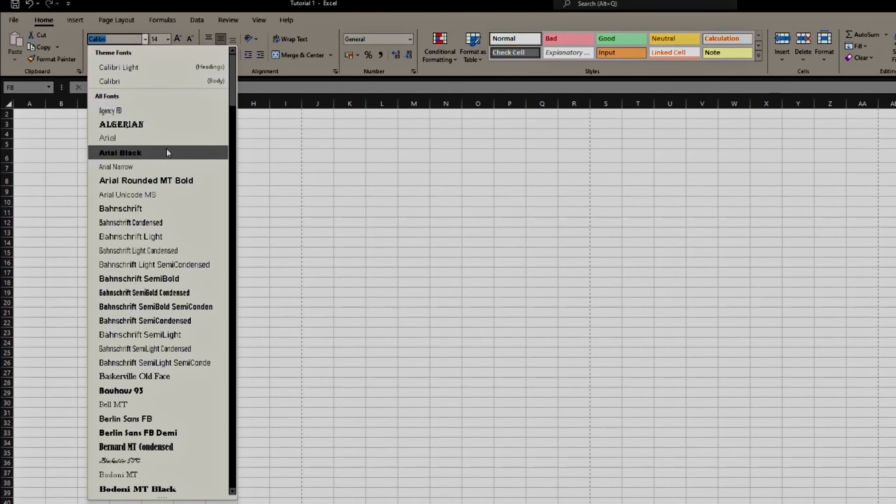
scroll(167, 149, down, 5)
scroll(187, 158, down, 20)
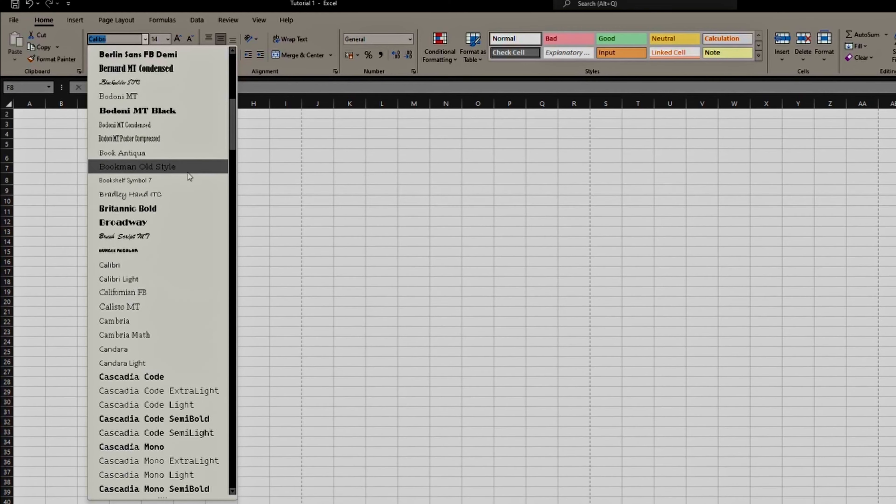
scroll(178, 173, down, 20)
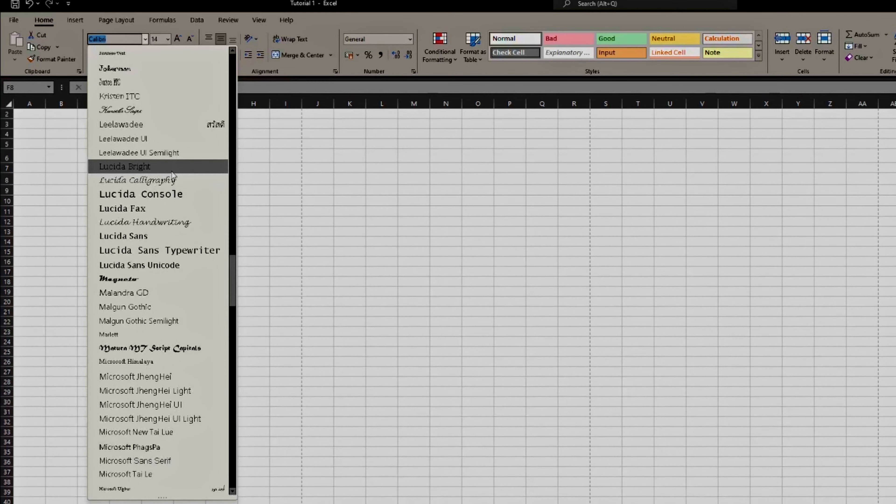
scroll(169, 177, down, 17)
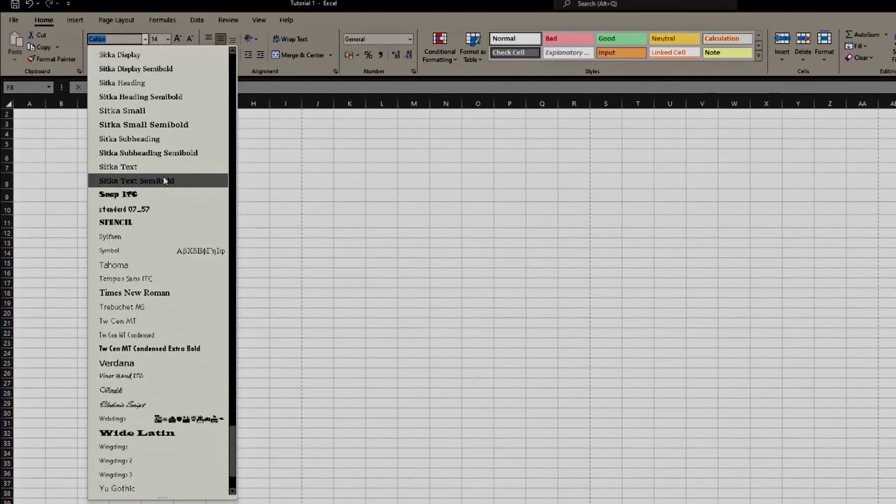
scroll(180, 252, up, 20)
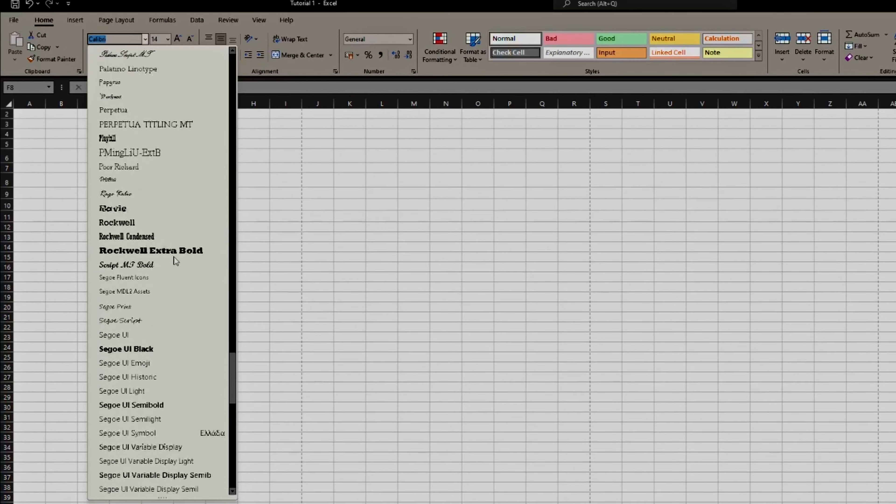
scroll(171, 246, up, 20)
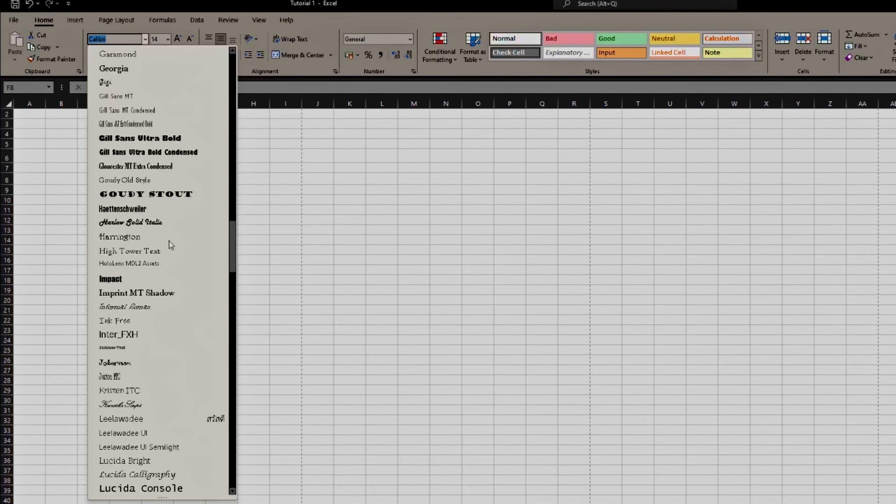
scroll(168, 244, up, 20)
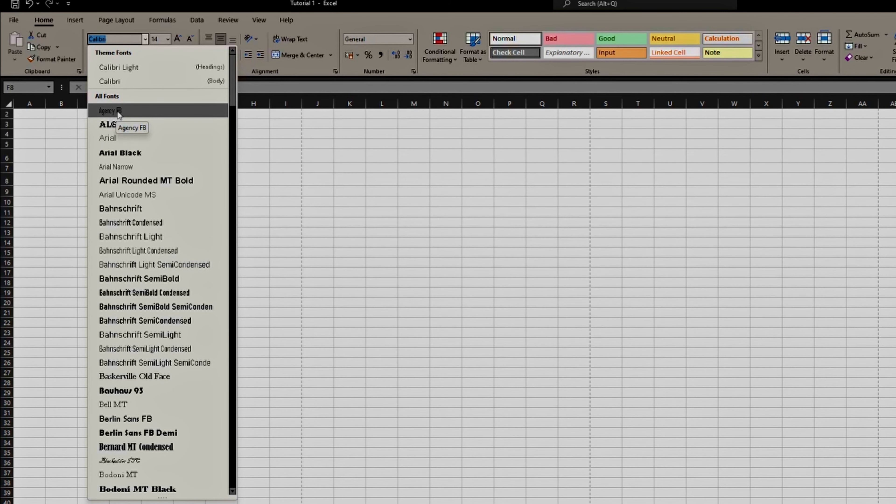
click(117, 112)
click(222, 179)
click(159, 245)
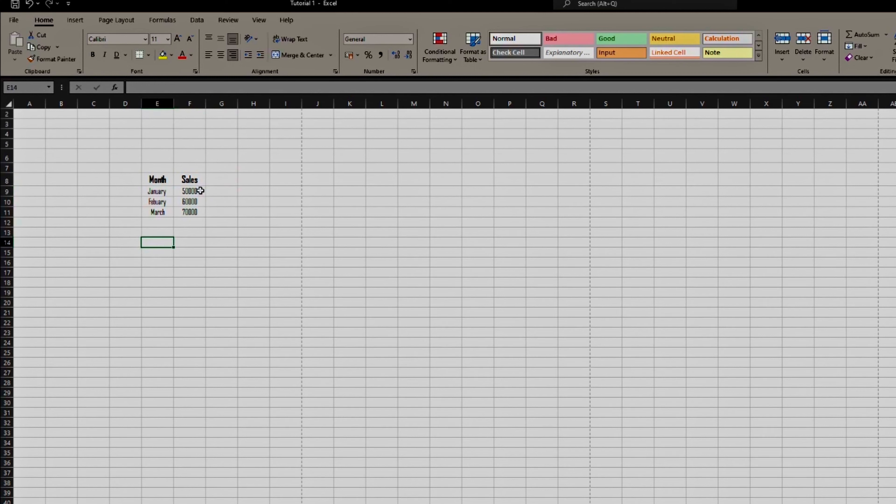
Select the Month and Sales table range E8:F11.
drag(200, 180, 158, 212)
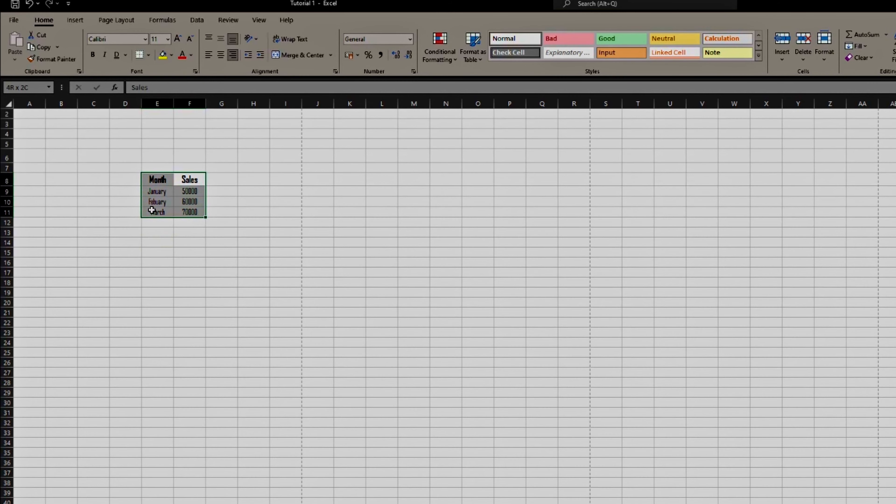
click(230, 192)
drag(187, 180, 160, 210)
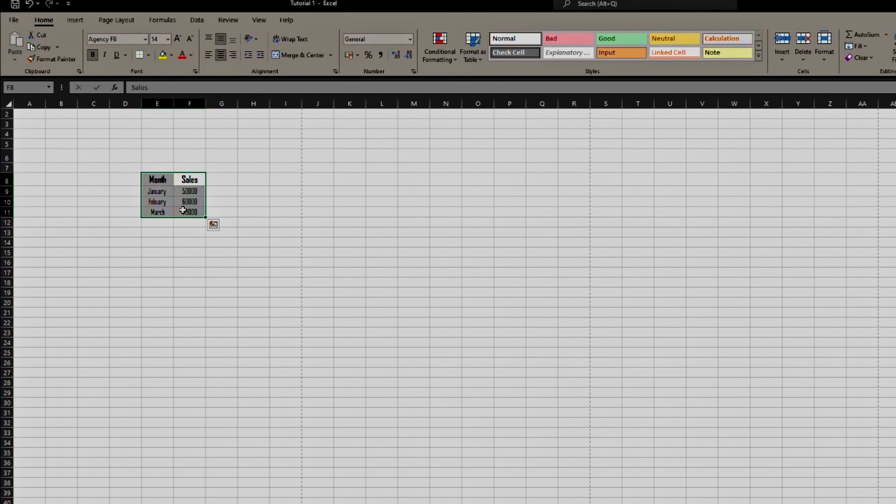
Set the font of the Month and Sales data in E8:F11 to Calibri.
click(219, 202)
click(181, 181)
drag(182, 181, 159, 212)
click(147, 38)
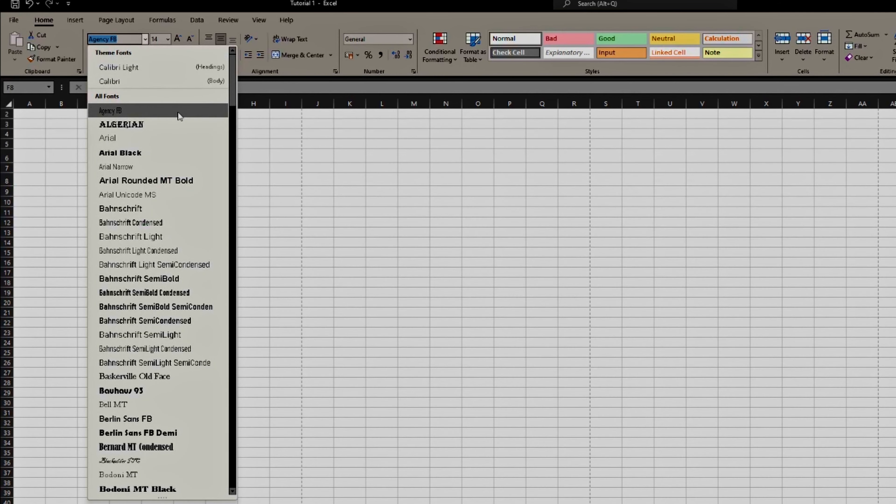
click(118, 86)
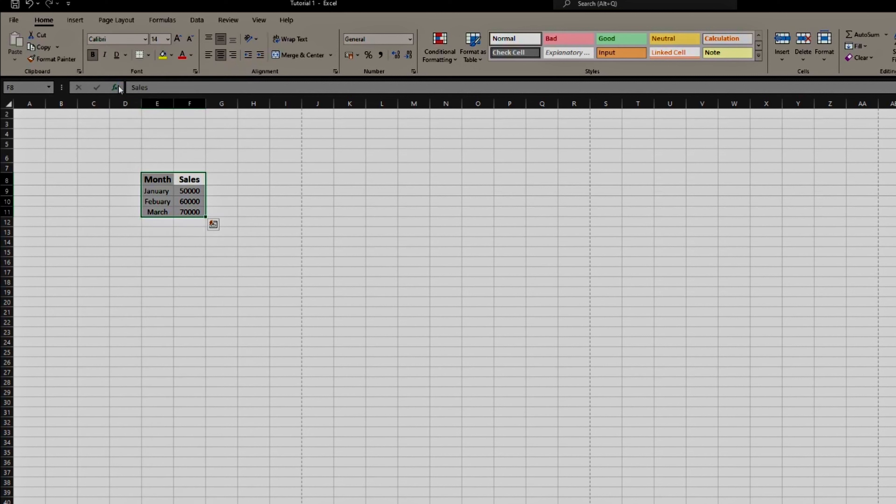
Set the font of the Month and Sales data in E8:F11 to Times New Roman.
click(252, 188)
drag(184, 177, 157, 214)
click(146, 39)
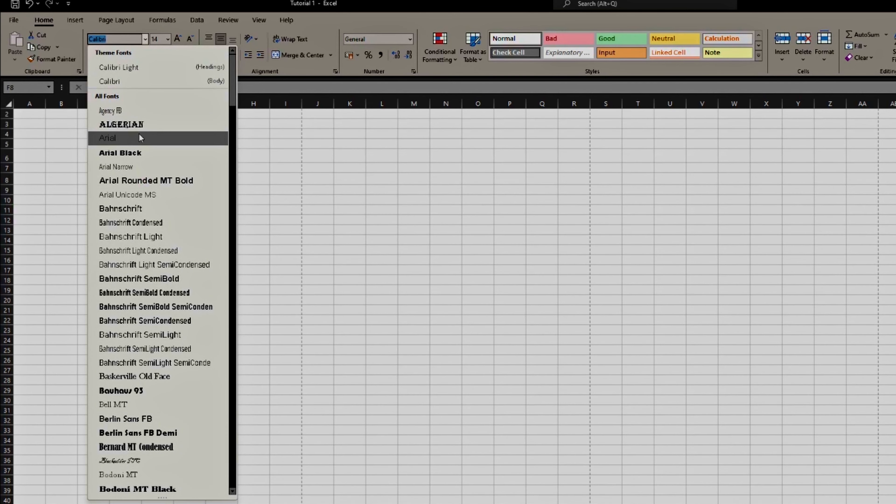
text(Time)
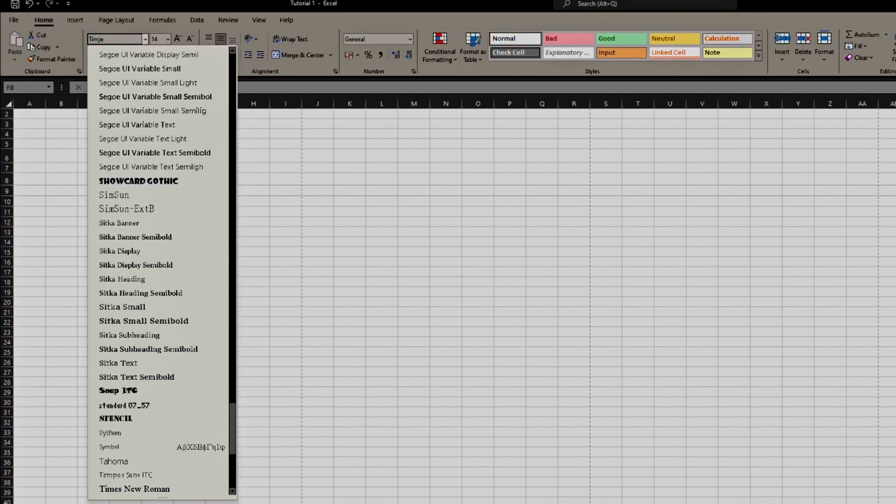
text(s New Roman)
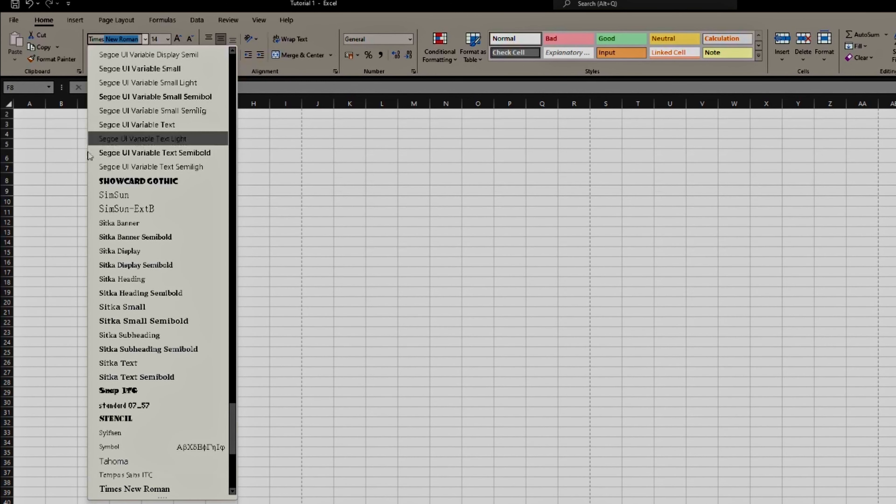
click(133, 488)
click(185, 261)
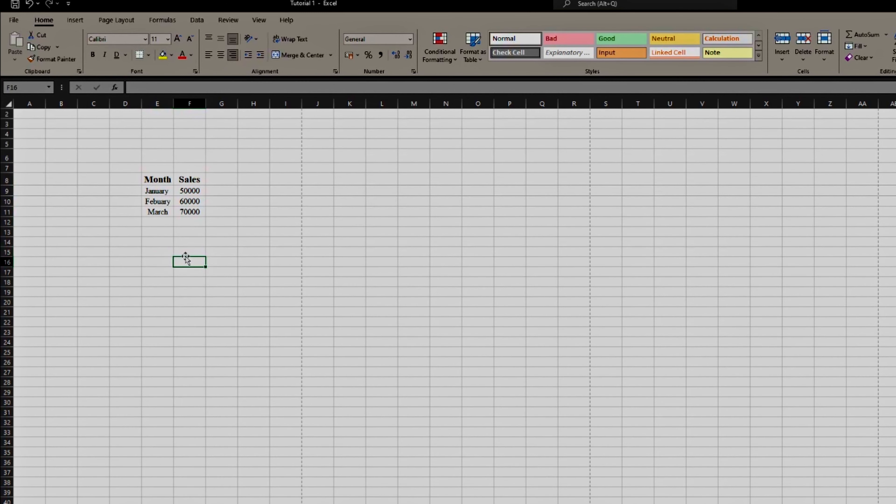
click(222, 192)
click(193, 179)
drag(193, 179, 158, 212)
Enter Calibri in K8 and Times New roman in L8, and widen column L to fit the text.
click(349, 181)
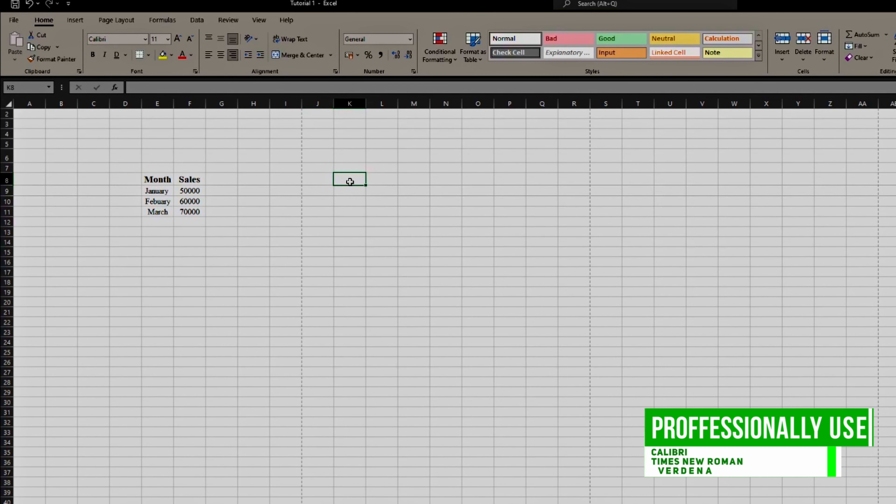
text(Calibri)
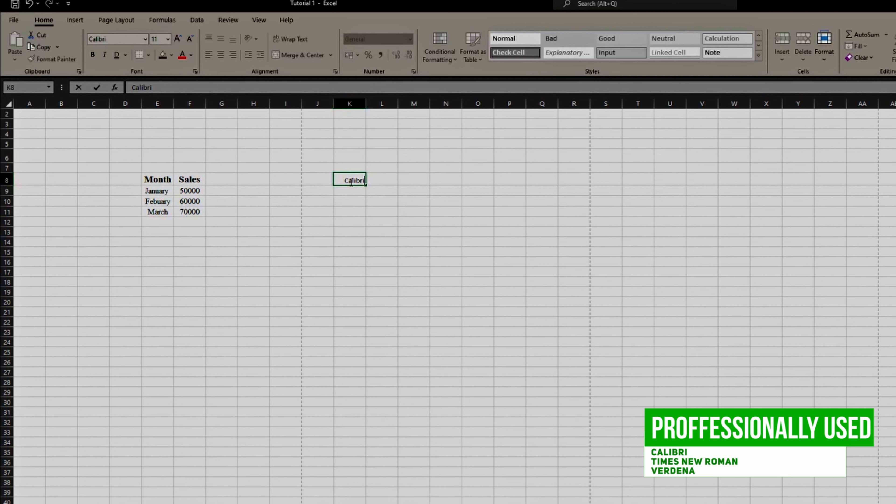
key(Tab)
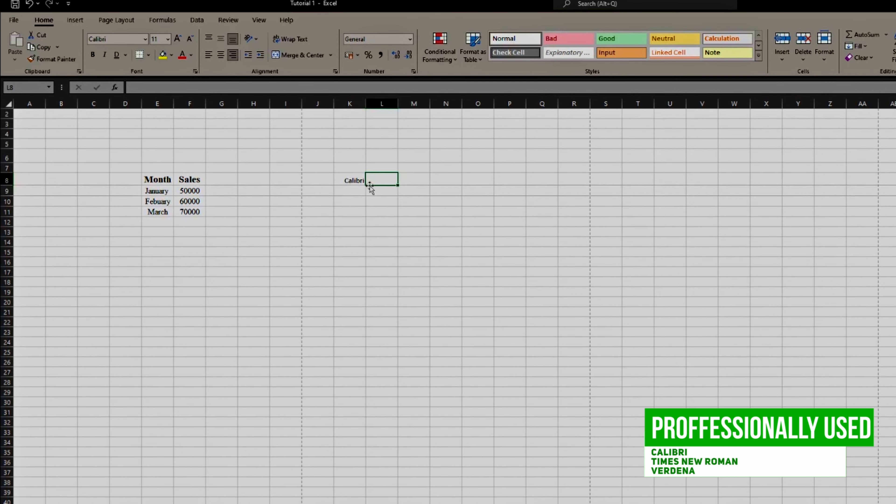
text(Times)
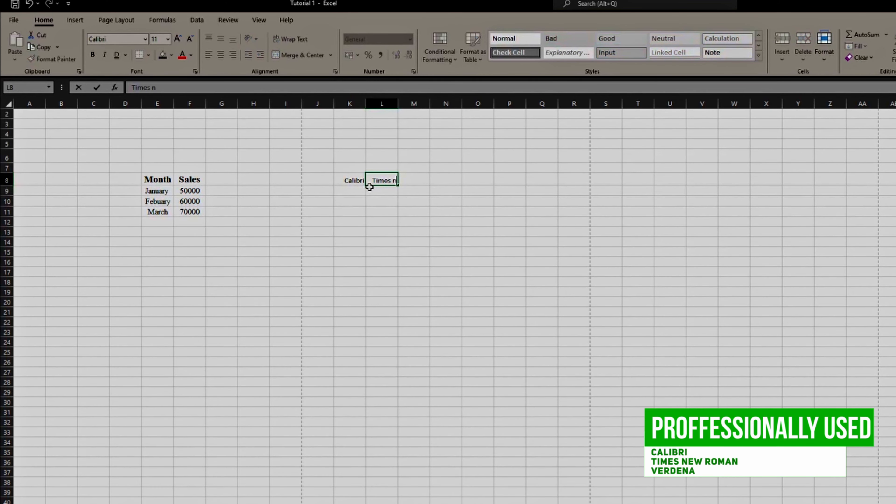
text( New roman)
click(365, 202)
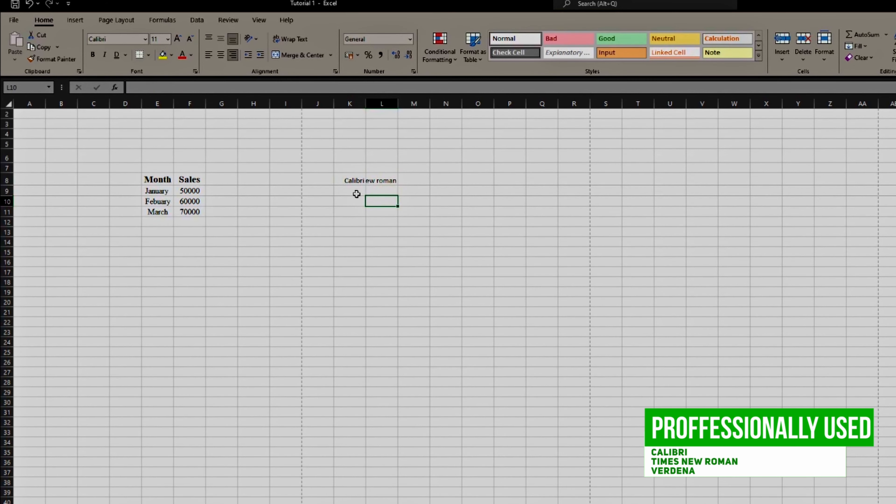
drag(398, 103, 443, 104)
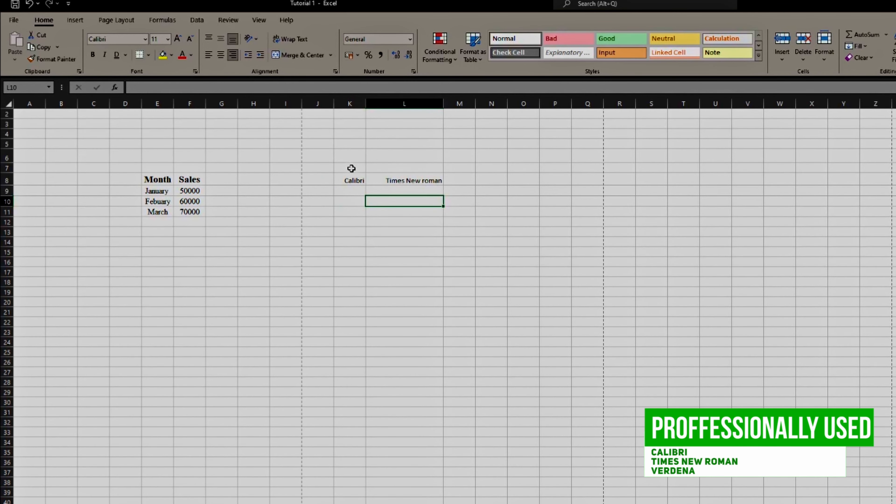
Set the font name of the empty cell K9 to Verdena.
click(352, 202)
mouse_move(353, 181)
mouse_down()
mouse_move(406, 180)
mouse_move(370, 180)
mouse_up()
click(331, 187)
click(349, 189)
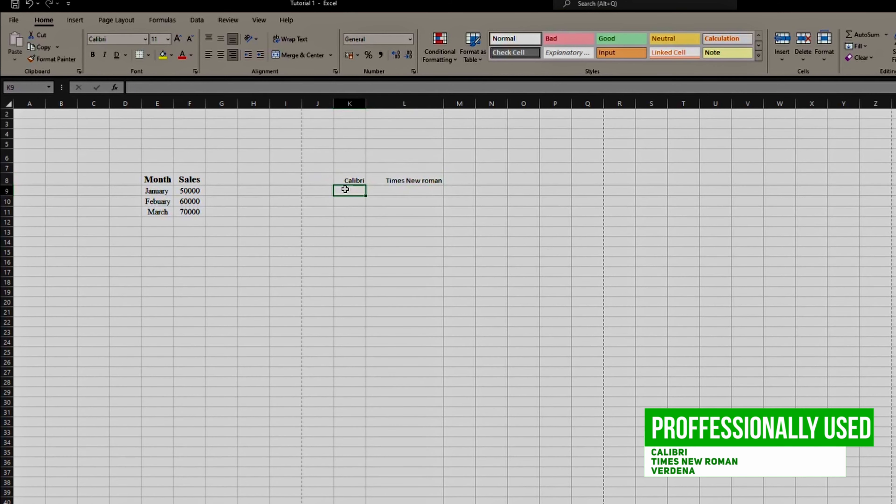
click(145, 39)
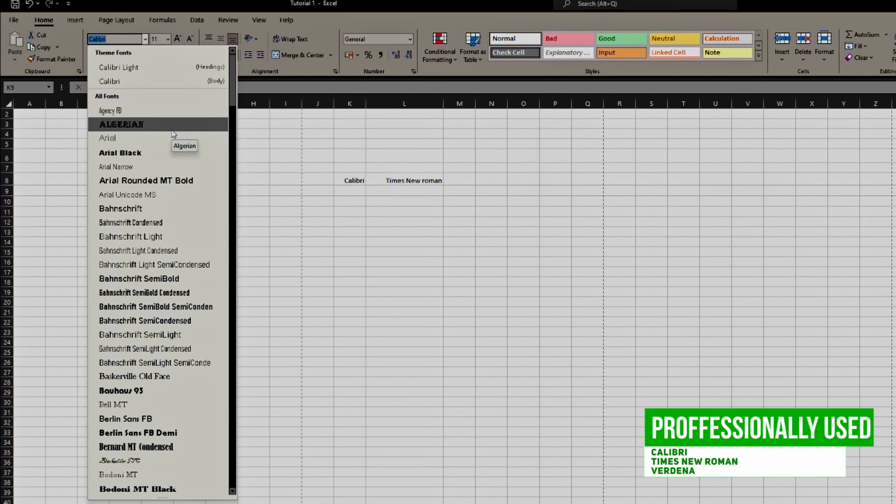
text(Verdena)
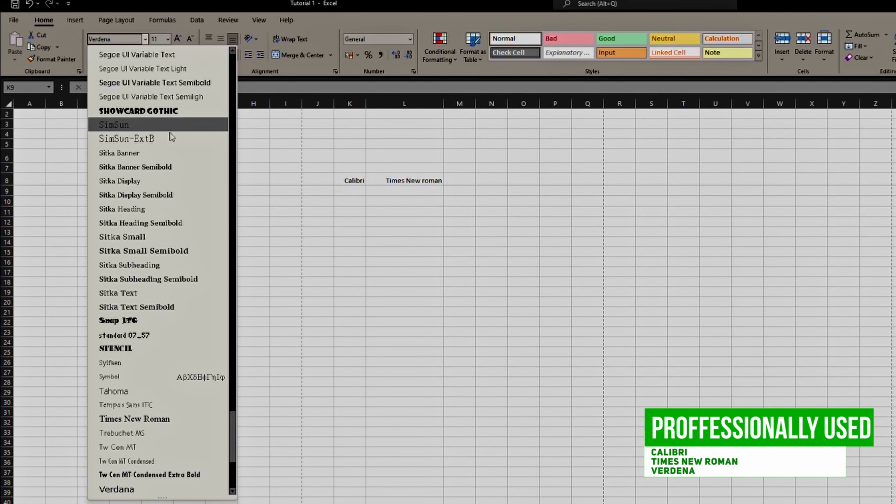
click(285, 281)
Set the font of E8:F11 to Verdana and fit the widths of columns F and E to their contents.
drag(186, 179, 159, 212)
click(145, 38)
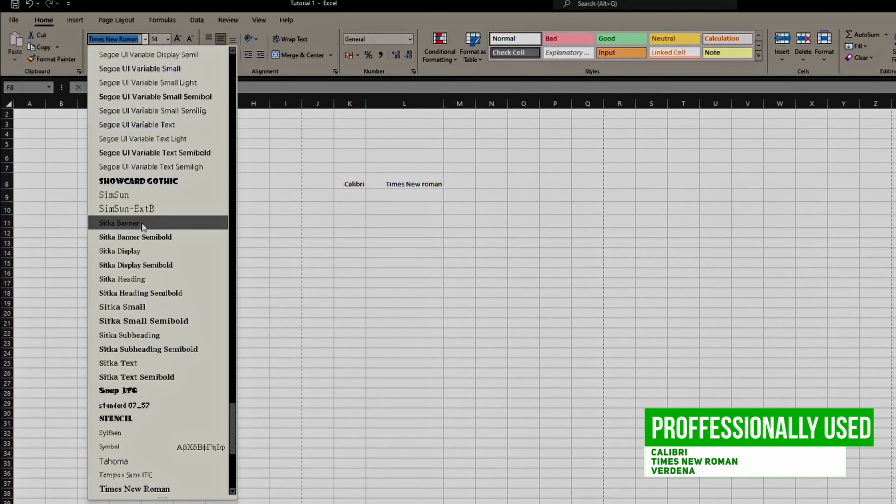
text(Verden)
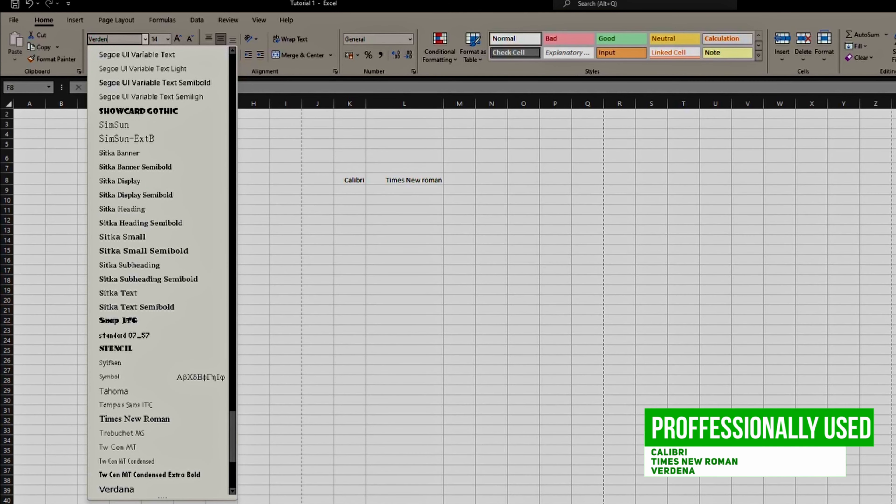
text(a)
click(116, 488)
click(254, 259)
double_click(210, 108)
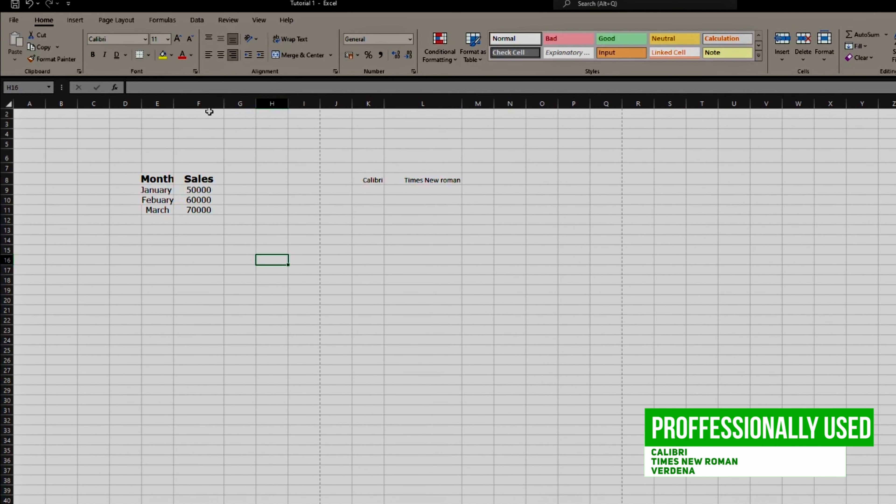
double_click(174, 103)
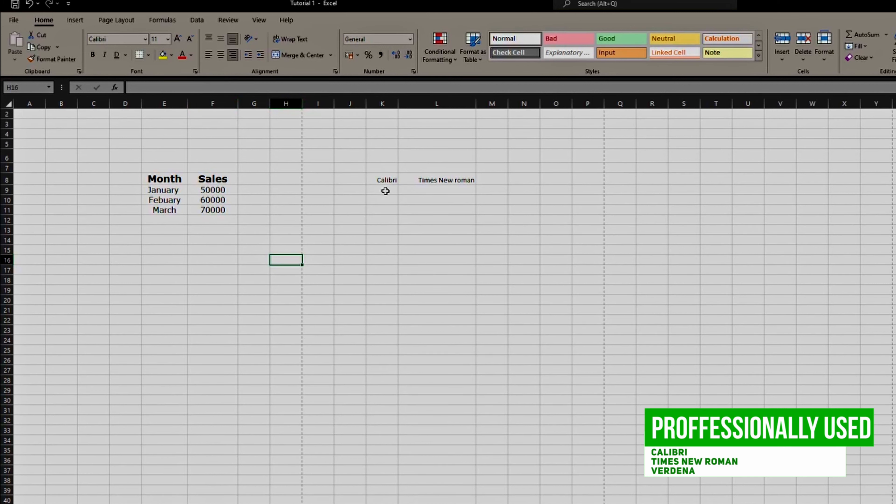
click(438, 181)
drag(372, 181, 392, 182)
click(376, 209)
click(437, 219)
click(400, 190)
click(386, 187)
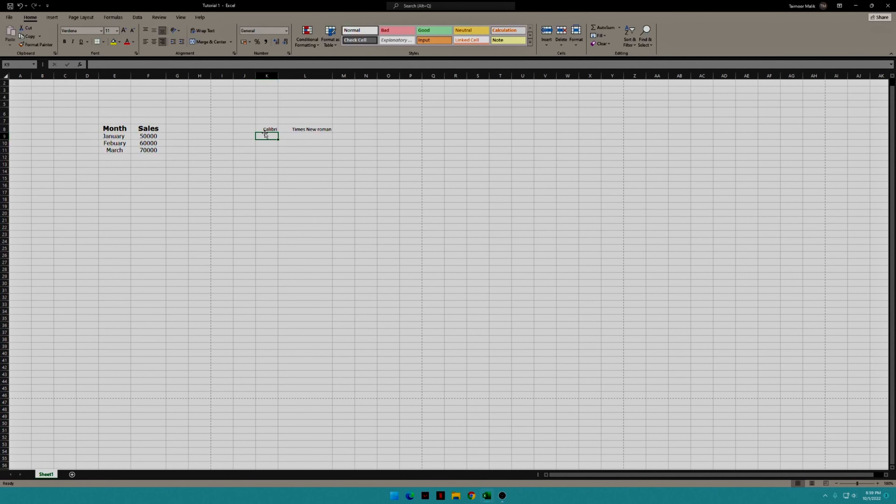
drag(160, 128, 117, 149)
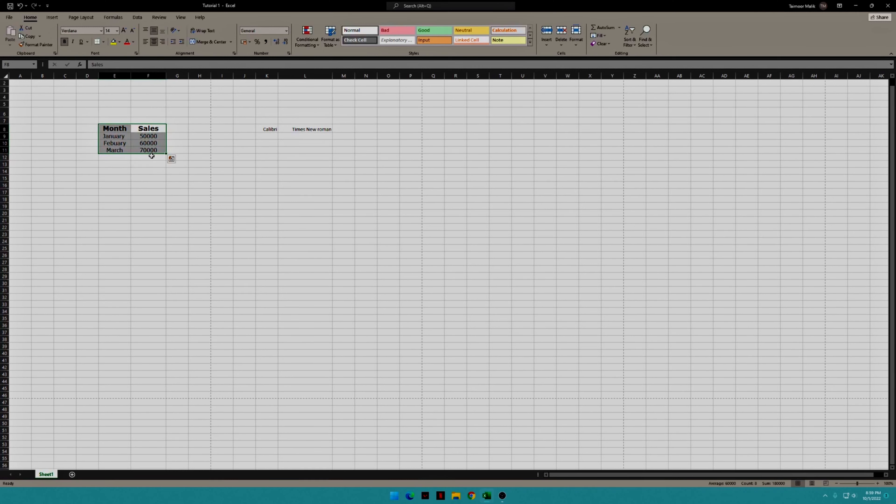
click(166, 167)
drag(148, 136, 114, 150)
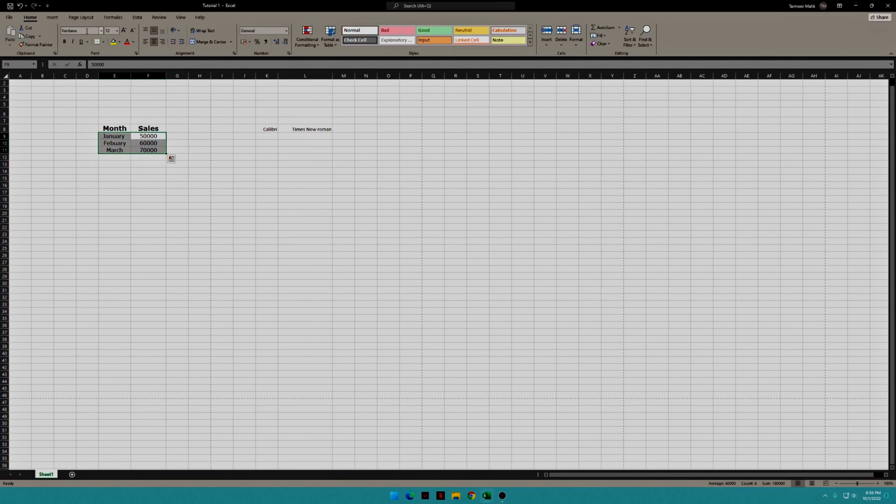
click(194, 143)
Try enlarging and reducing the font size of the Month and Sales header cells.
drag(149, 128, 114, 128)
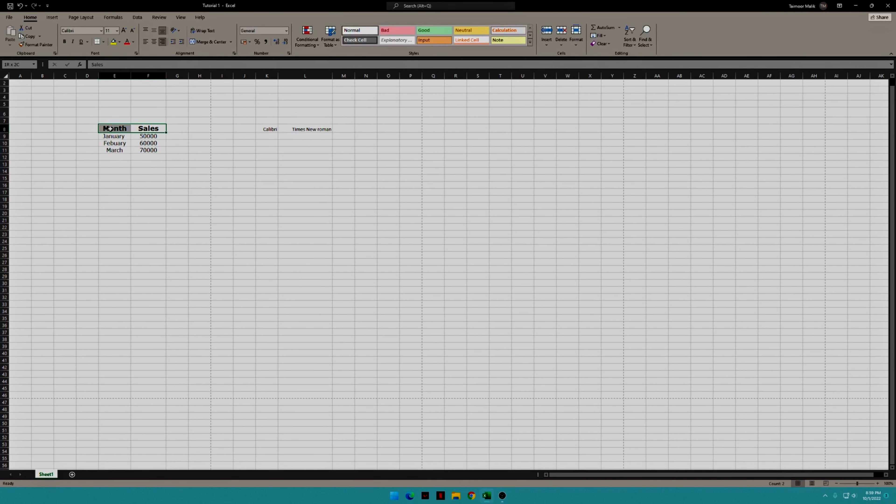
click(123, 31)
click(131, 31)
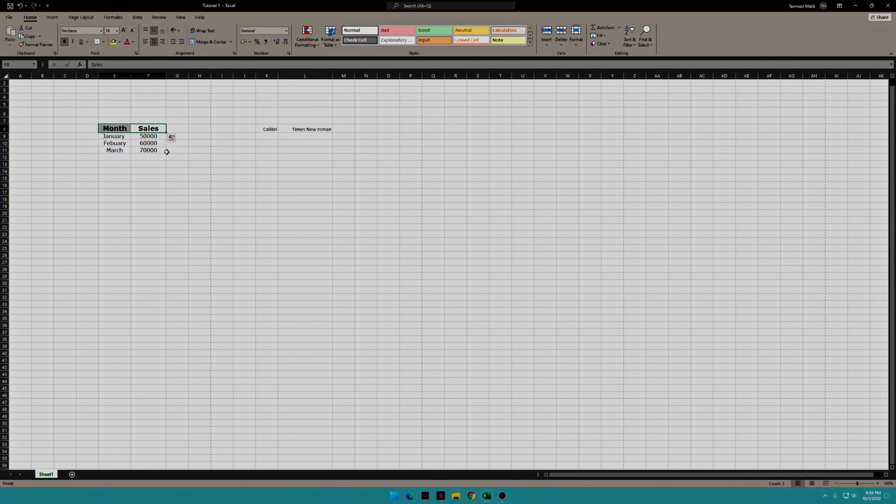
click(173, 166)
drag(152, 127, 121, 146)
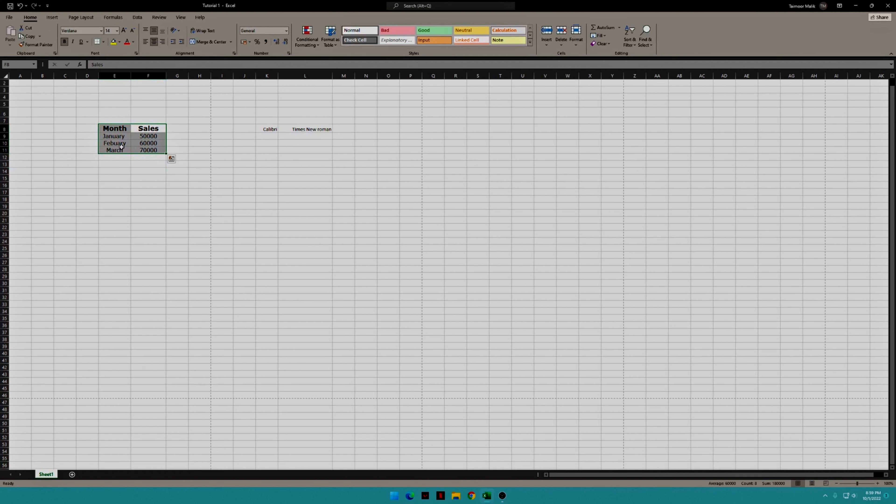
click(169, 130)
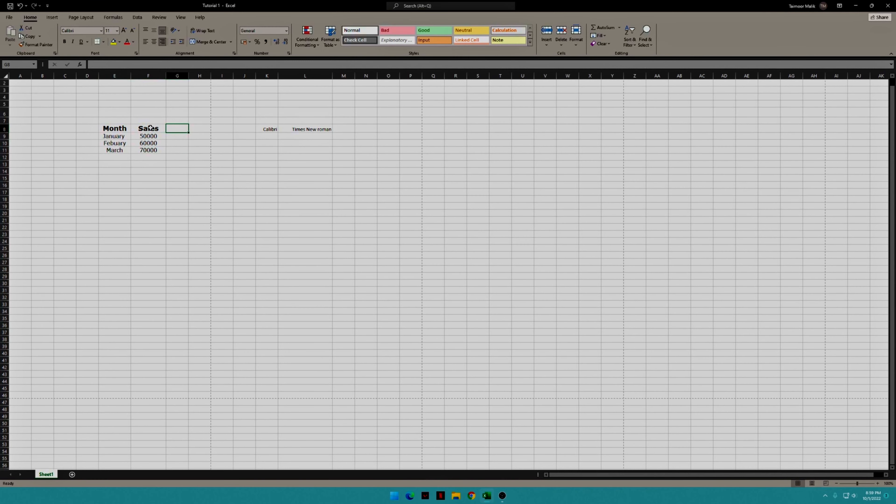
drag(150, 128, 113, 128)
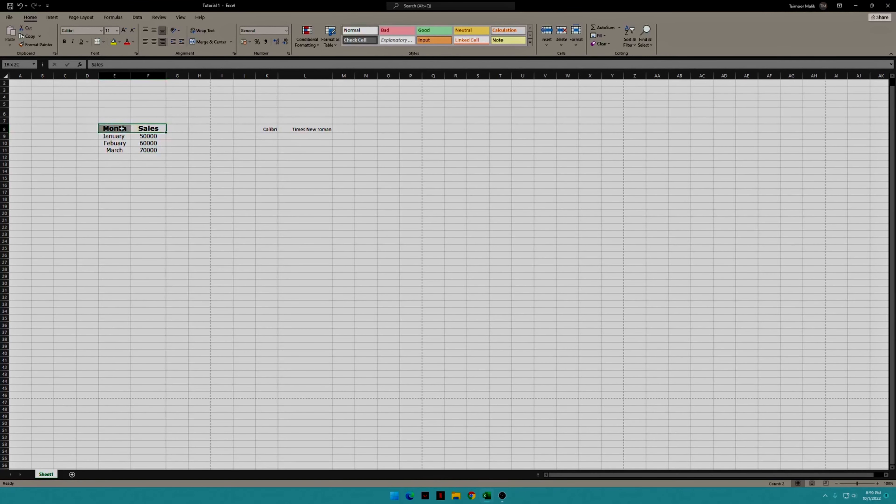
click(132, 30)
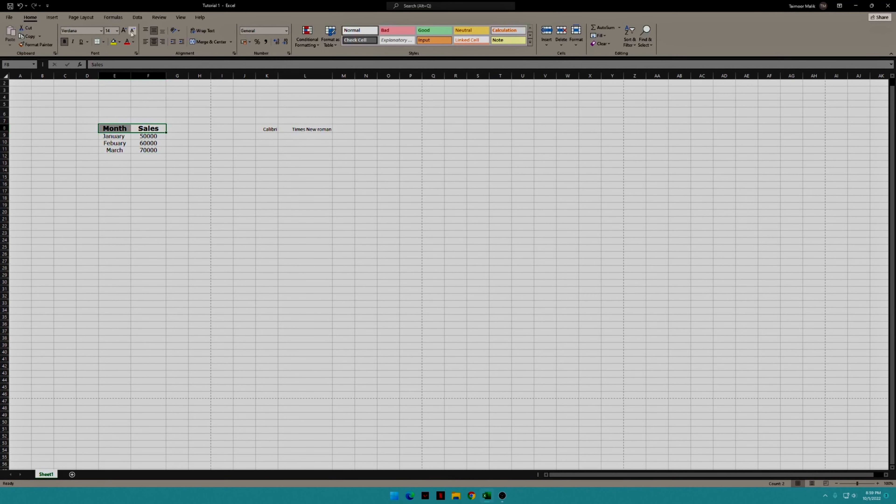
drag(147, 121, 118, 151)
click(172, 133)
click(196, 154)
drag(155, 128, 121, 149)
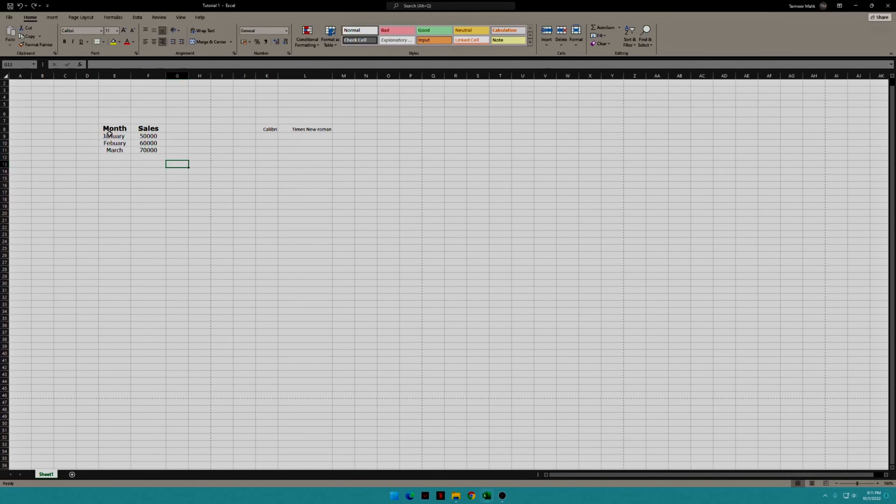
drag(111, 129, 143, 150)
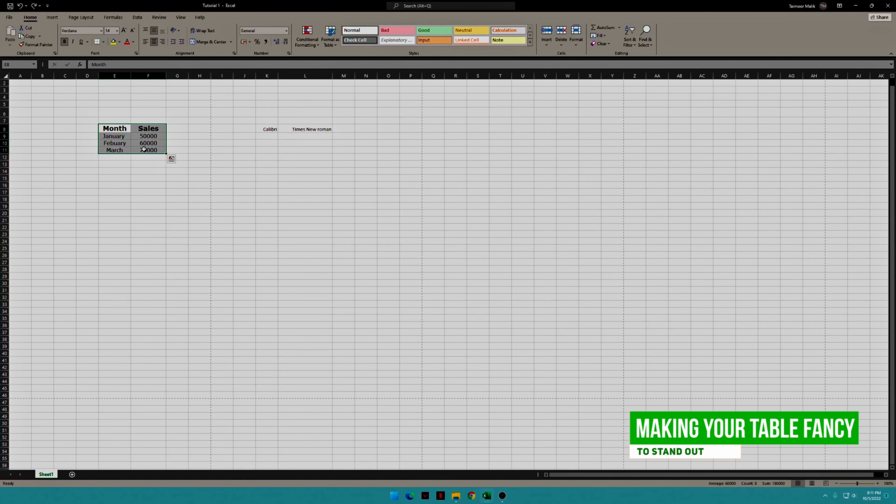
click(142, 175)
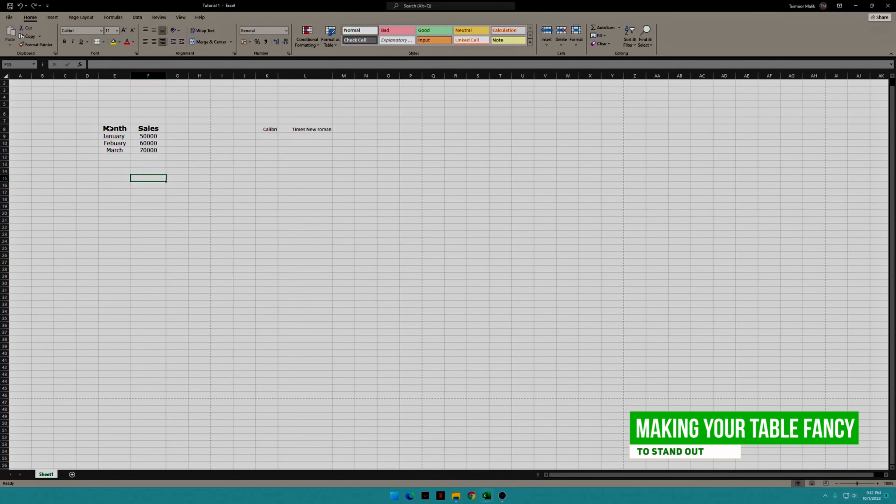
Convert the range E8:F11 into a table that has headers.
drag(110, 129, 152, 151)
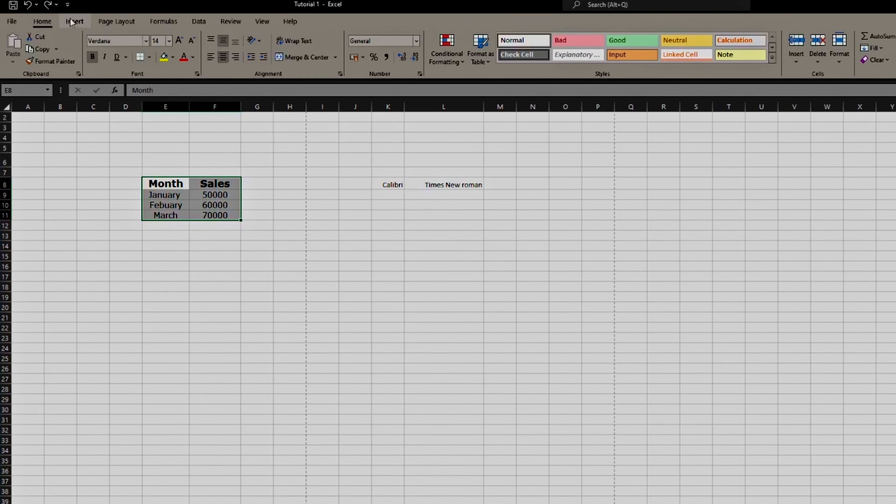
click(51, 18)
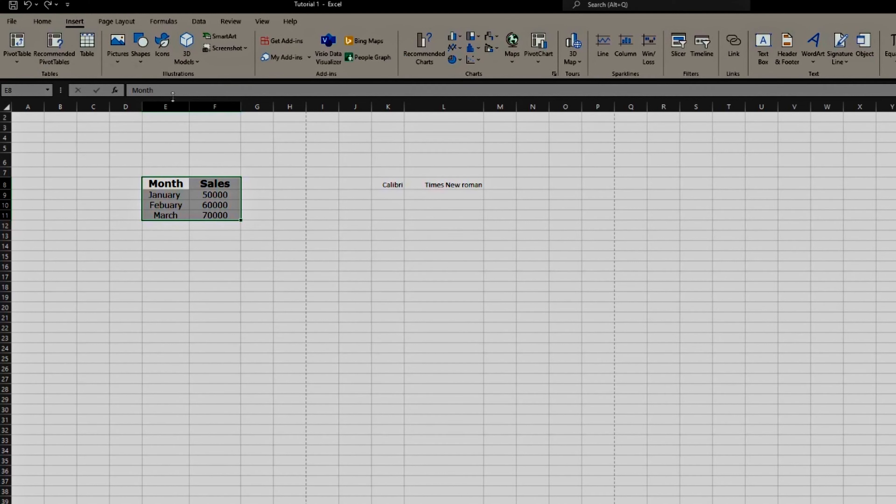
click(87, 48)
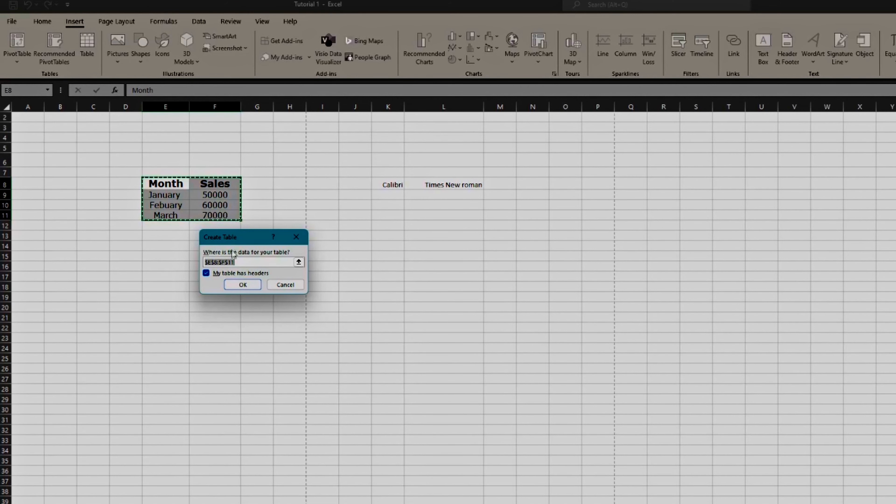
click(244, 285)
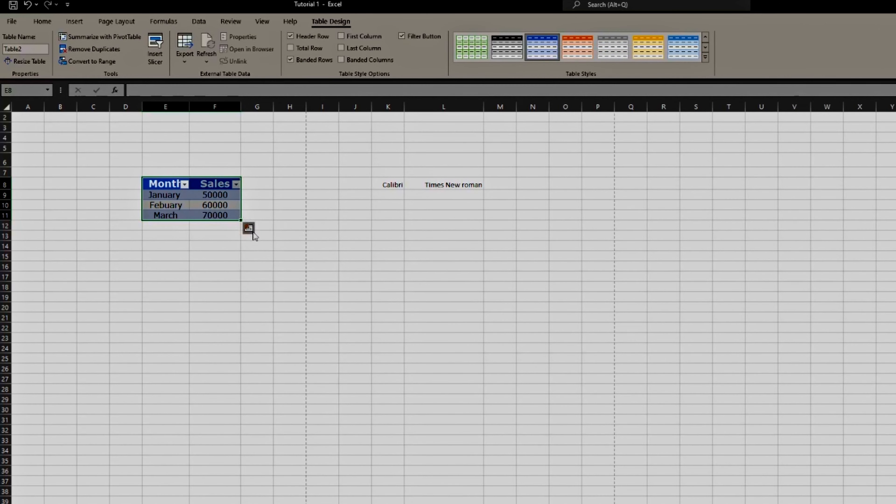
Apply the gold style in the second row of the Medium table styles to the Month and Sales table.
click(210, 236)
click(187, 205)
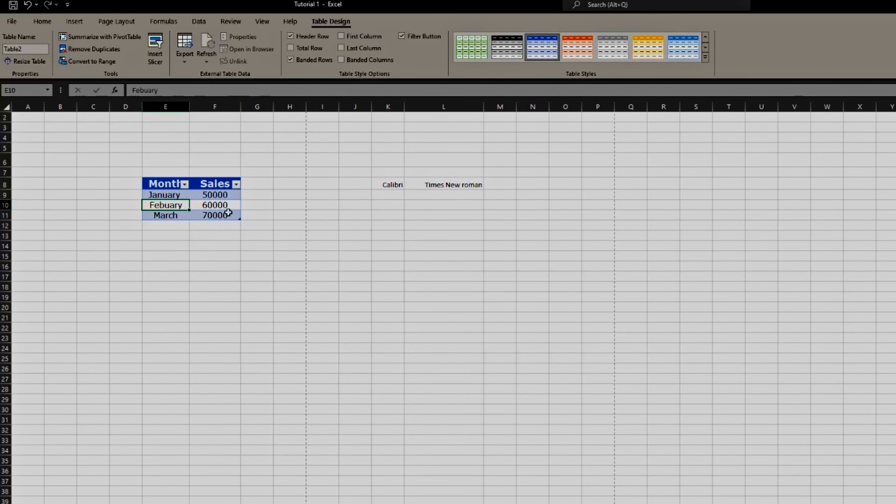
drag(166, 184, 215, 216)
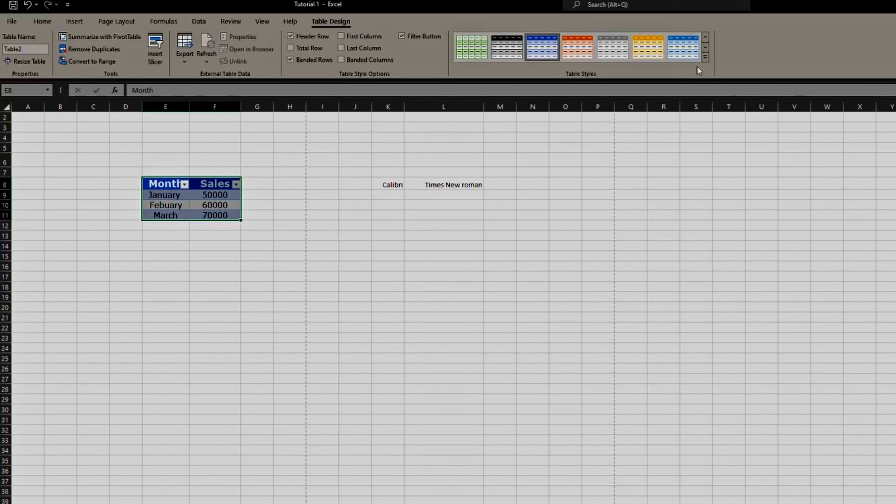
click(288, 224)
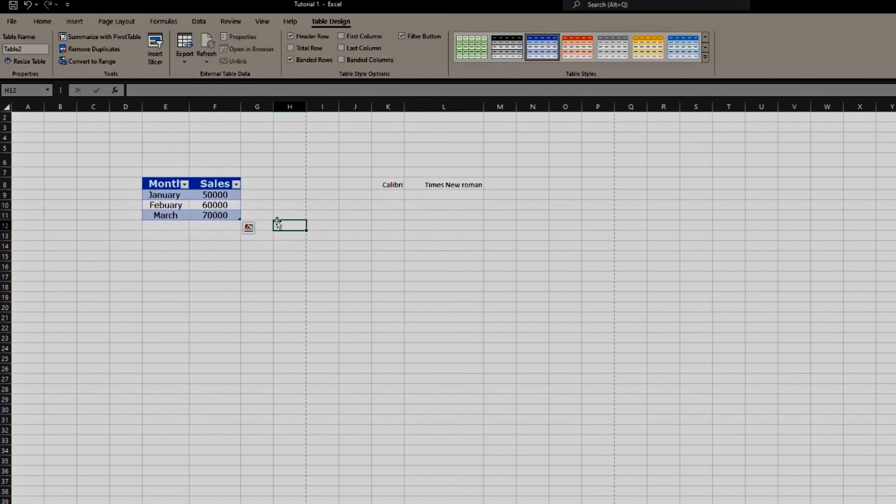
click(199, 202)
click(291, 274)
click(164, 206)
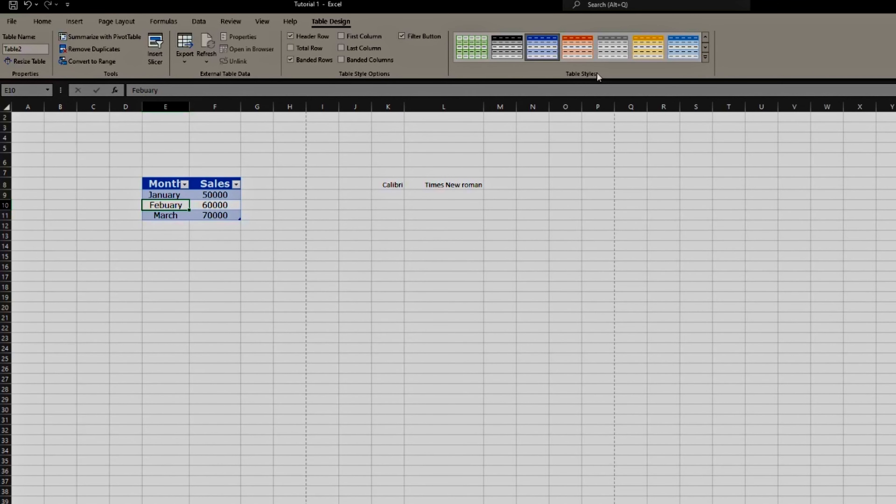
click(707, 57)
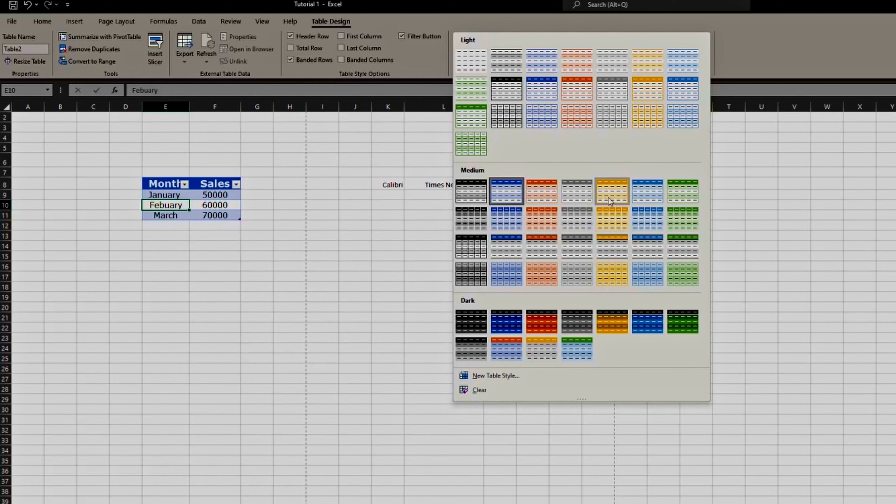
click(613, 228)
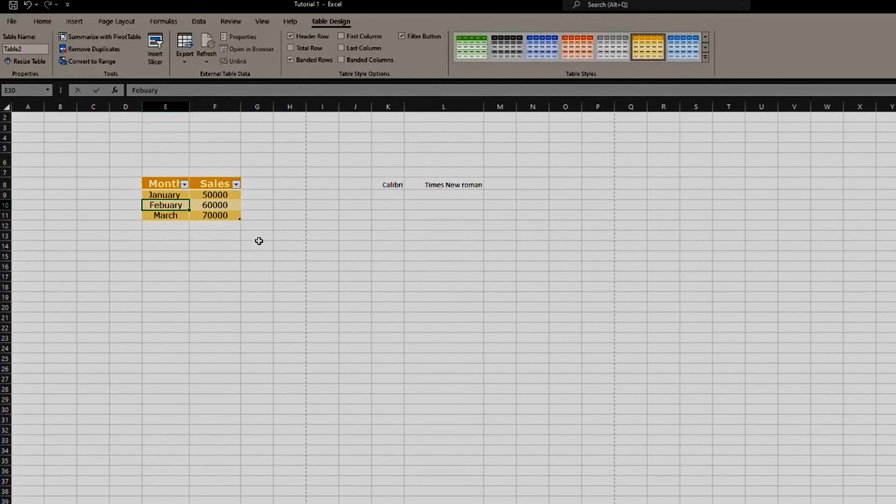
click(216, 244)
drag(217, 184, 177, 214)
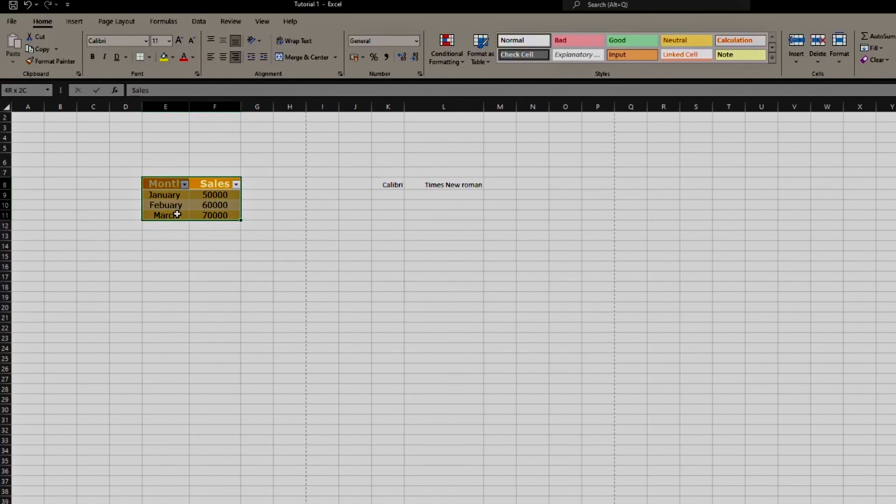
click(357, 224)
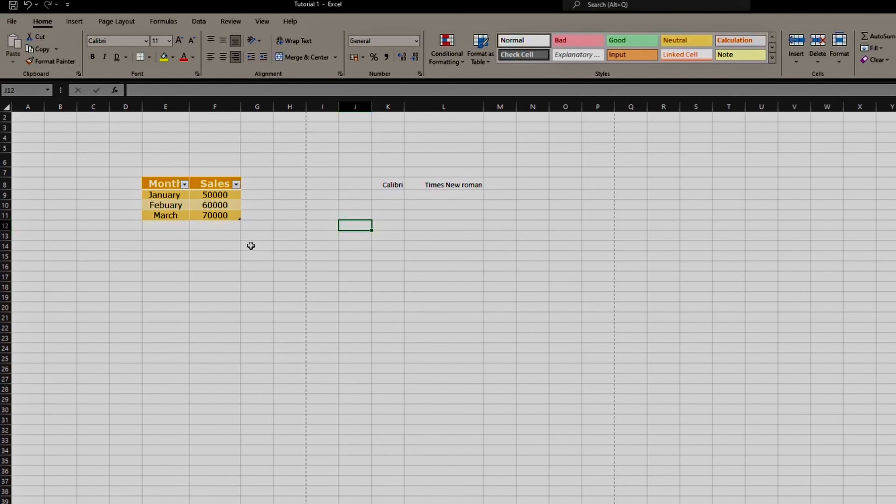
Enter the sample text qwerty in cell I11, outside the Month and Sales table.
click(316, 217)
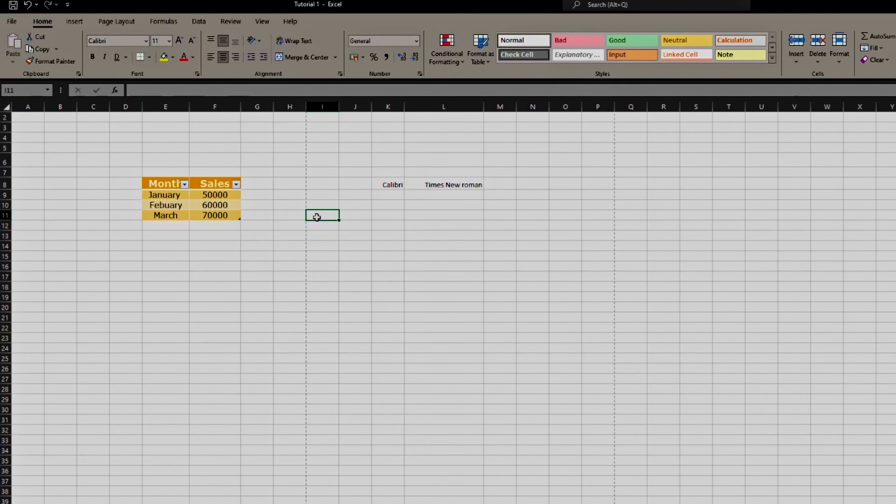
text(qwerty)
key(Return)
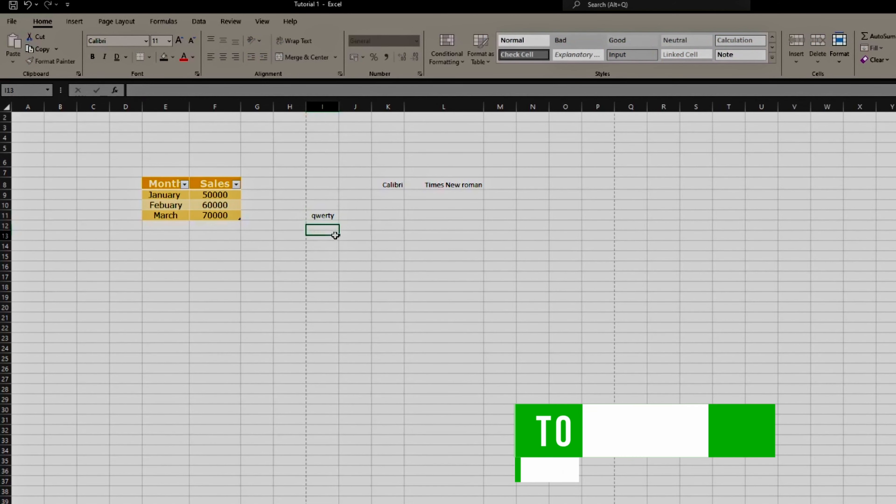
Restyle the Month and Sales table with the gold style in the fourth row of the Medium table styles.
click(211, 205)
click(170, 198)
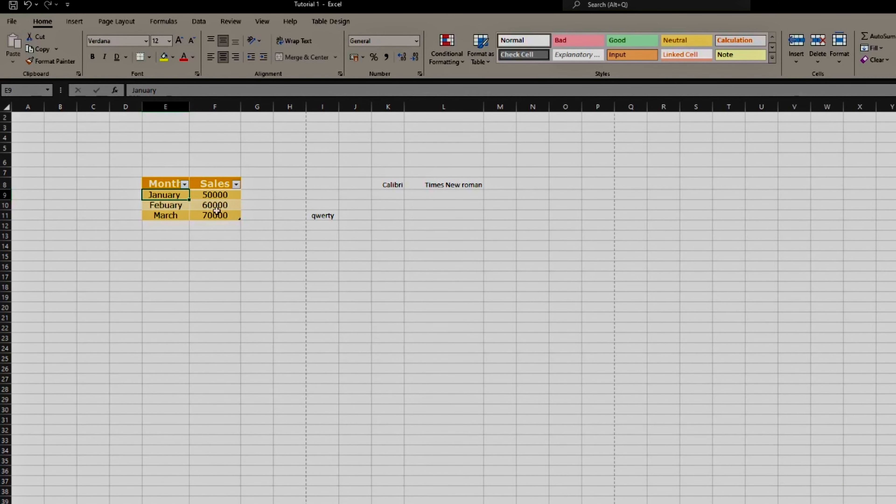
click(160, 183)
drag(161, 183, 229, 214)
click(319, 21)
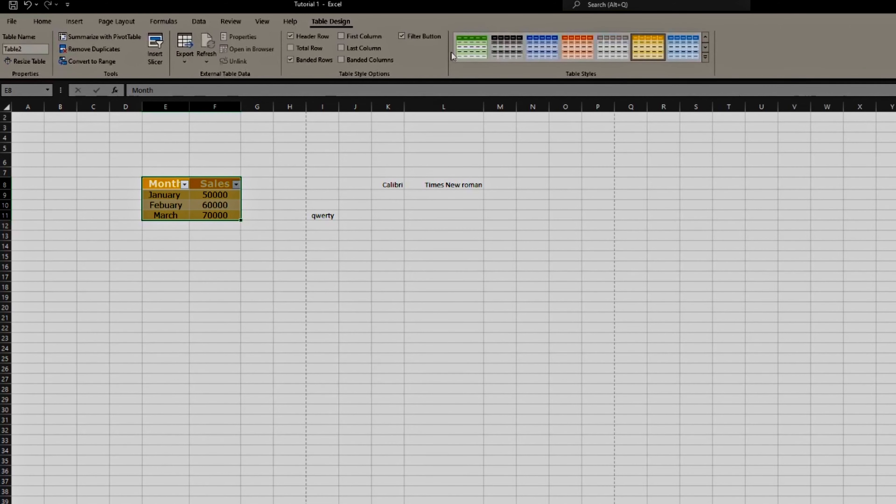
click(704, 57)
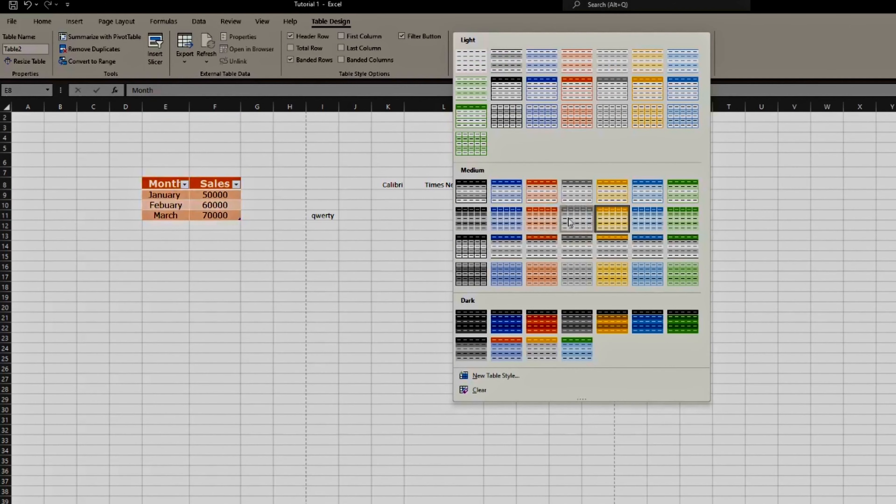
click(608, 270)
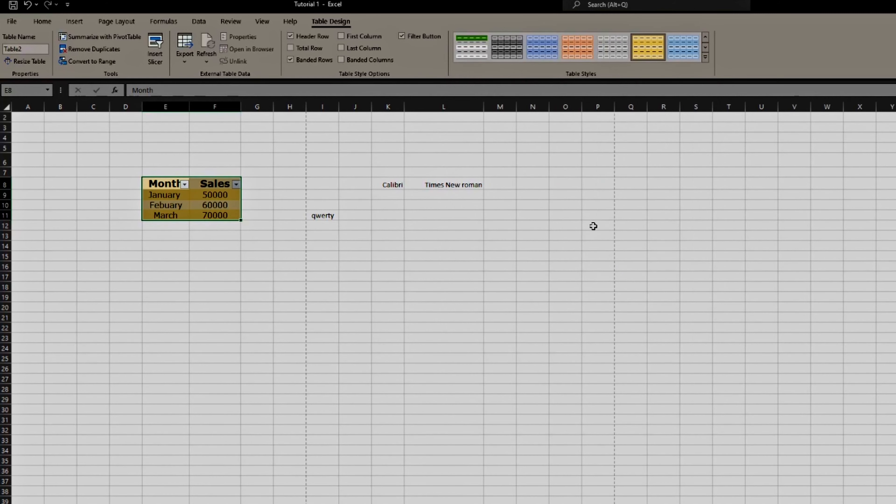
Apply the gold style in the first row of the Medium table styles to the Month and Sales table.
drag(163, 187, 207, 211)
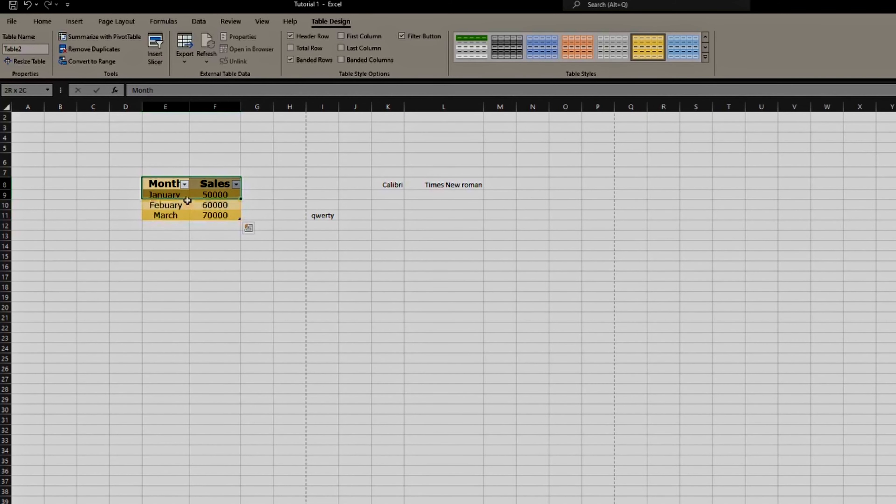
click(705, 57)
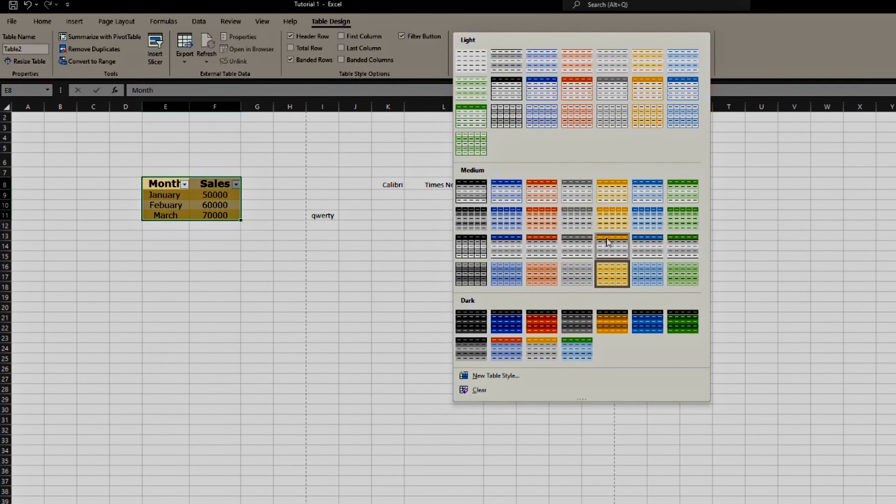
click(614, 192)
click(260, 286)
click(155, 255)
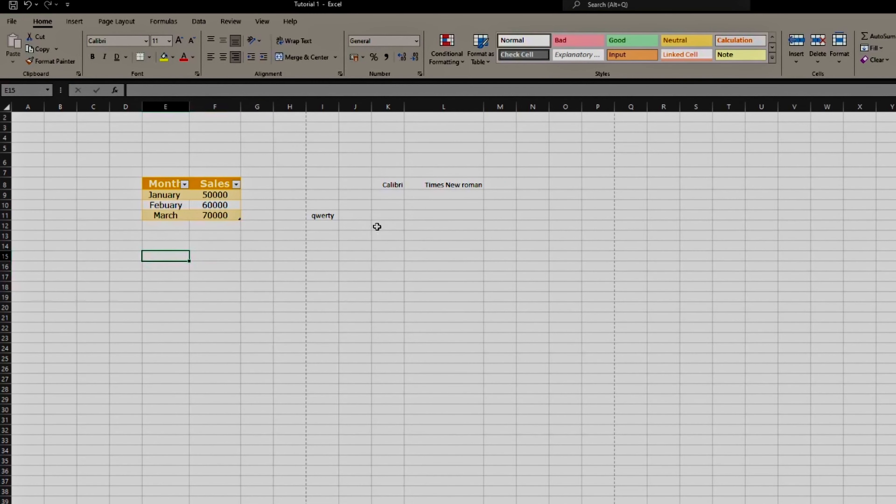
click(364, 237)
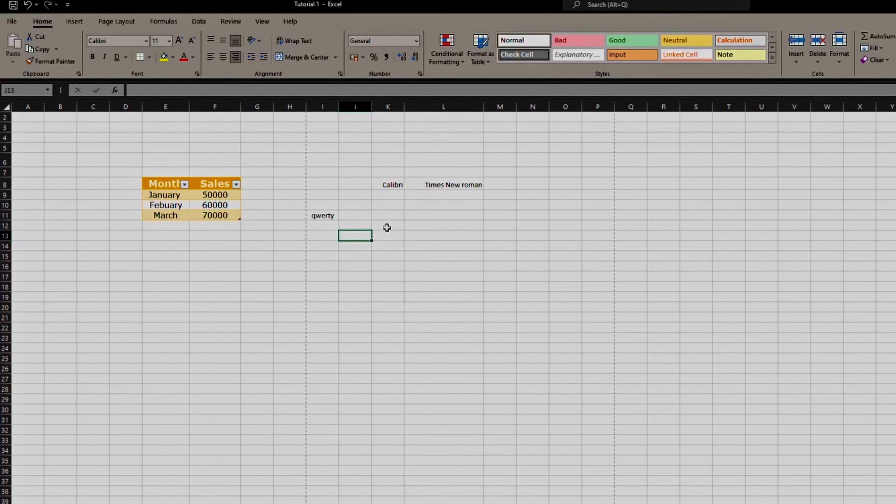
click(388, 279)
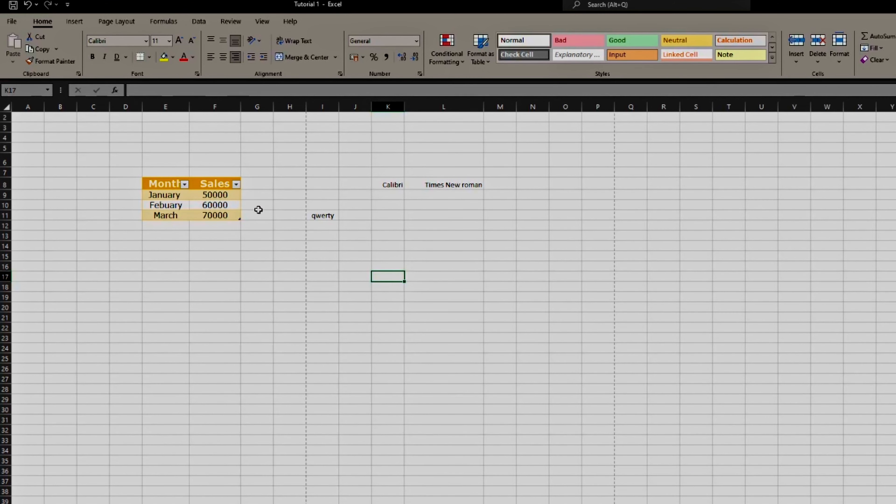
Add a Total Row to the Month and Sales table.
click(221, 193)
drag(160, 186, 194, 220)
click(222, 204)
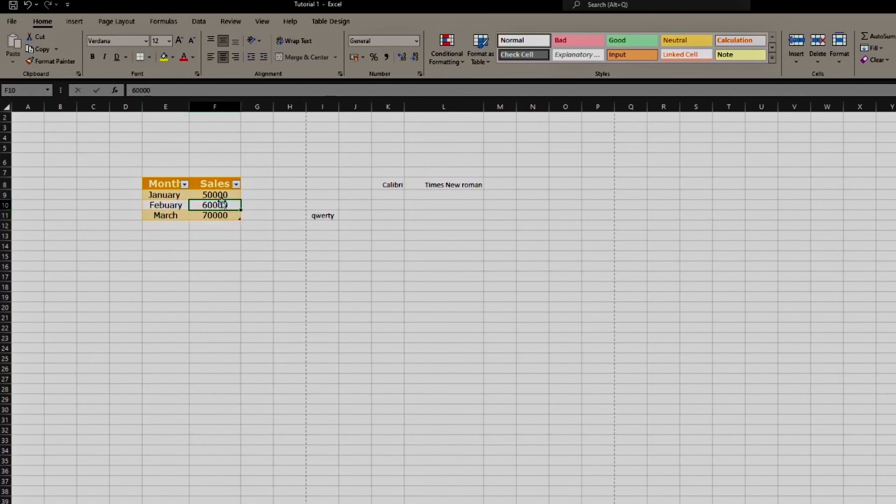
drag(149, 183, 230, 214)
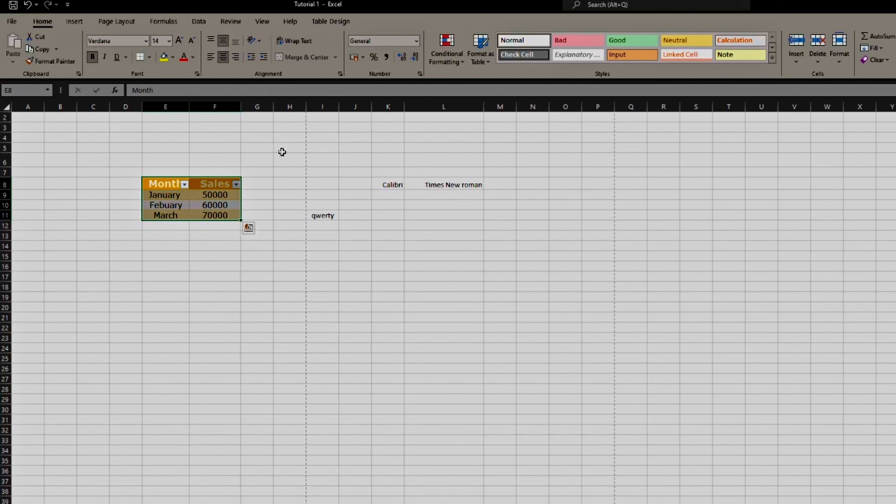
click(74, 25)
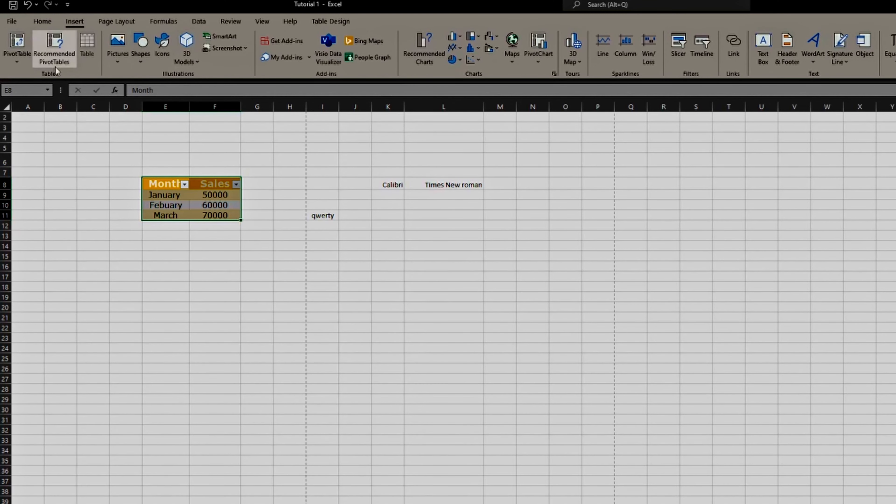
click(331, 21)
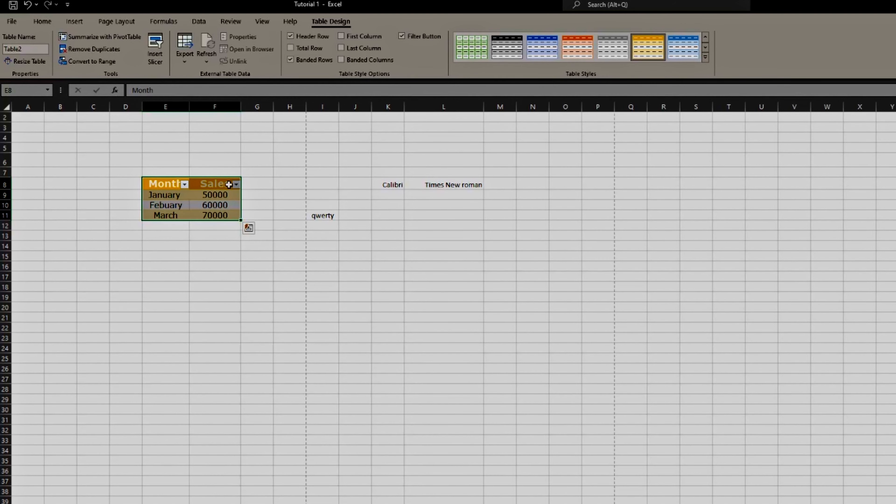
click(290, 48)
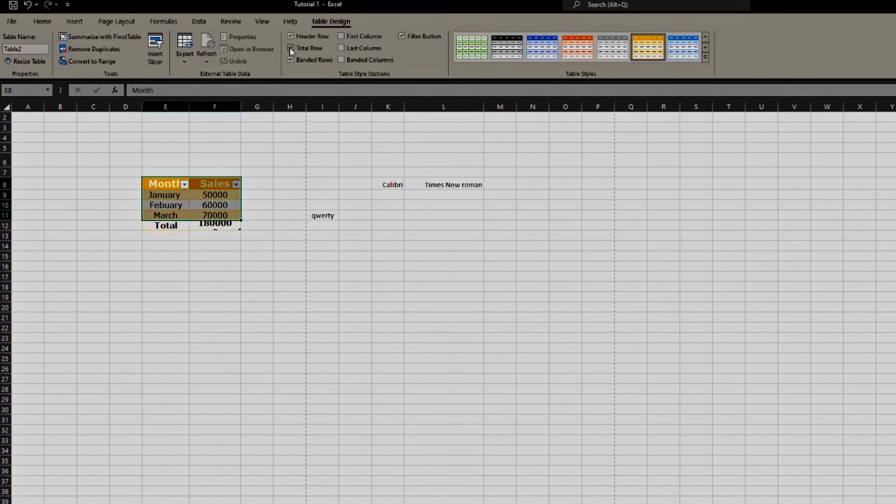
click(282, 256)
Turn the Total Row of the Month and Sales table off and back on.
drag(165, 186, 217, 225)
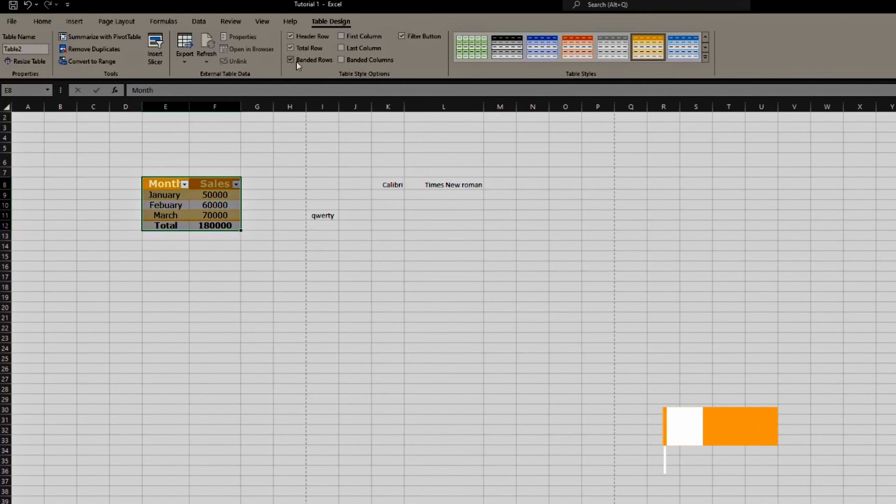
click(291, 47)
click(291, 48)
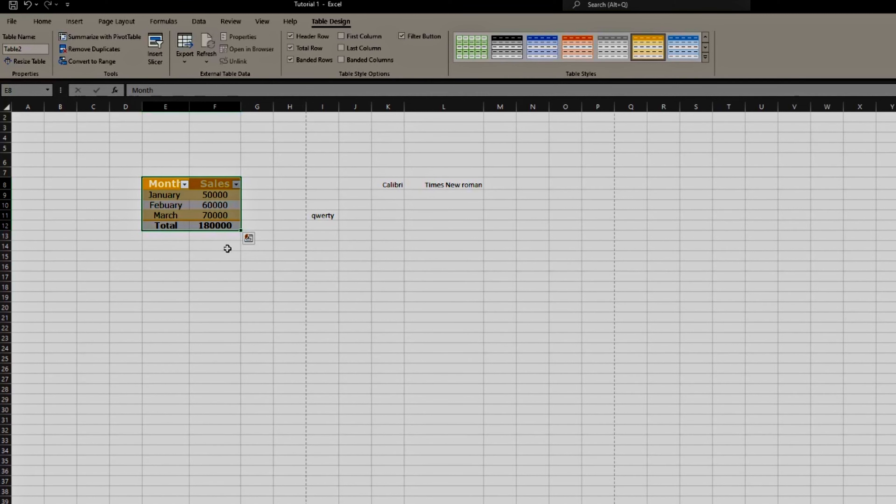
click(224, 249)
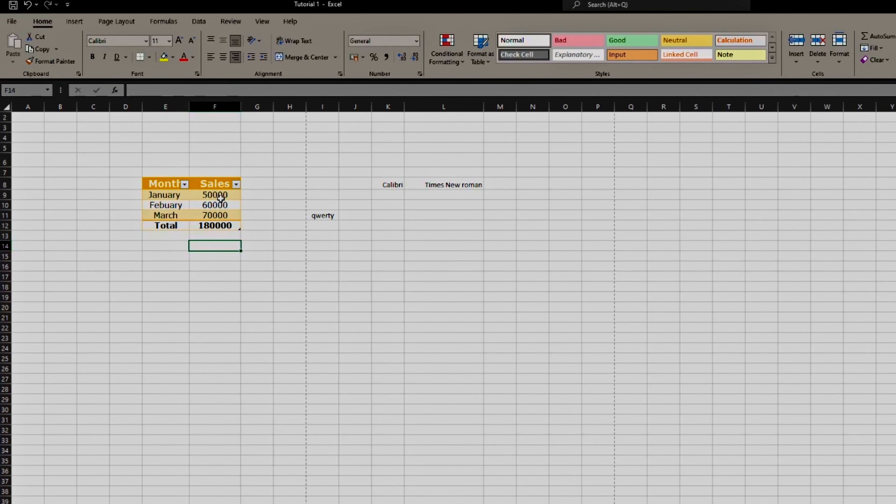
drag(225, 195, 223, 226)
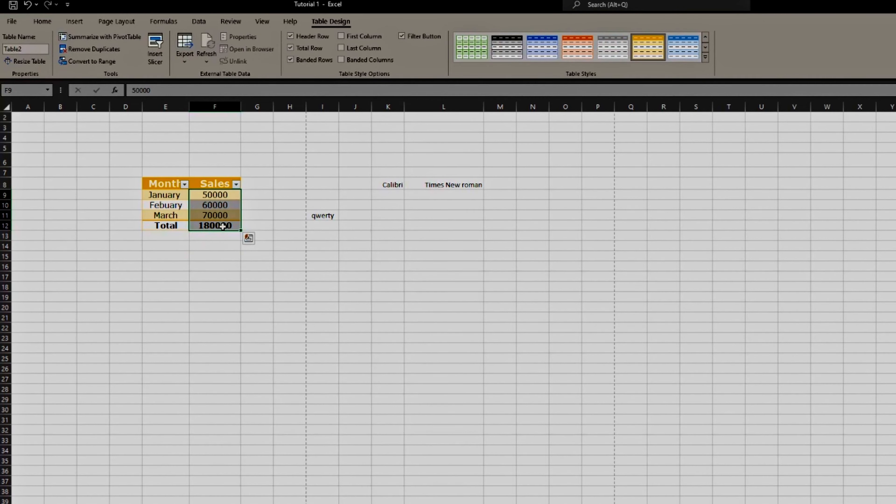
click(219, 260)
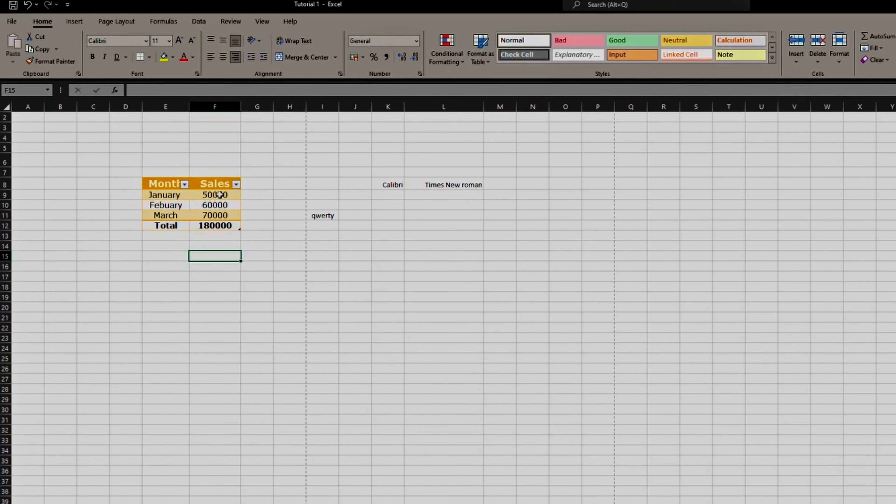
drag(221, 194, 218, 225)
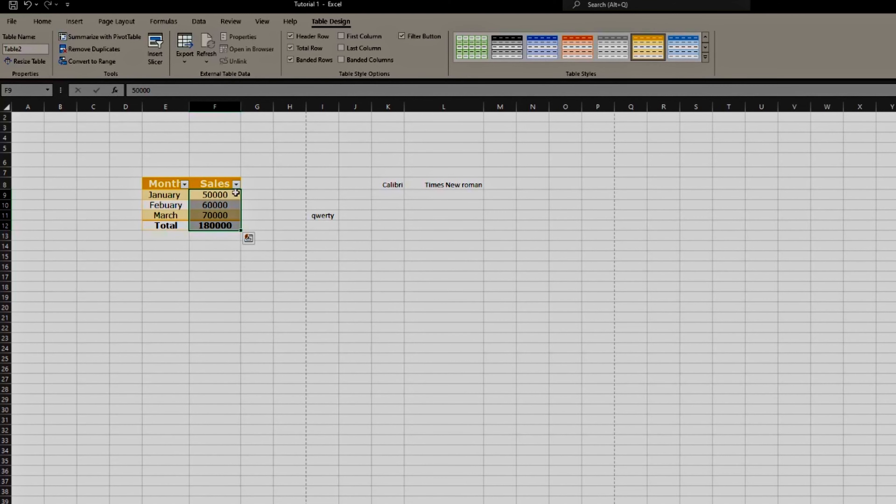
click(254, 219)
drag(201, 195, 211, 217)
click(209, 195)
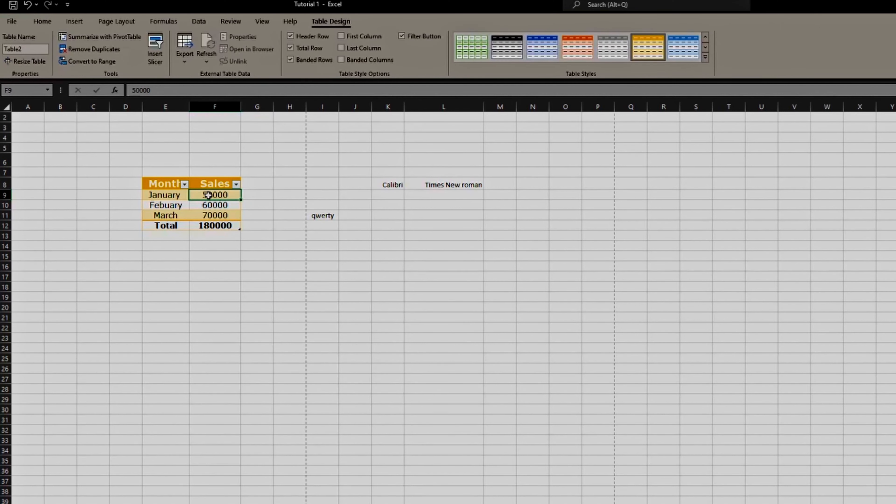
Format the Sales amounts and their total in F9:F12 as Currency.
click(42, 21)
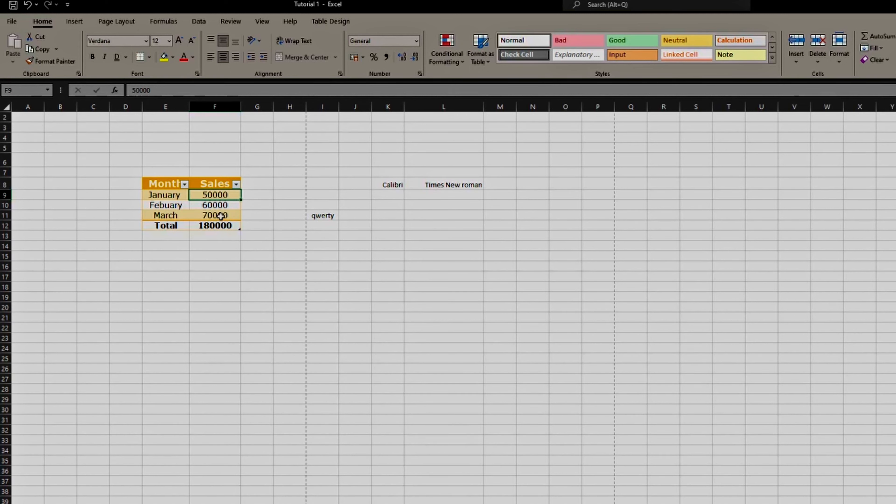
click(219, 206)
drag(219, 194, 216, 226)
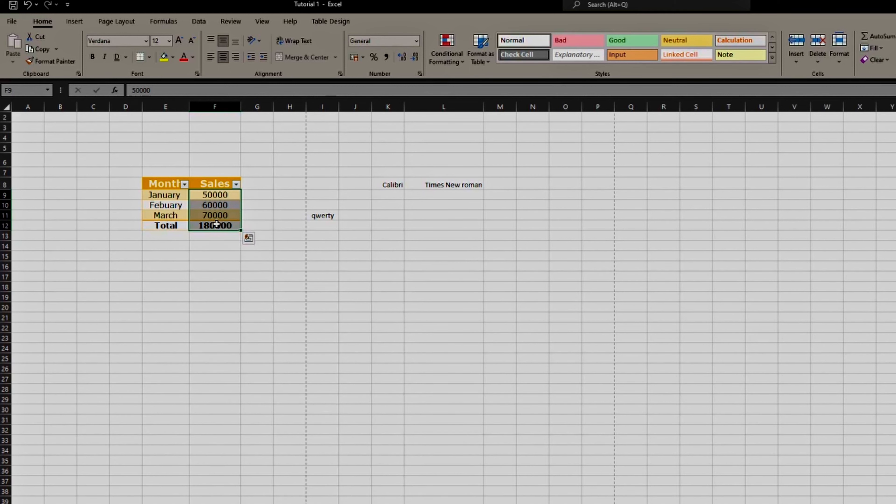
click(415, 41)
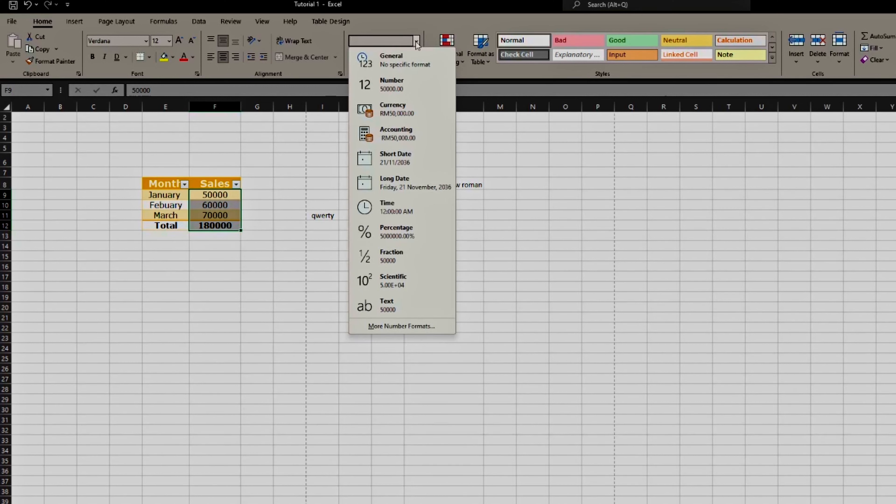
click(397, 110)
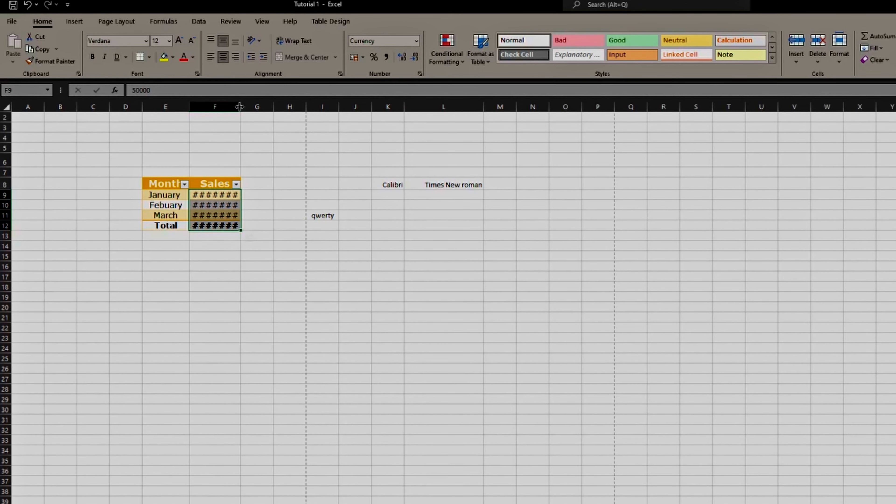
Widen the Sales column F and the Month column E so the currency amounts and the Month header fit.
drag(240, 106, 260, 108)
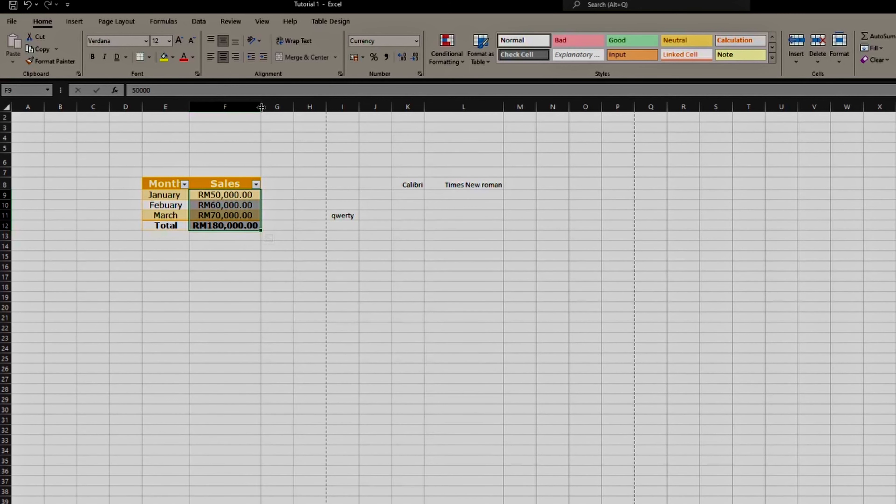
mouse_move(261, 106)
mouse_down()
mouse_move(225, 106)
mouse_move(268, 102)
mouse_up()
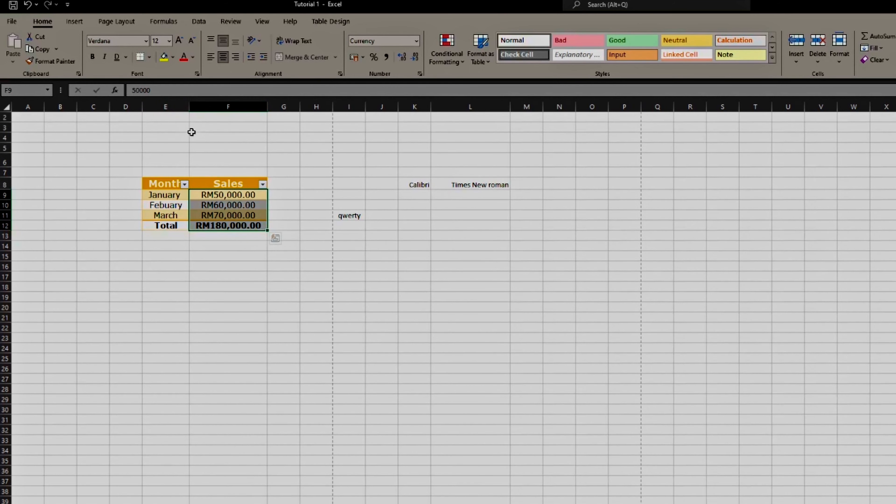
drag(189, 106, 200, 107)
click(247, 265)
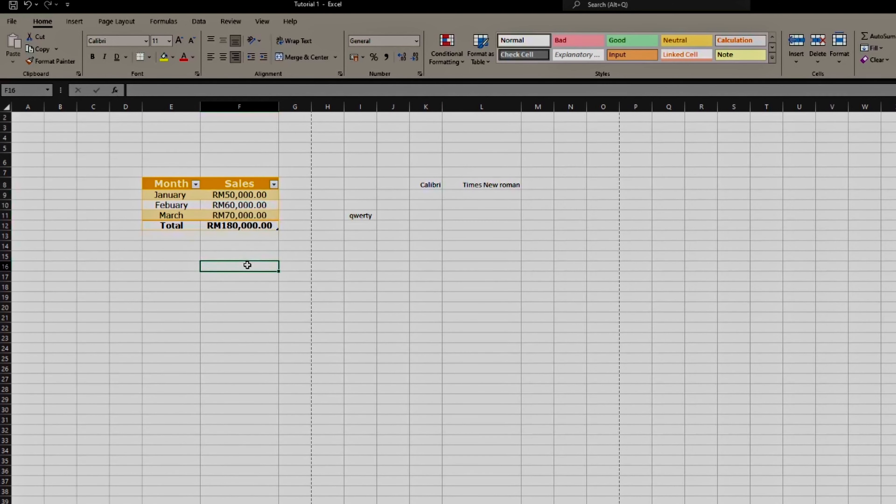
Examine the currency symbol choices in the detailed number format settings for the Sales amounts in F9:F12, keeping RM.
drag(242, 191, 242, 221)
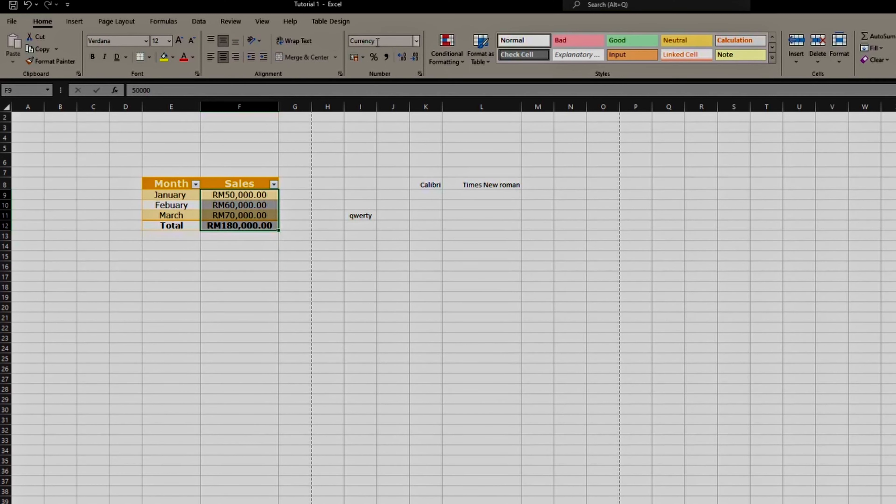
click(295, 236)
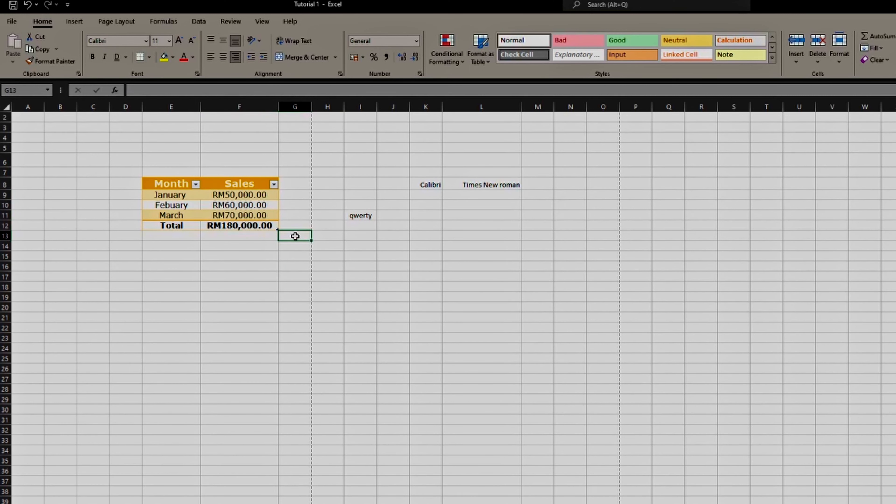
click(241, 194)
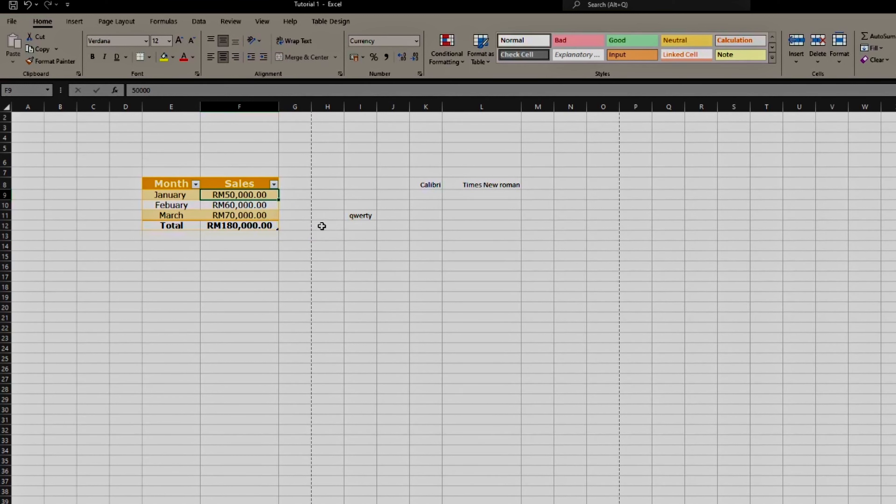
drag(240, 194, 242, 230)
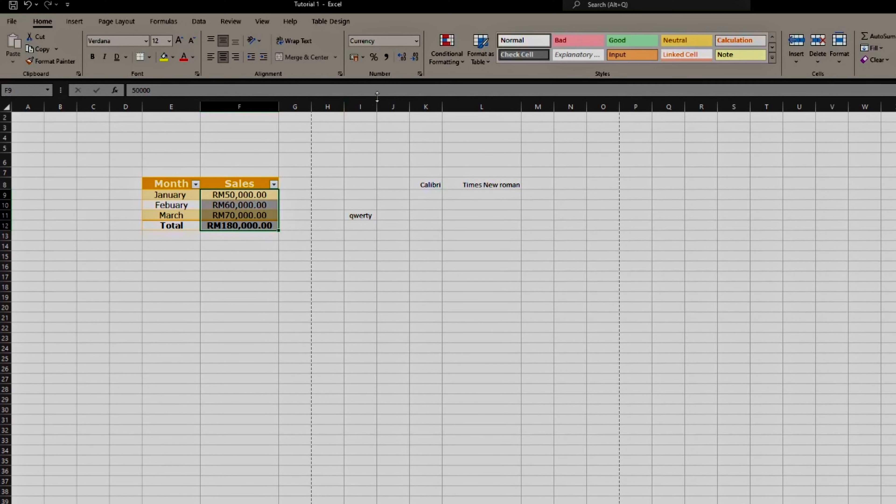
click(416, 42)
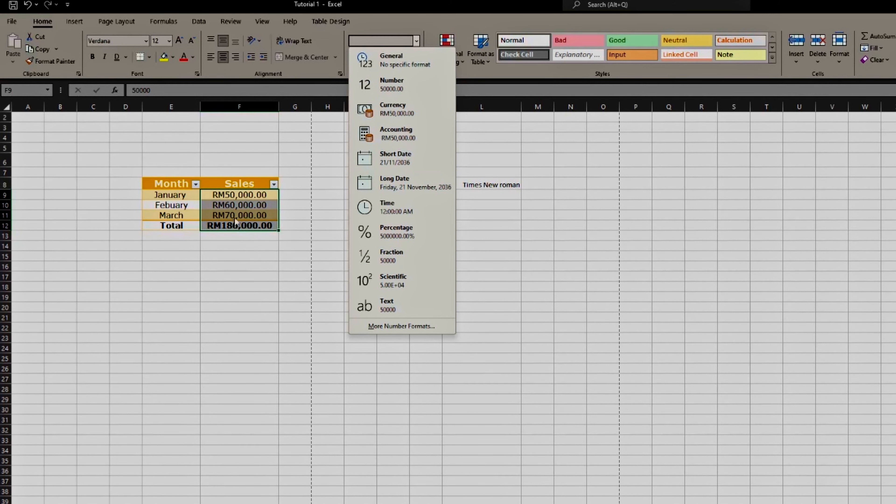
click(388, 326)
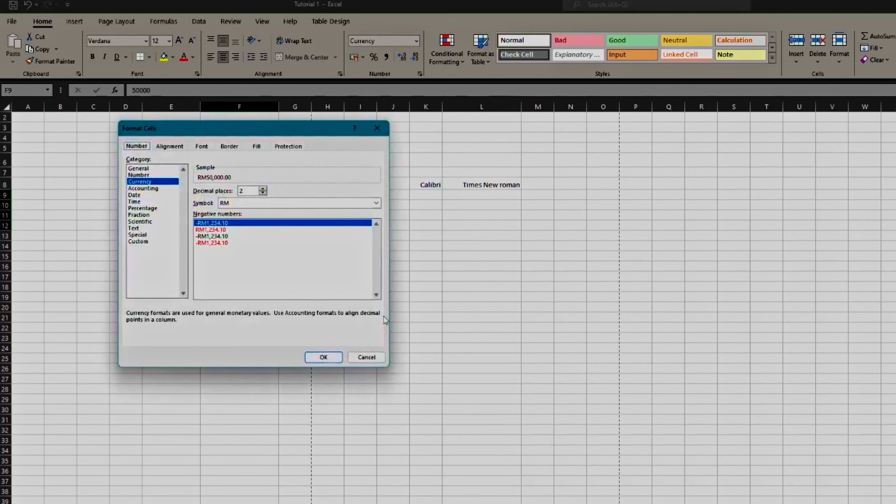
drag(289, 137, 551, 146)
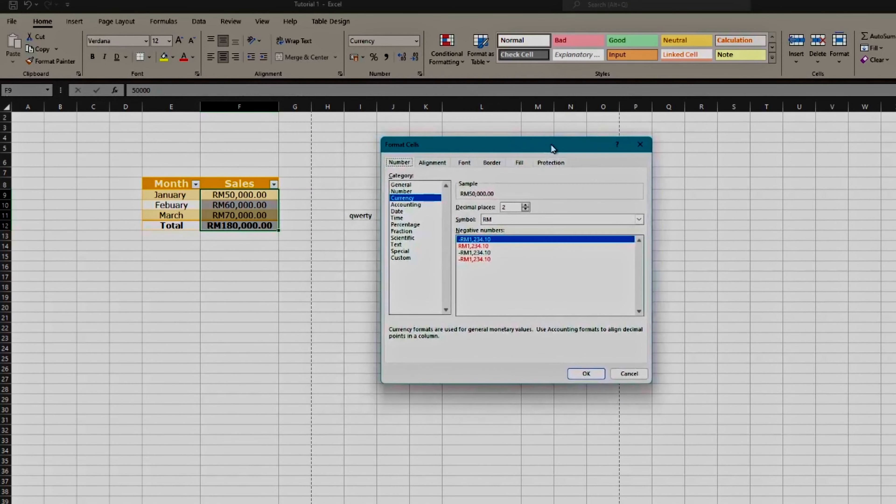
click(511, 220)
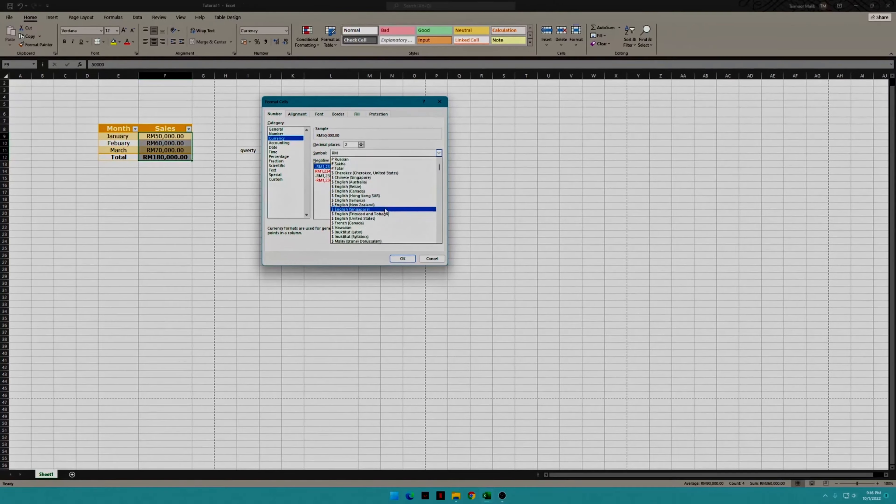
scroll(386, 211, up, 4)
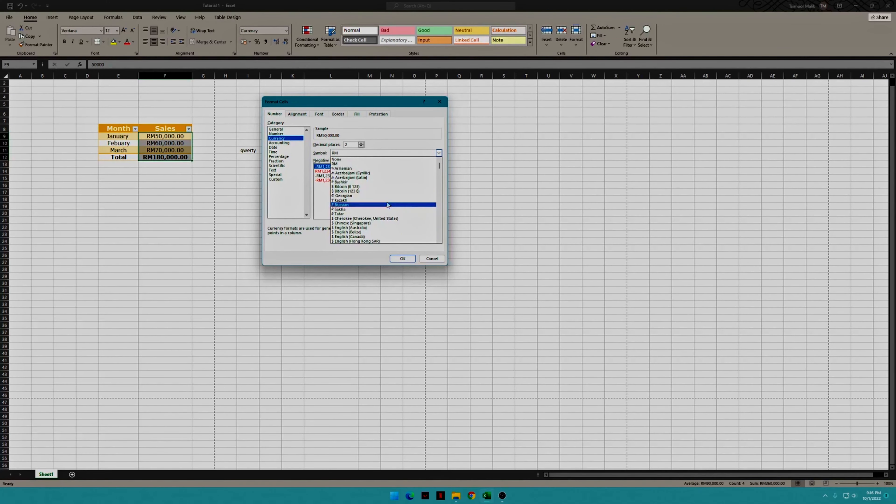
mouse_move(440, 168)
mouse_down()
mouse_move(440, 227)
mouse_move(441, 161)
mouse_up()
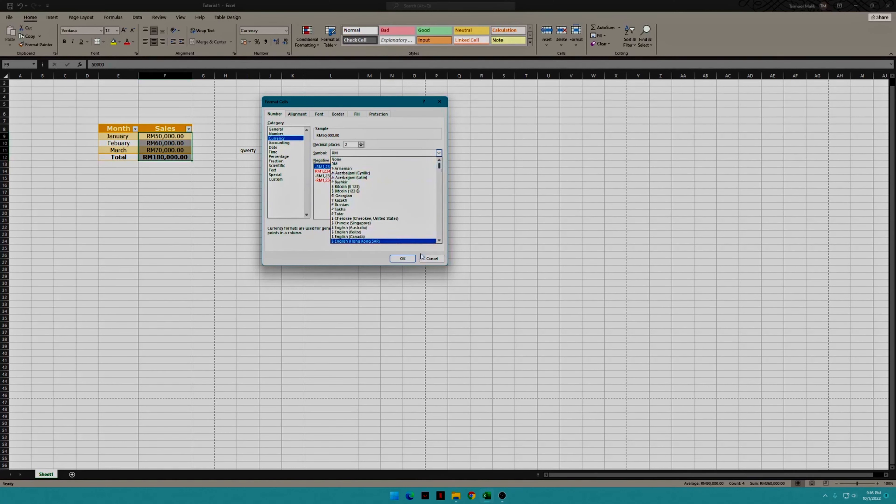
click(408, 259)
click(165, 183)
drag(169, 134, 117, 157)
drag(165, 129, 129, 158)
click(167, 177)
drag(183, 134, 108, 155)
click(134, 178)
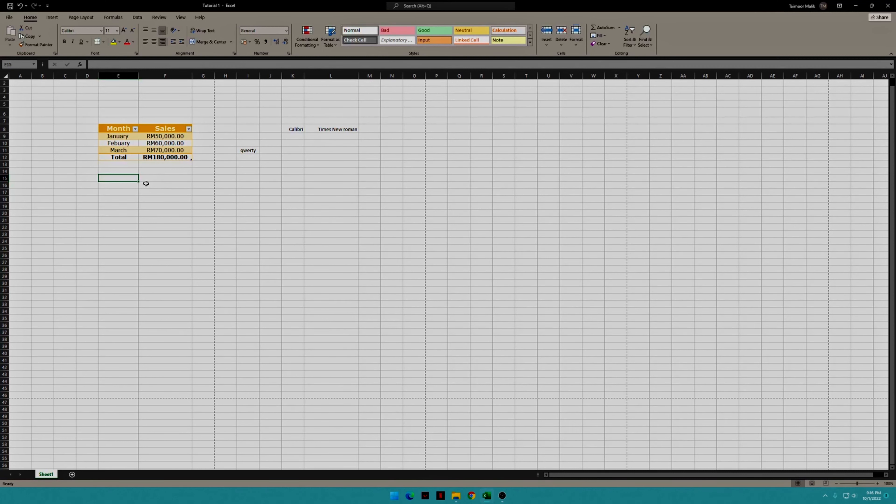
key(Up)
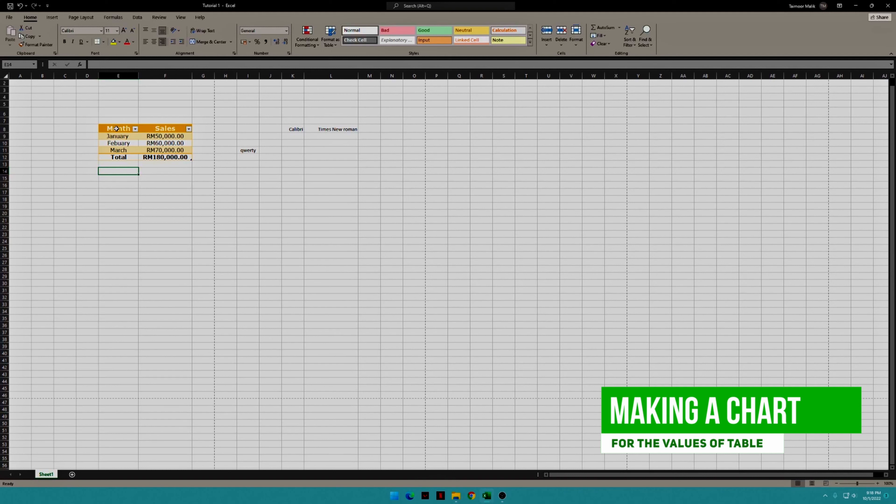
Compare the recommended charts for the Month and Sales data in E8:F11 and insert the Clustered Column chart.
drag(116, 128, 152, 150)
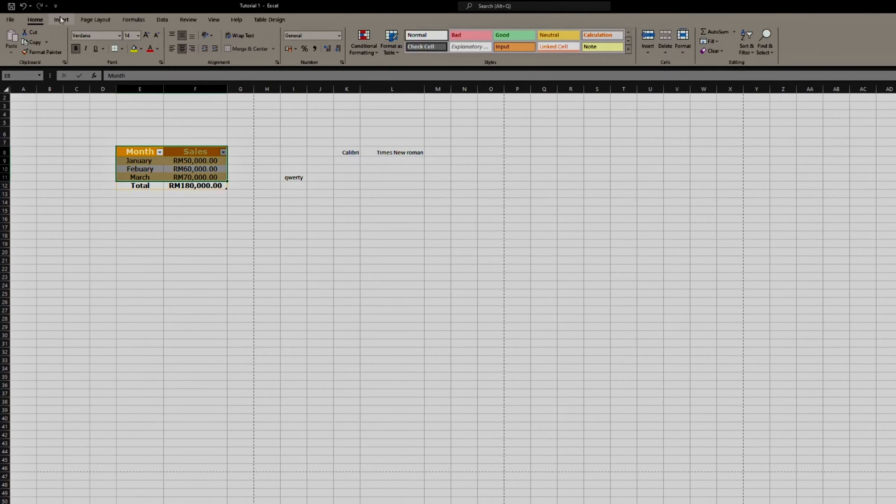
click(52, 17)
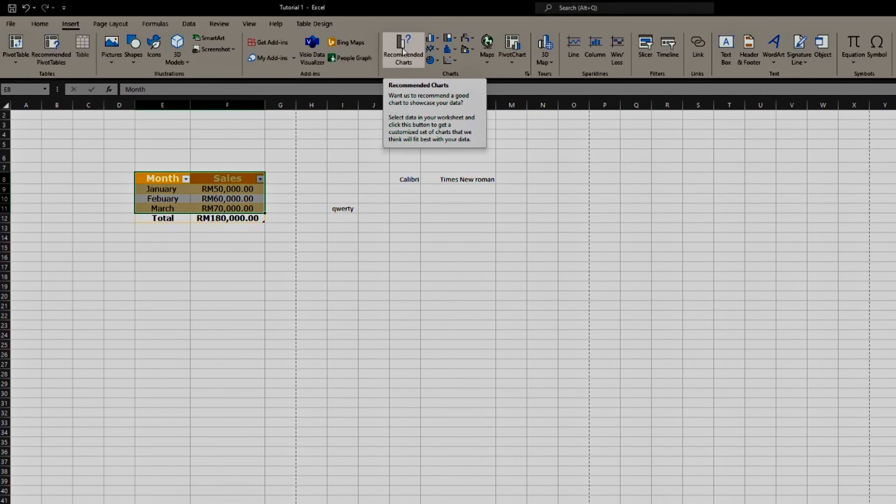
click(404, 53)
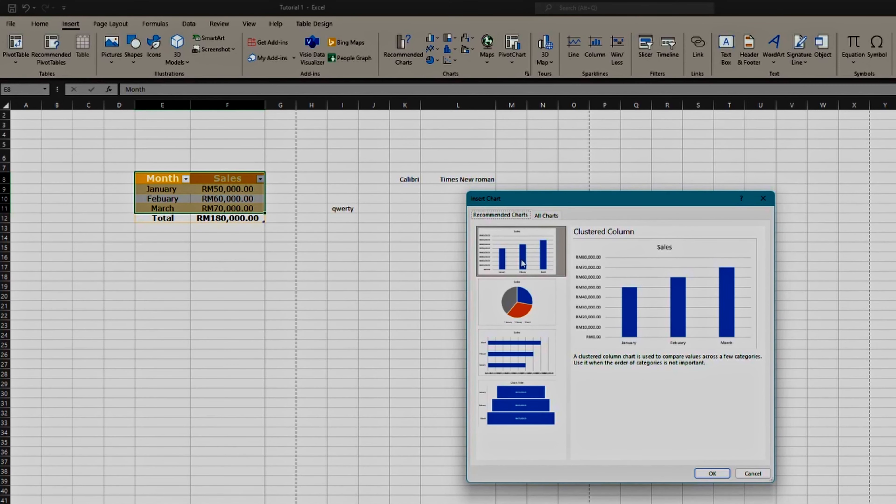
click(514, 319)
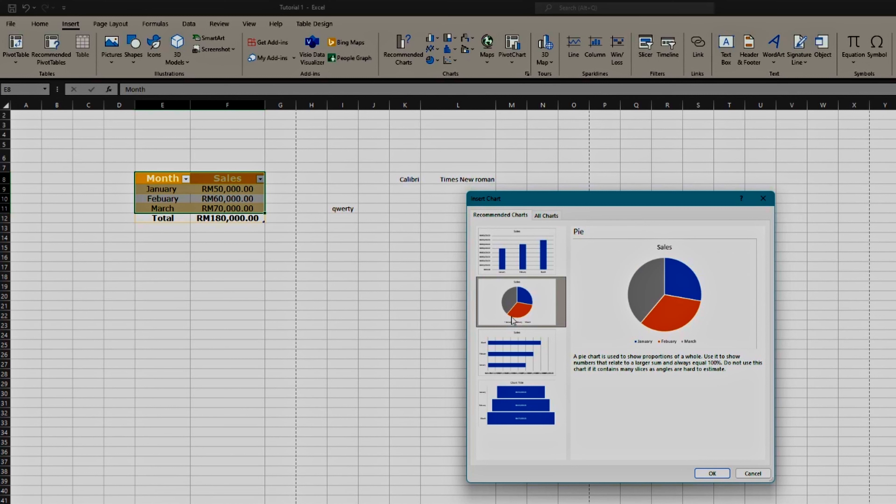
click(512, 359)
click(518, 409)
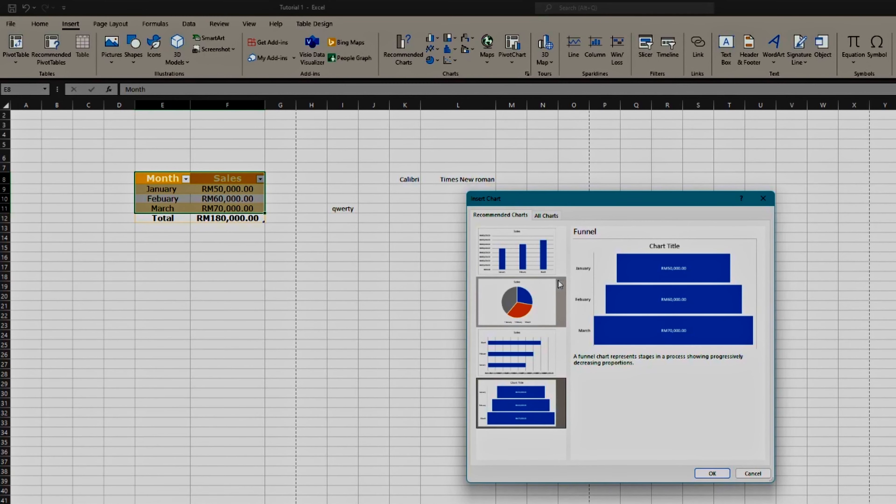
click(557, 272)
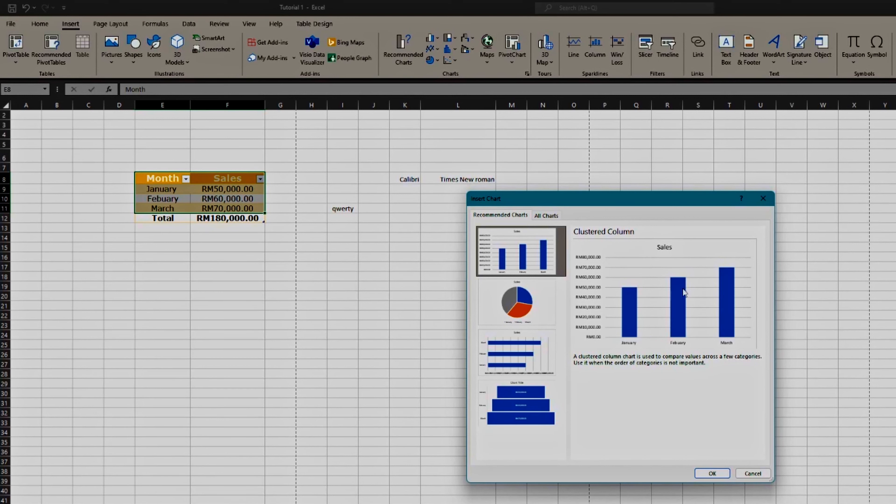
click(711, 473)
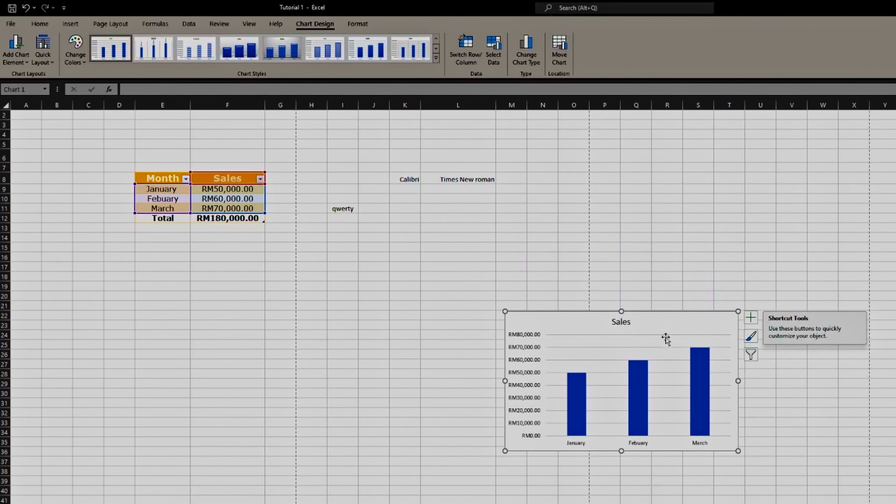
Move the Sales chart beside the table, starting at column H, and shorten it to span about rows 7 to 15.
drag(660, 317, 461, 151)
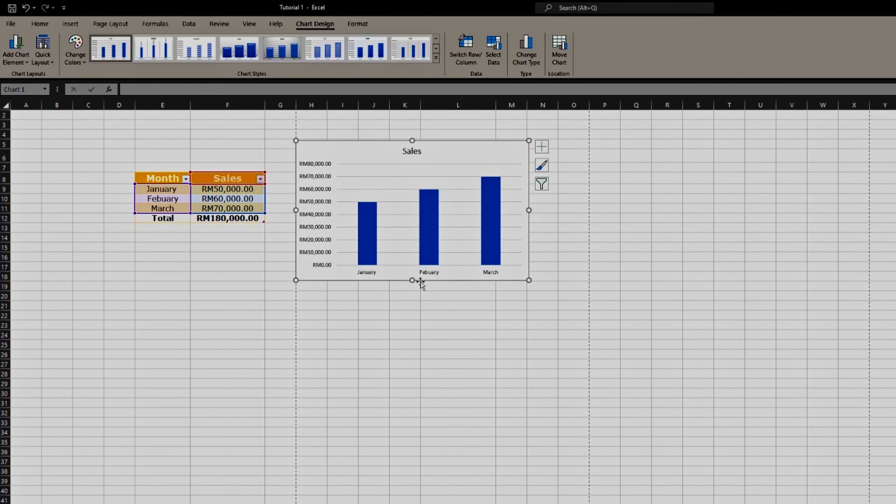
drag(411, 280, 411, 246)
drag(411, 140, 411, 168)
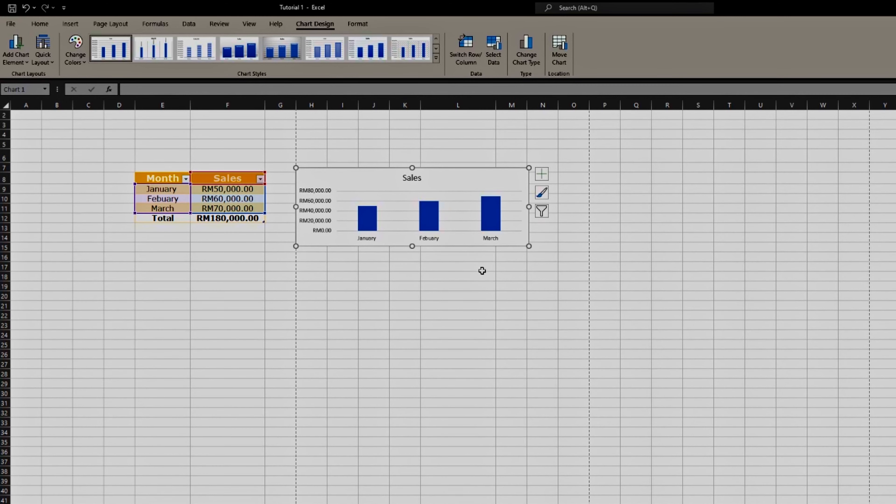
click(374, 277)
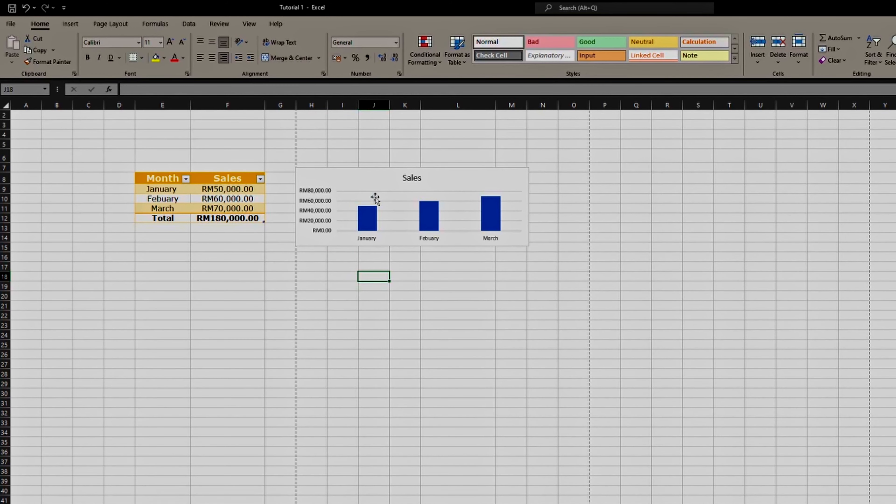
Apply the black-background chart style with blue columns to the Sales chart and nudge the chart slightly upward.
click(398, 207)
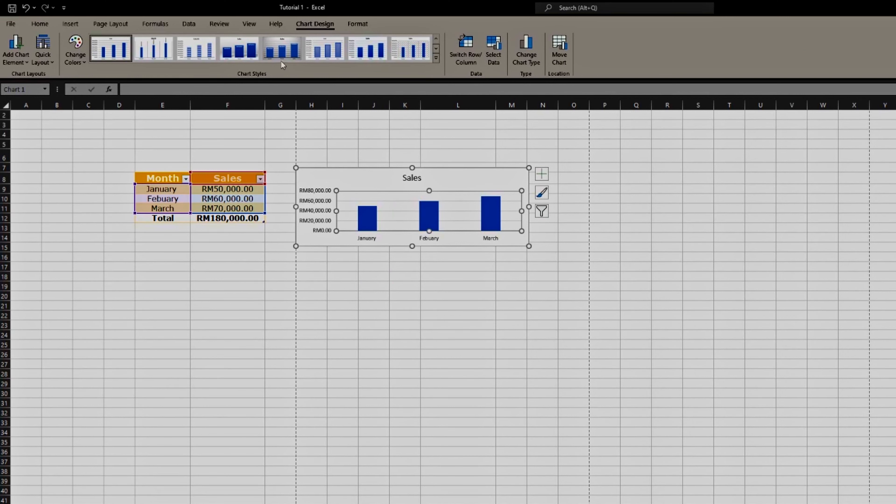
click(436, 57)
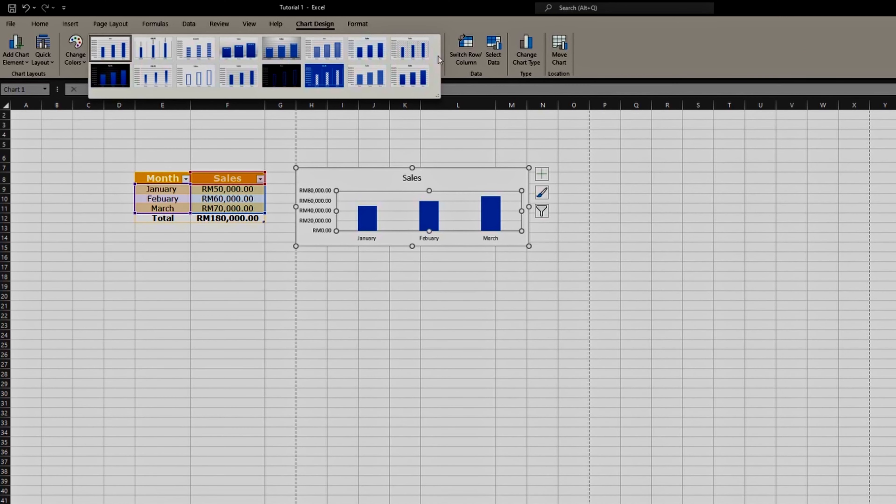
click(115, 73)
click(396, 324)
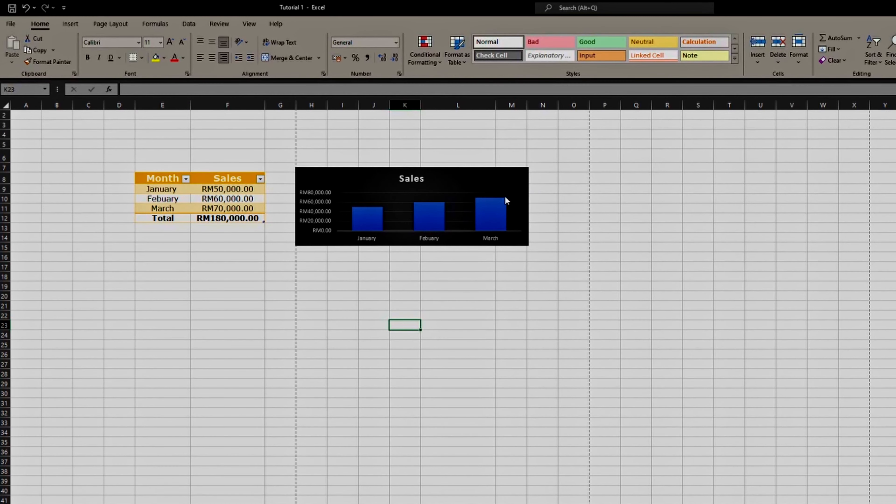
drag(454, 179, 451, 176)
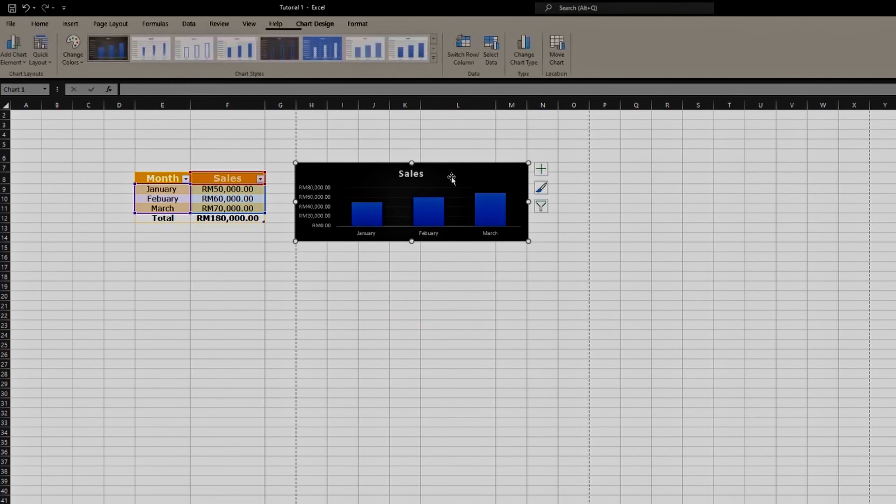
click(461, 273)
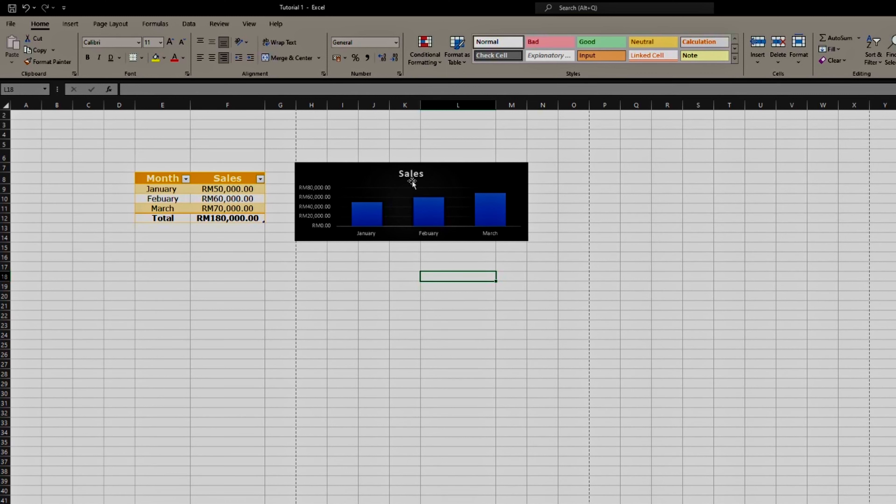
click(441, 174)
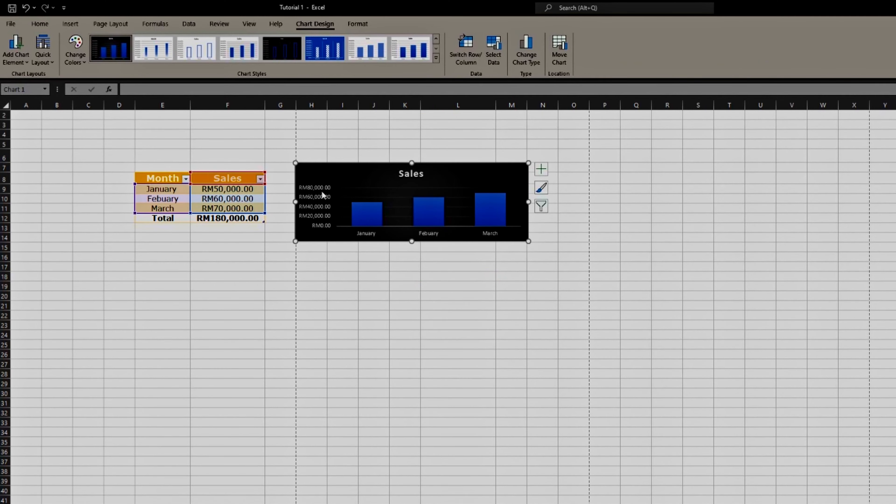
click(280, 265)
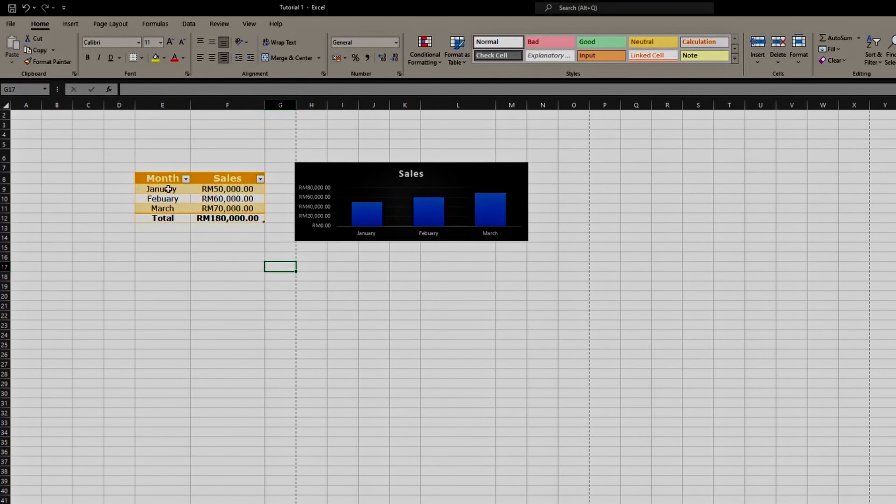
drag(154, 190, 247, 208)
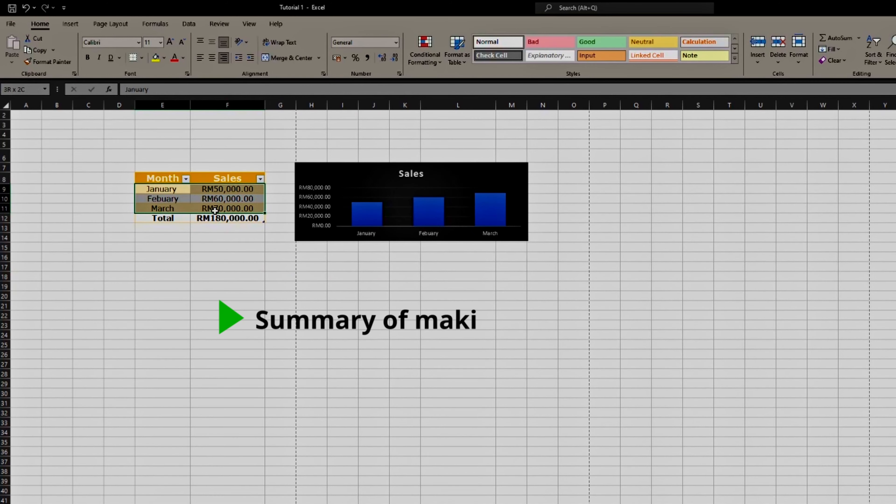
click(72, 25)
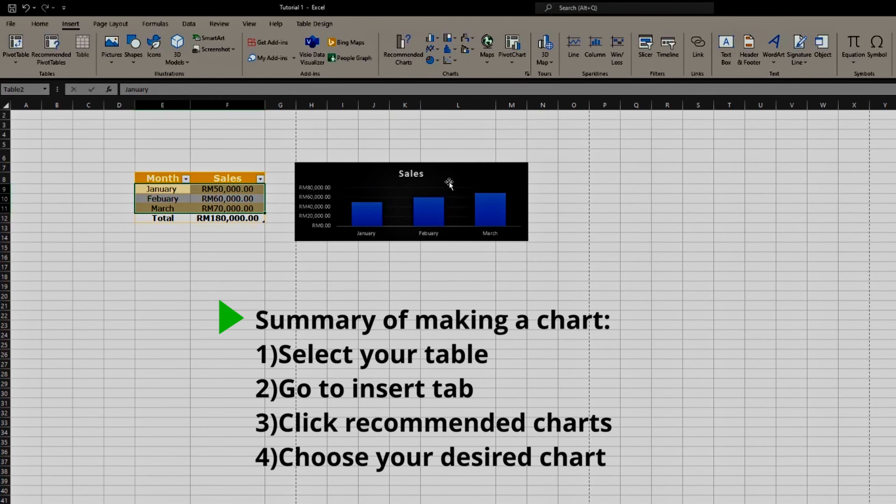
click(288, 294)
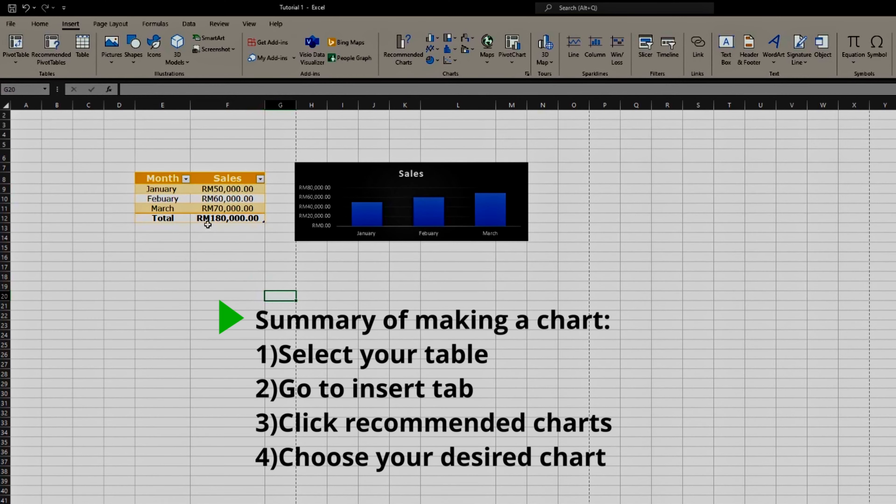
Insert a 3-D Clustered Column chart from E9:F11 and move it directly below the Sales chart, starting at column H.
click(363, 285)
drag(156, 191, 209, 211)
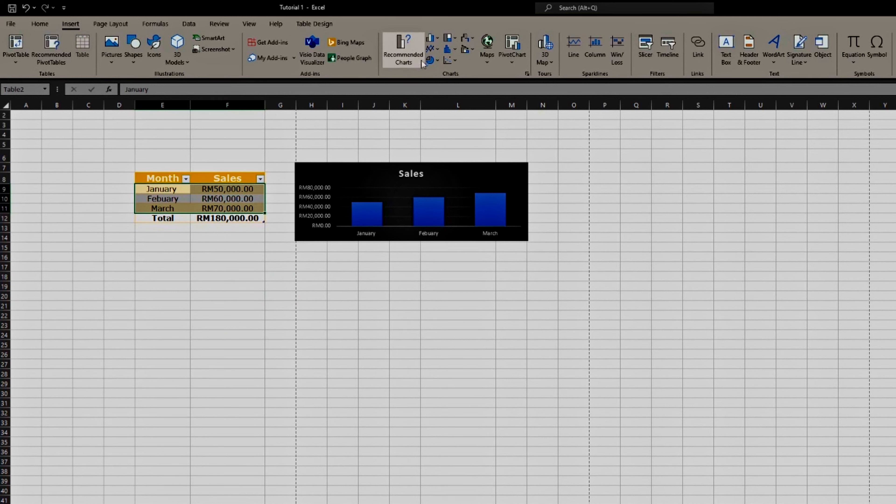
click(437, 39)
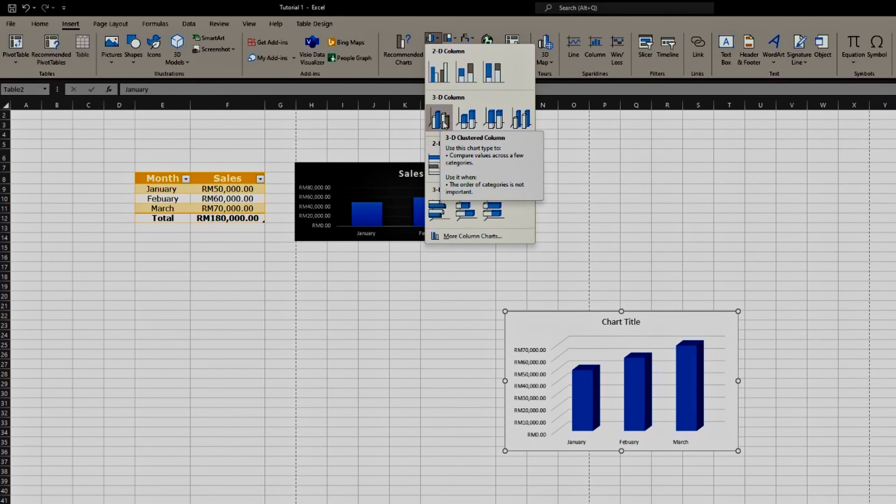
click(466, 118)
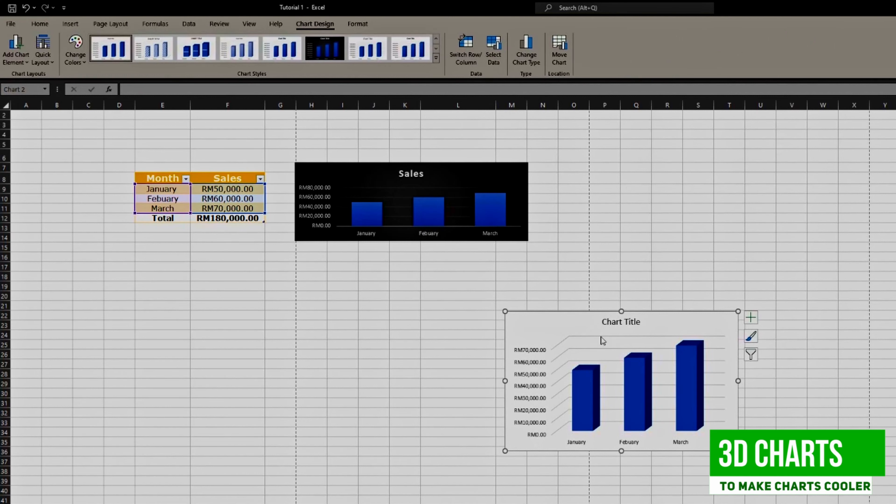
drag(671, 321, 463, 271)
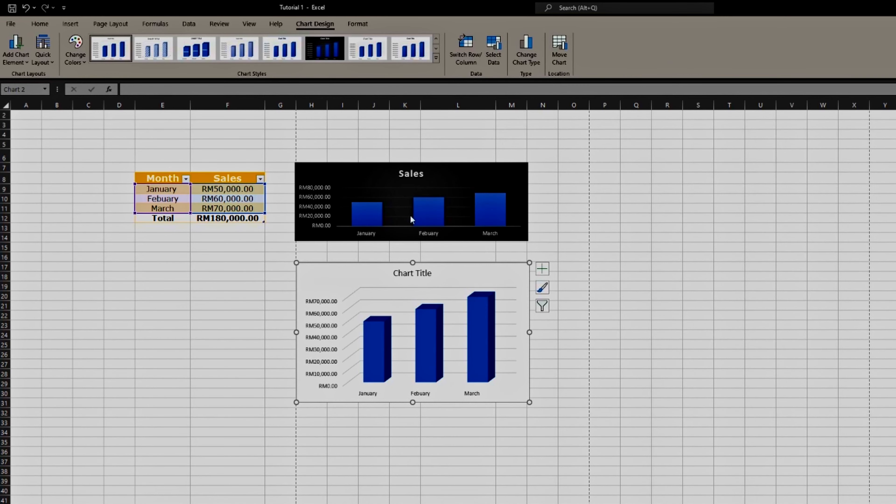
Apply the black-background chart style to the 3-D column chart and shorten it to span about rows 15 to 23.
click(435, 59)
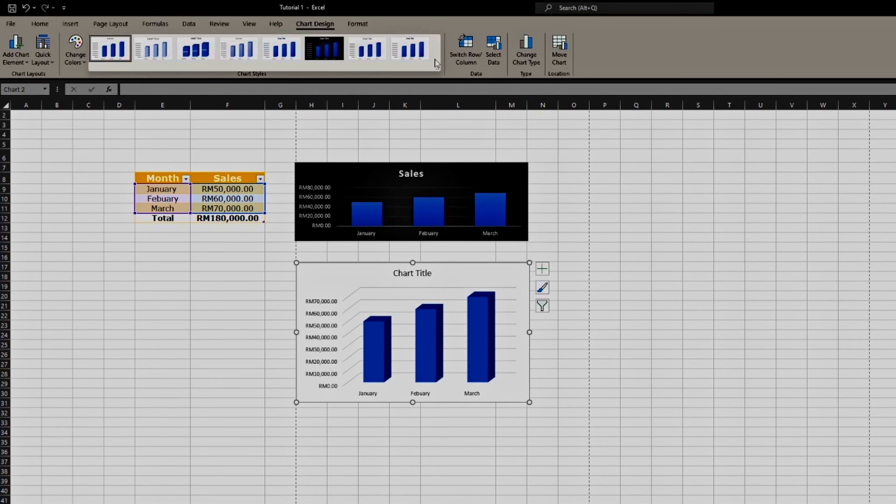
click(317, 51)
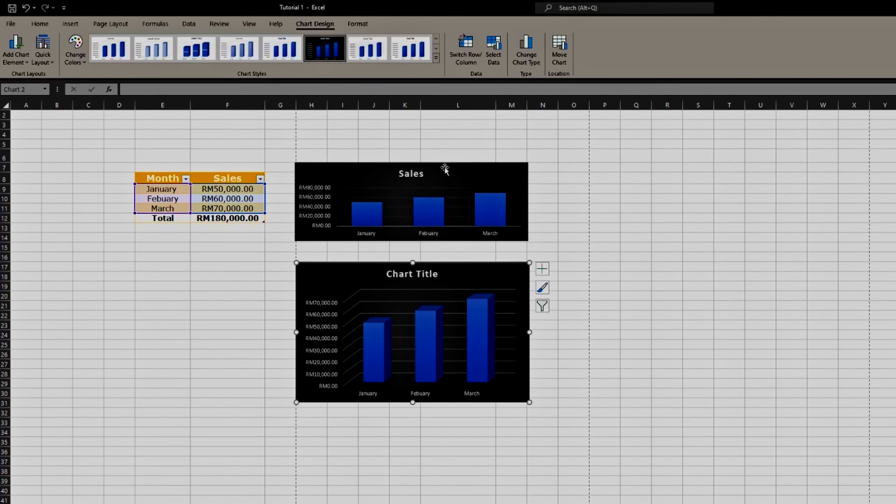
click(458, 175)
click(411, 383)
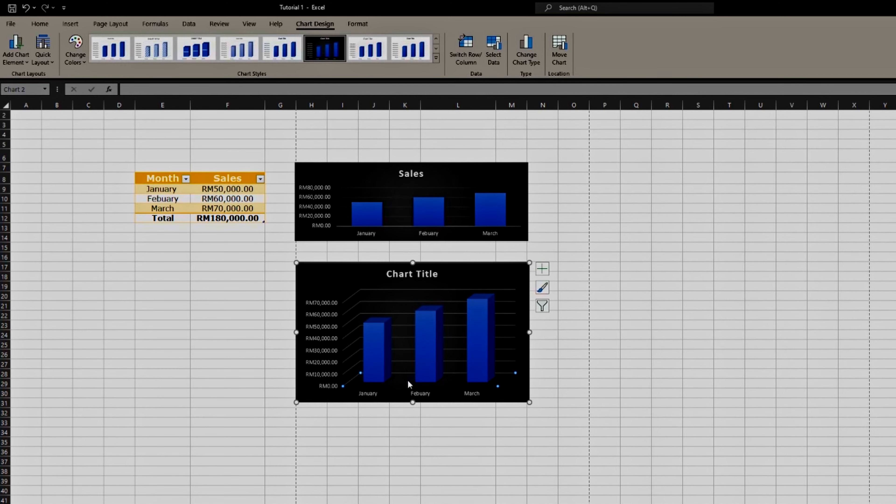
drag(413, 402, 420, 332)
drag(413, 262, 414, 249)
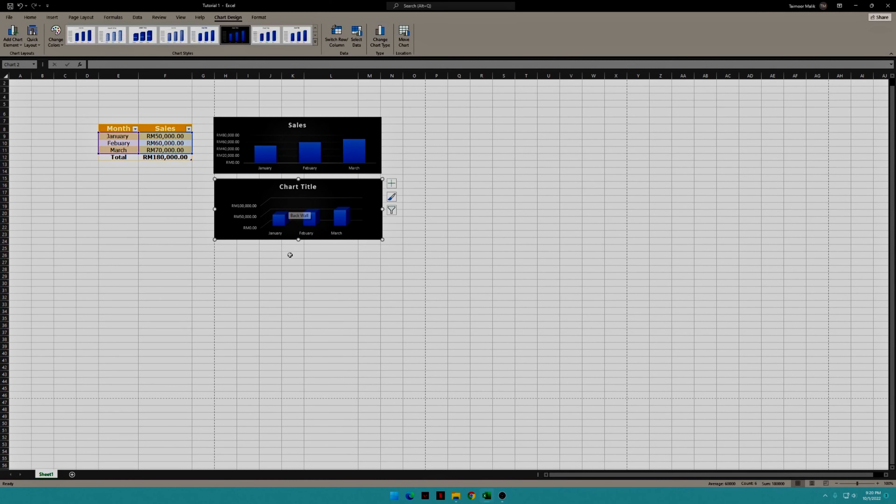
Move the Sales chart up to about rows 3 to 10 and the 3-D column chart up to start at row 12.
click(288, 137)
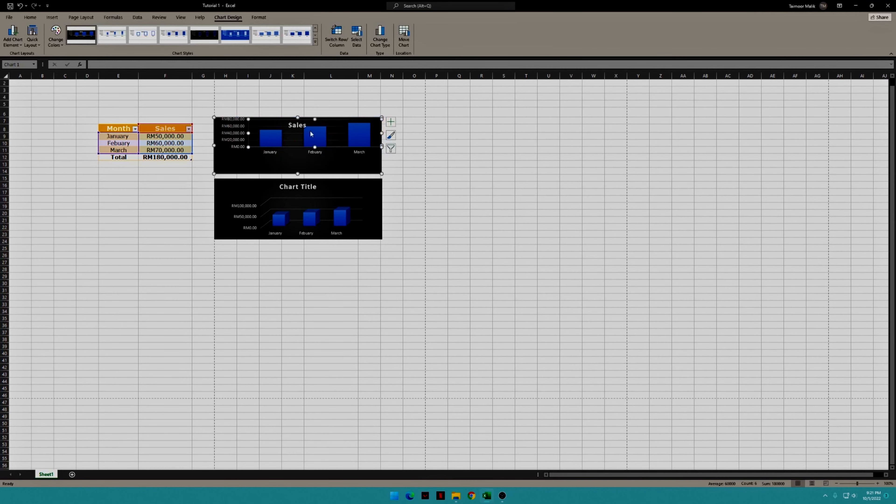
drag(336, 125, 336, 98)
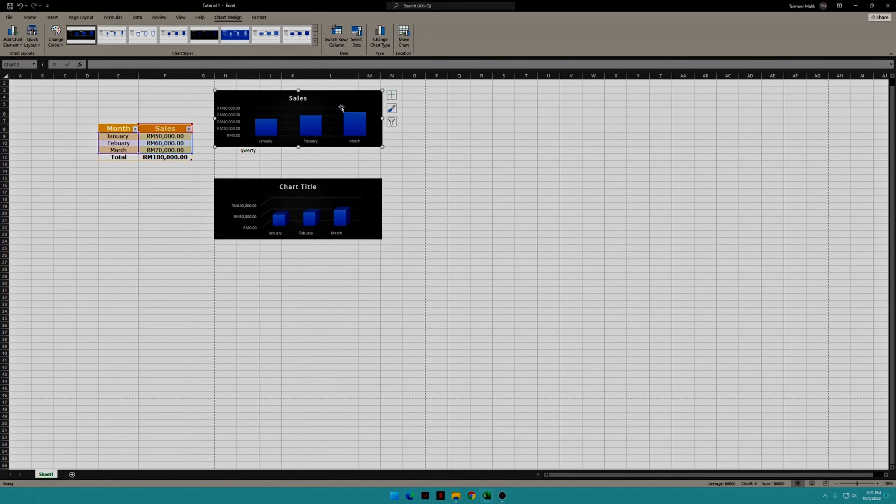
drag(333, 187, 333, 159)
click(439, 151)
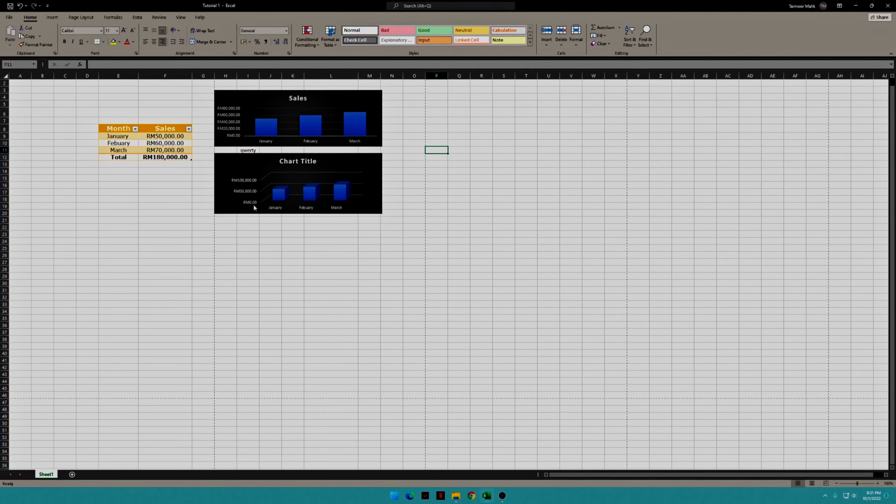
Try several light chart styles on the 3-D column chart and return it to the black-background Style 6.
click(326, 171)
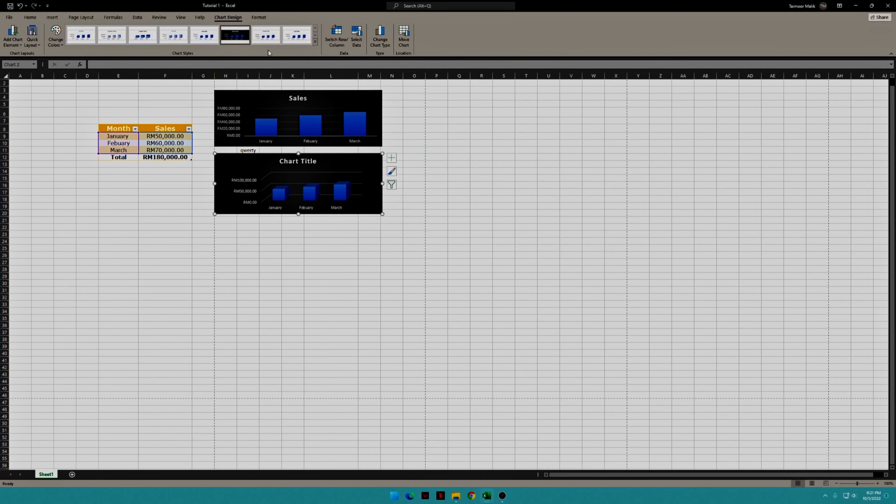
click(315, 43)
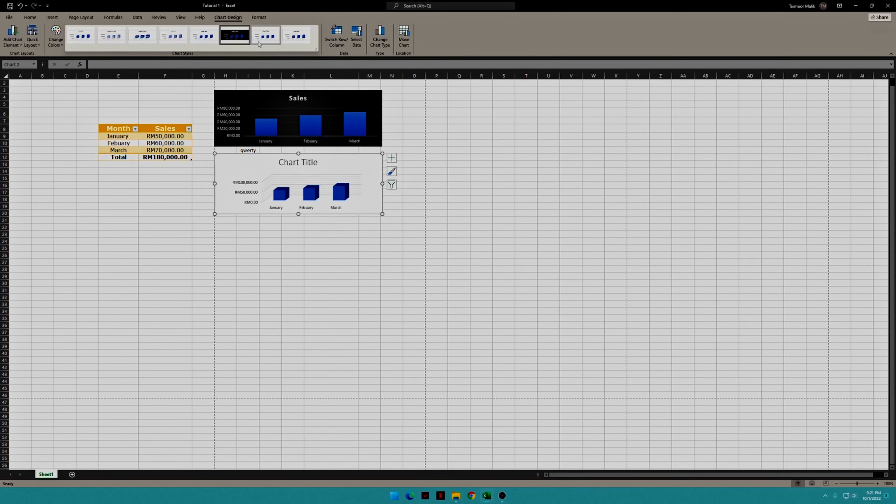
click(236, 41)
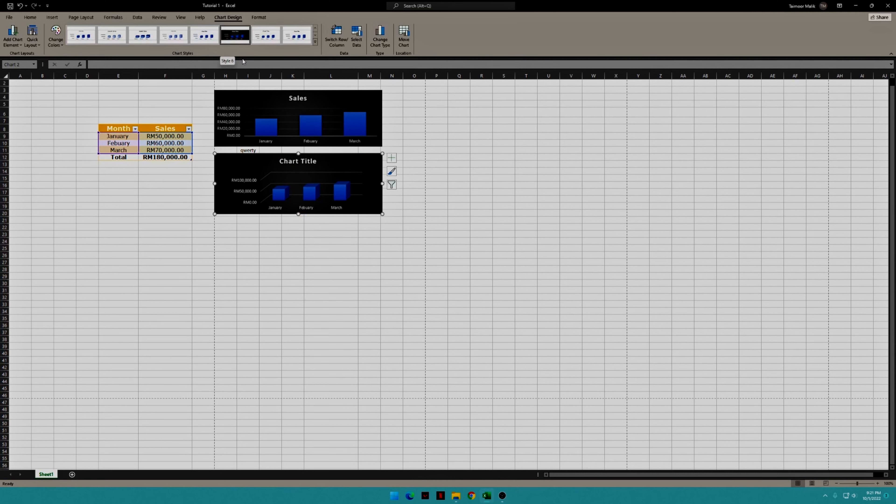
click(172, 35)
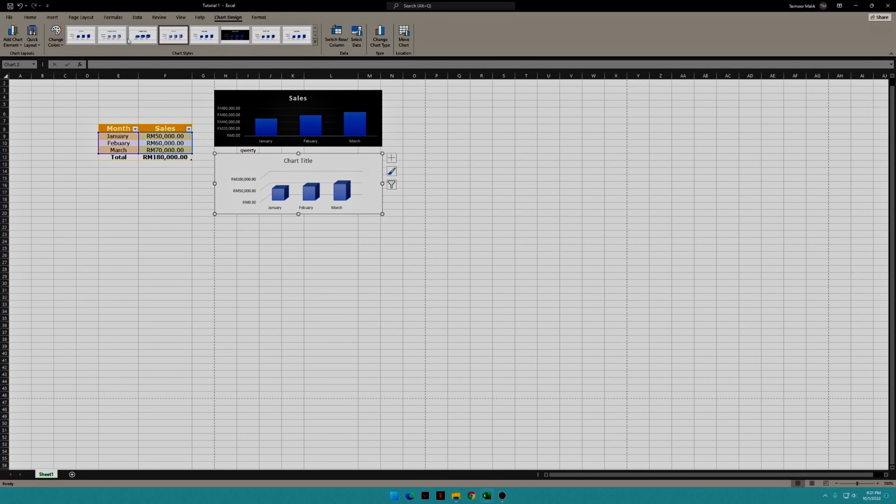
click(102, 31)
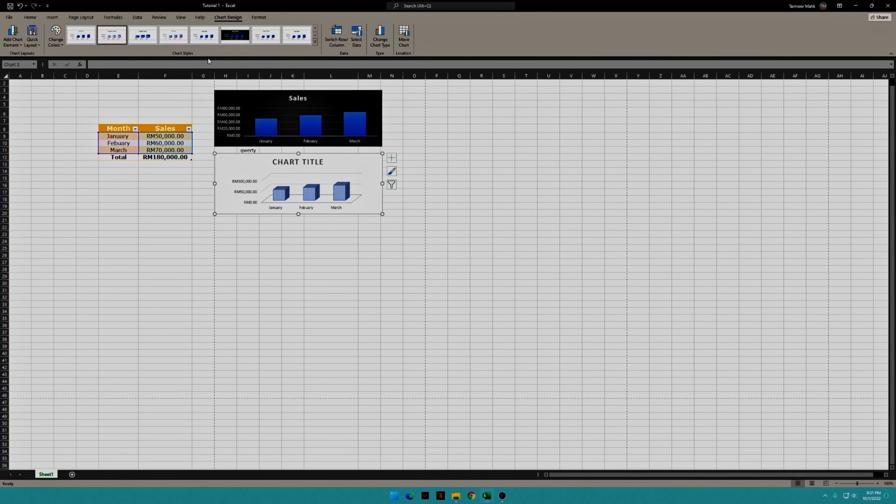
click(236, 35)
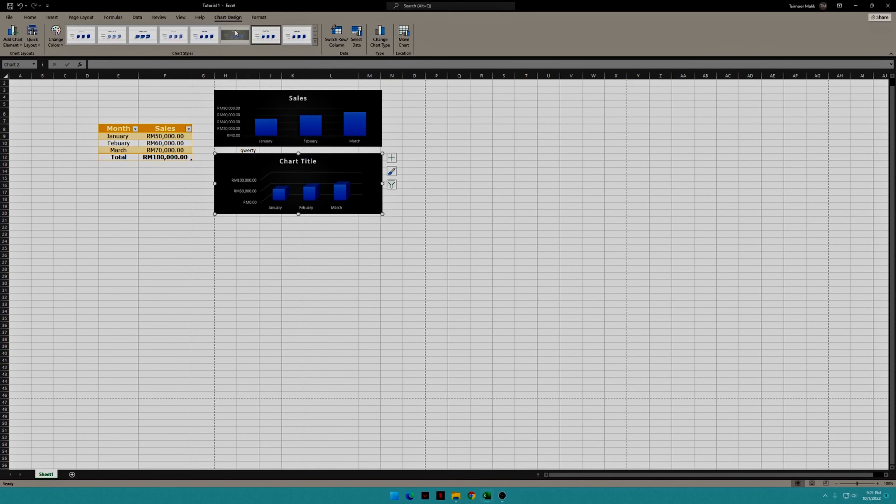
click(484, 179)
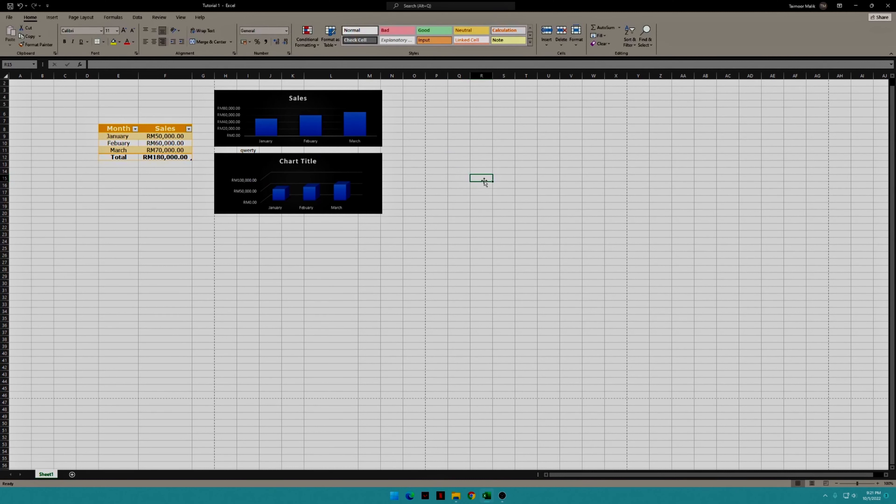
Look through the available chart styles for the Sales chart, keeping the black background with solid blue columns.
click(306, 99)
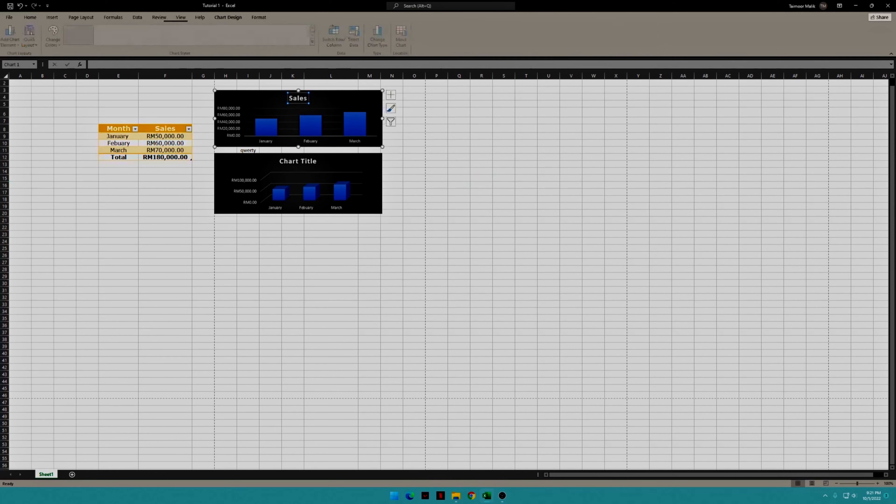
click(330, 101)
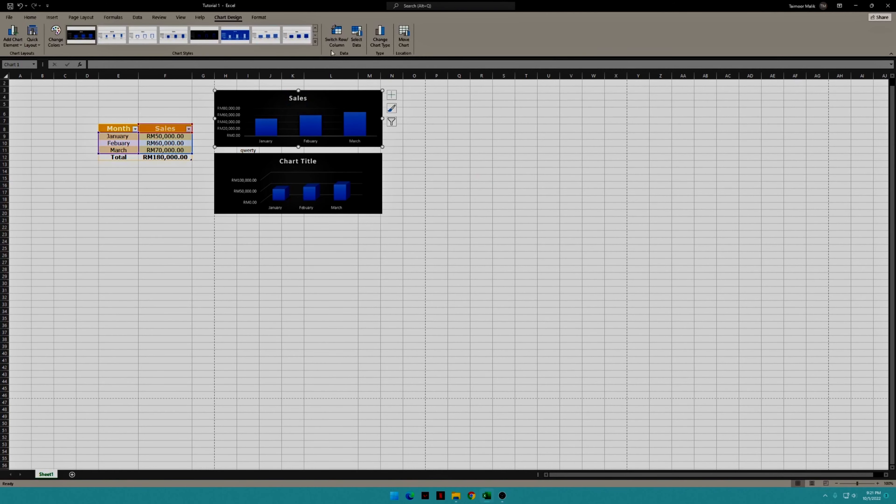
click(315, 41)
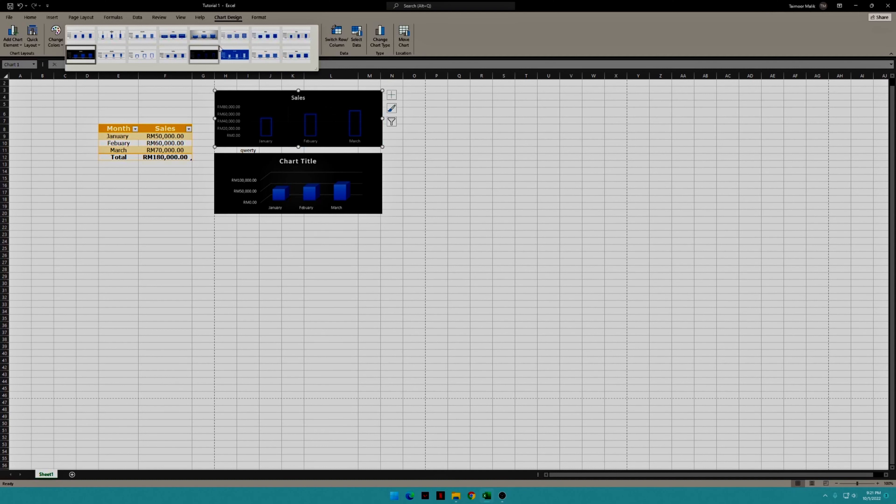
click(506, 121)
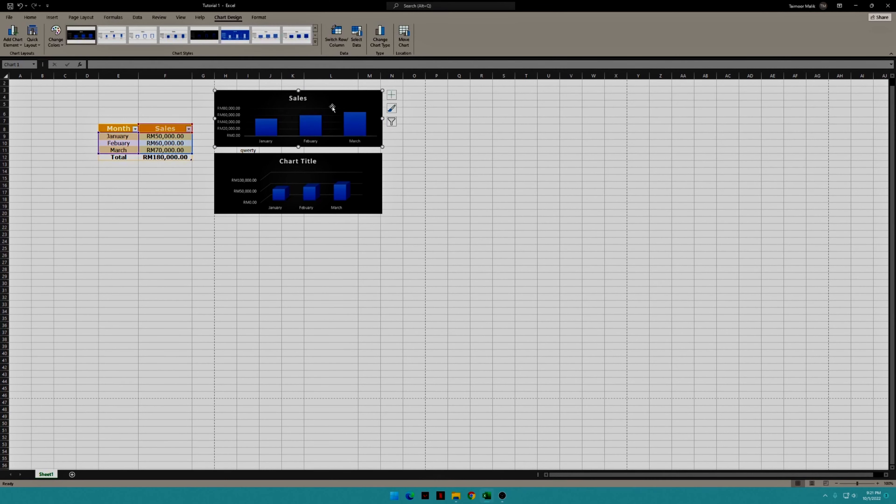
click(315, 41)
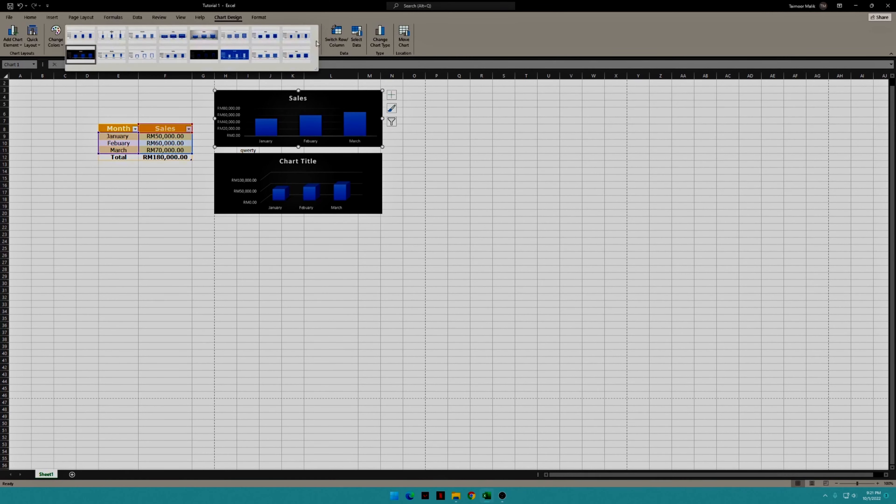
click(83, 53)
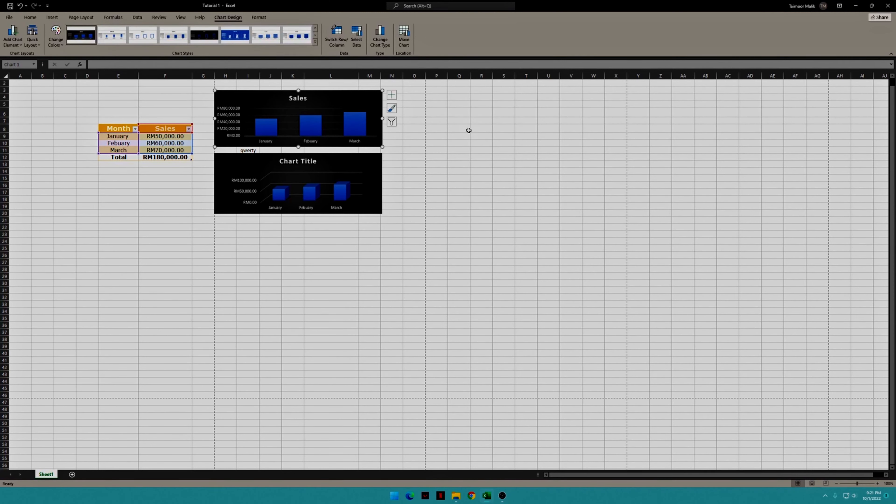
click(423, 206)
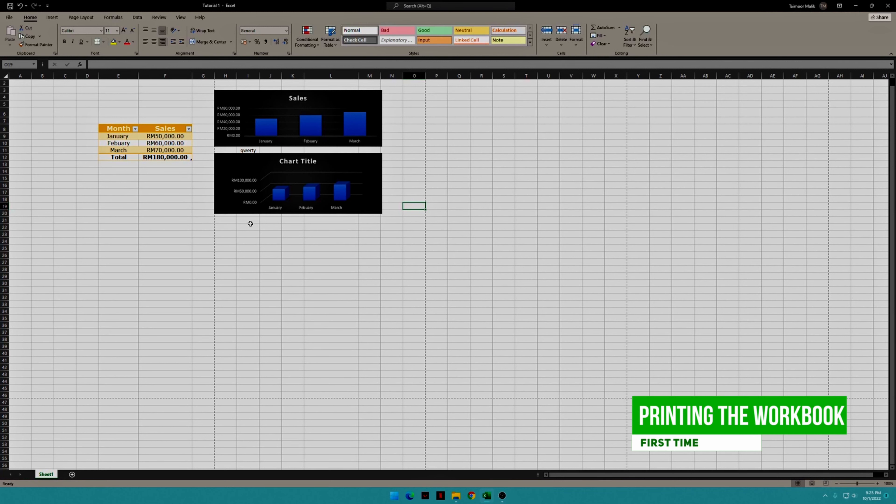
In Page Break Preview, nudge the Sales chart upward and extend the page break to column N's edge to fit everything on one page.
click(826, 484)
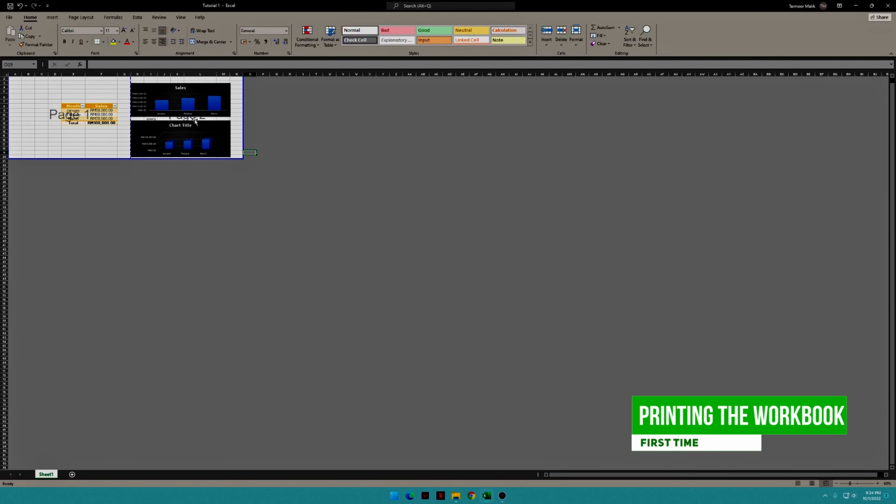
drag(188, 89, 188, 84)
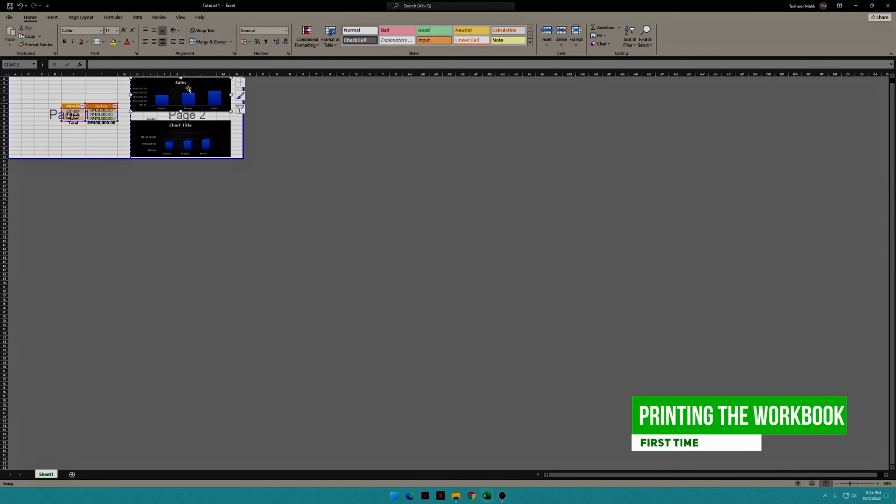
click(236, 132)
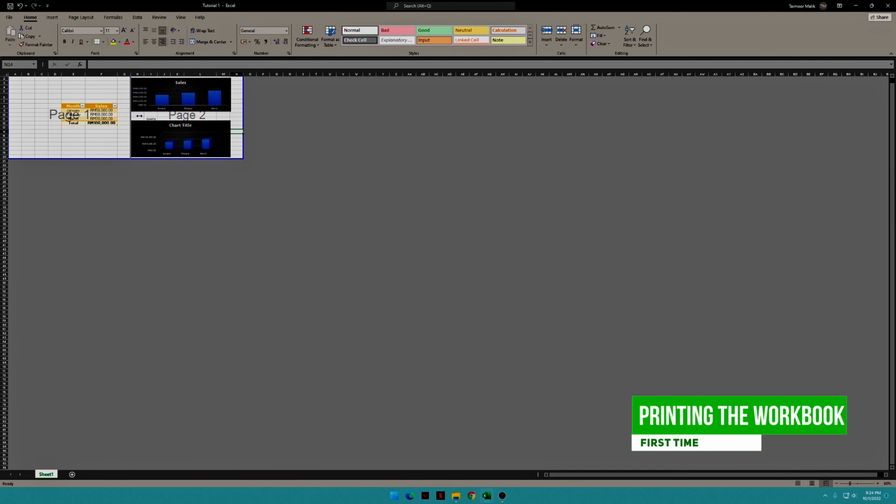
drag(243, 121, 243, 121)
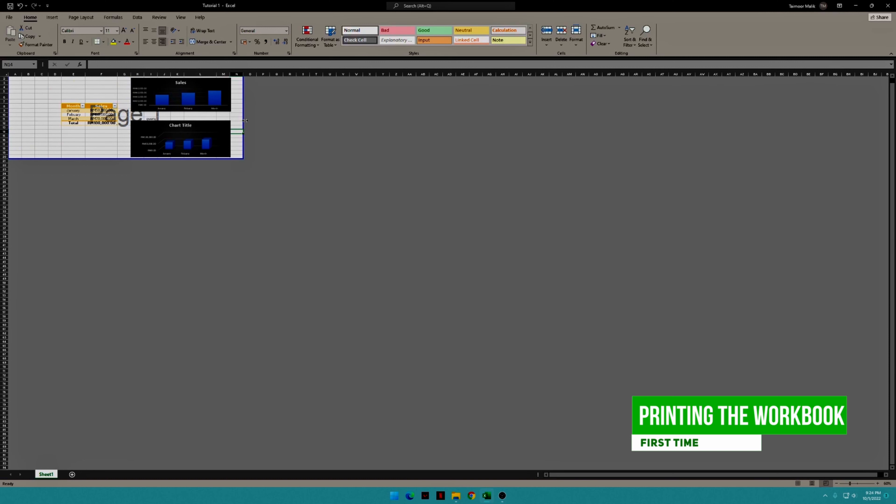
click(81, 136)
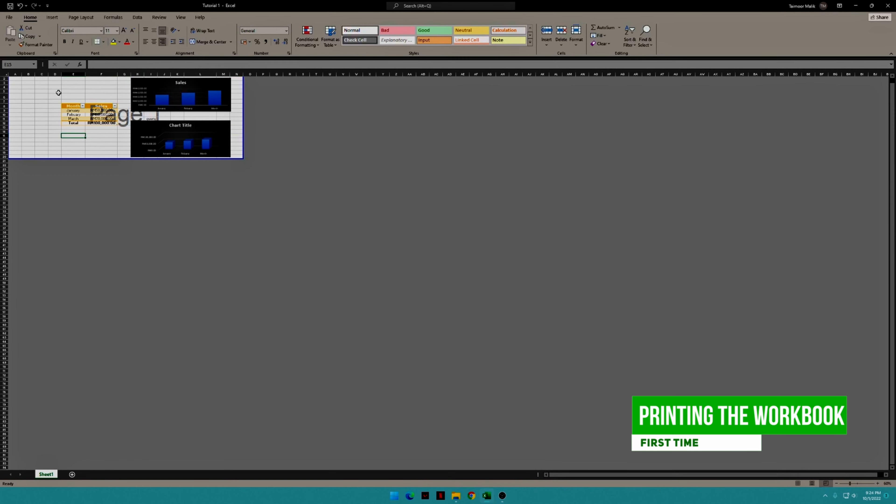
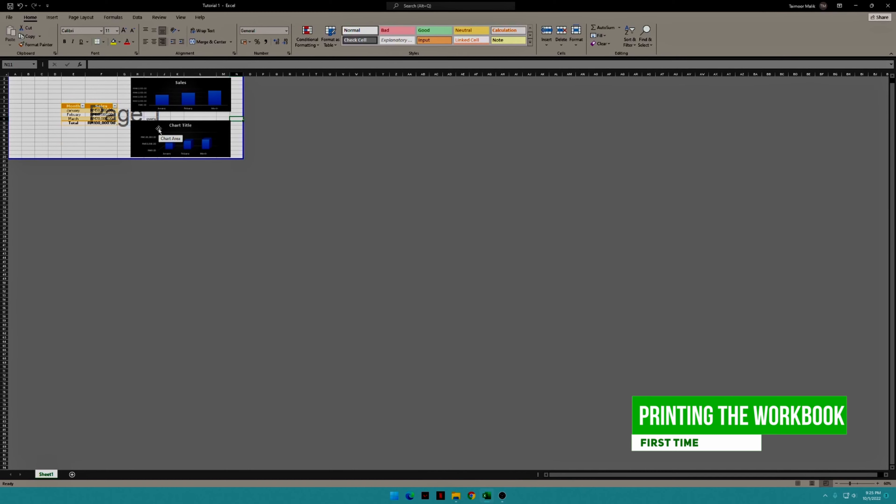
Restore the Normal worksheet view and check the print preview of the table and both charts before returning to the sheet.
click(797, 484)
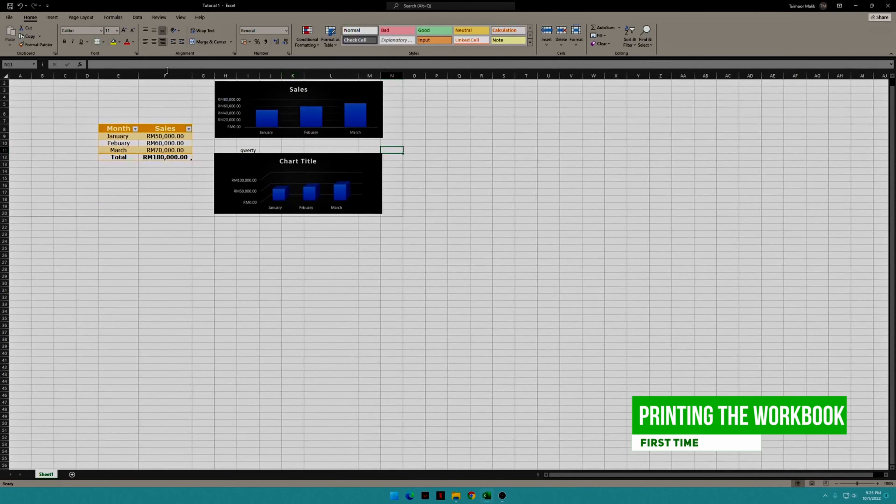
click(405, 247)
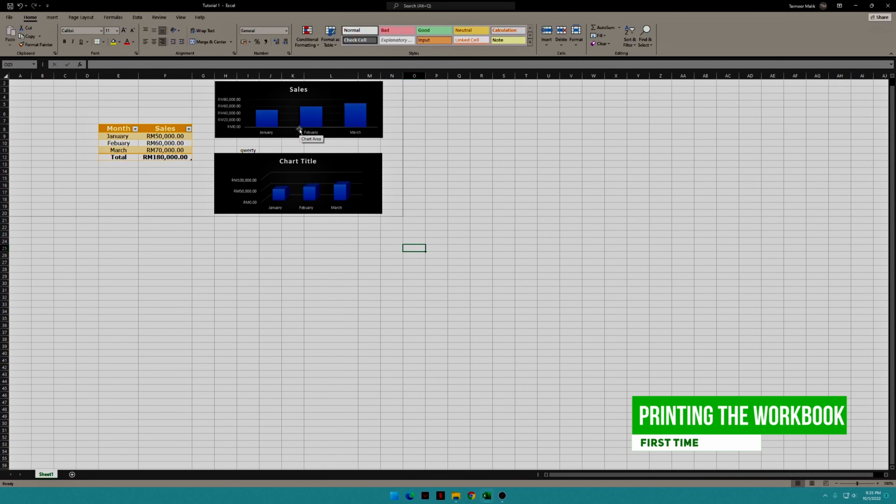
key(ctrl+p)
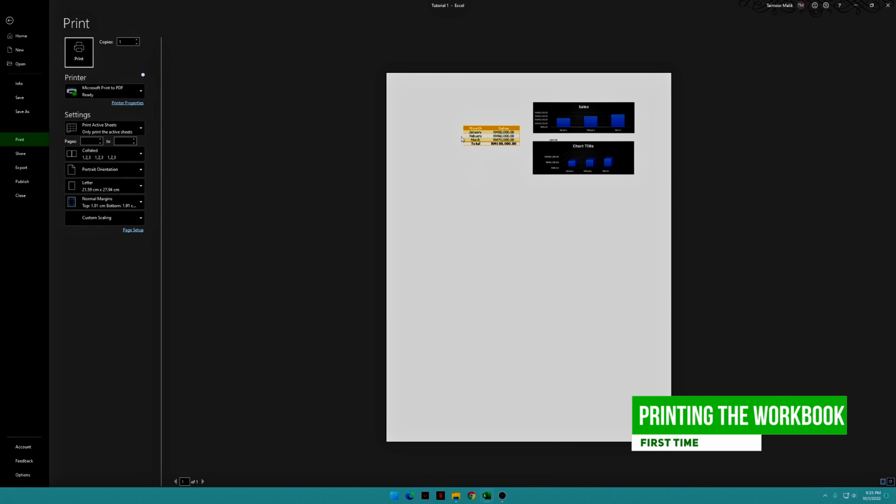
click(11, 21)
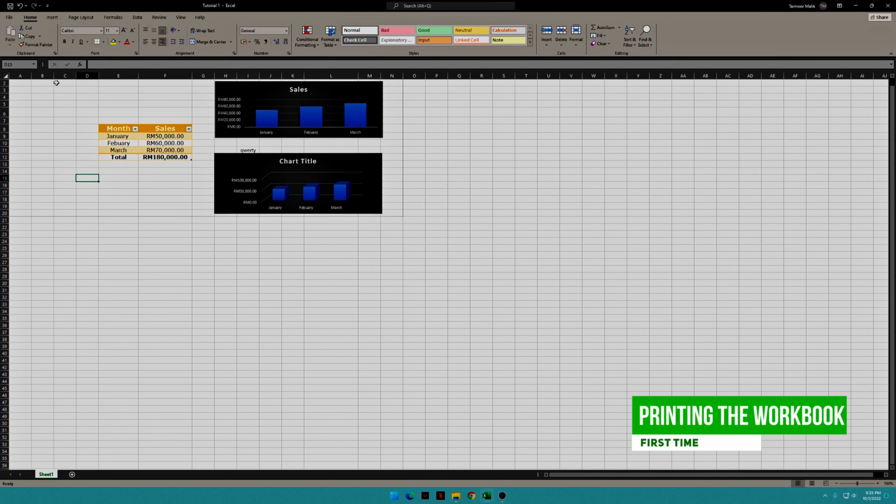
Delete the empty columns A through D before the Month and Sales table.
click(81, 76)
drag(82, 76, 26, 78)
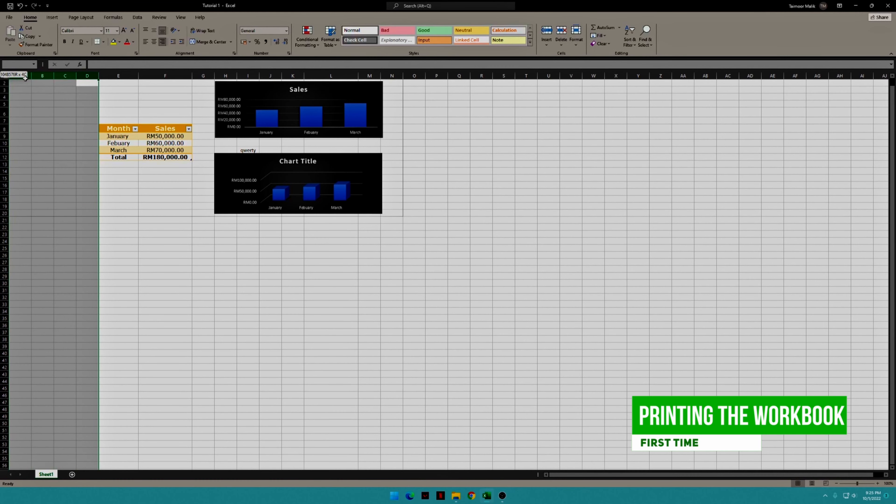
right_click(48, 105)
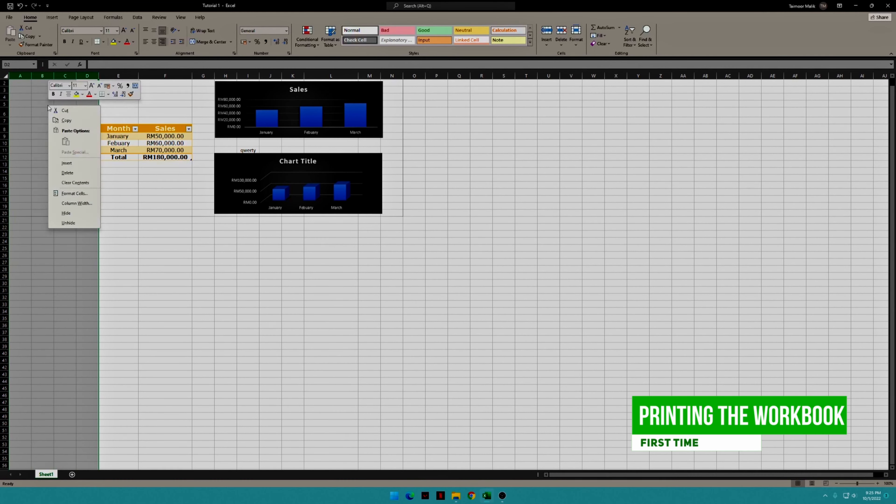
click(67, 173)
click(63, 192)
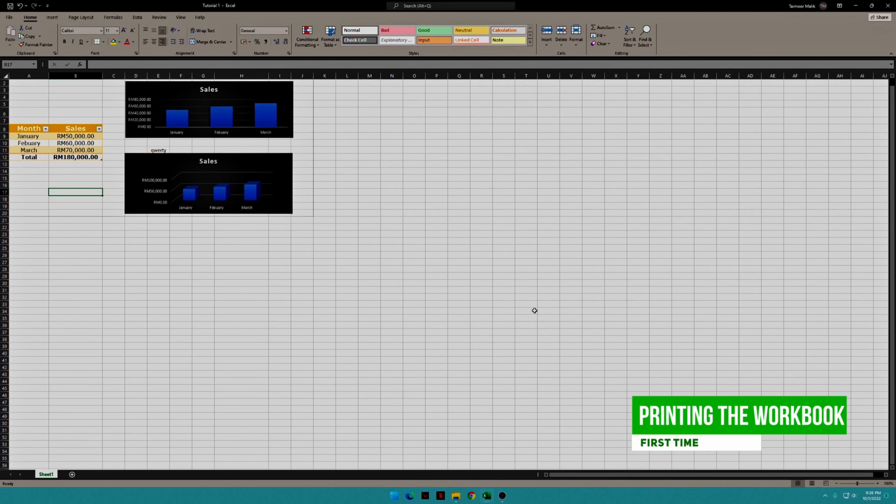
Check the table and both charts in Page Break Preview and return to the Normal view.
click(826, 484)
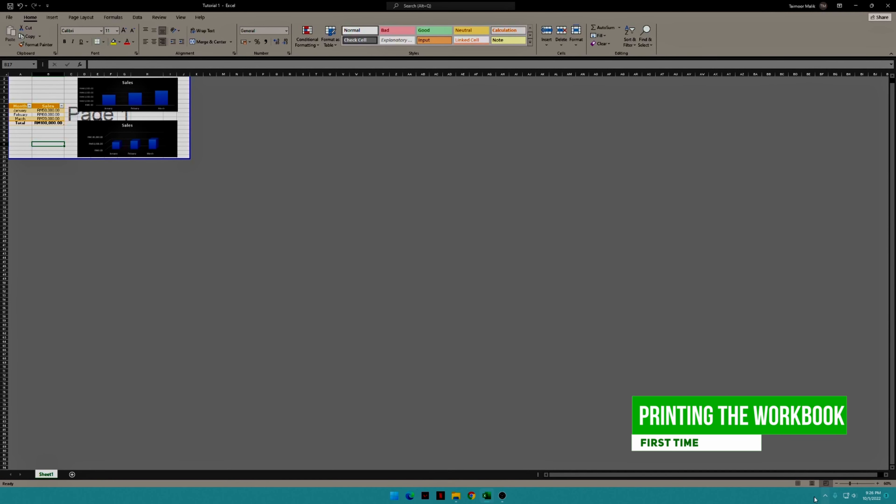
click(798, 484)
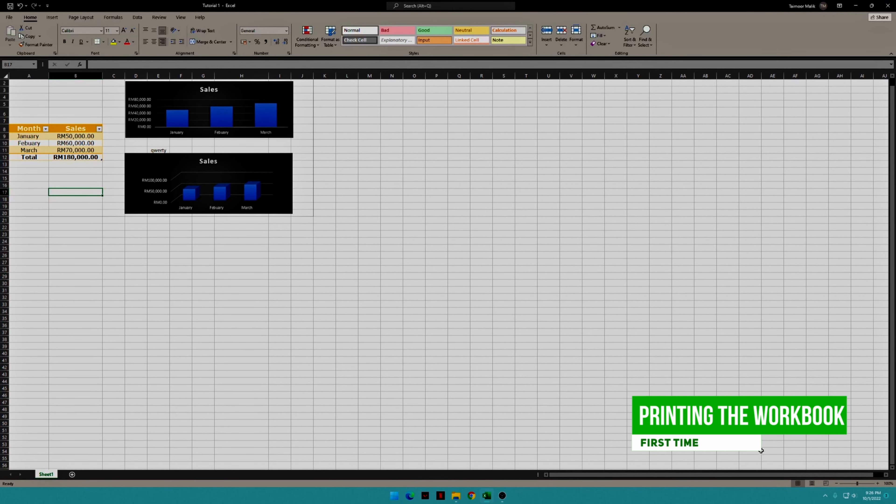
click(825, 483)
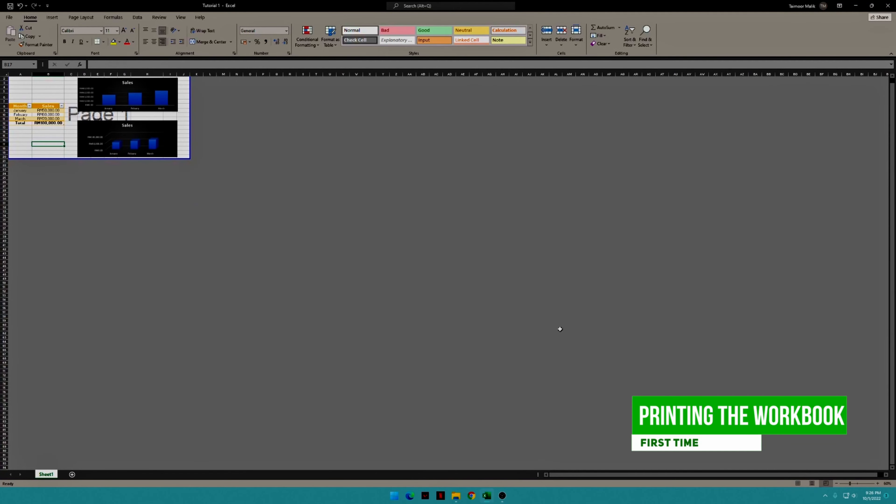
click(798, 484)
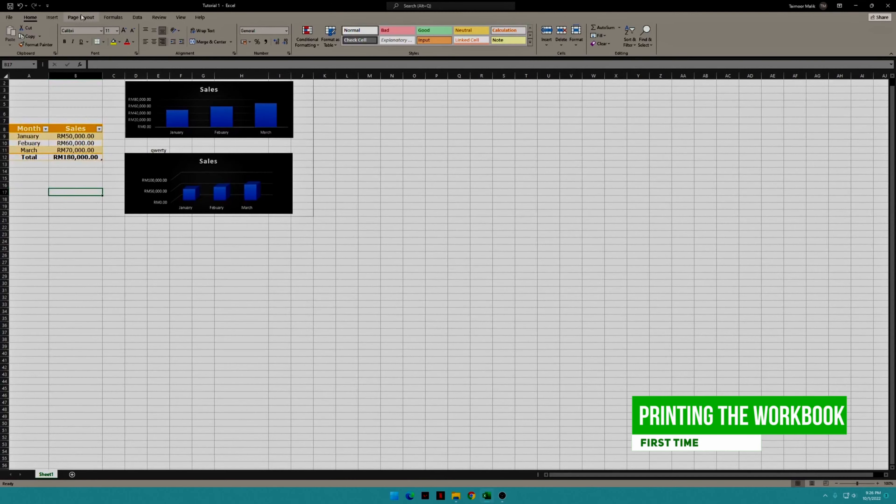
Look over the sheet's page setup options and apply the Normal margins preset.
click(82, 18)
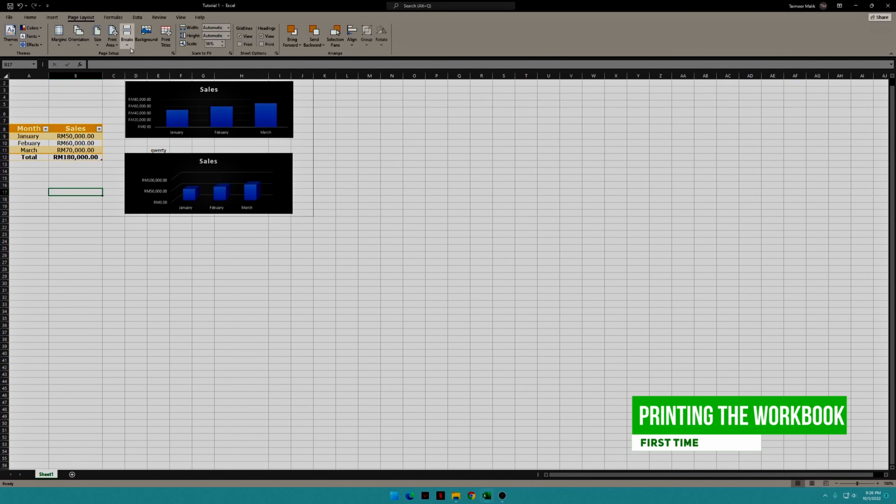
click(63, 47)
click(65, 49)
click(78, 37)
click(78, 38)
click(97, 44)
click(97, 44)
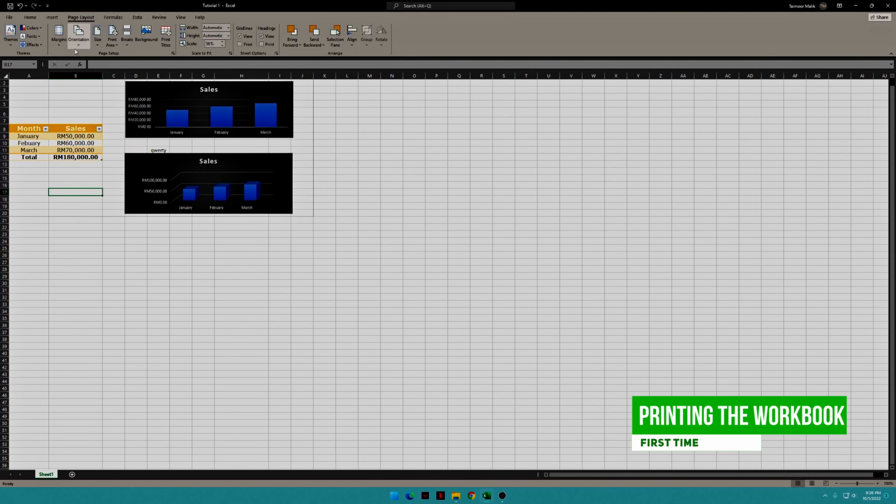
click(61, 50)
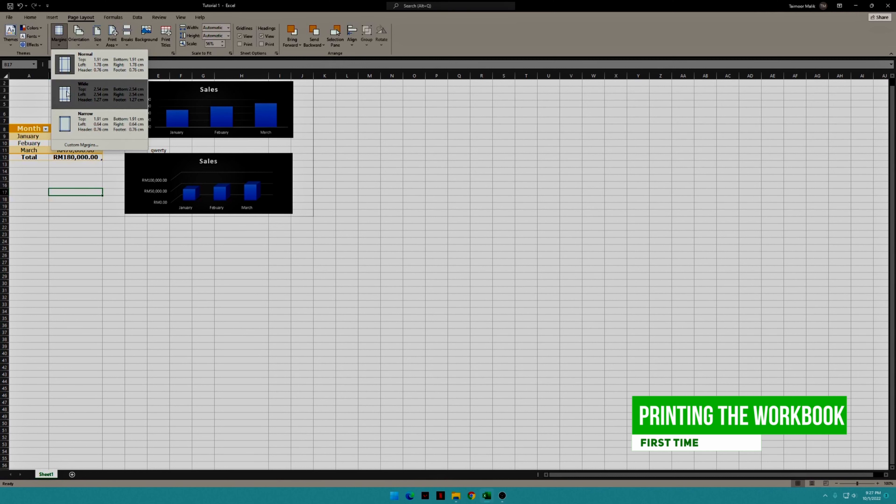
click(65, 67)
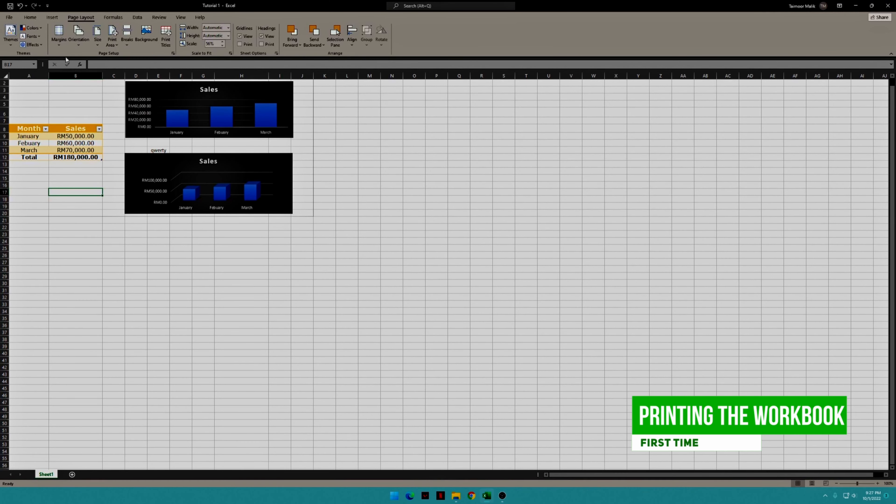
Set the sheet's page orientation to Landscape.
click(79, 45)
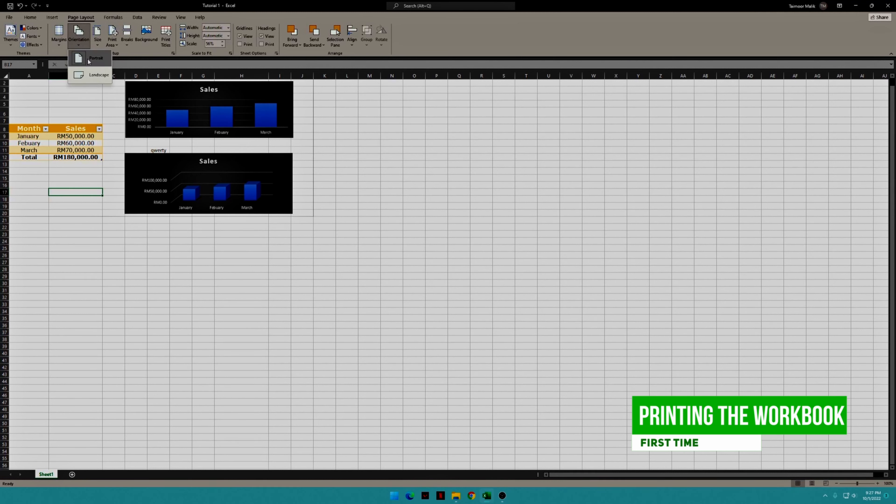
click(89, 74)
drag(63, 82, 64, 212)
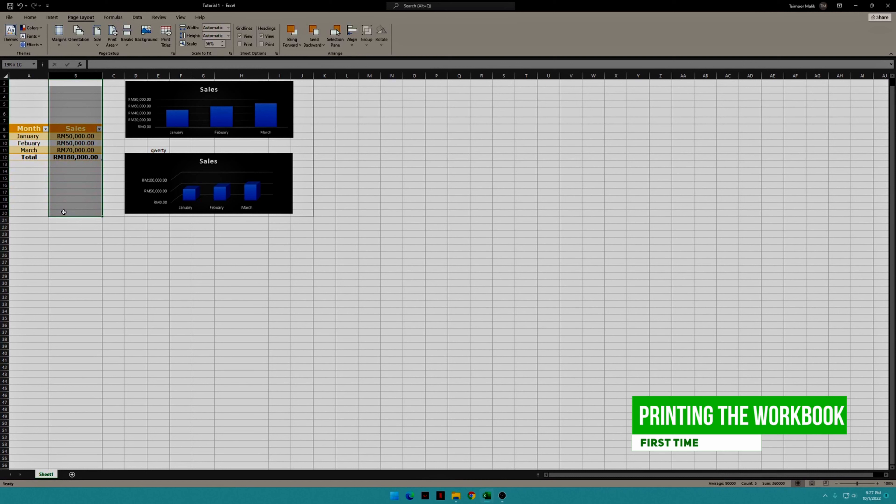
click(18, 208)
mouse_move(18, 208)
mouse_down()
mouse_move(16, 216)
mouse_move(310, 221)
mouse_move(300, 227)
mouse_move(15, 211)
mouse_up()
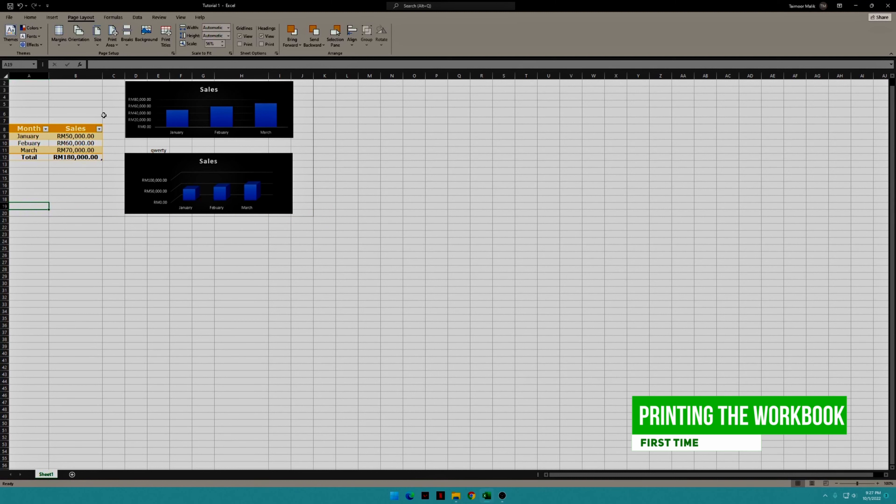
drag(18, 214, 309, 220)
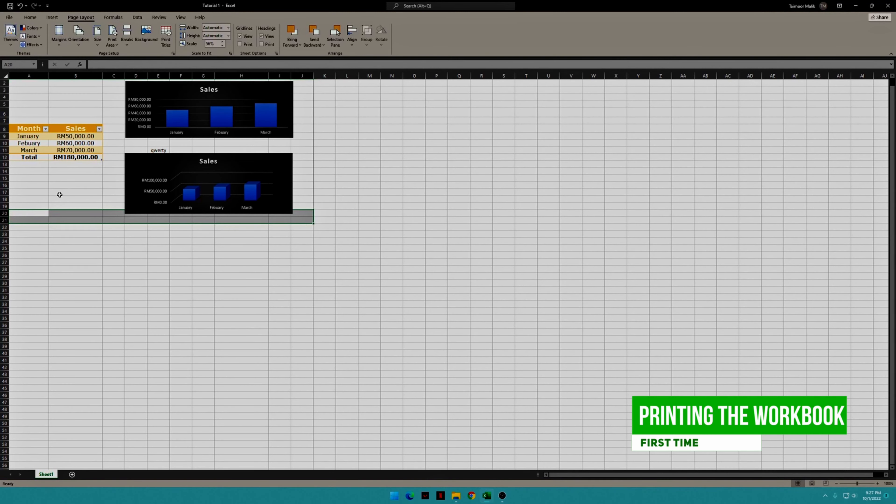
click(73, 177)
click(74, 44)
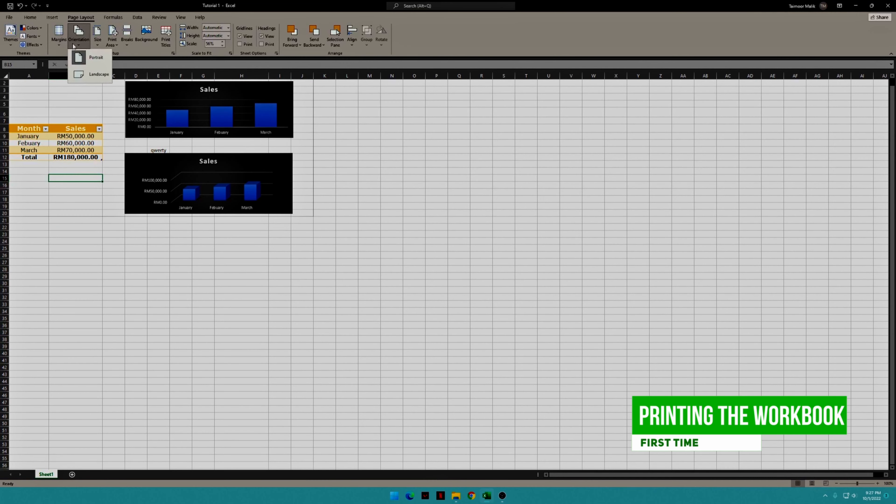
click(82, 73)
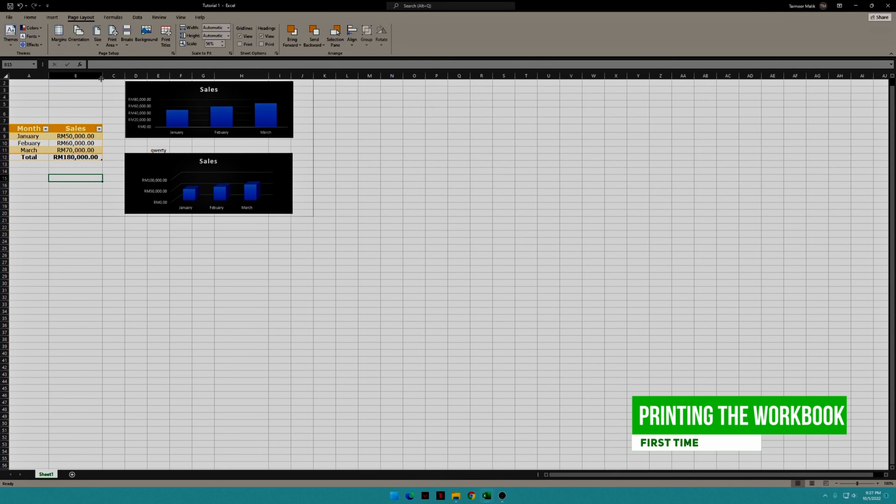
Try the A3 paper size for the sheet and set the size to A4.
click(96, 39)
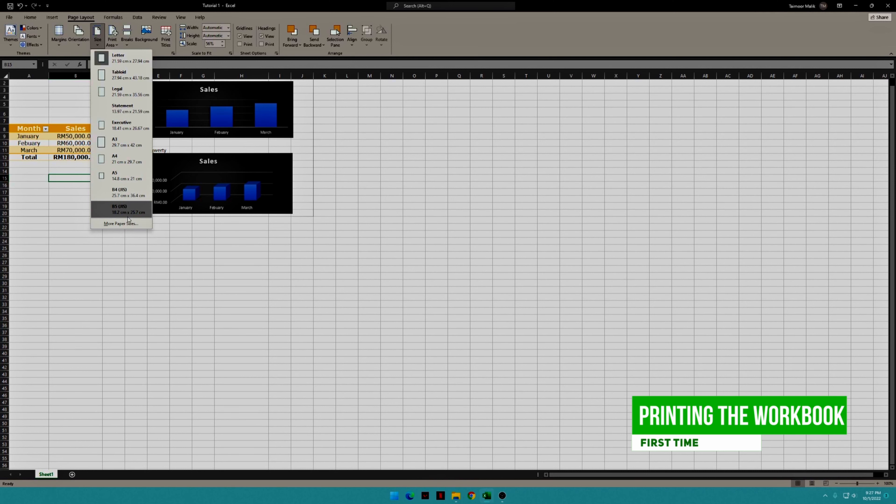
click(105, 159)
click(97, 35)
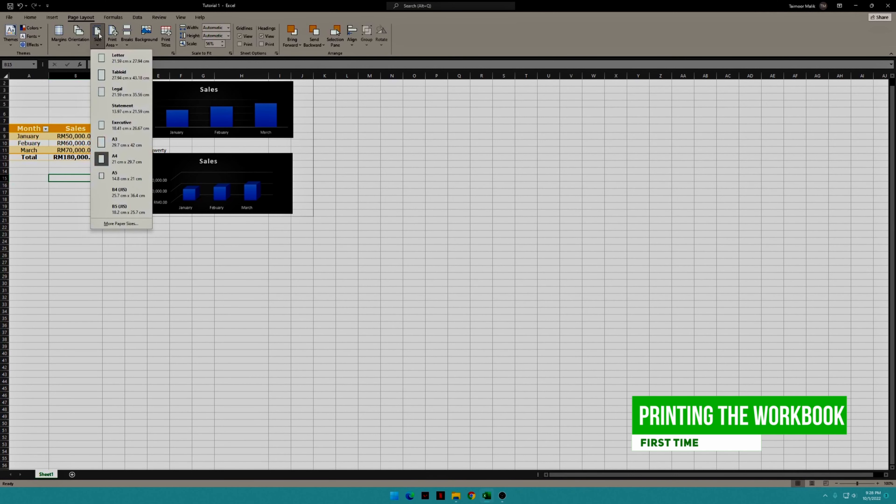
click(104, 140)
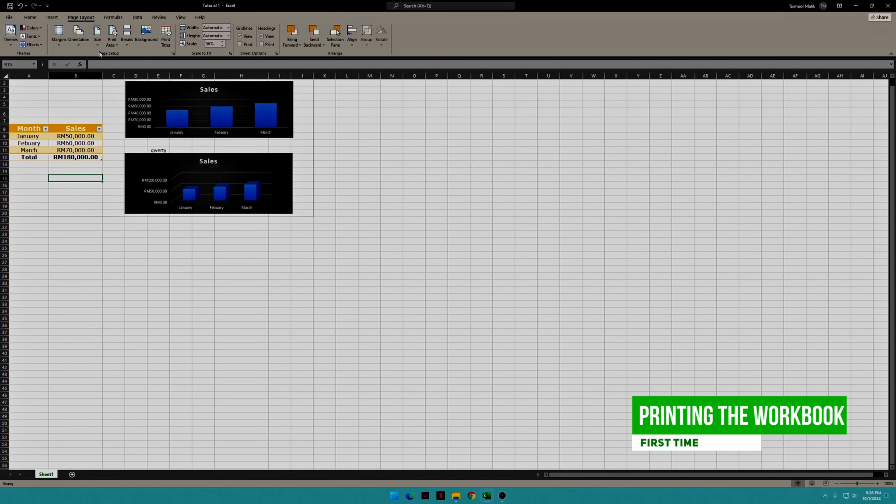
click(94, 45)
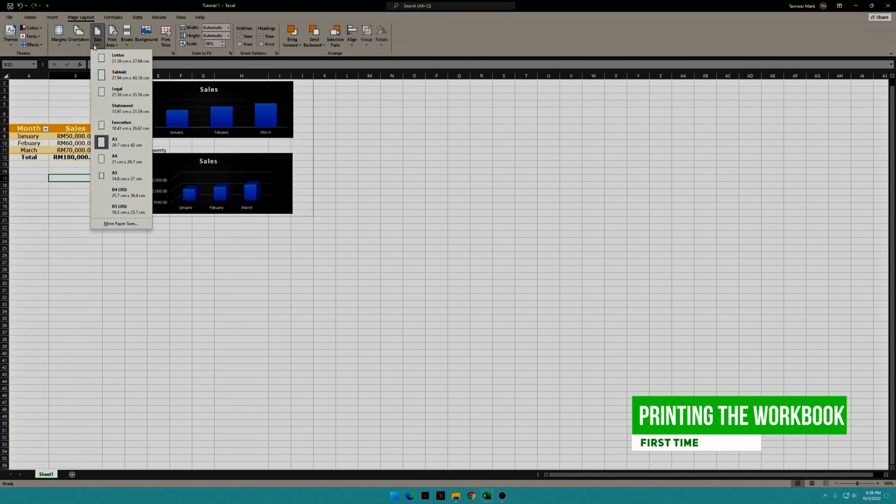
click(102, 160)
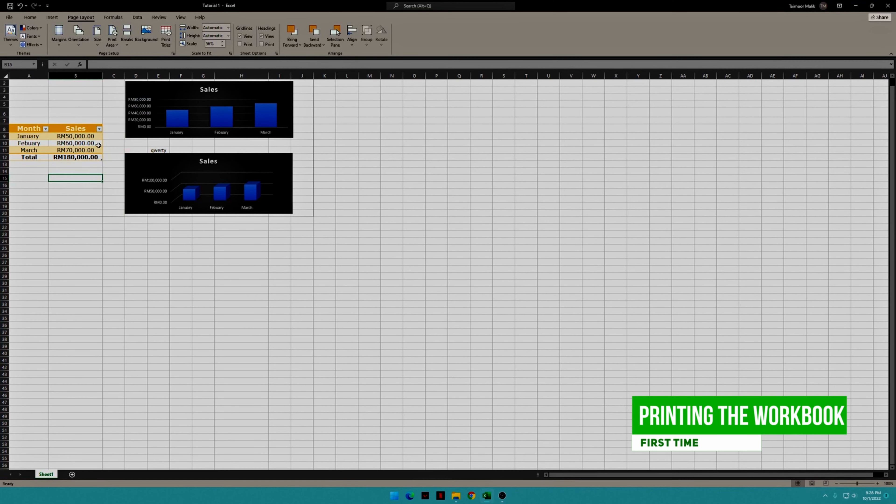
click(97, 41)
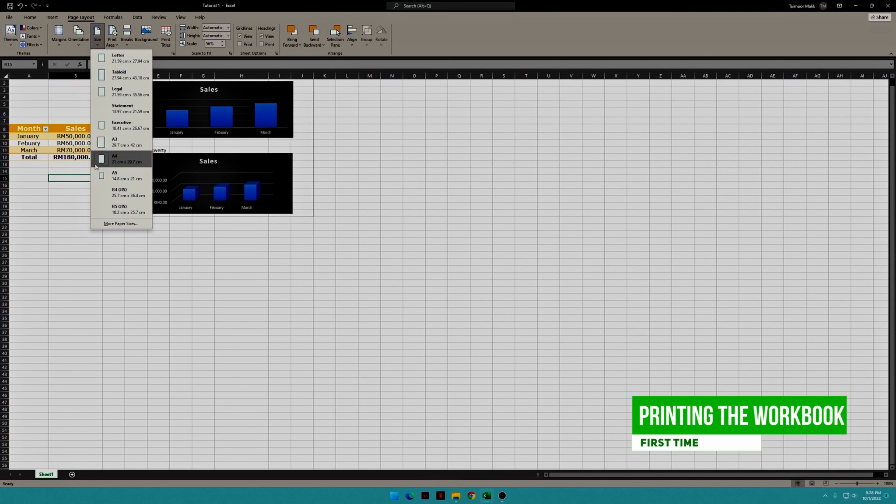
click(98, 157)
click(101, 38)
click(104, 161)
click(98, 38)
click(102, 159)
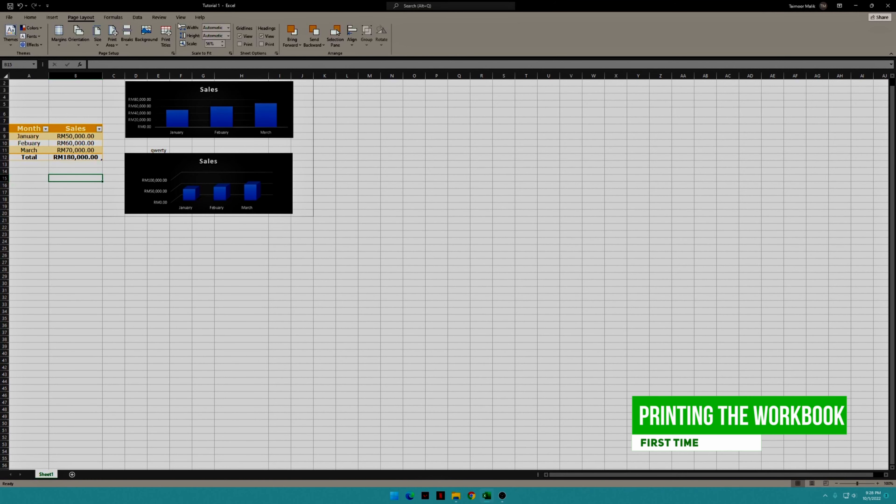
Open the print preview, compare No Scaling with Fit Sheet on One Page, and keep Fit Sheet on One Page.
key(ctrl+p)
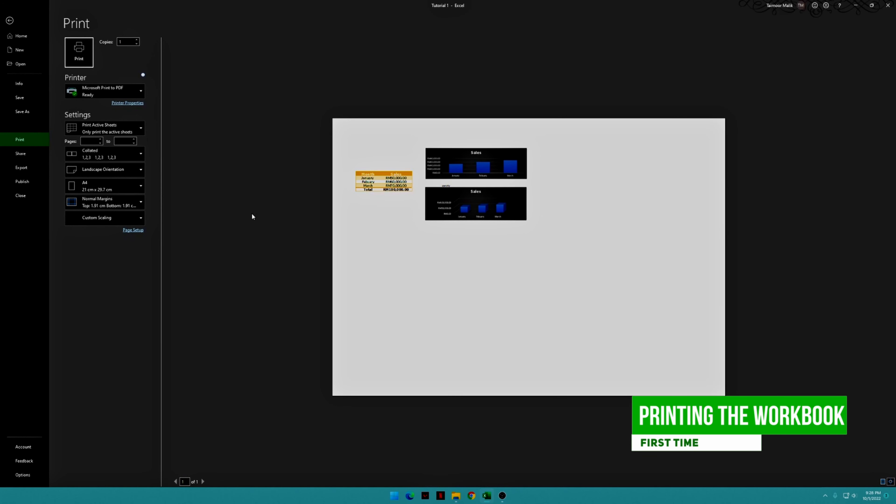
click(142, 218)
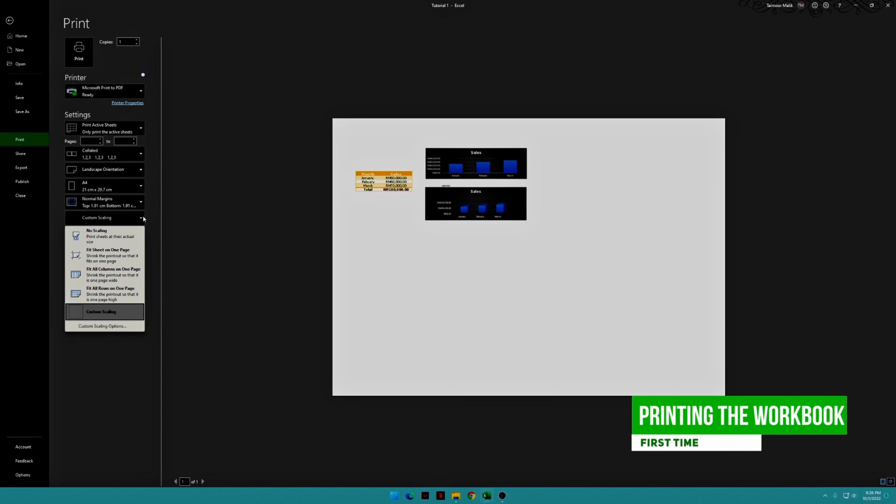
click(118, 259)
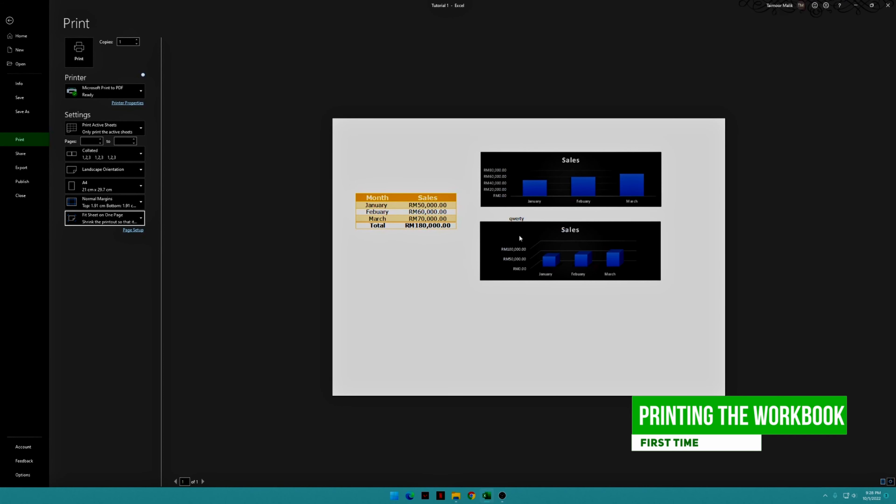
click(141, 219)
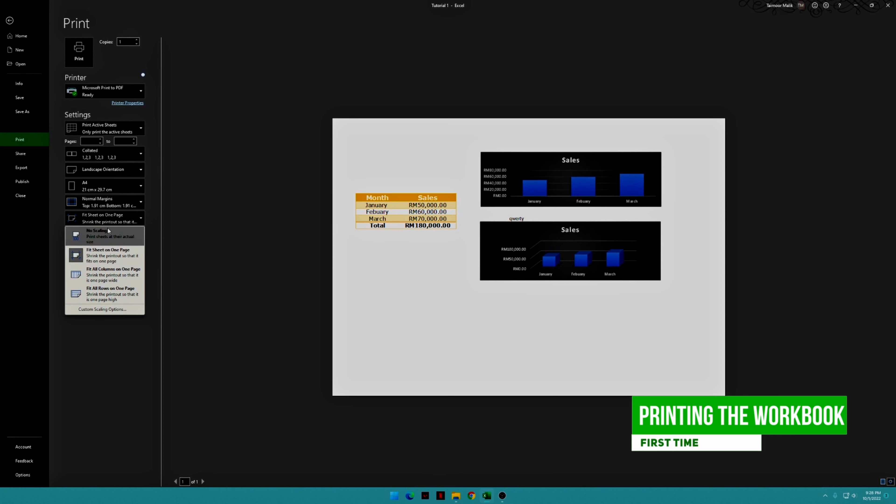
click(109, 235)
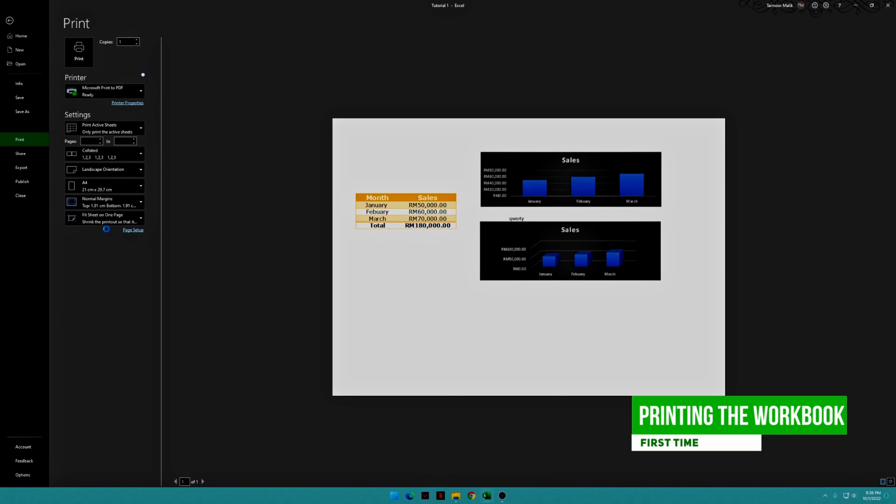
click(141, 219)
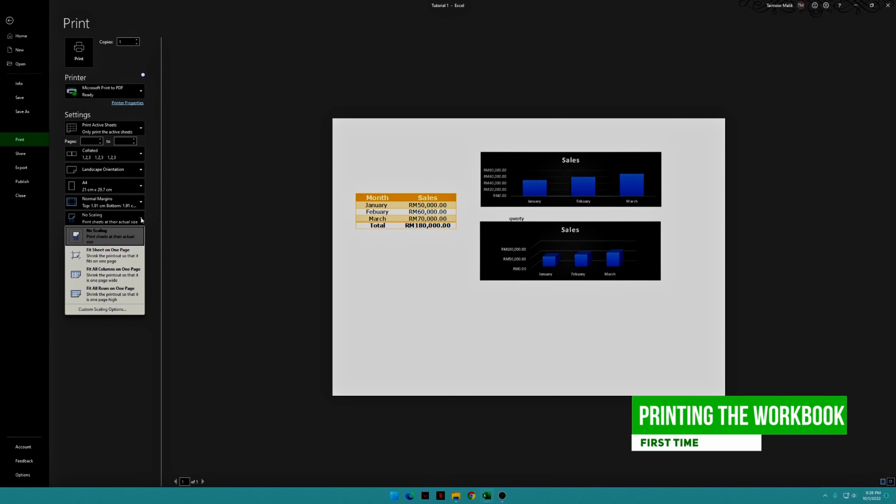
click(111, 253)
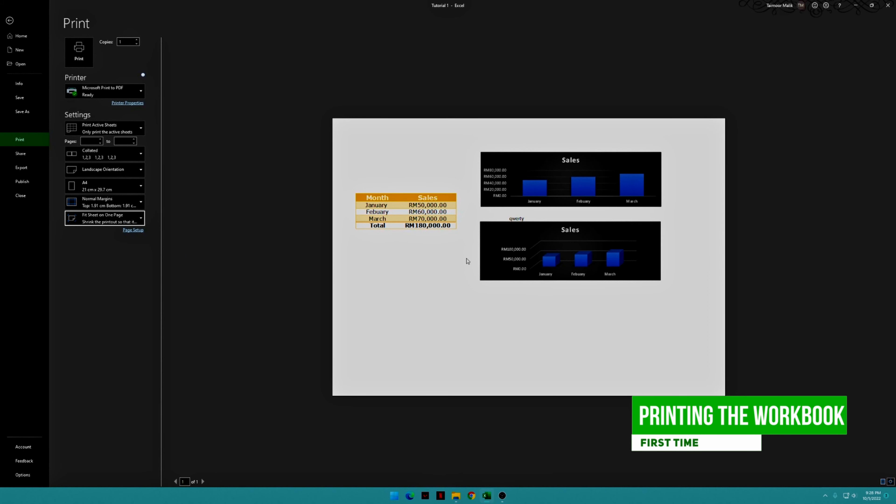
Try Fit All Columns on One Page and set the print scaling to Fit All Rows on One Page.
click(142, 221)
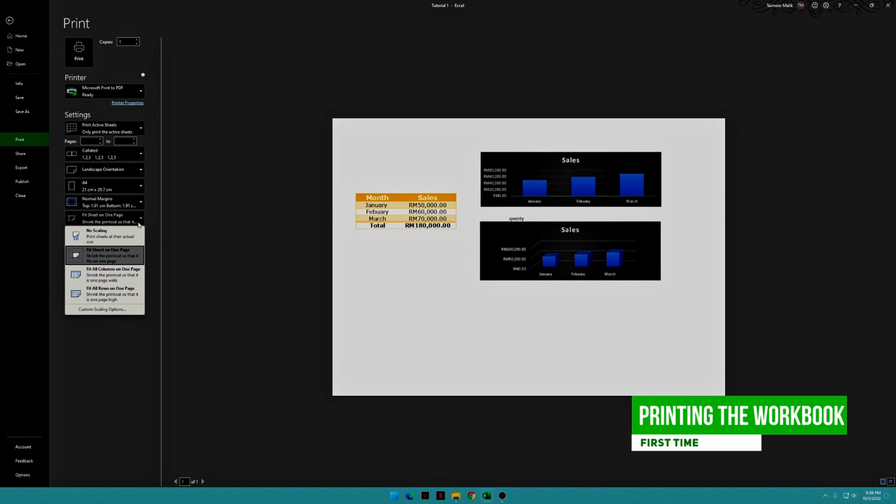
click(98, 278)
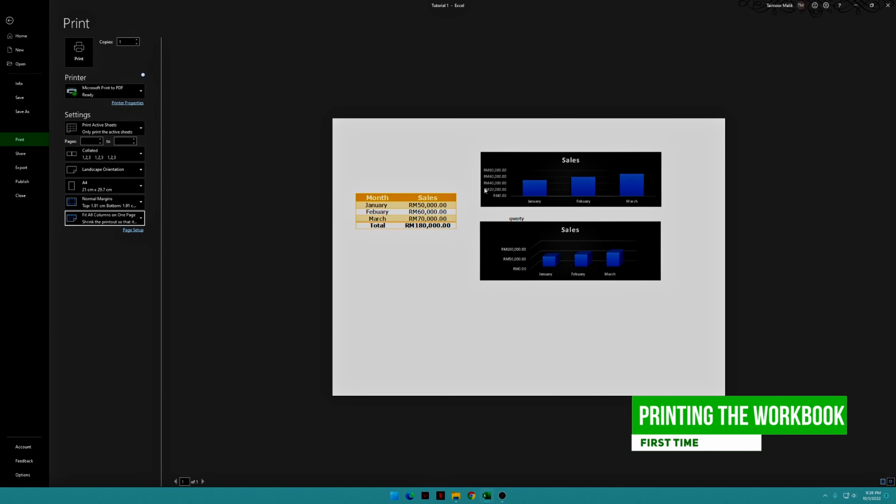
click(142, 220)
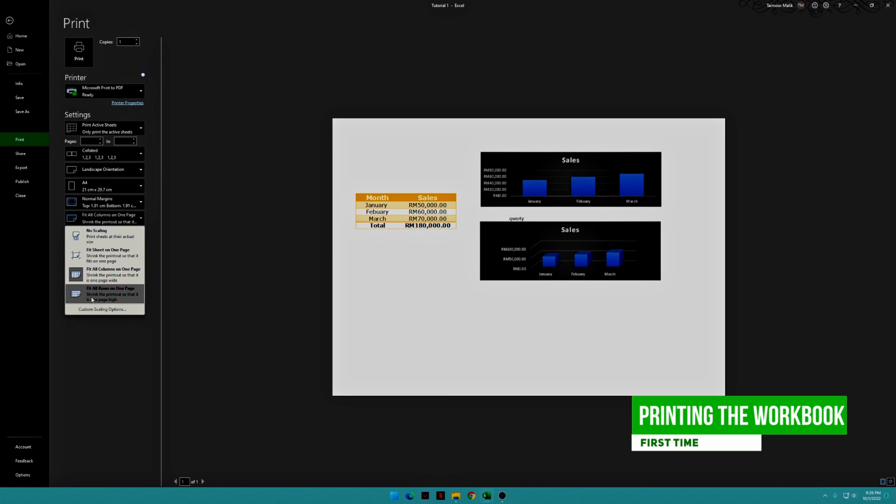
click(107, 294)
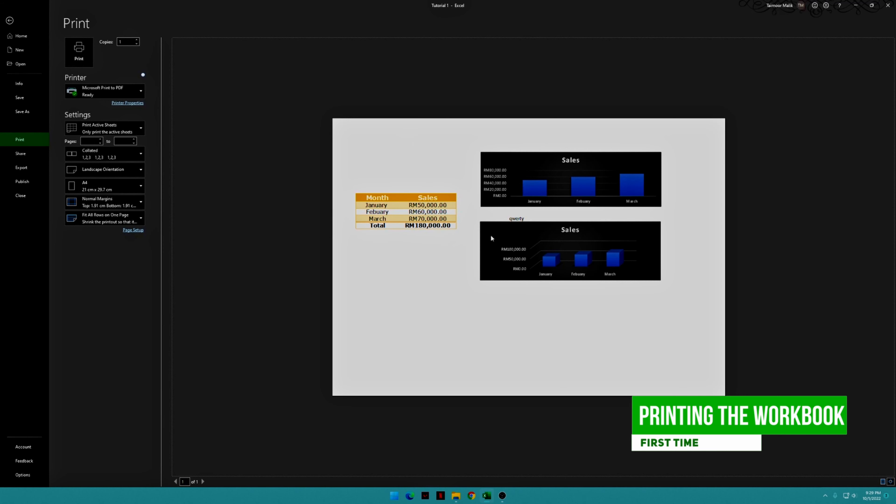
Compare Fit Sheet on One Page with No Scaling in the print preview and set the scaling to Fit Sheet on One Page.
click(102, 221)
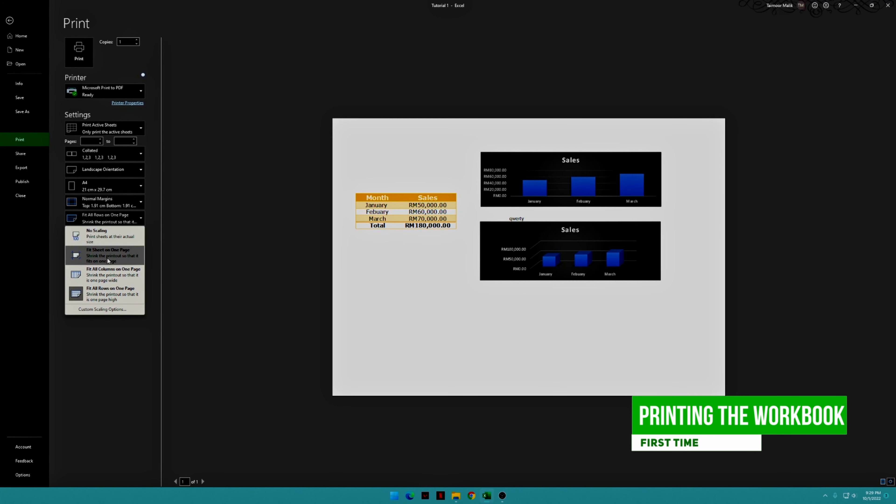
click(94, 259)
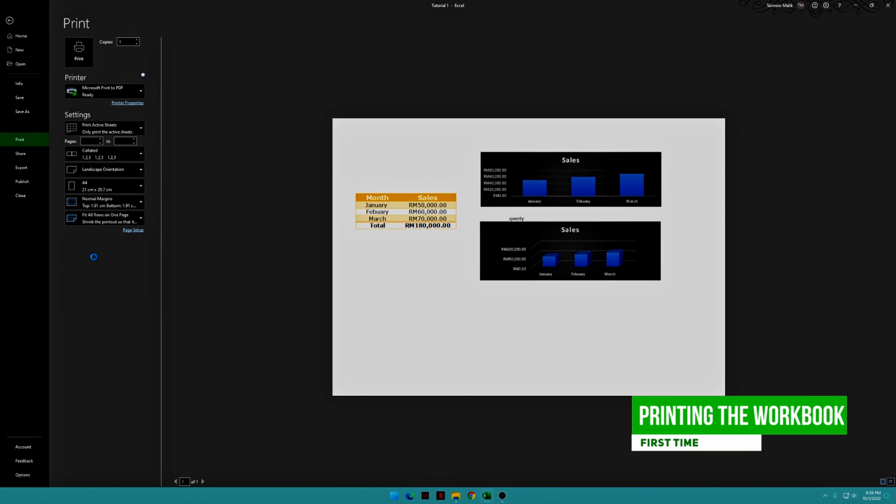
click(140, 217)
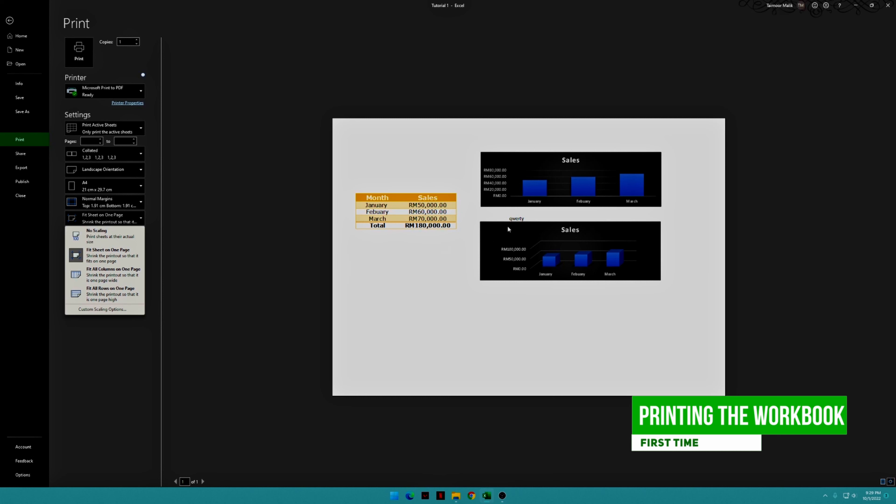
click(129, 236)
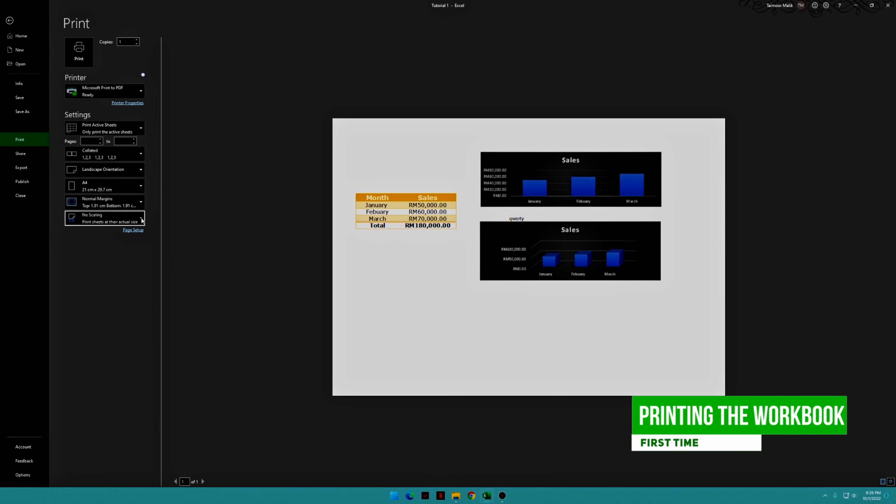
click(140, 219)
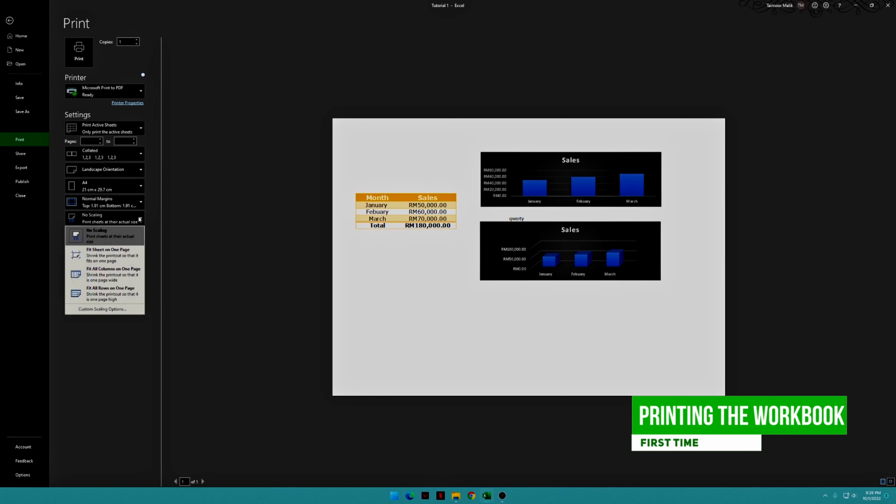
click(96, 262)
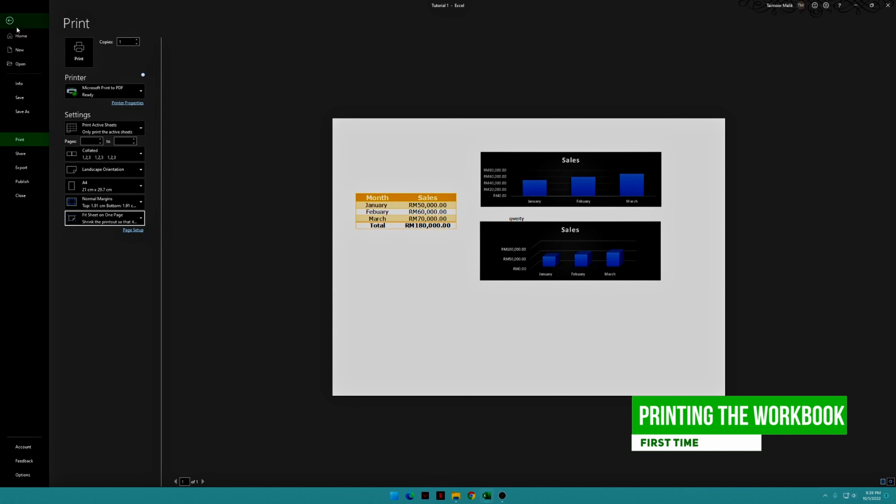
Try to print the sheet with Microsoft Print to PDF, cancel saving the output file and return to the print preview.
click(75, 53)
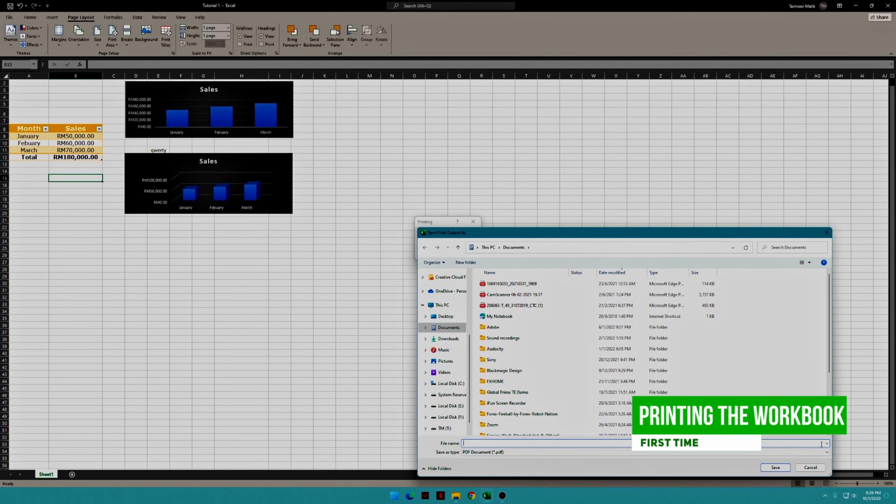
click(811, 467)
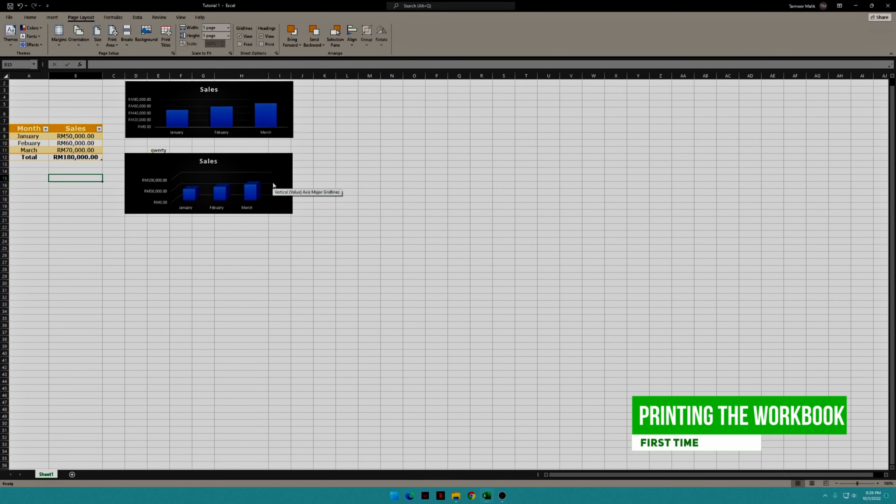
key(ctrl+p)
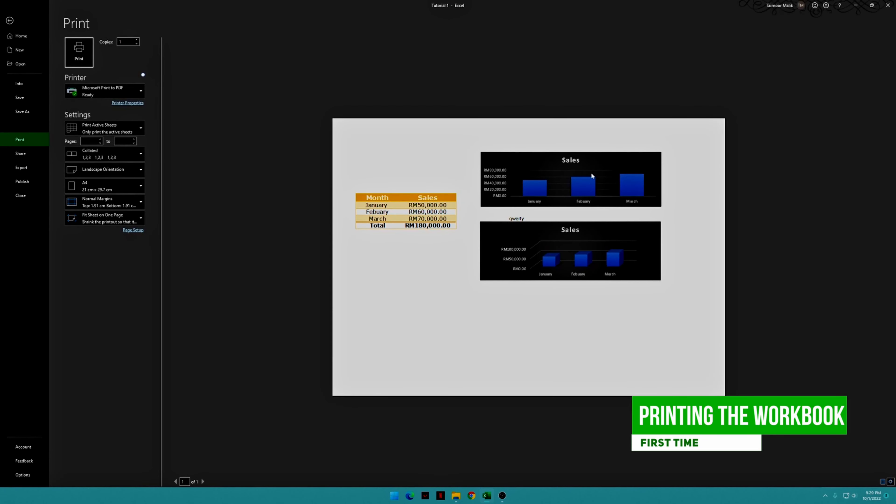
Compare Portrait and Landscape orientation in the print preview and keep Landscape Orientation.
click(106, 169)
click(100, 190)
click(118, 172)
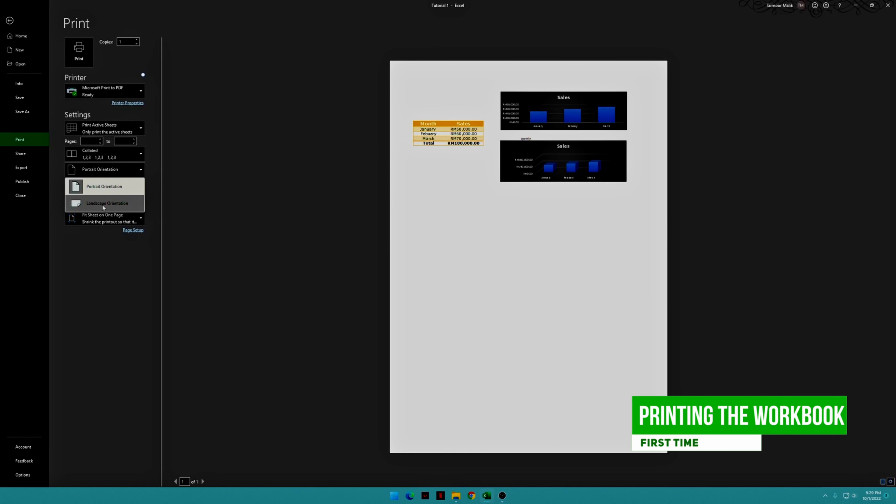
click(104, 203)
click(113, 169)
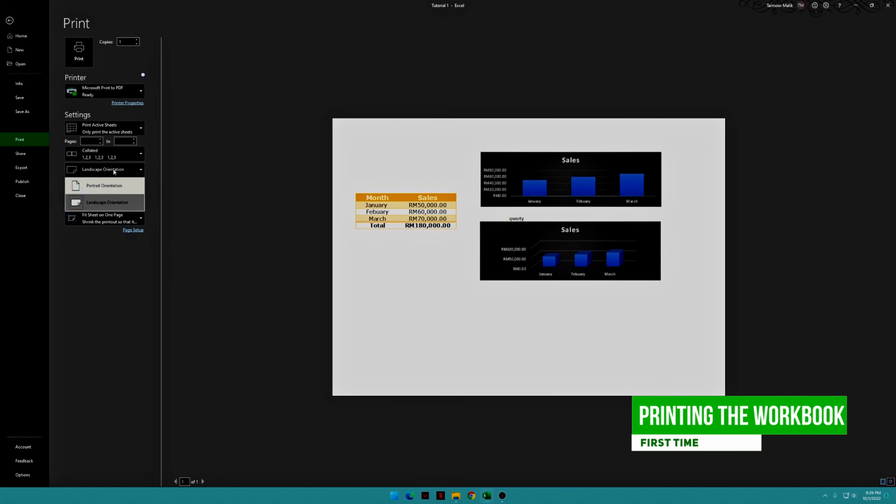
click(106, 181)
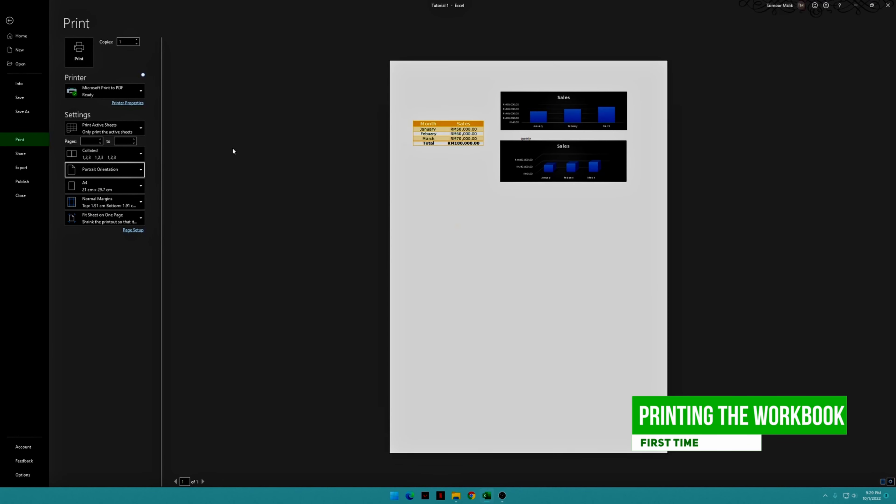
click(123, 168)
click(117, 186)
click(115, 172)
click(101, 208)
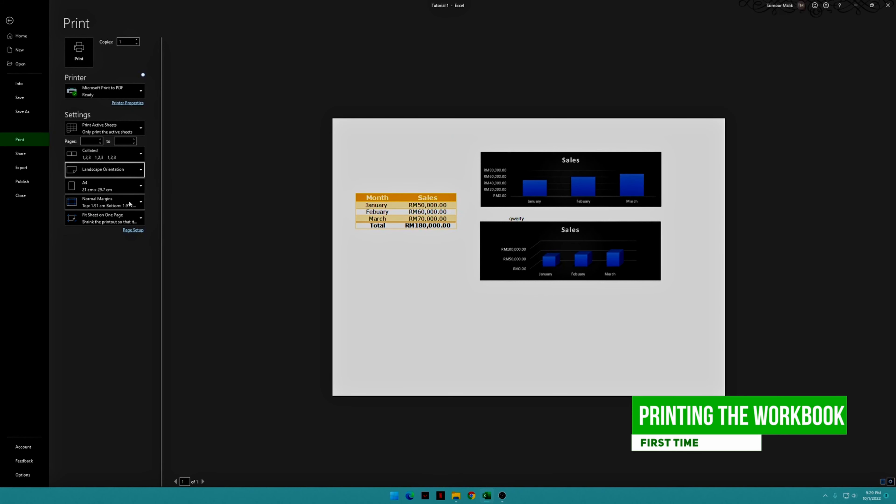
Try the Wide, Narrow and Normal margins in the print preview and set the page to Wide Margins.
click(92, 204)
click(103, 253)
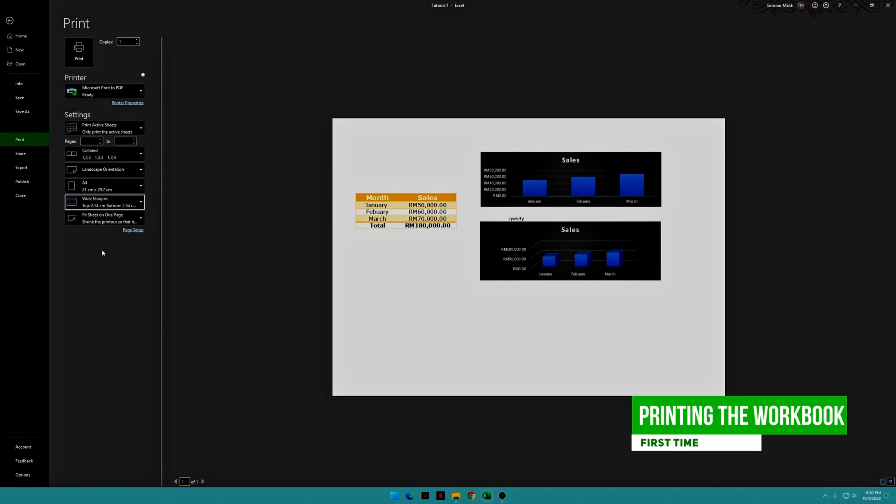
click(134, 203)
click(92, 283)
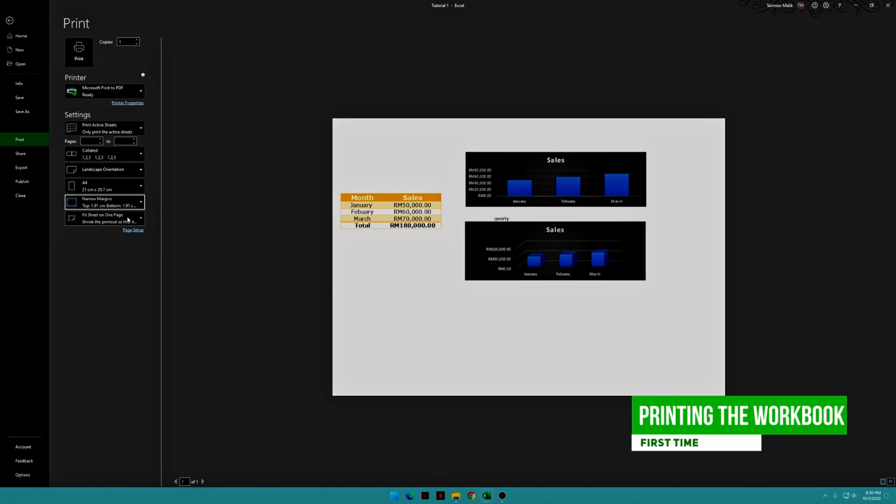
click(103, 203)
click(106, 252)
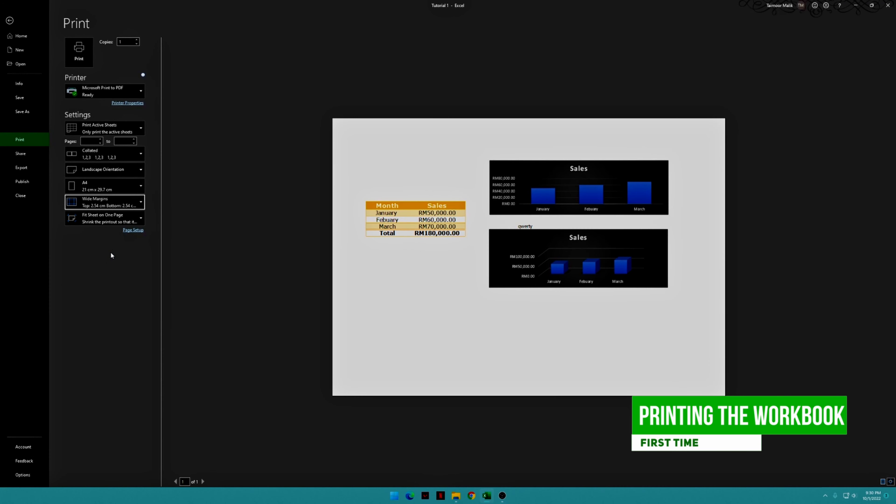
click(124, 205)
click(103, 225)
click(124, 202)
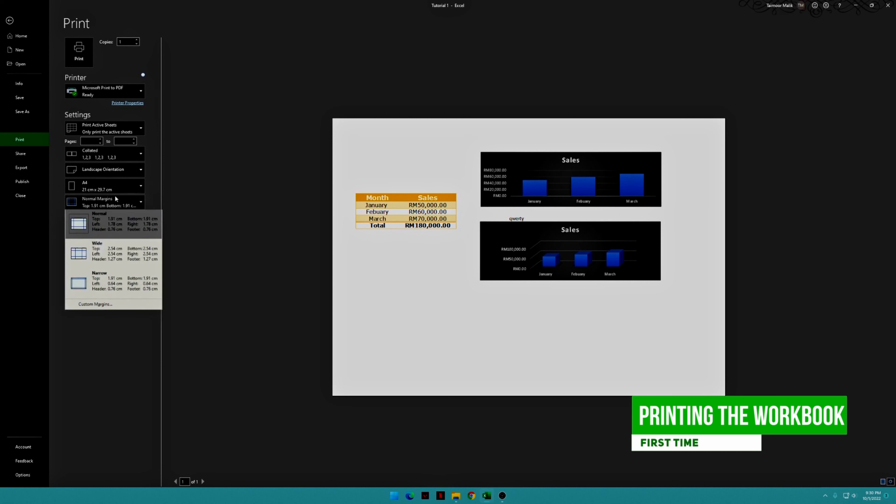
click(101, 250)
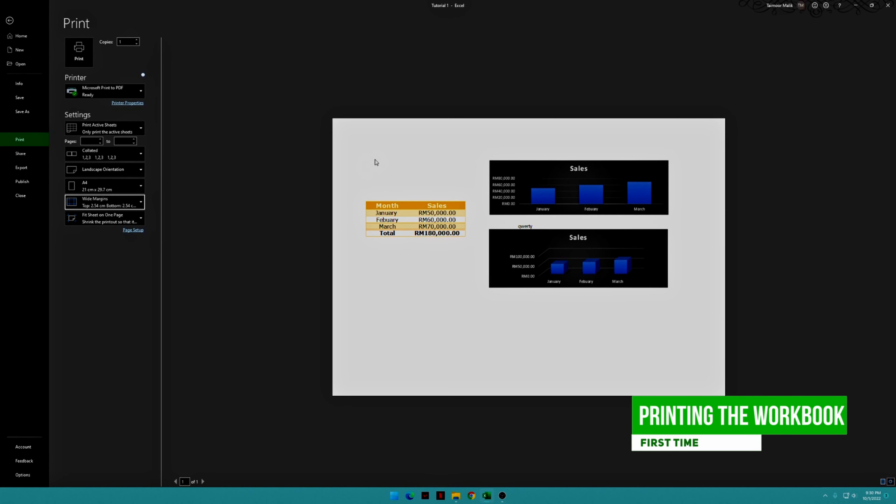
Start printing the wide-margin sheet to PDF twice, cancelling the output file each time.
click(78, 50)
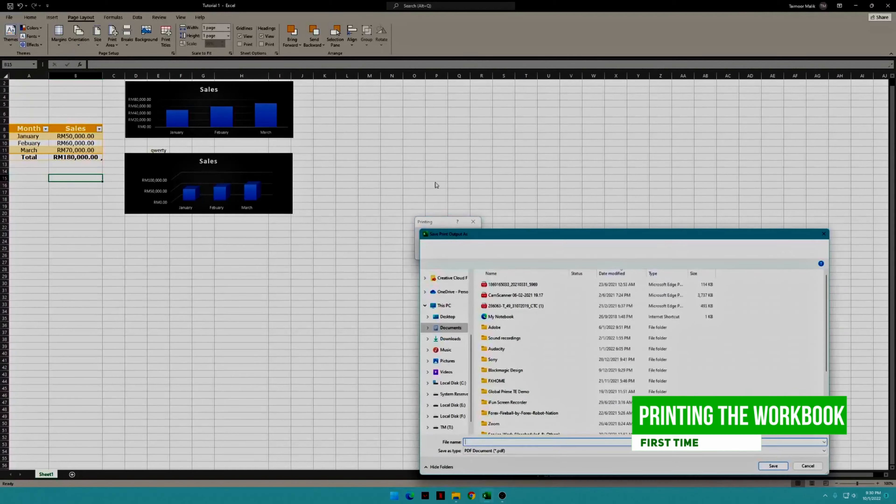
click(810, 468)
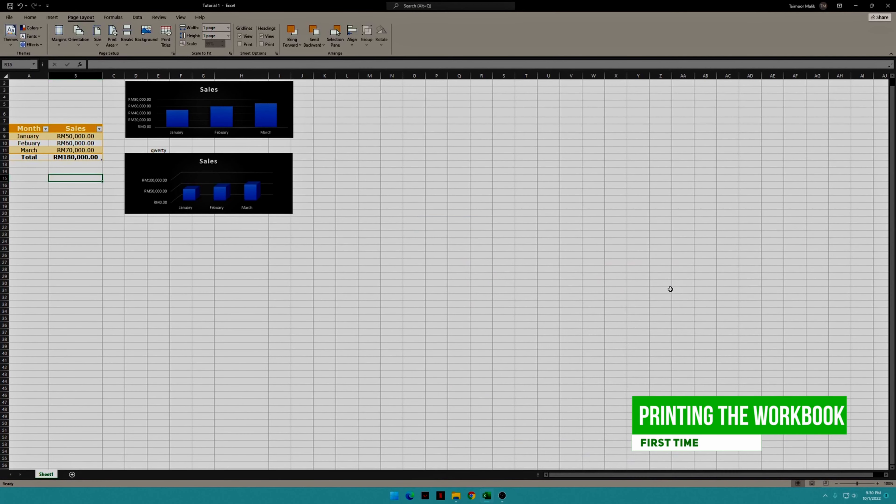
key(ctrl+p)
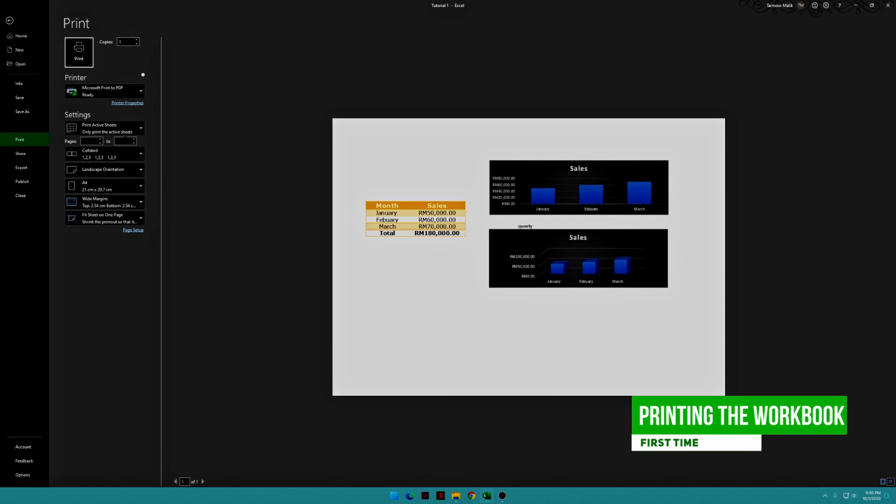
click(73, 47)
drag(568, 234, 399, 240)
drag(459, 241, 493, 260)
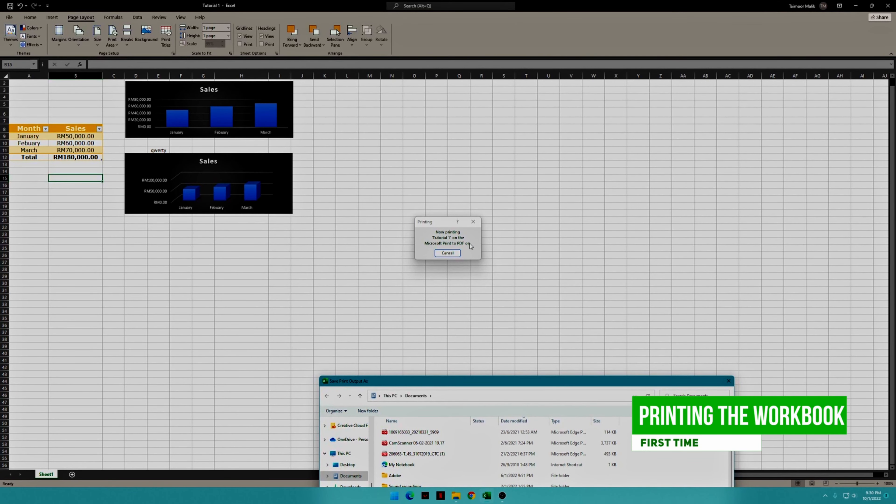
drag(602, 385, 649, 180)
click(775, 180)
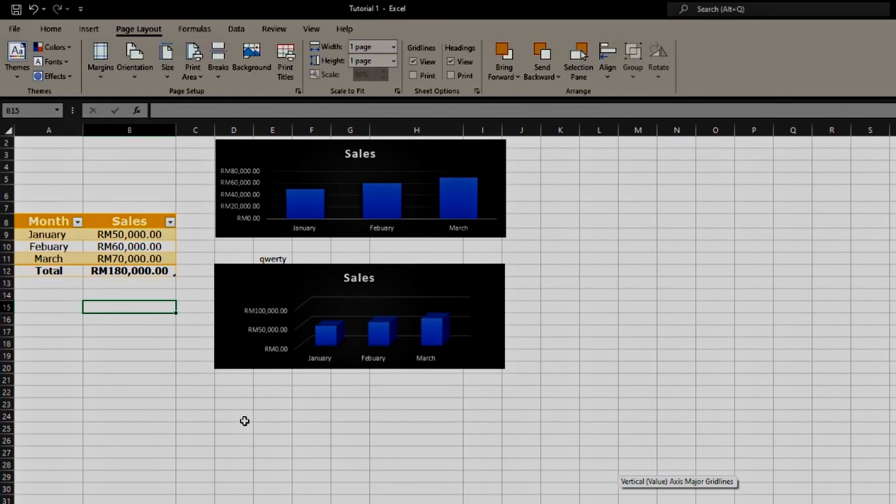
Turn off the Total Row of the Month and Sales table and deselect the table.
drag(48, 221, 113, 269)
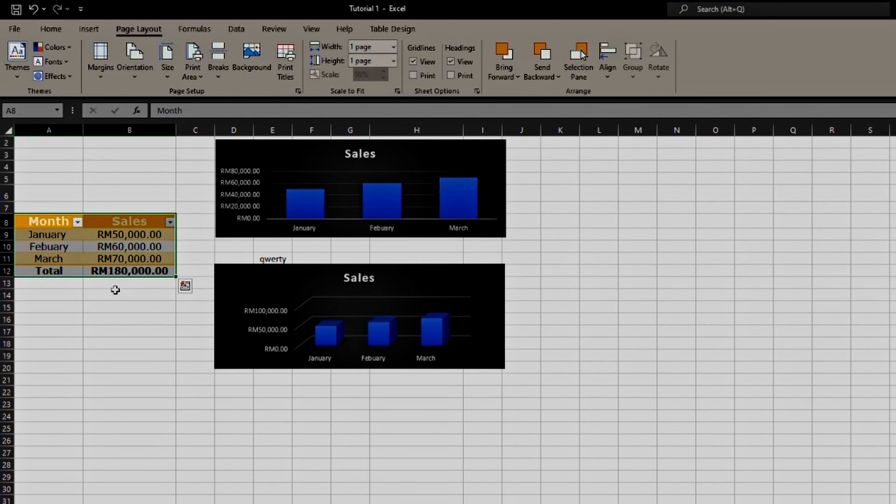
click(387, 27)
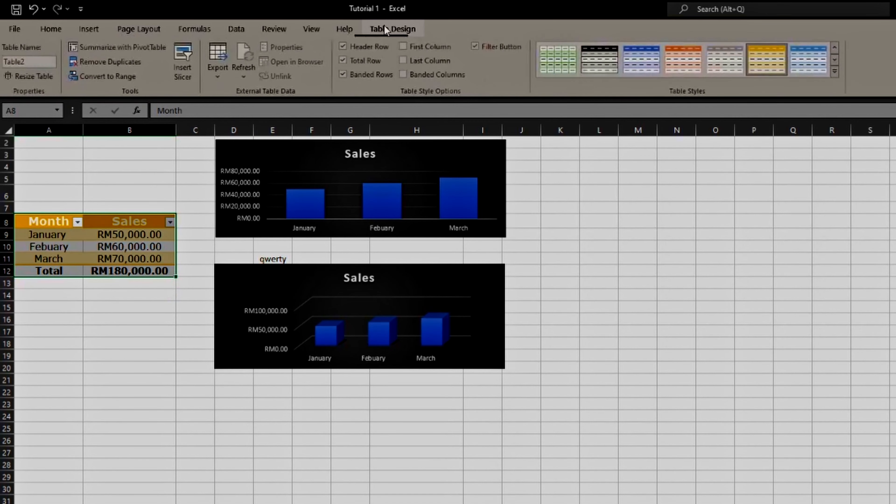
click(346, 61)
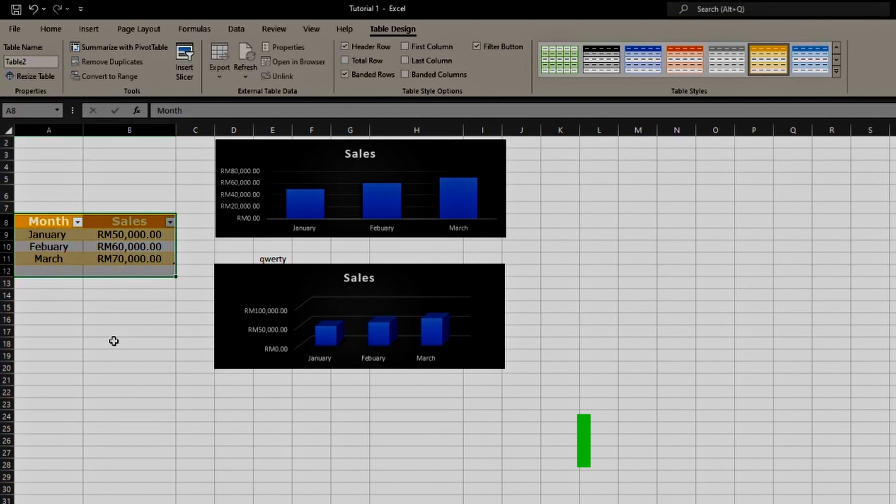
click(130, 342)
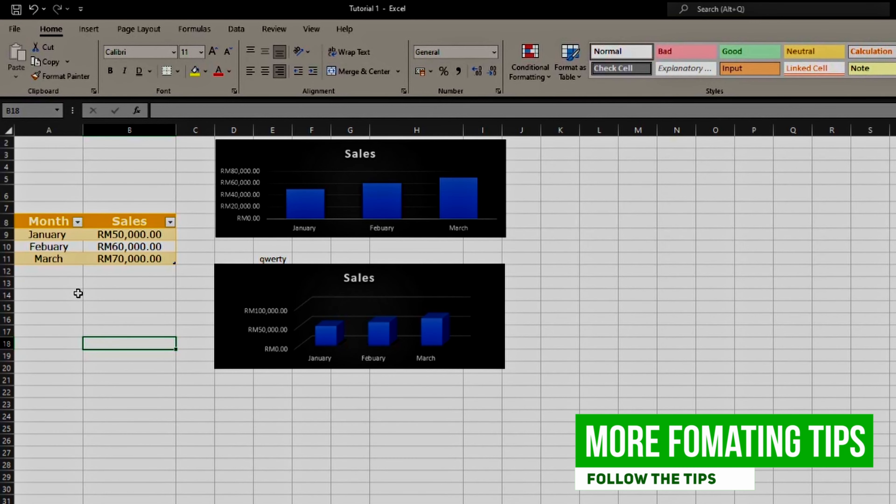
Move both Sales charts farther right from the table and delete the text qwerty from cell E11.
click(303, 166)
drag(304, 165, 345, 159)
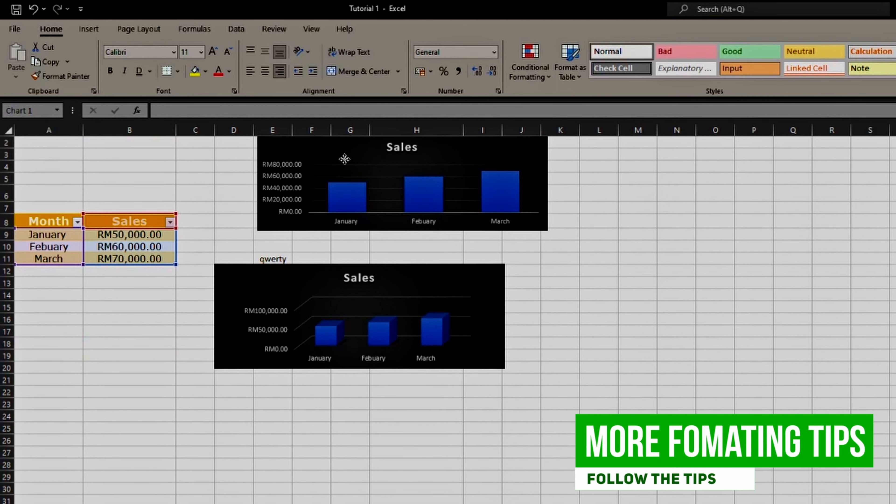
drag(286, 284, 318, 286)
click(278, 257)
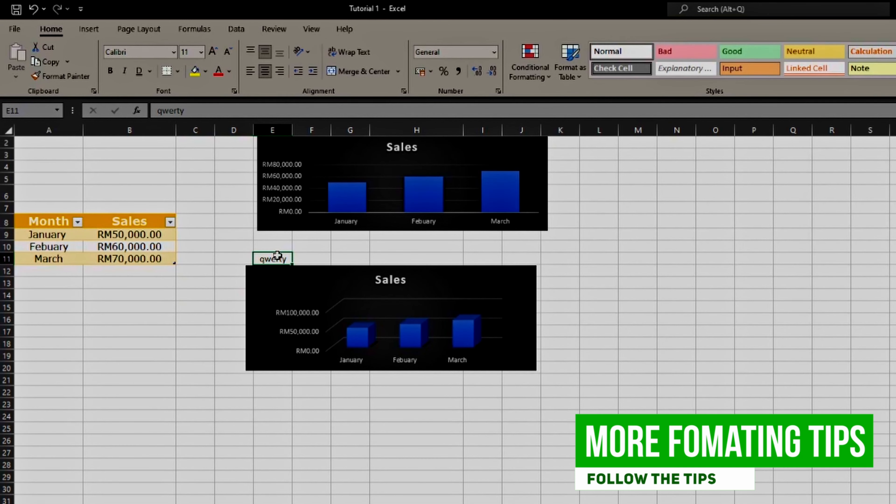
key(Delete)
click(139, 234)
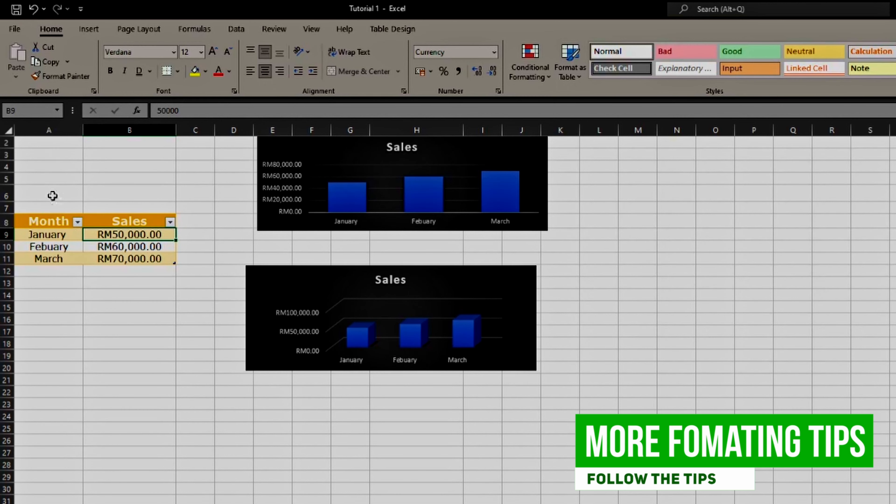
Insert two blank columns before the Month column and select cell B8 beside the Month header.
click(40, 132)
right_click(40, 133)
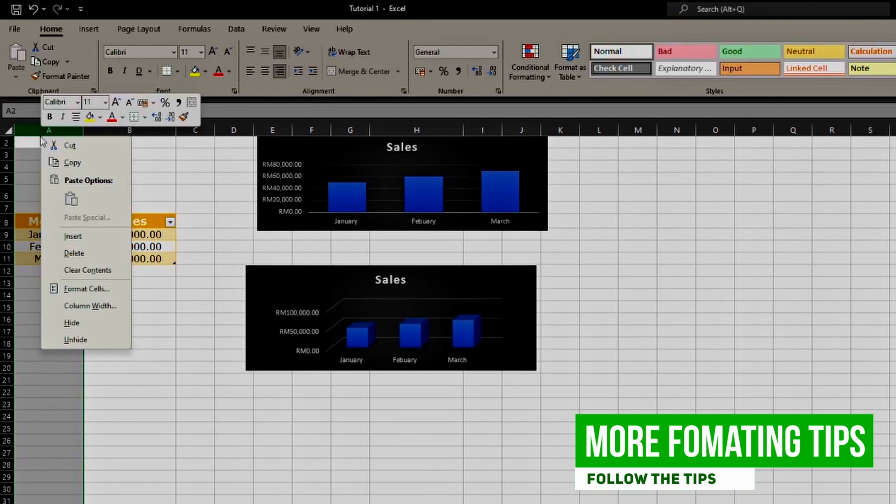
click(82, 234)
click(29, 258)
right_click(31, 129)
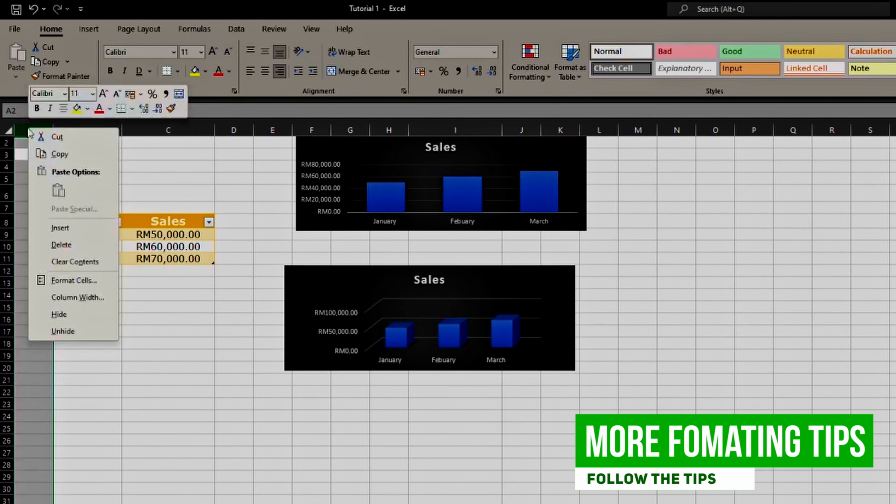
click(65, 221)
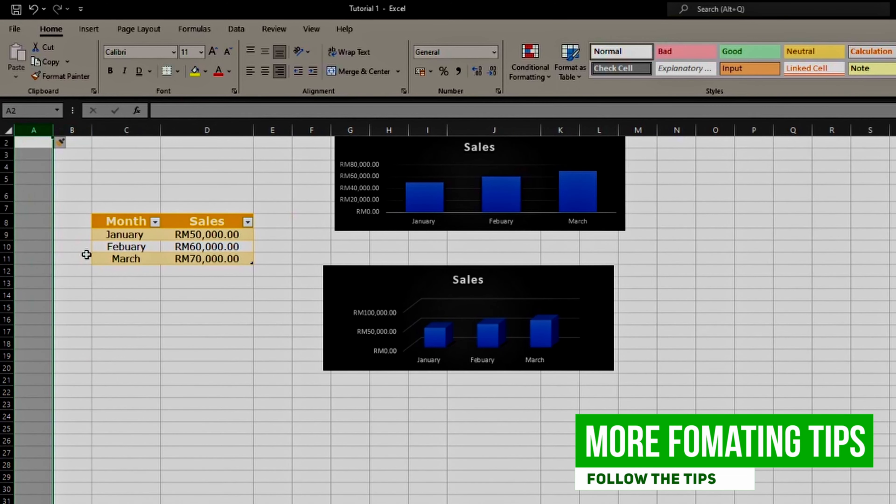
click(84, 255)
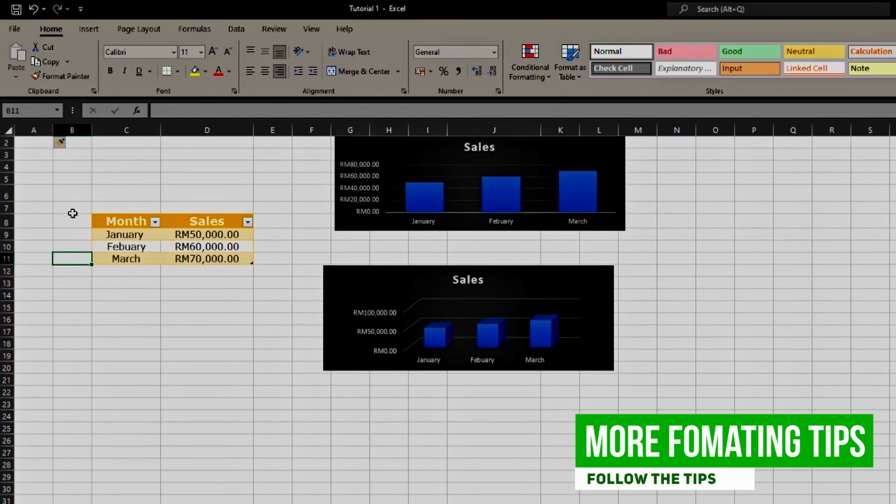
click(75, 222)
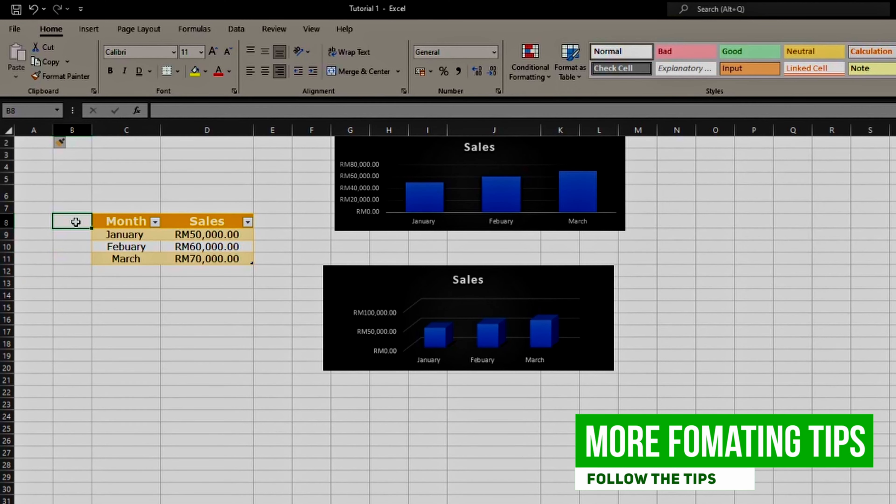
Enter the header No in cell B8 beside the Month header and center it horizontally.
text(No)
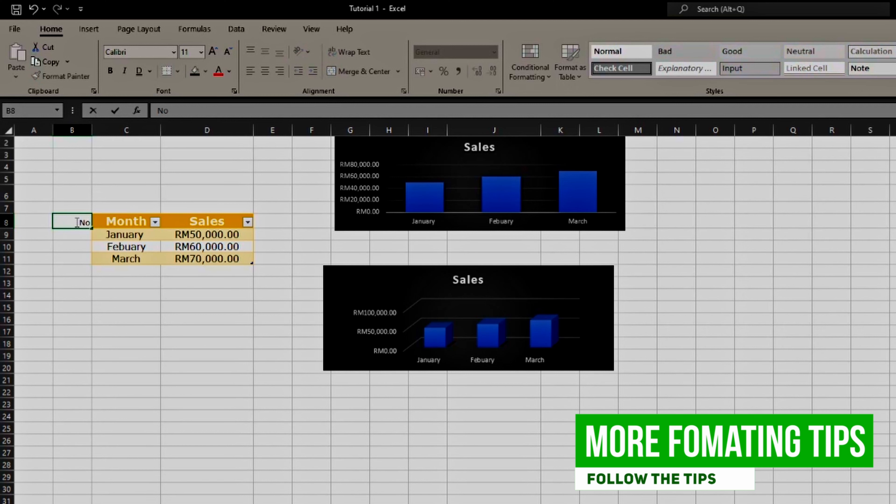
click(124, 295)
click(82, 218)
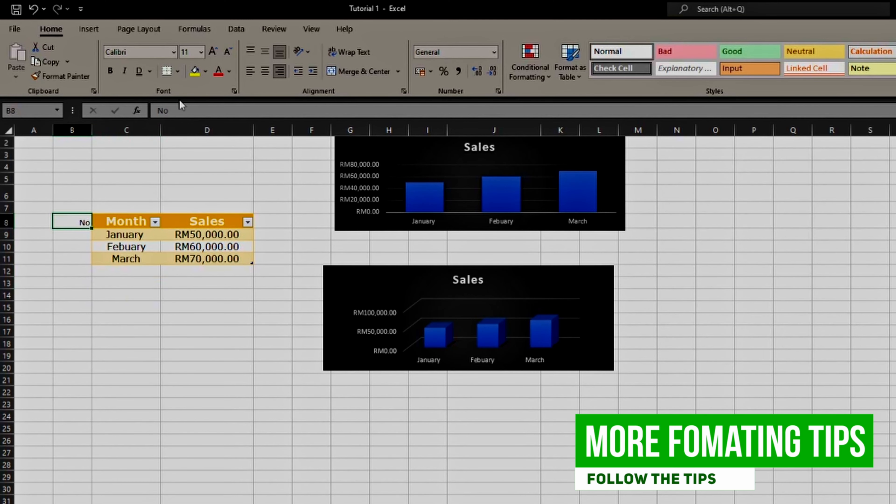
click(267, 72)
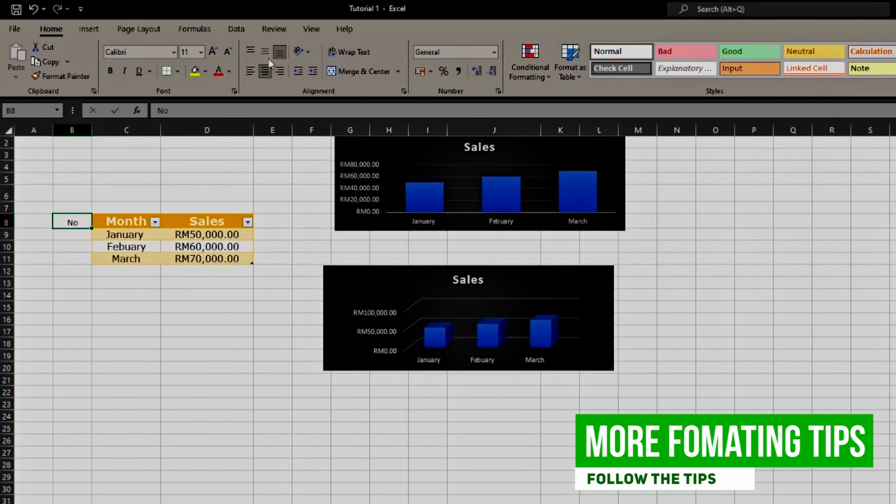
Number the January and Febuary rows 1 and 2 in cells B9 and B10.
click(75, 235)
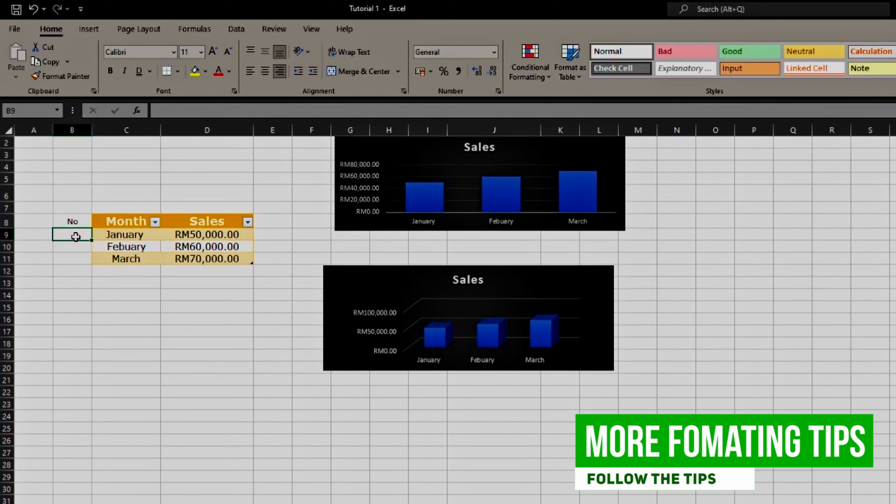
text(1)
click(76, 250)
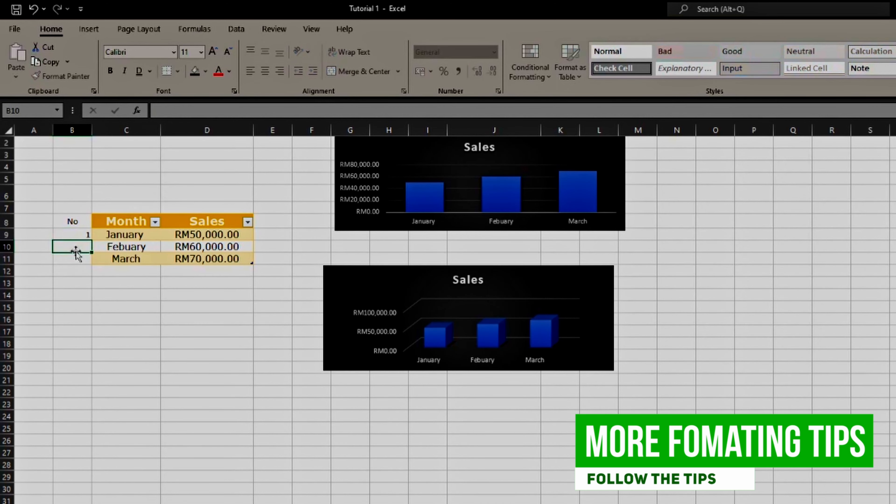
text(2)
click(110, 293)
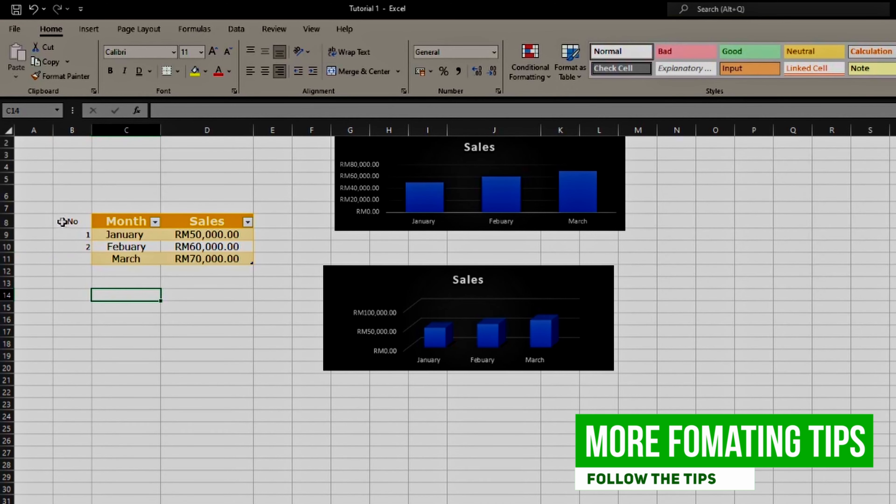
Center the contents of cells B8 through D11 both vertically and horizontally.
drag(70, 222, 233, 256)
click(265, 52)
click(265, 70)
click(265, 71)
click(166, 320)
Continue the numbering in the No column with 3 in cell B11 and 4 in cell B12.
click(81, 221)
click(74, 234)
click(73, 247)
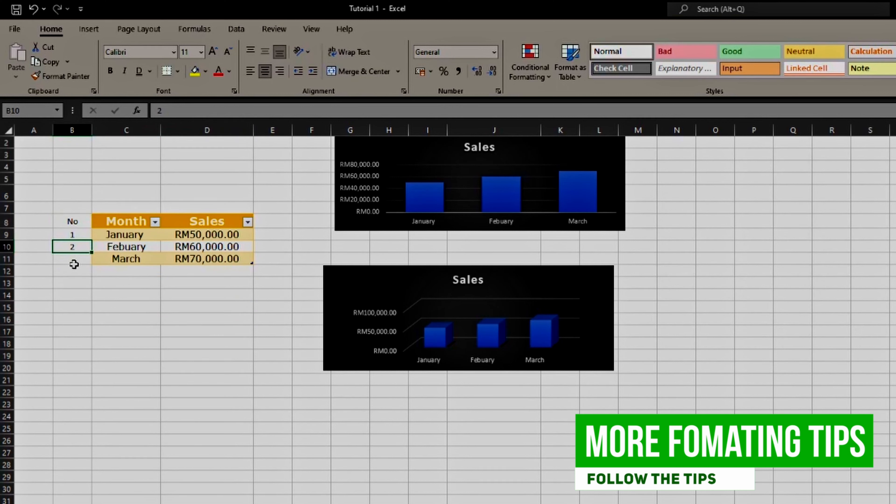
click(73, 261)
text(3)
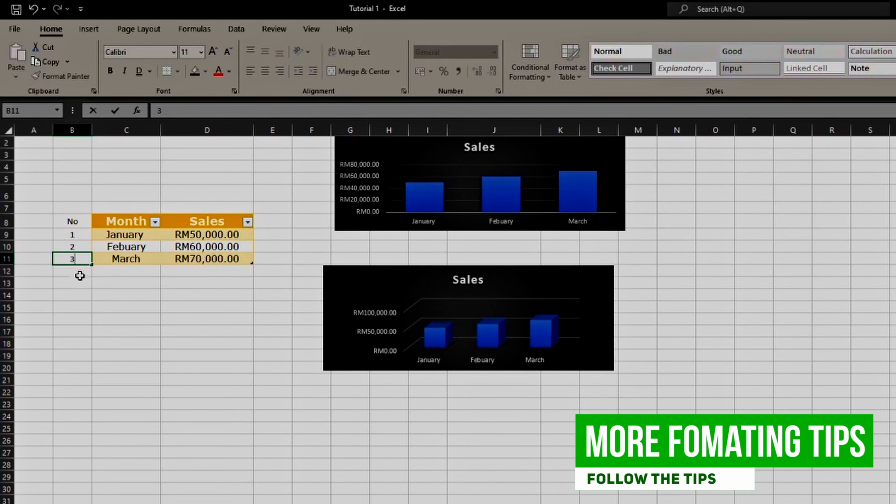
click(80, 275)
text(4)
key(ctrl+Return)
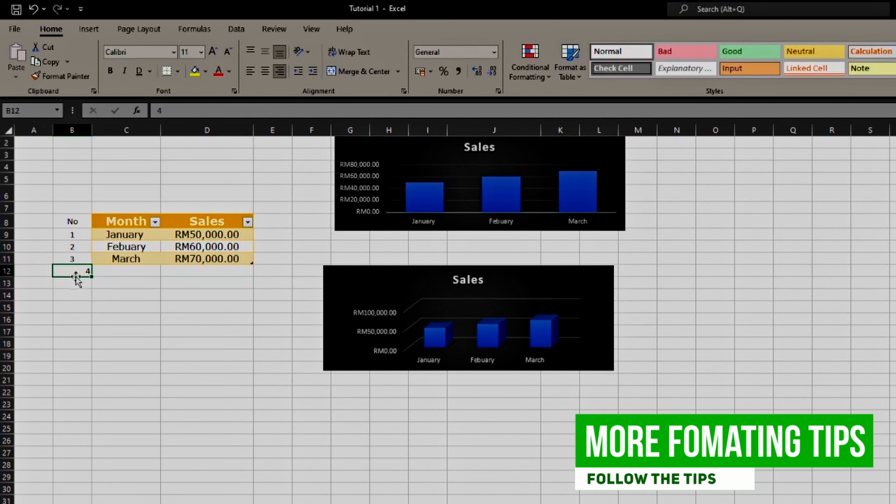
click(113, 316)
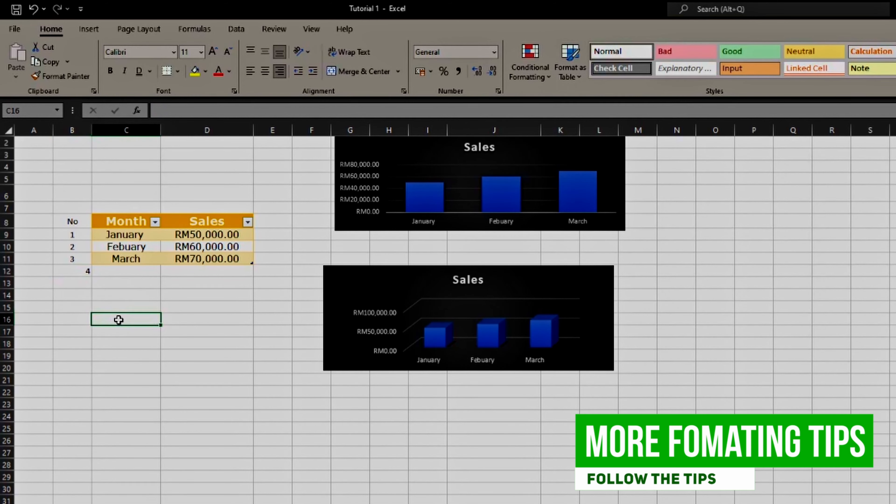
Extend the numbering from B12 down to 12 in cell B20 as a series and center the filled numbers horizontally.
click(75, 271)
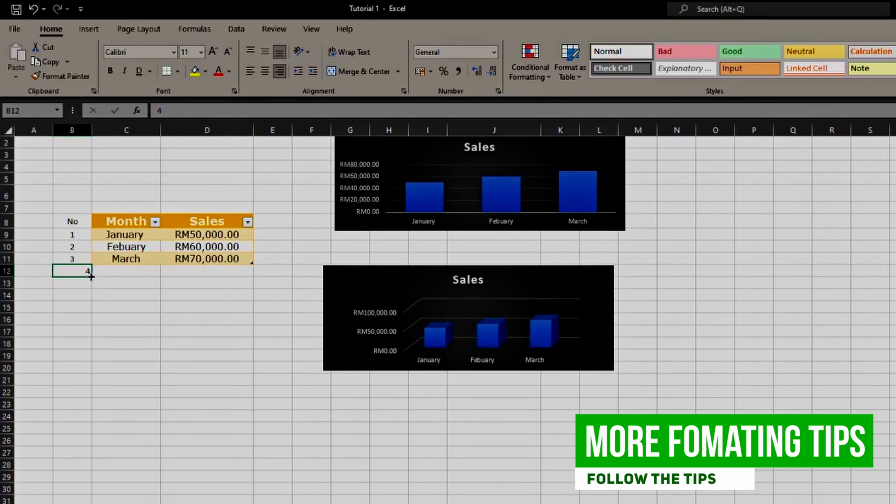
drag(91, 277, 86, 373)
click(136, 319)
click(82, 269)
drag(82, 269, 69, 369)
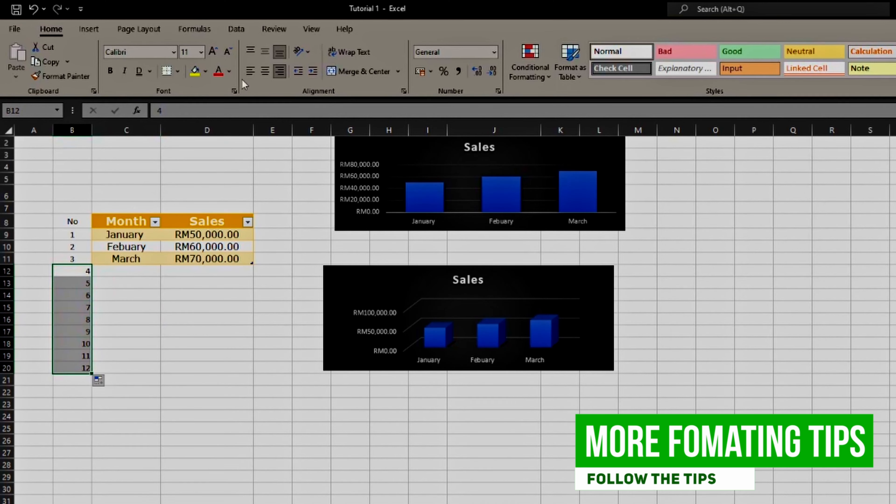
click(264, 71)
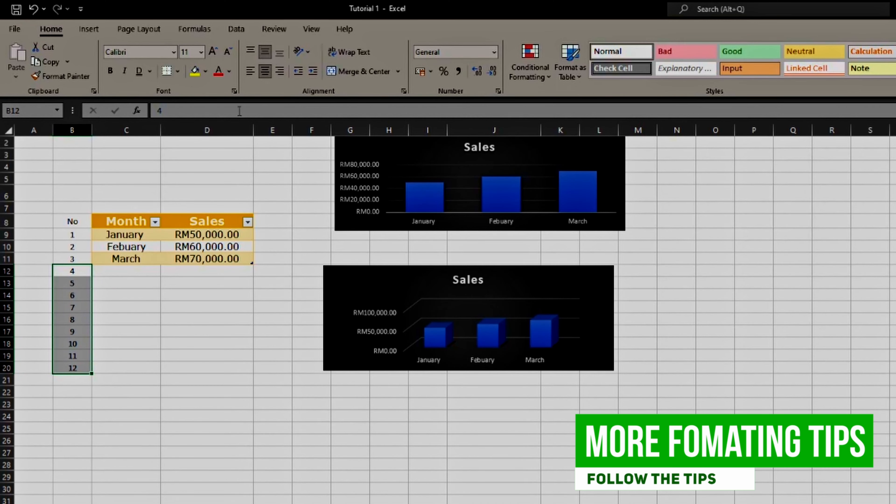
click(114, 342)
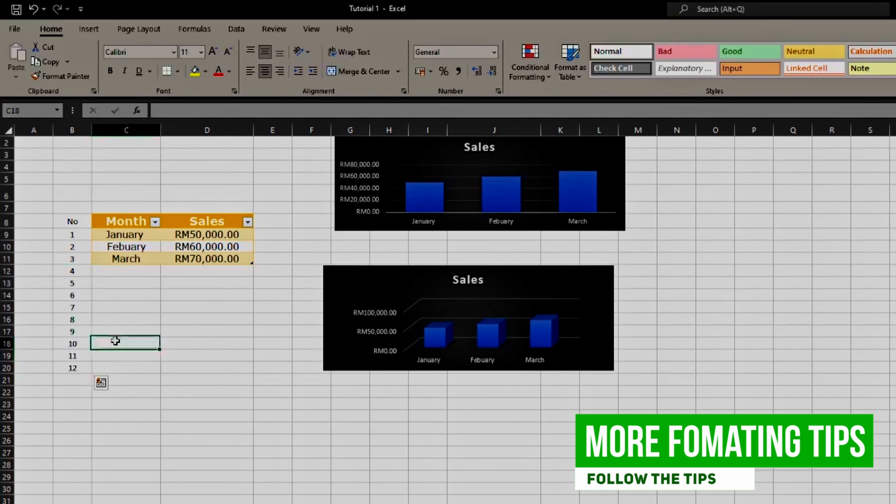
Fill the Month column from March in cell C11 down to December in cell C20.
click(127, 258)
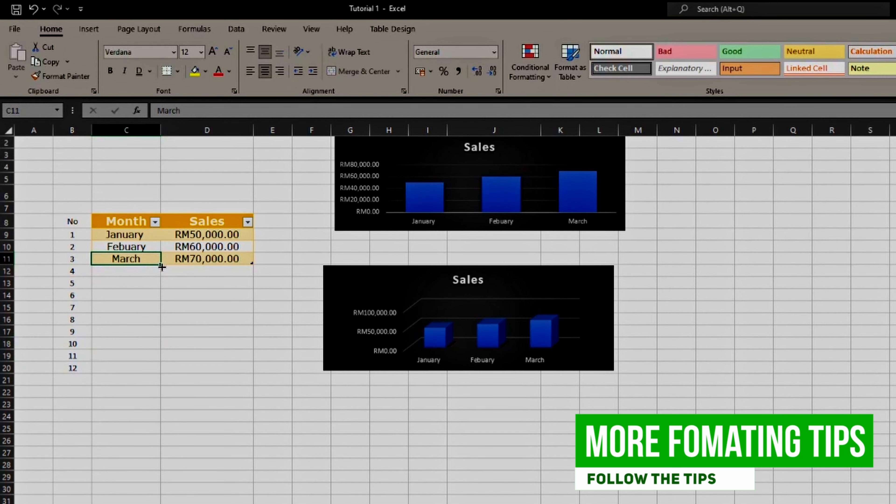
drag(160, 267, 142, 261)
drag(161, 265, 144, 373)
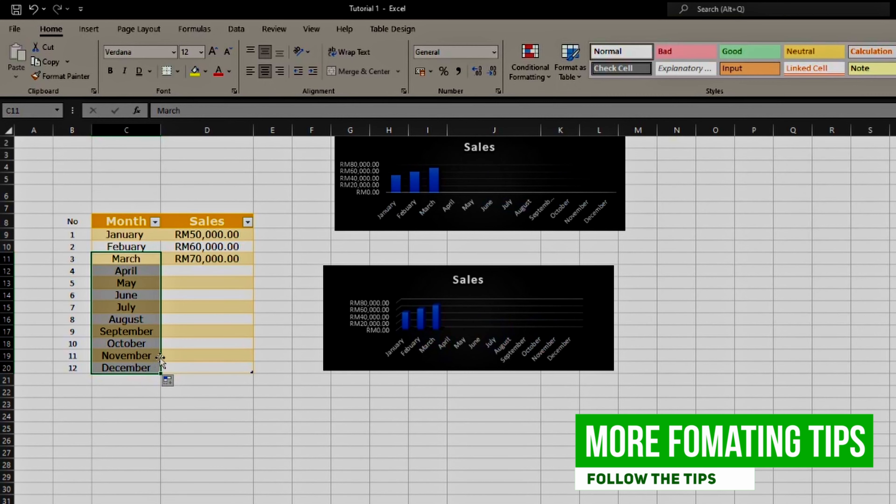
click(271, 403)
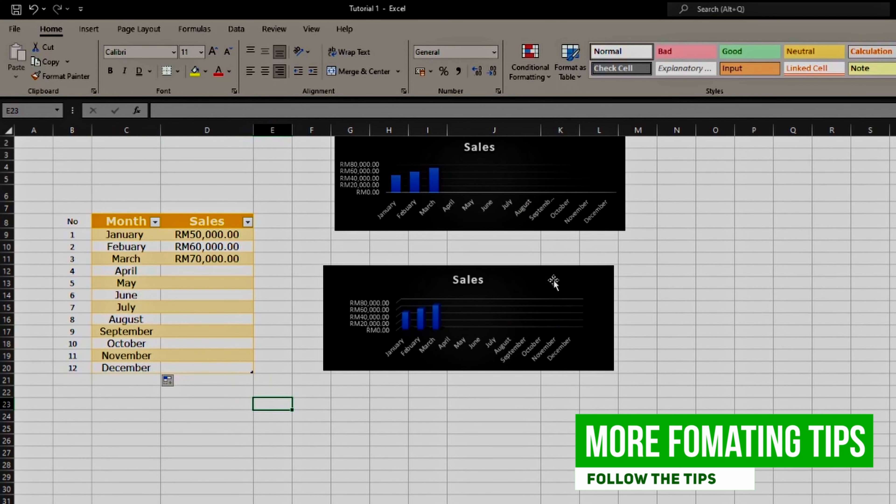
Move both Sales charts slightly down and to the left, leaving a wider gap between them, and deselect them.
click(495, 175)
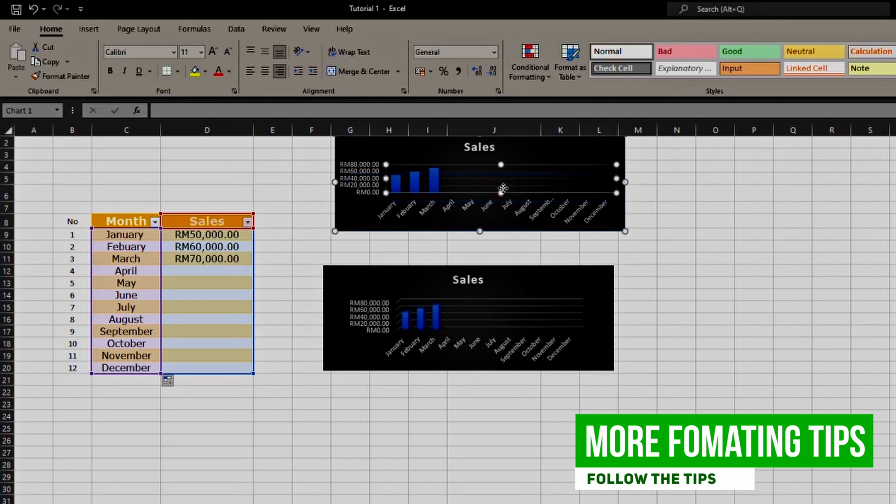
key(ctrl+z)
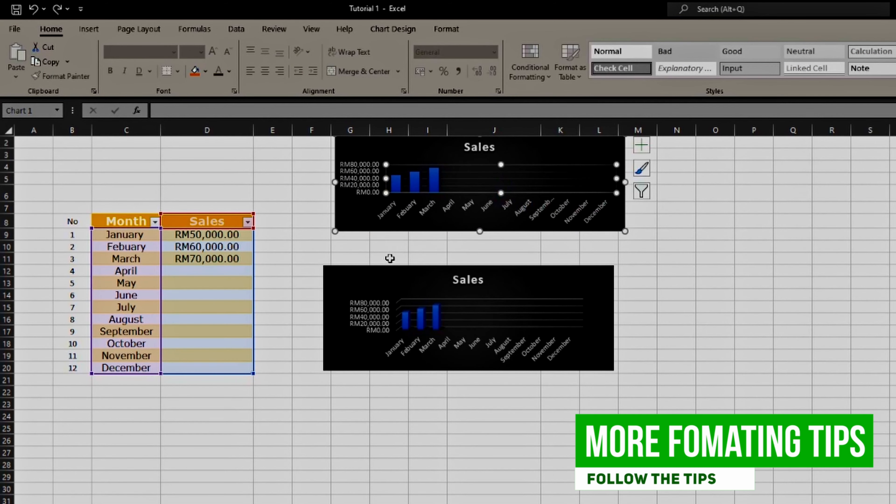
click(569, 149)
drag(570, 148, 560, 173)
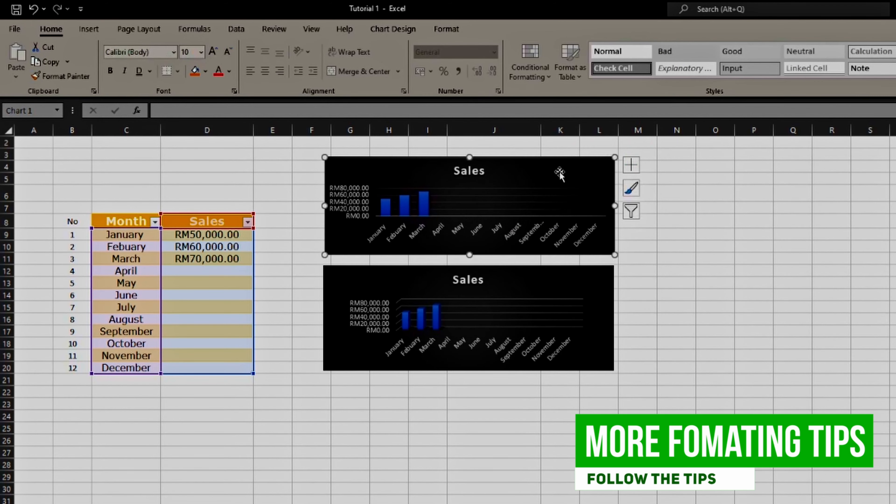
drag(530, 280, 516, 322)
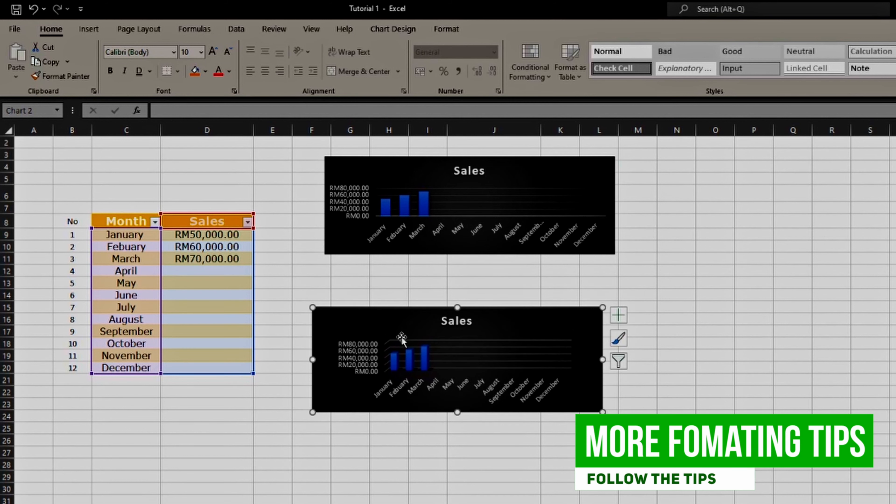
click(201, 403)
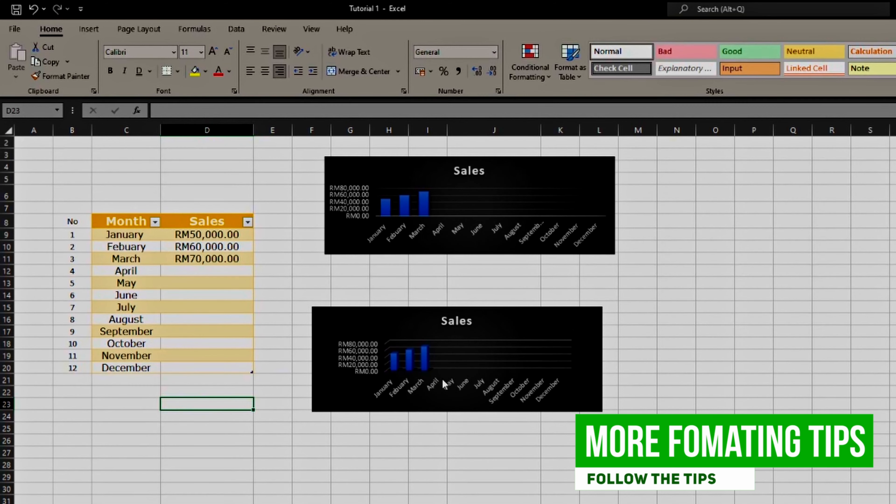
Copy the March sales value of RM70,000.00 down the Sales column through the December row.
click(198, 272)
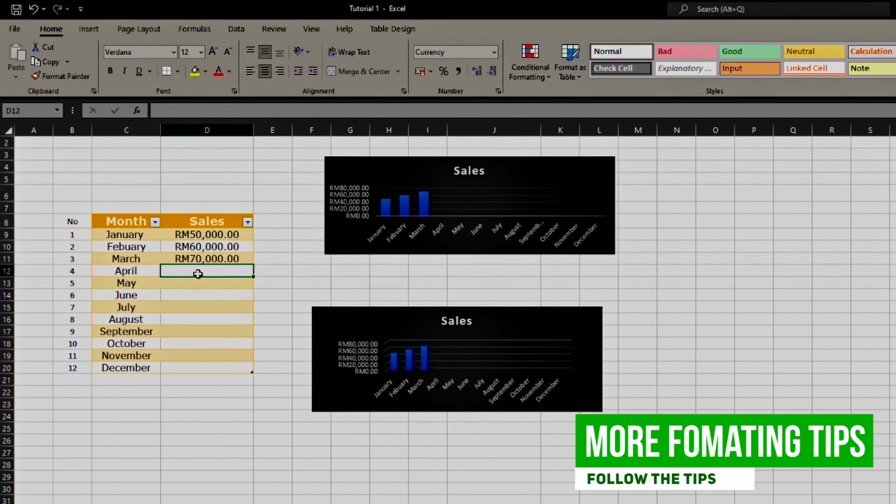
click(207, 262)
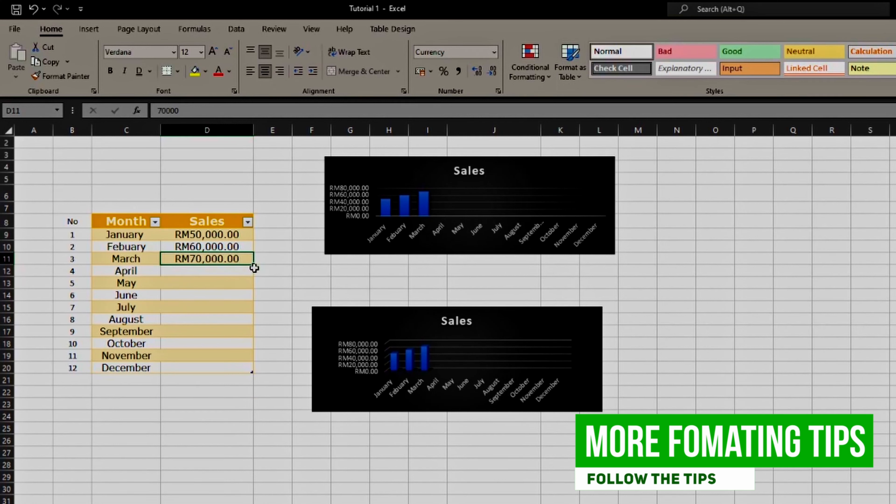
drag(253, 270, 247, 368)
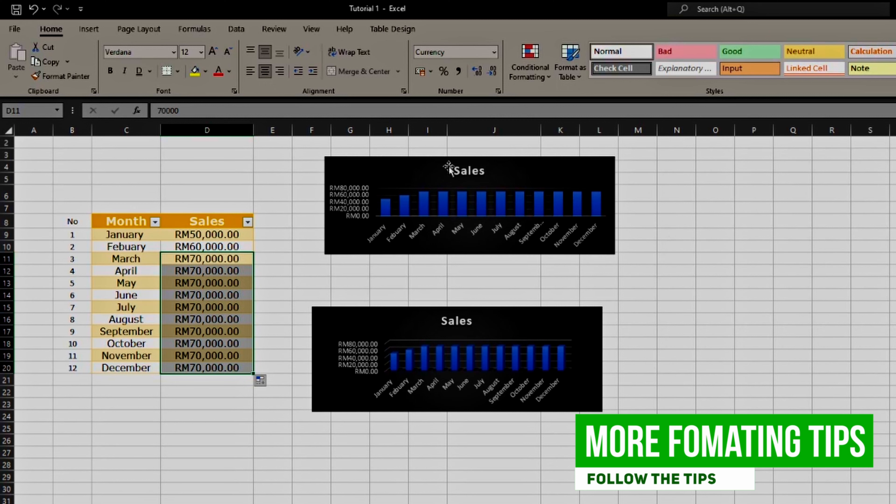
click(155, 405)
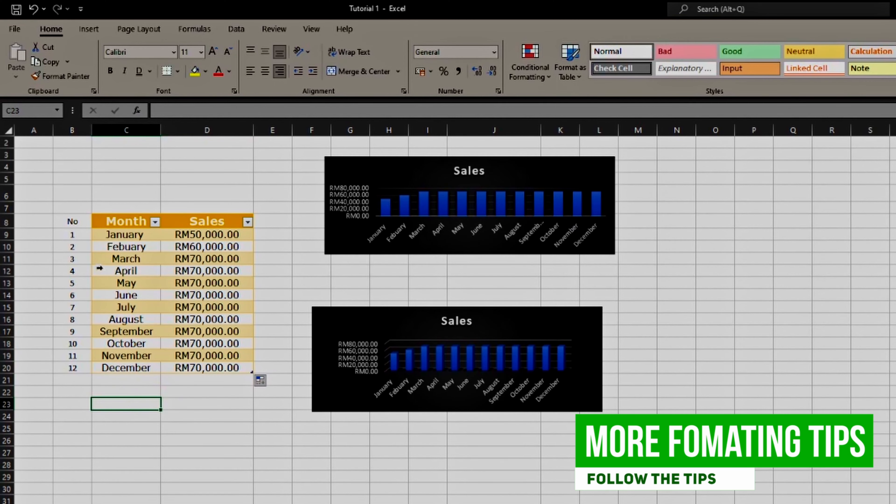
click(192, 271)
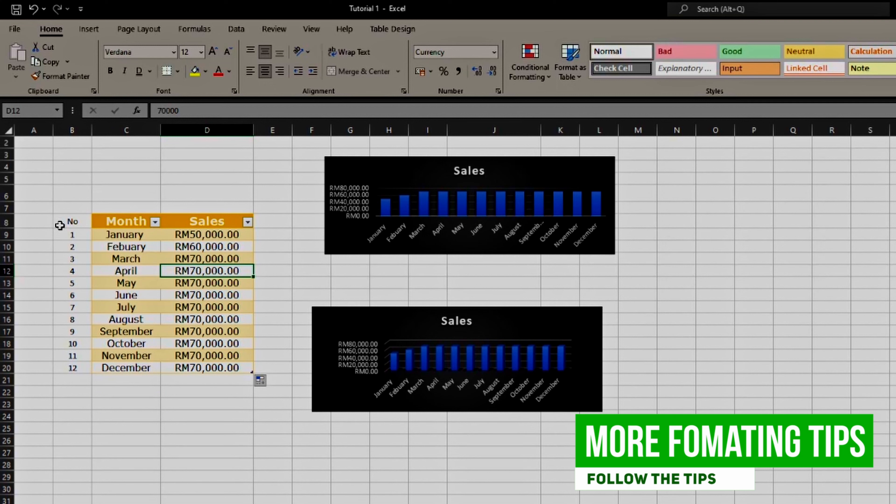
drag(72, 221, 211, 367)
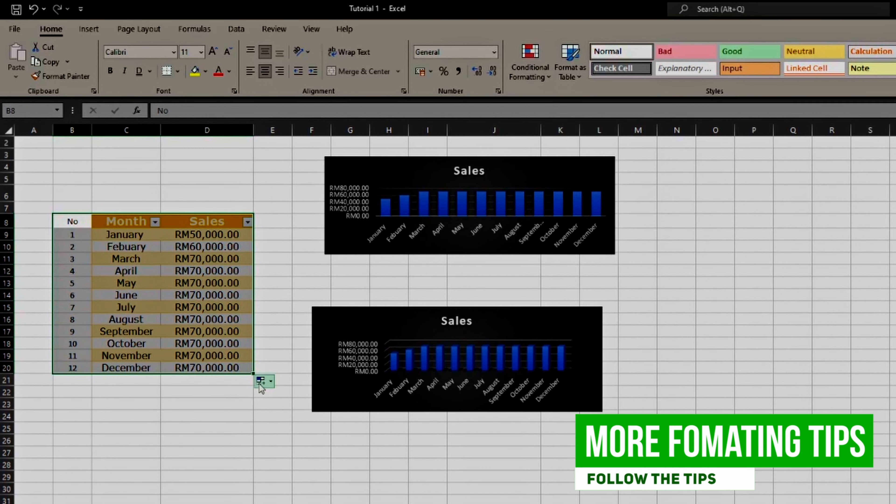
click(190, 401)
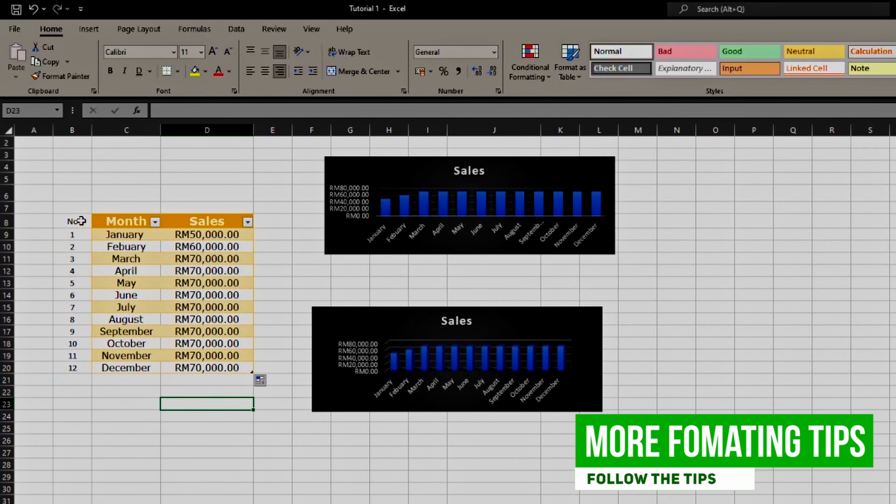